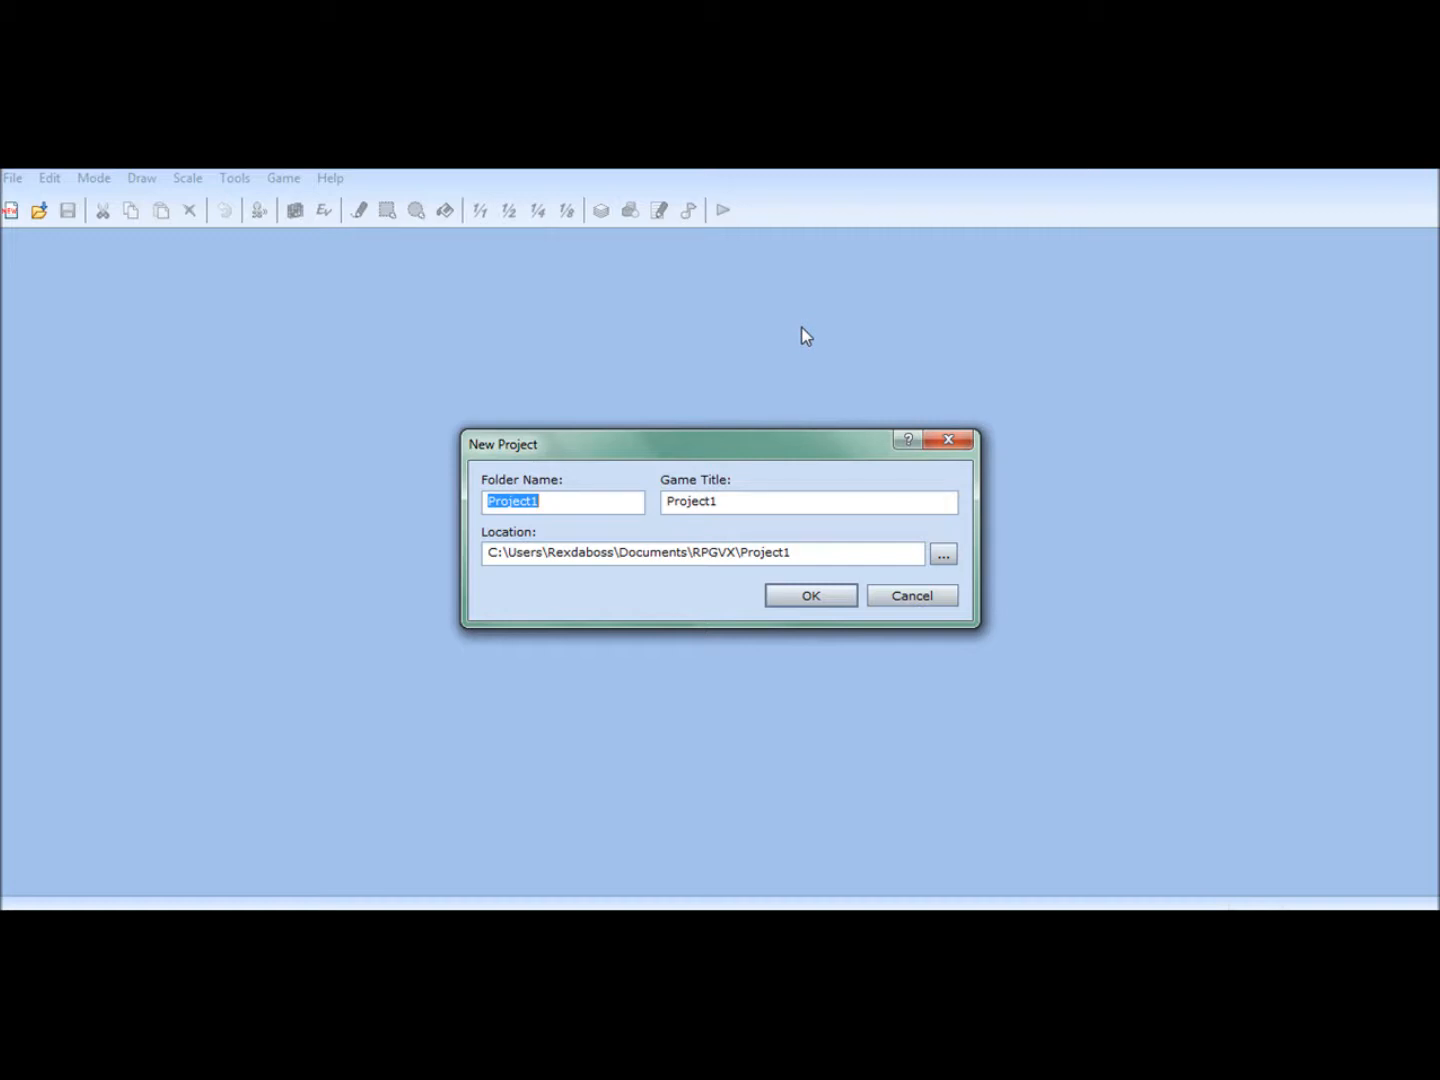
- Create a new project with the folder name Tutorial2 and the game title First game
drag(596, 499, 393, 508)
text(Tutorial)
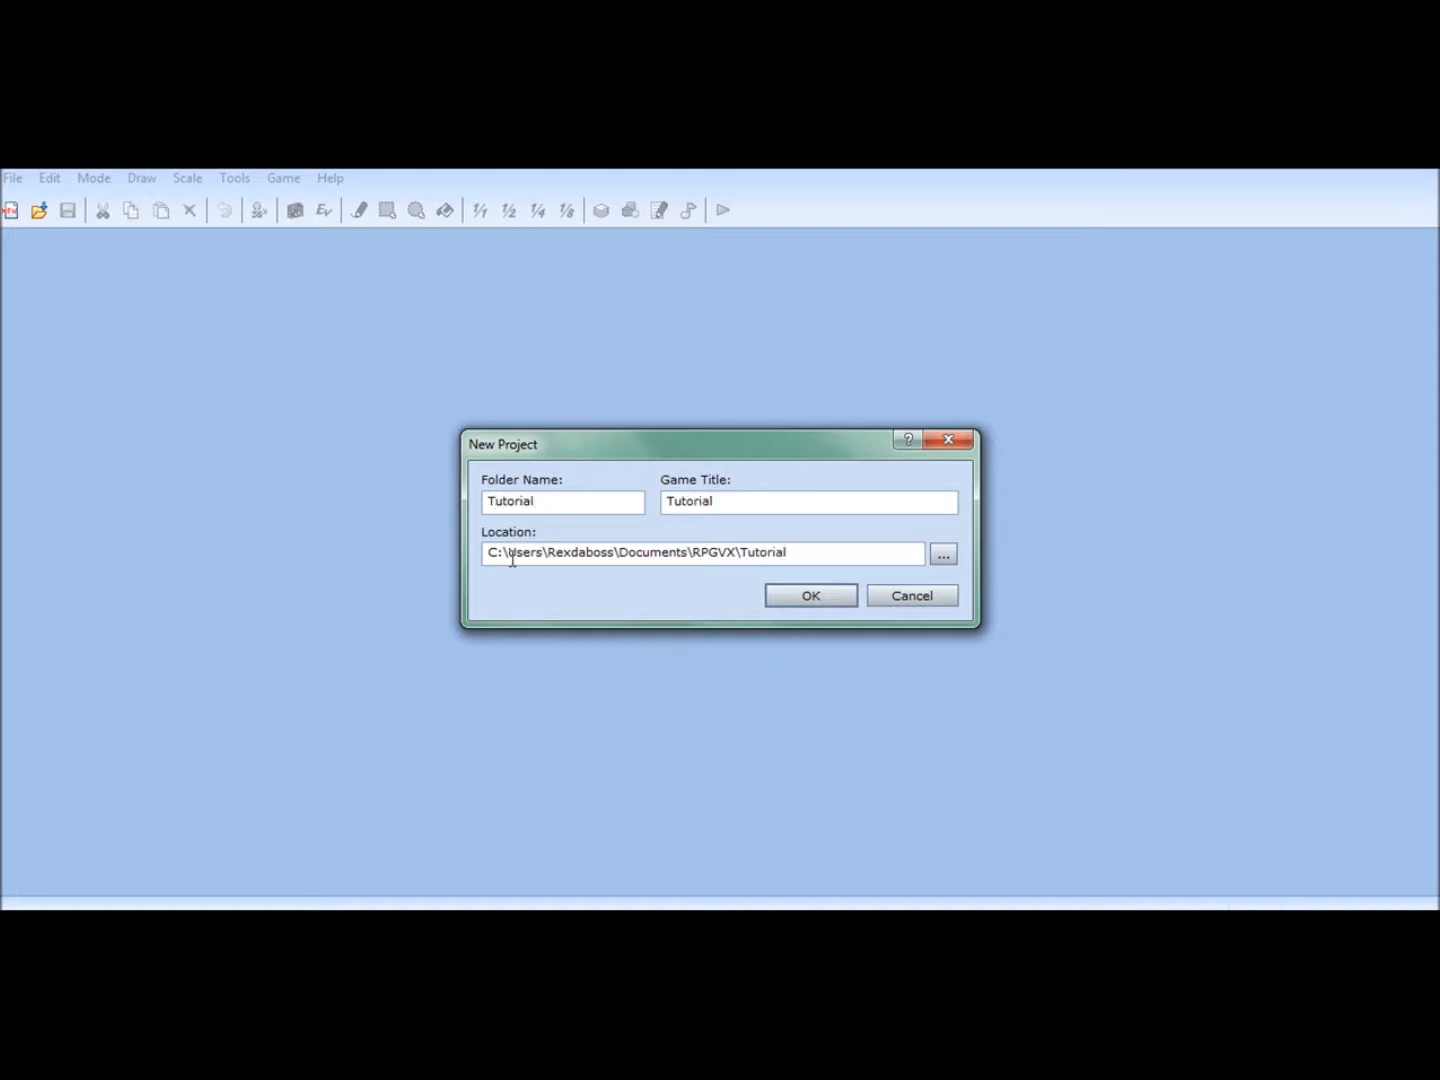
drag(751, 502, 603, 532)
text(First game)
click(829, 594)
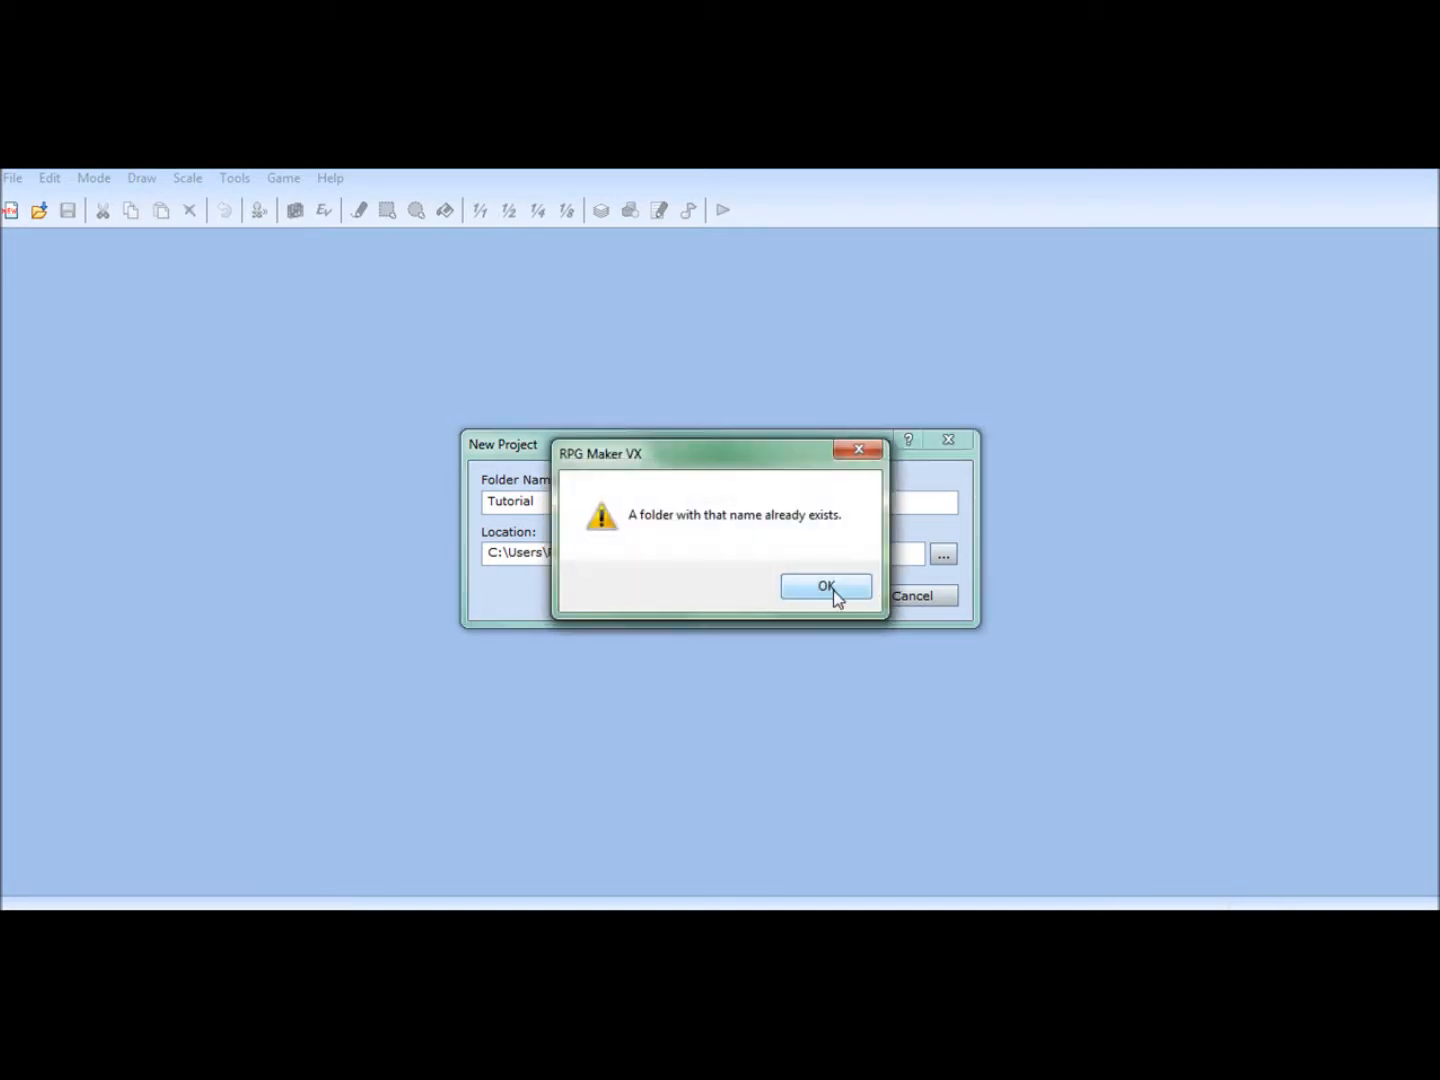
click(825, 595)
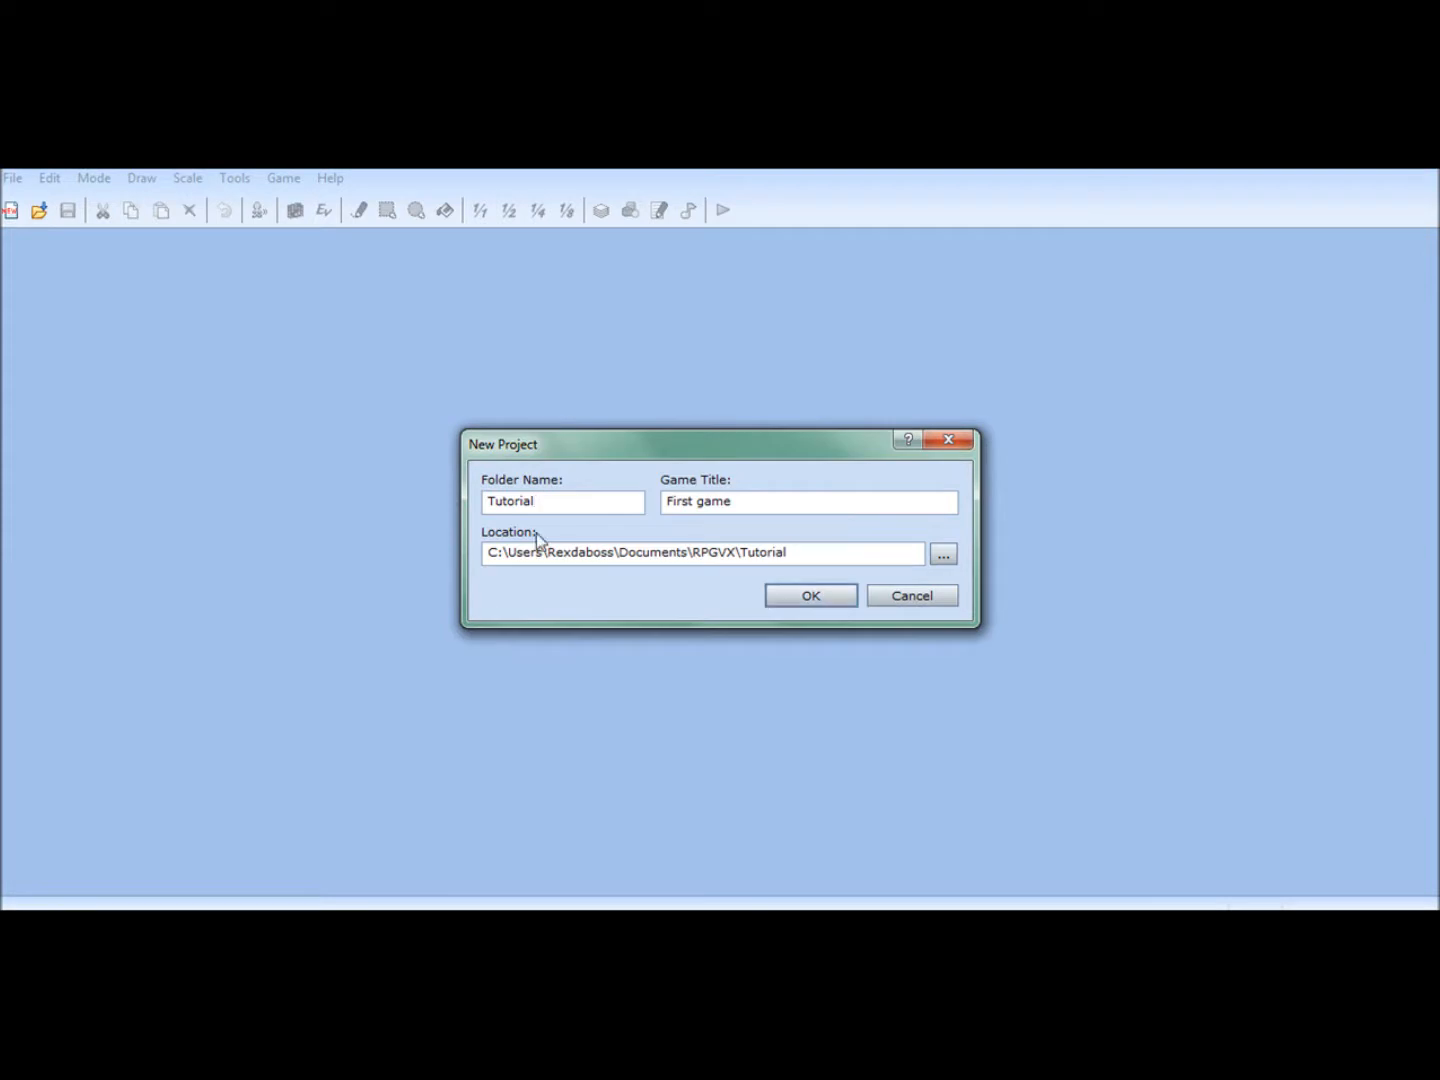
text(2)
click(790, 592)
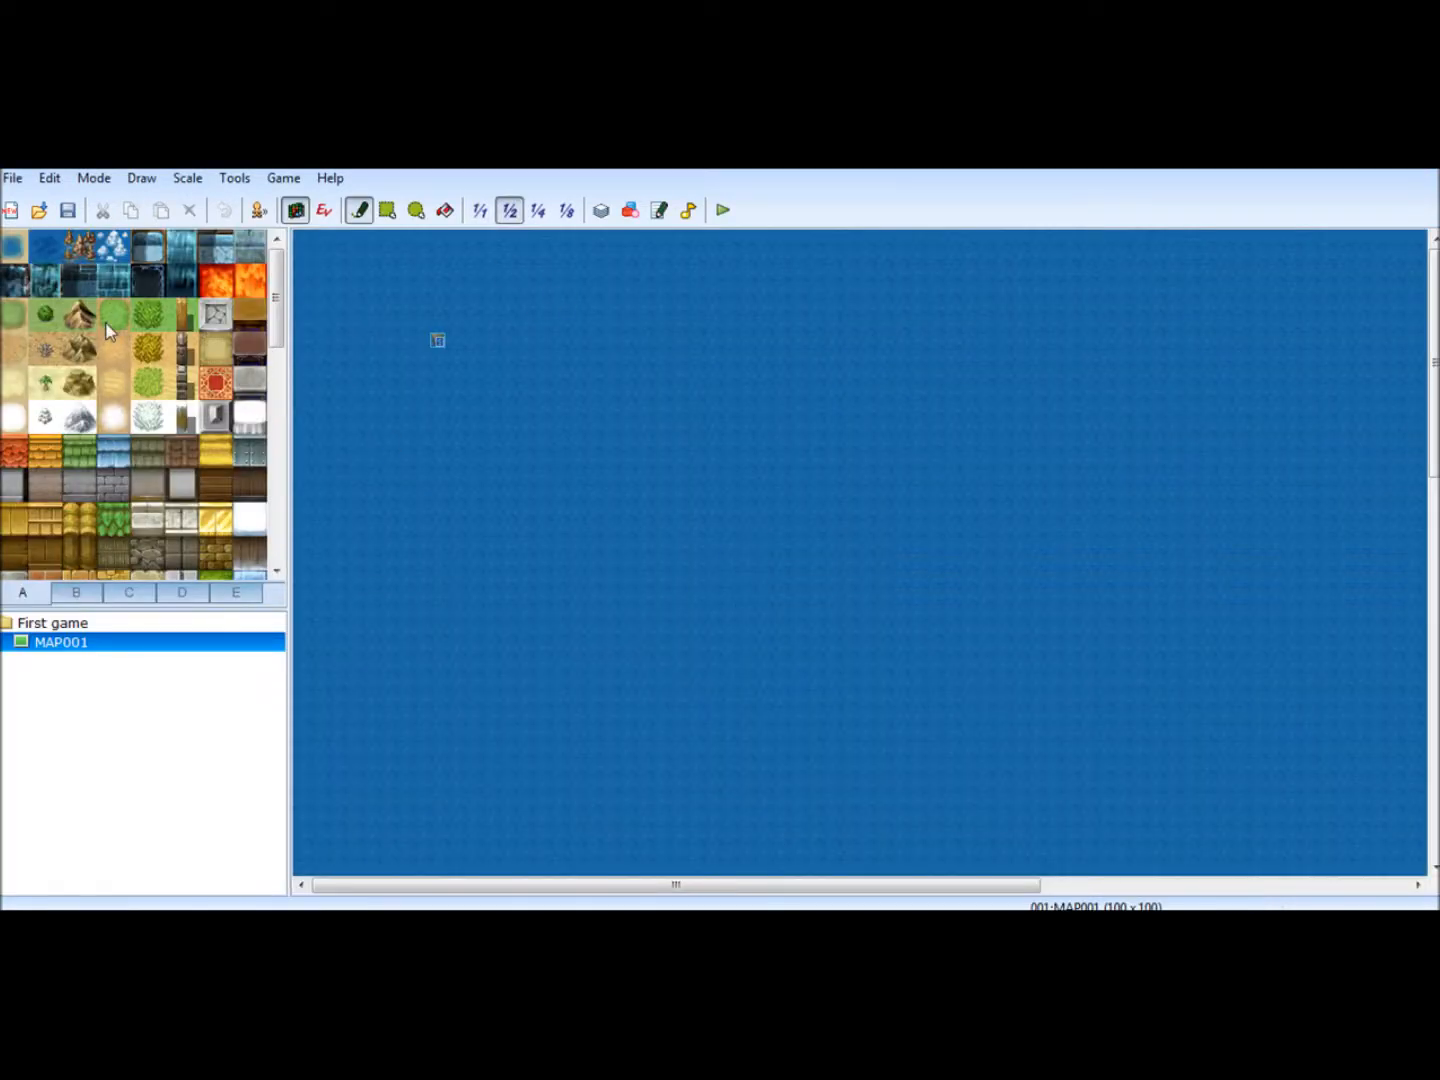
- Rename the map MAP001 as World Map in its map properties
click(565, 211)
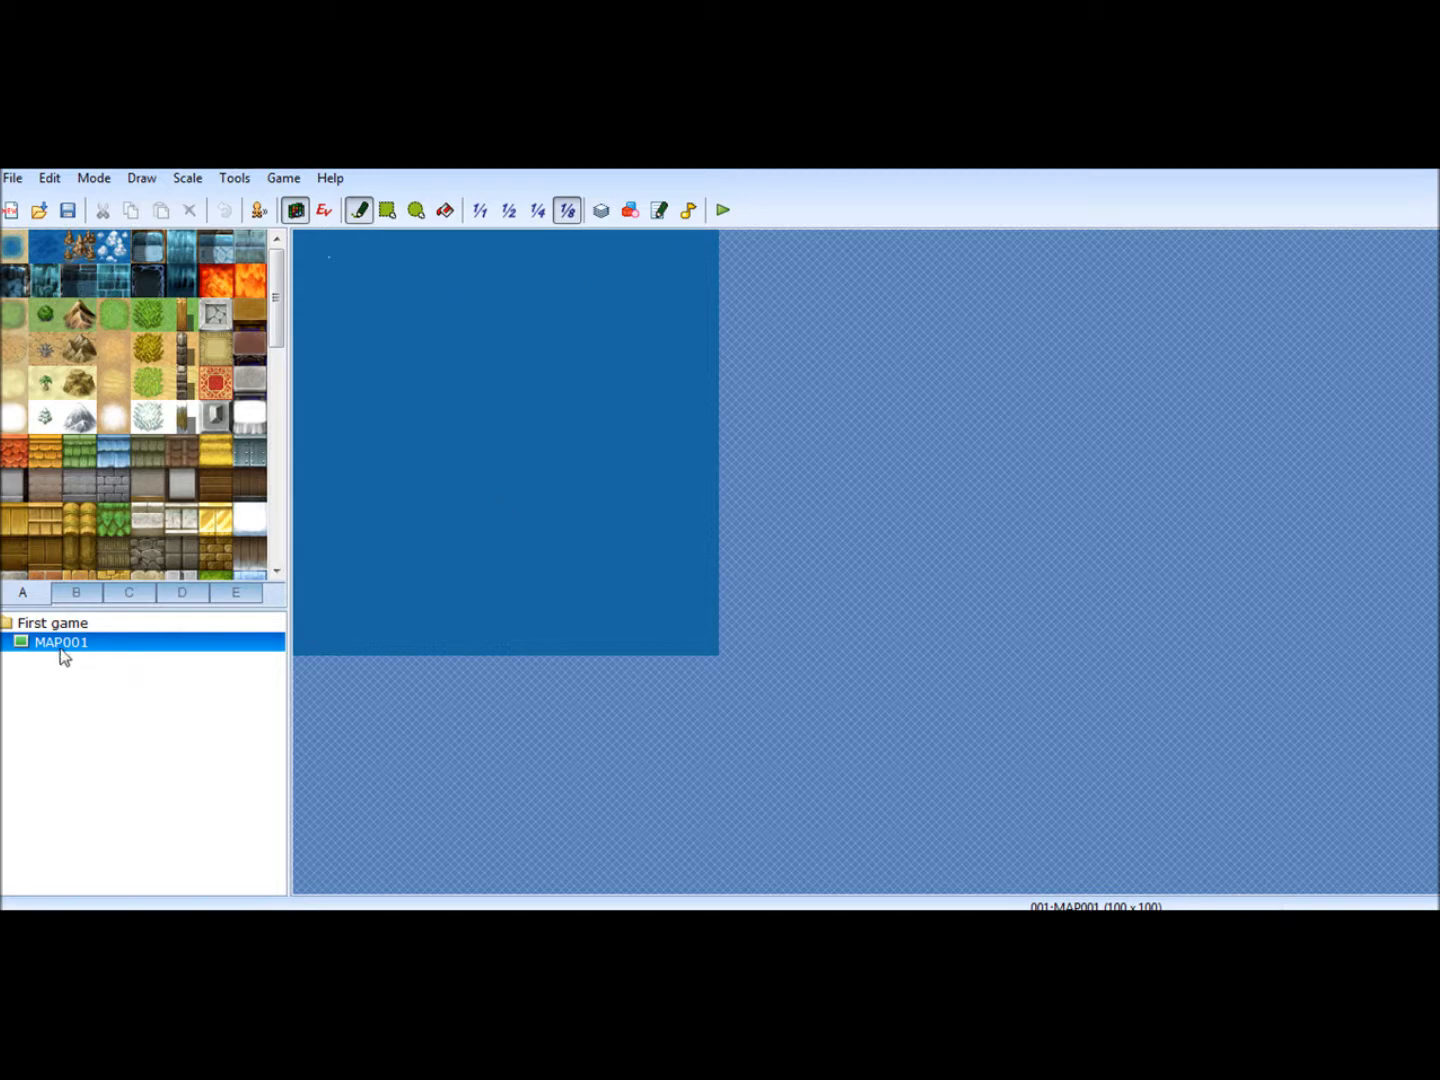
right_click(112, 652)
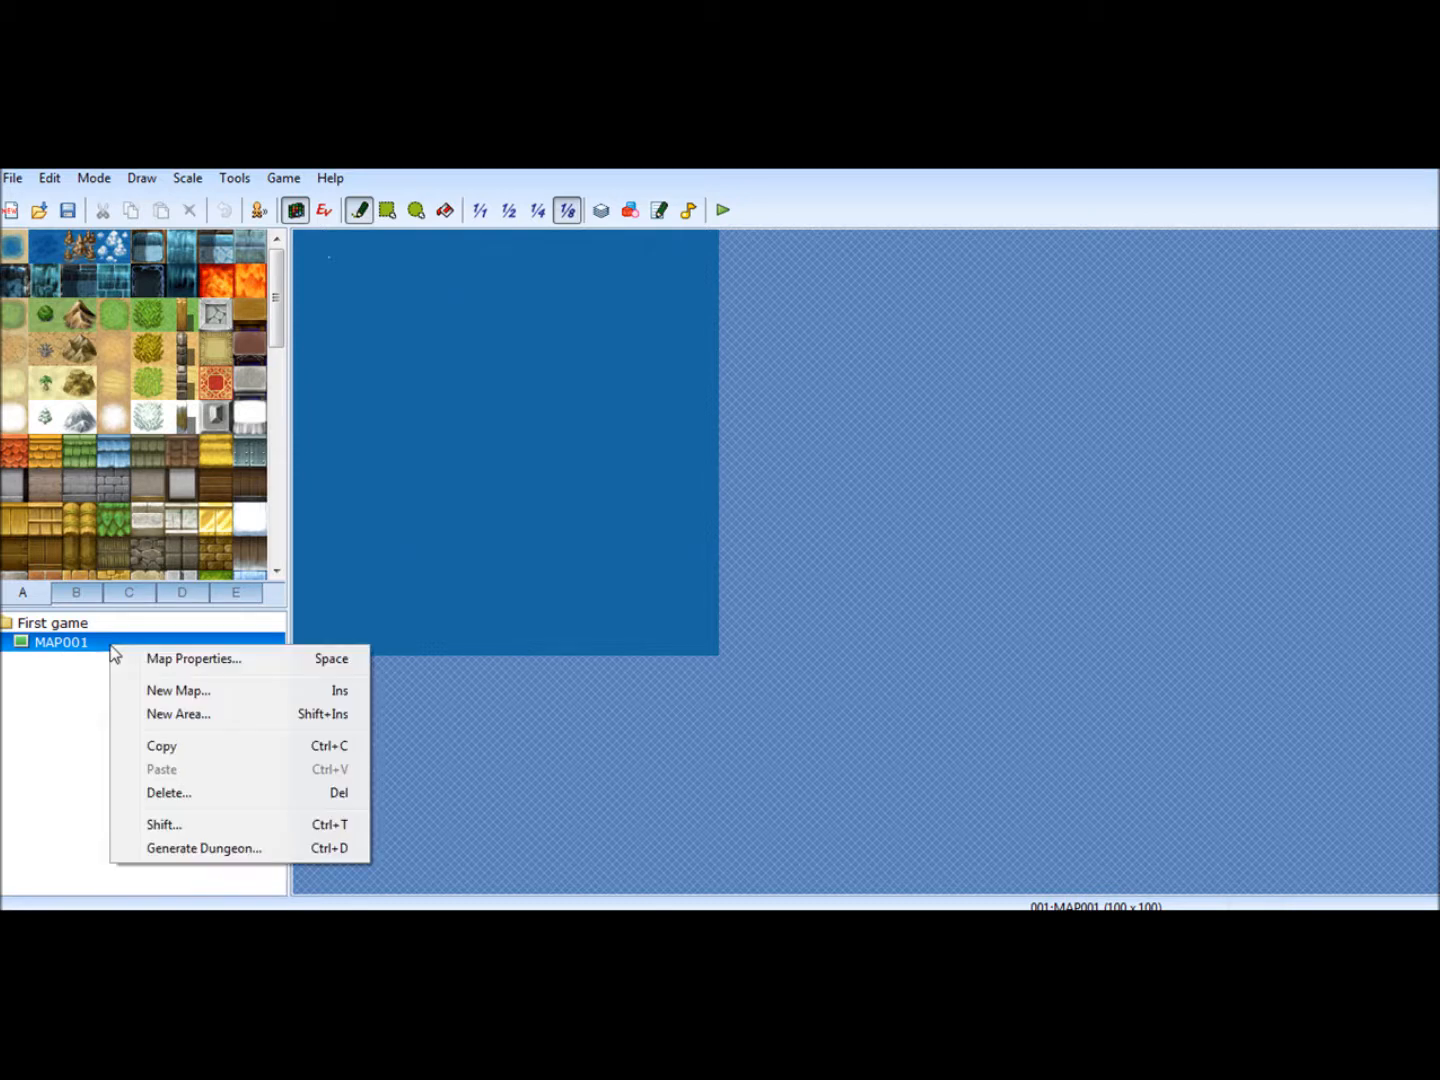
click(184, 661)
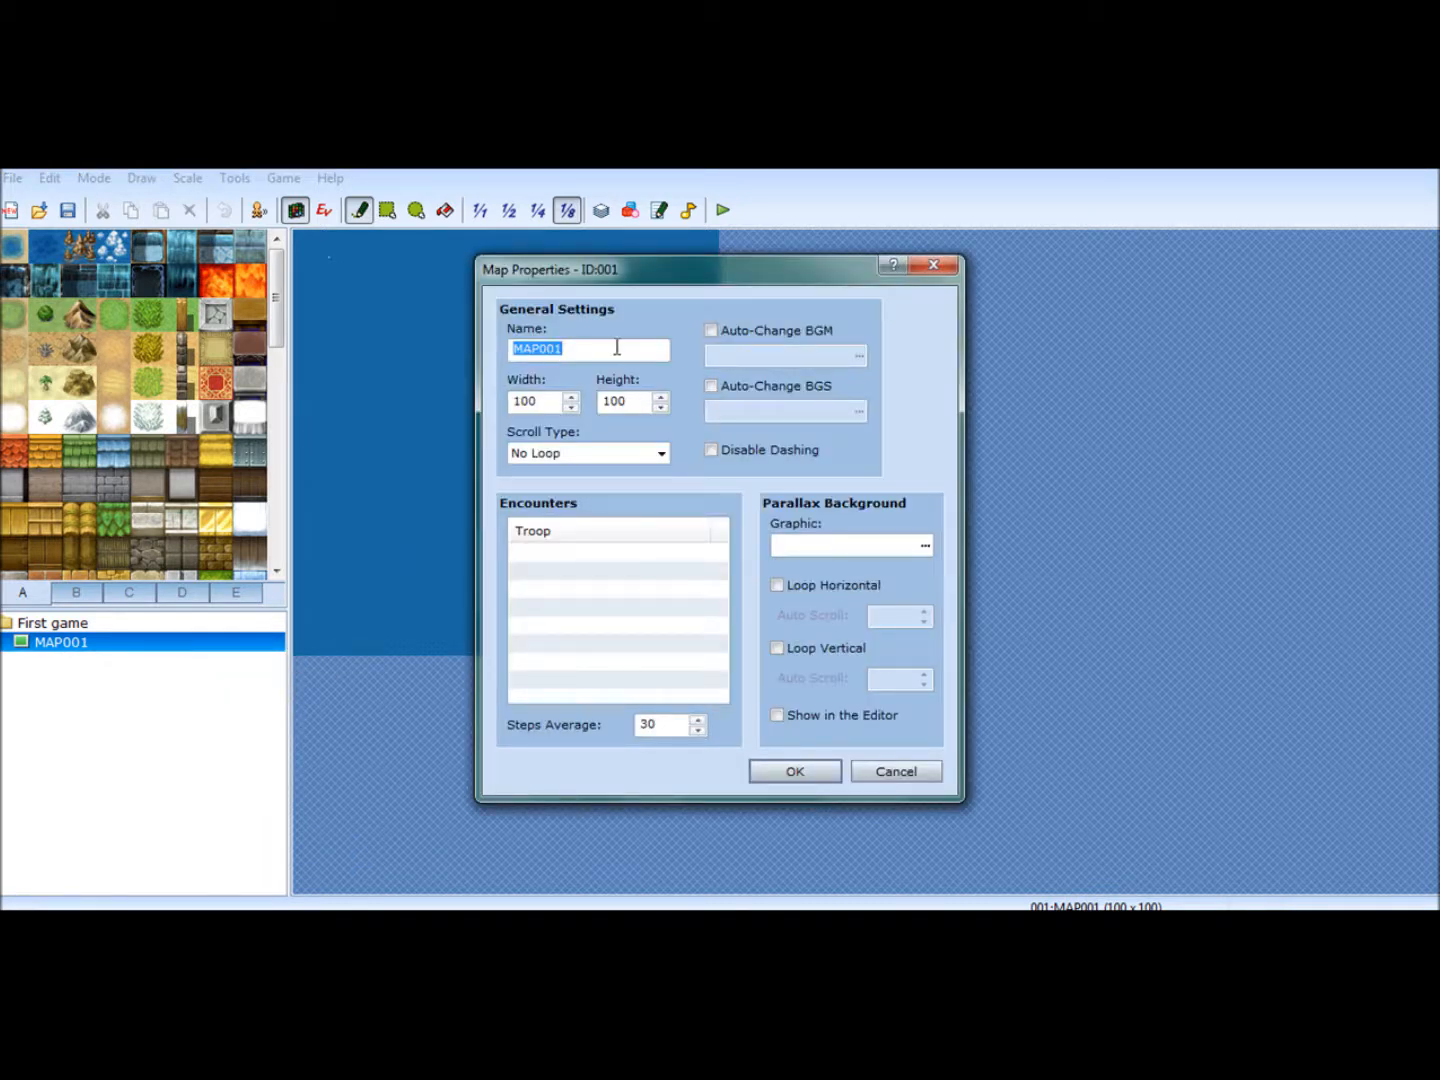
text(World map)
key(BackSpace)
key(BackSpace)
key(BackSpace)
text(Map)
click(805, 773)
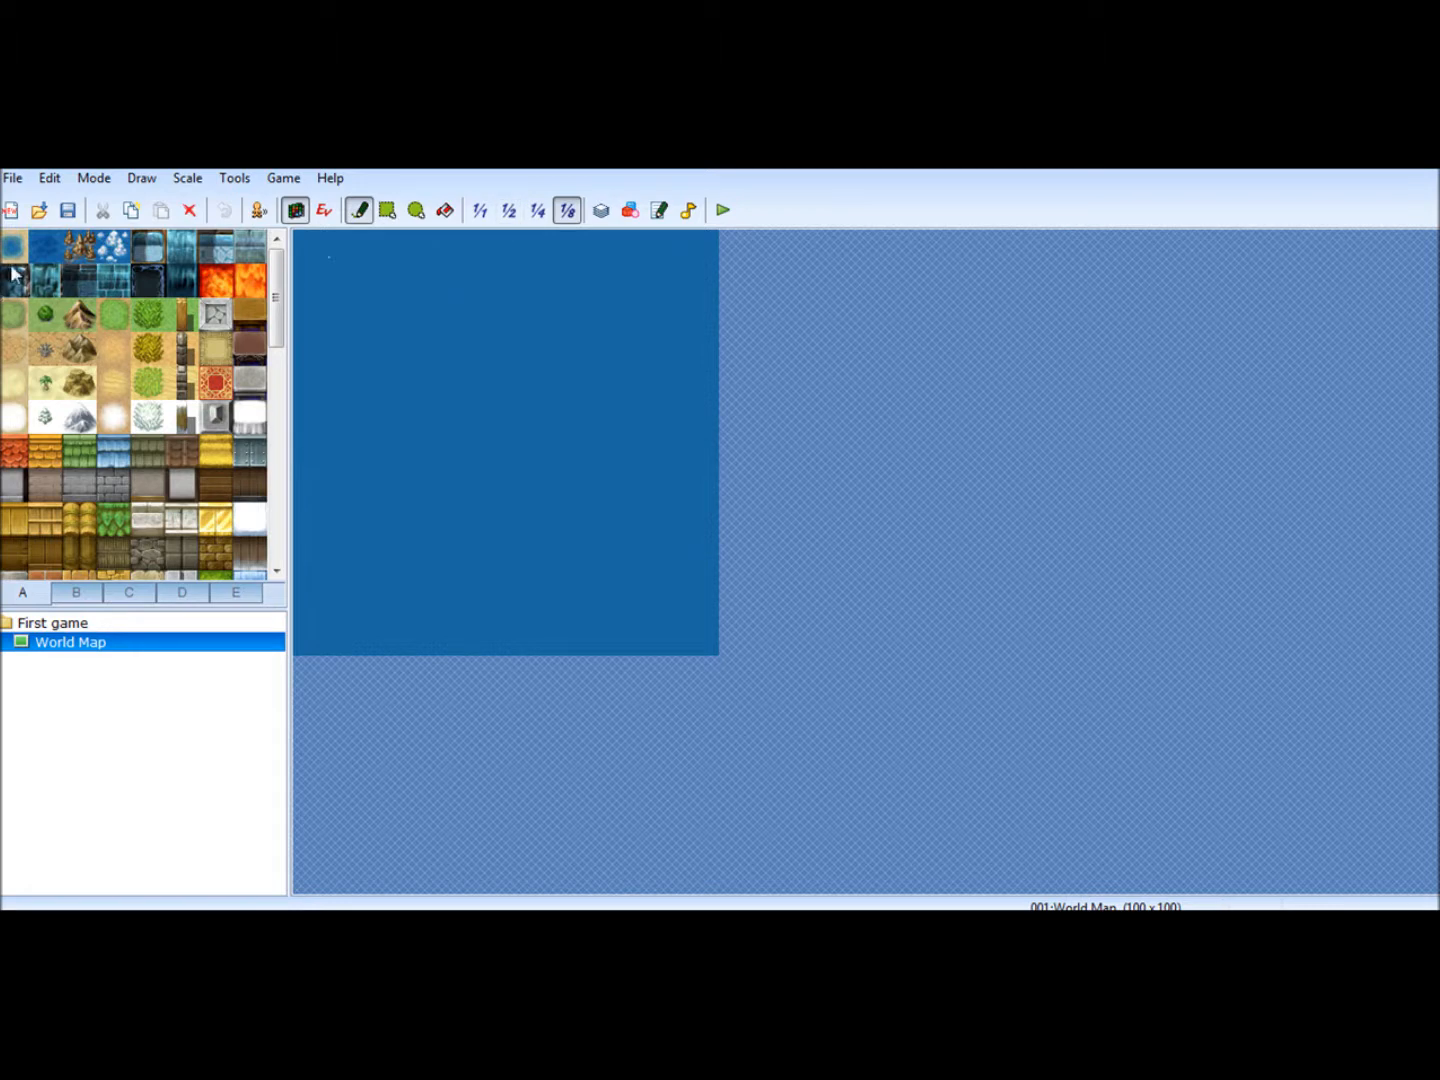
- Draw a first round patch of grass in the map's northwest corner with the Ellipse tool at 1/8 scale
click(13, 314)
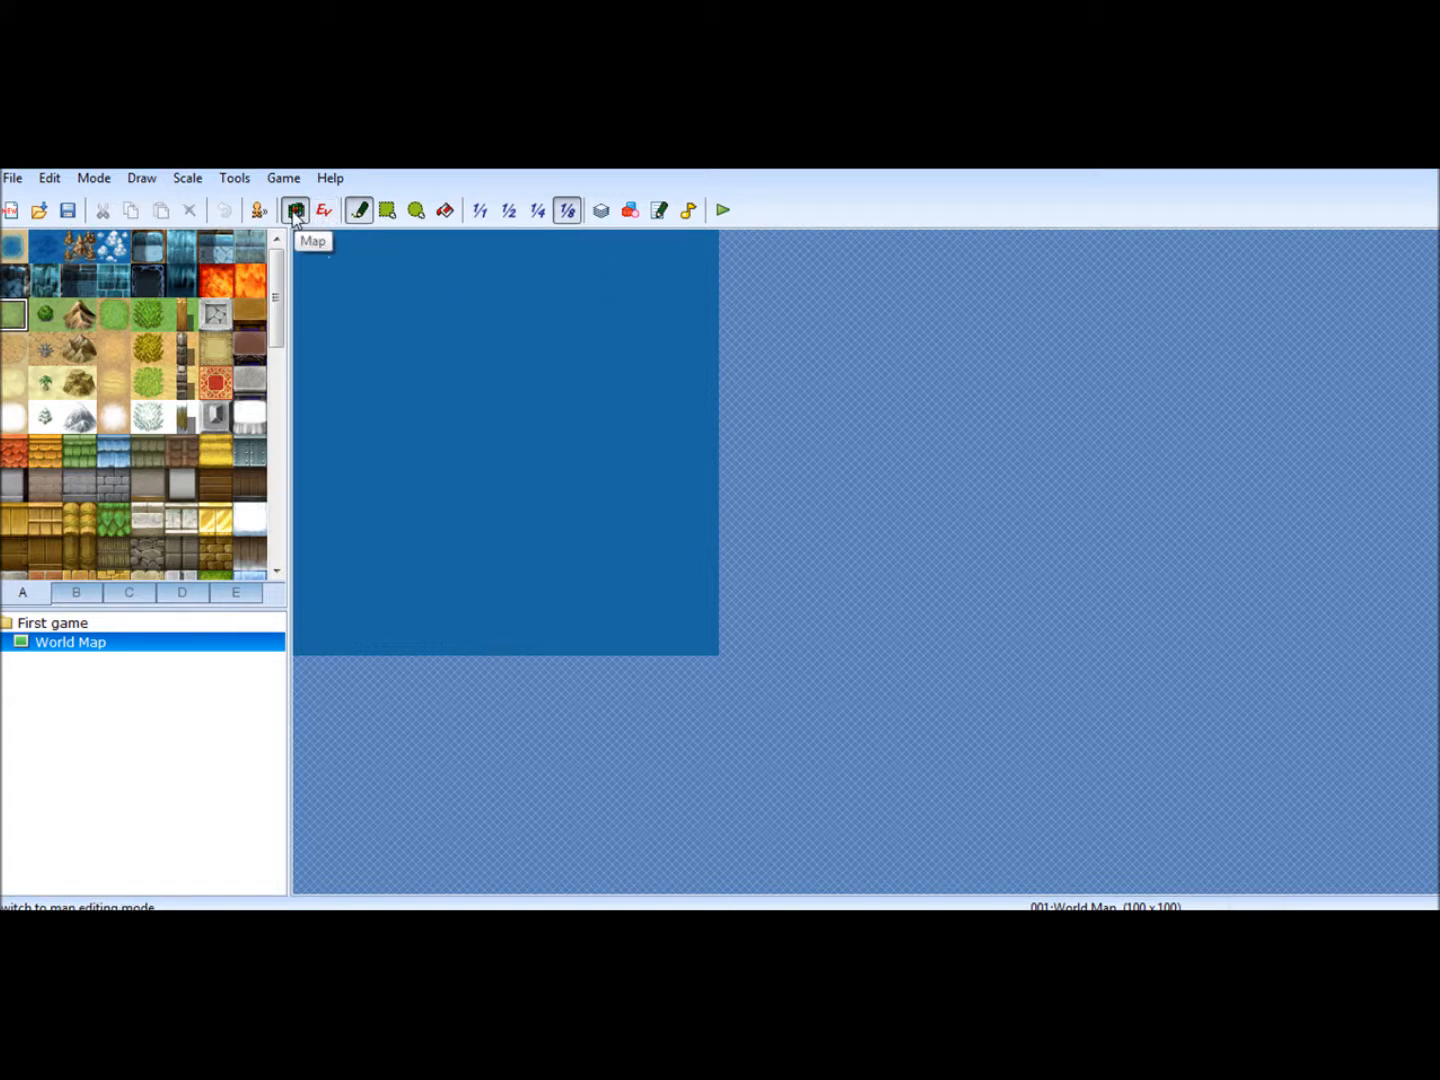
click(418, 211)
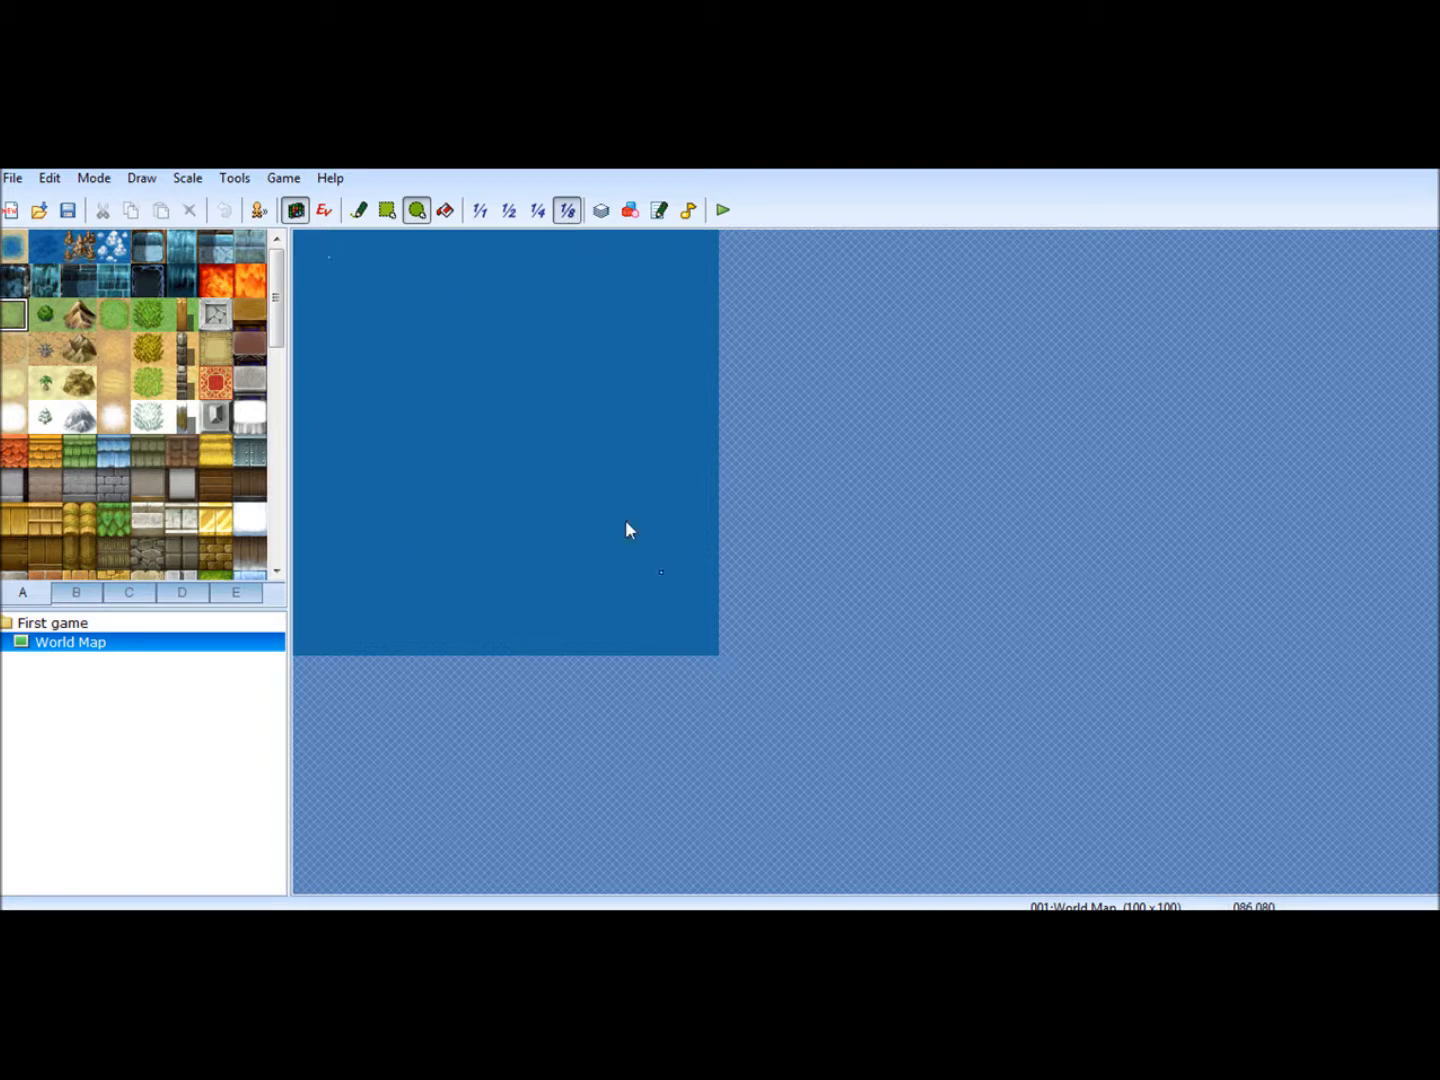
click(538, 211)
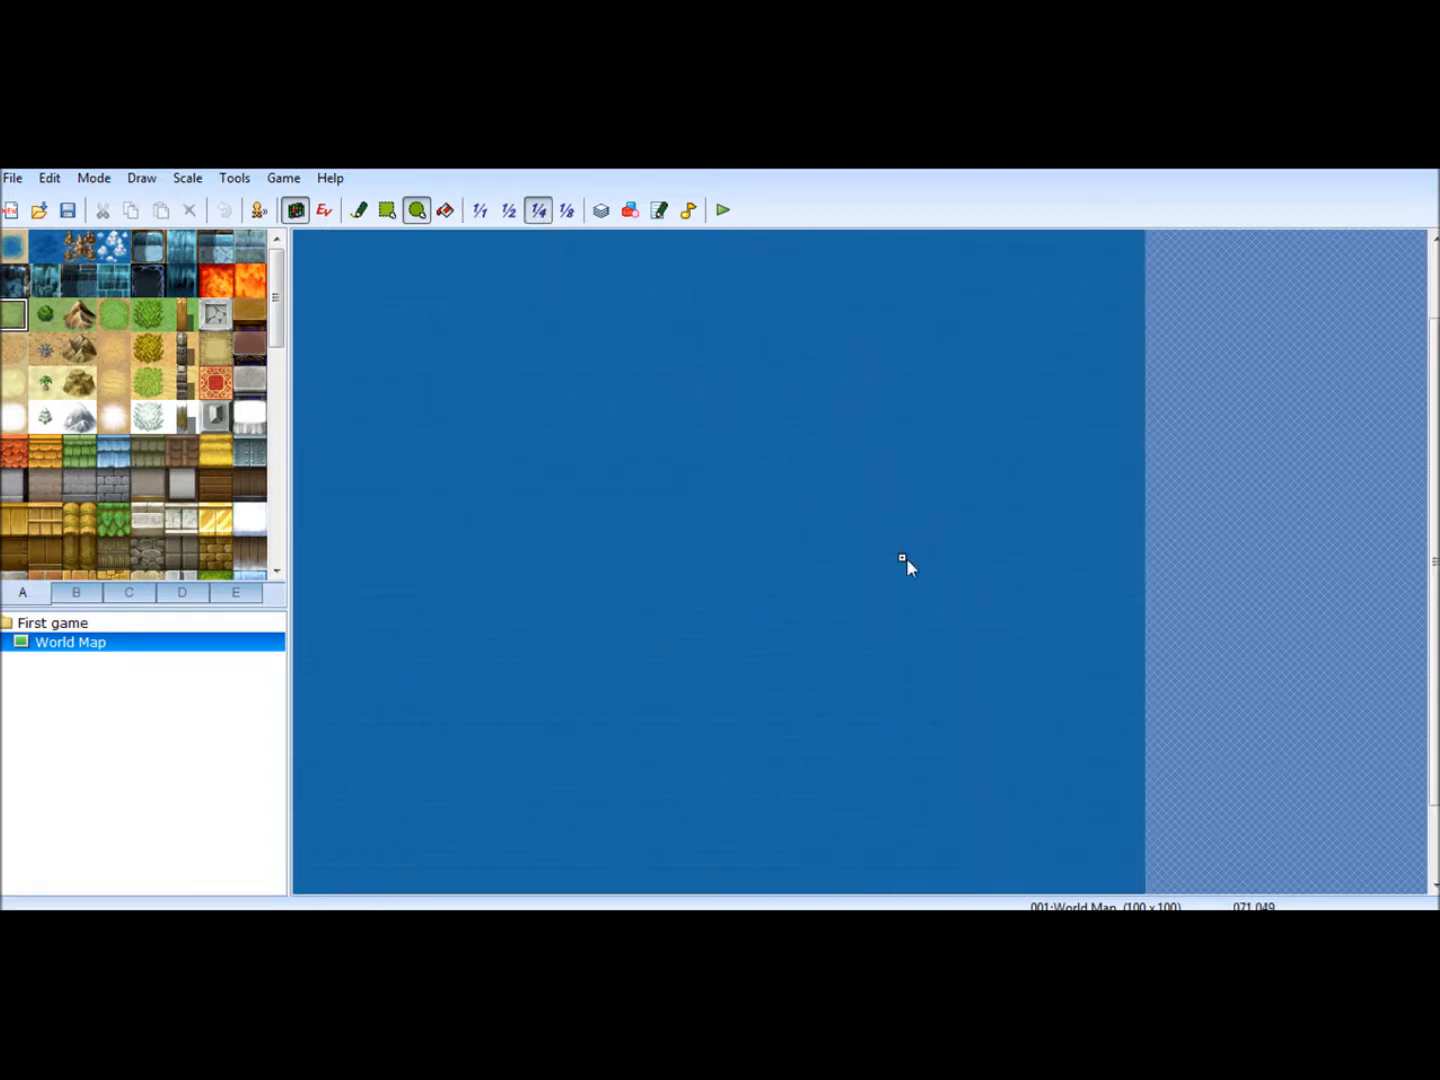
click(511, 211)
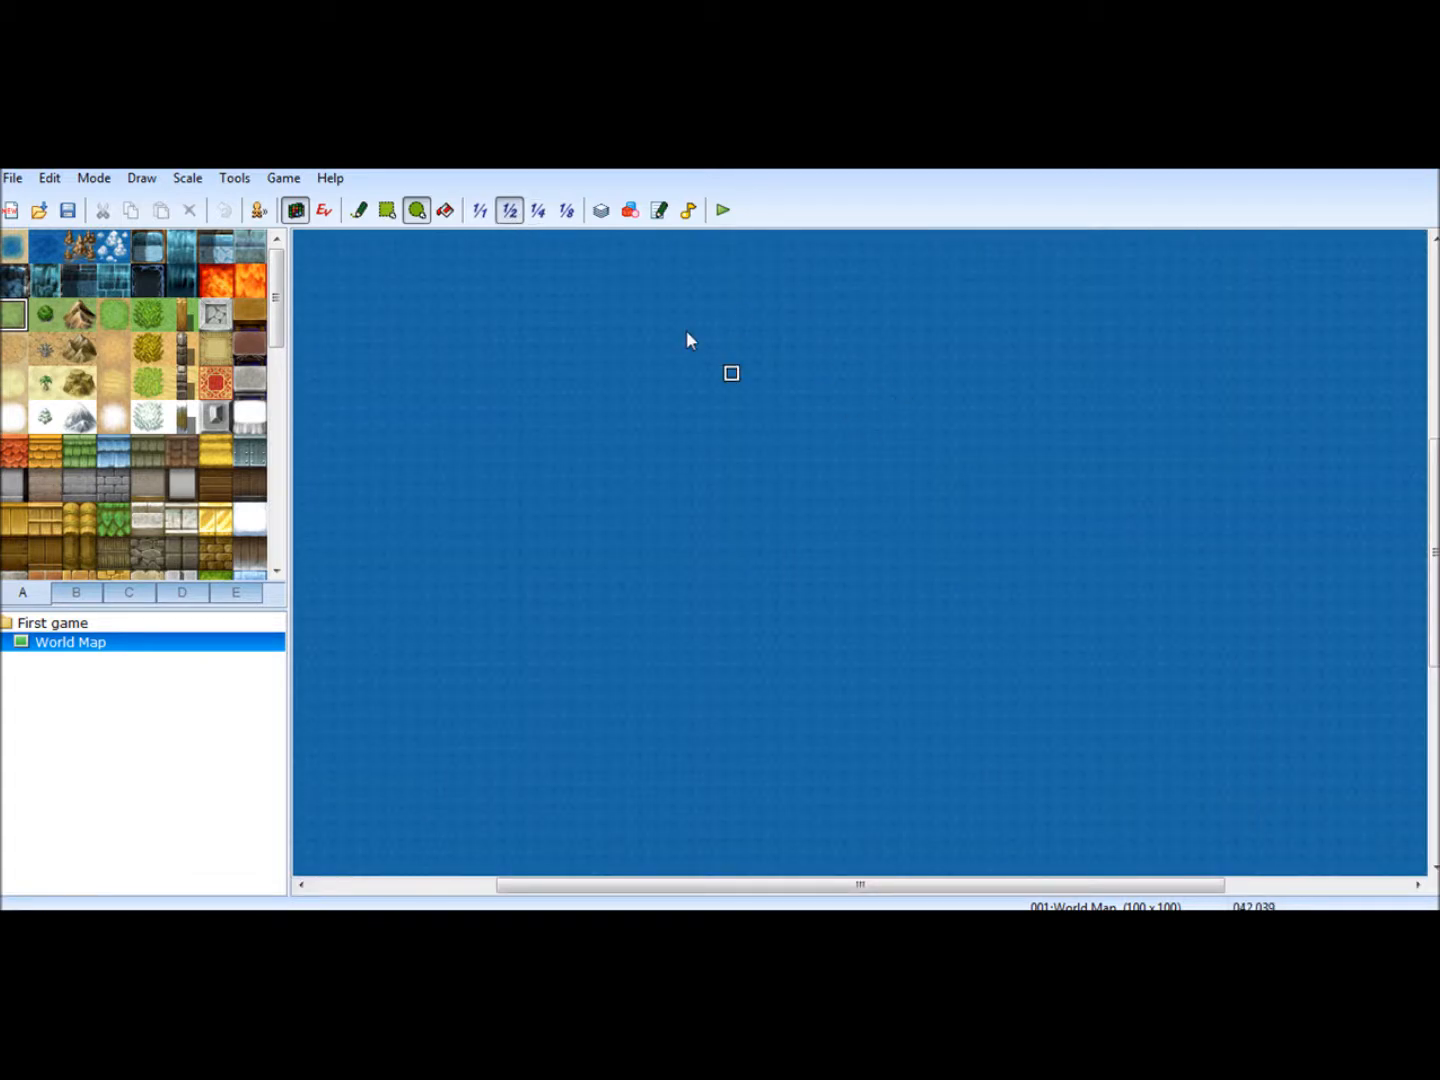
click(481, 211)
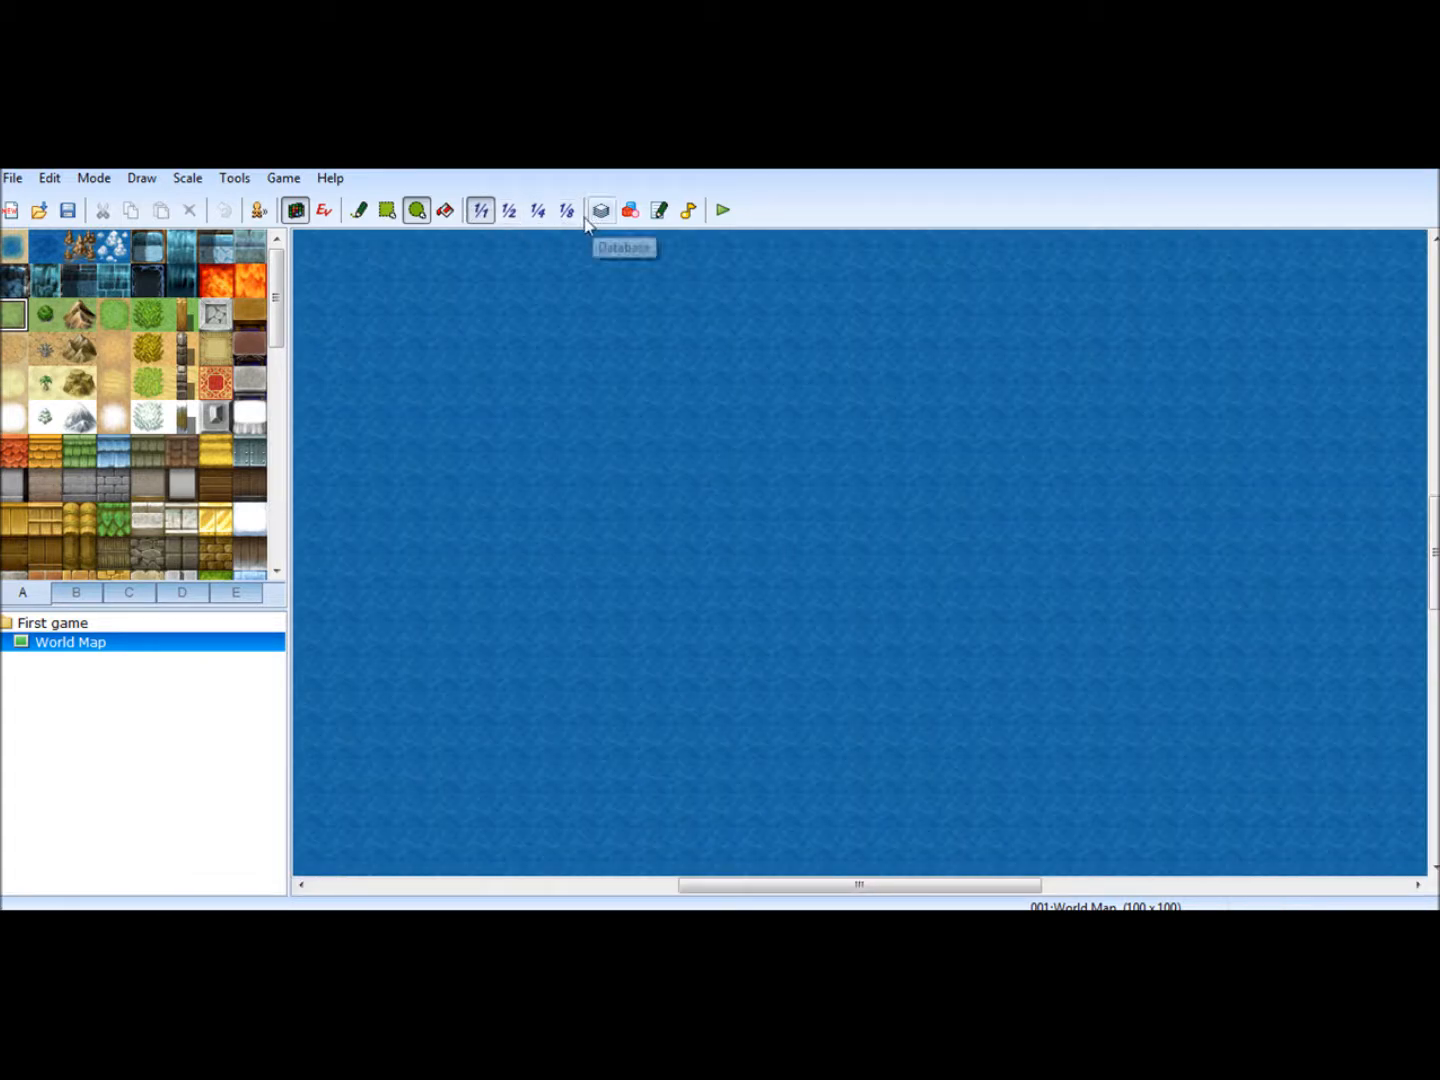
drag(755, 886, 360, 887)
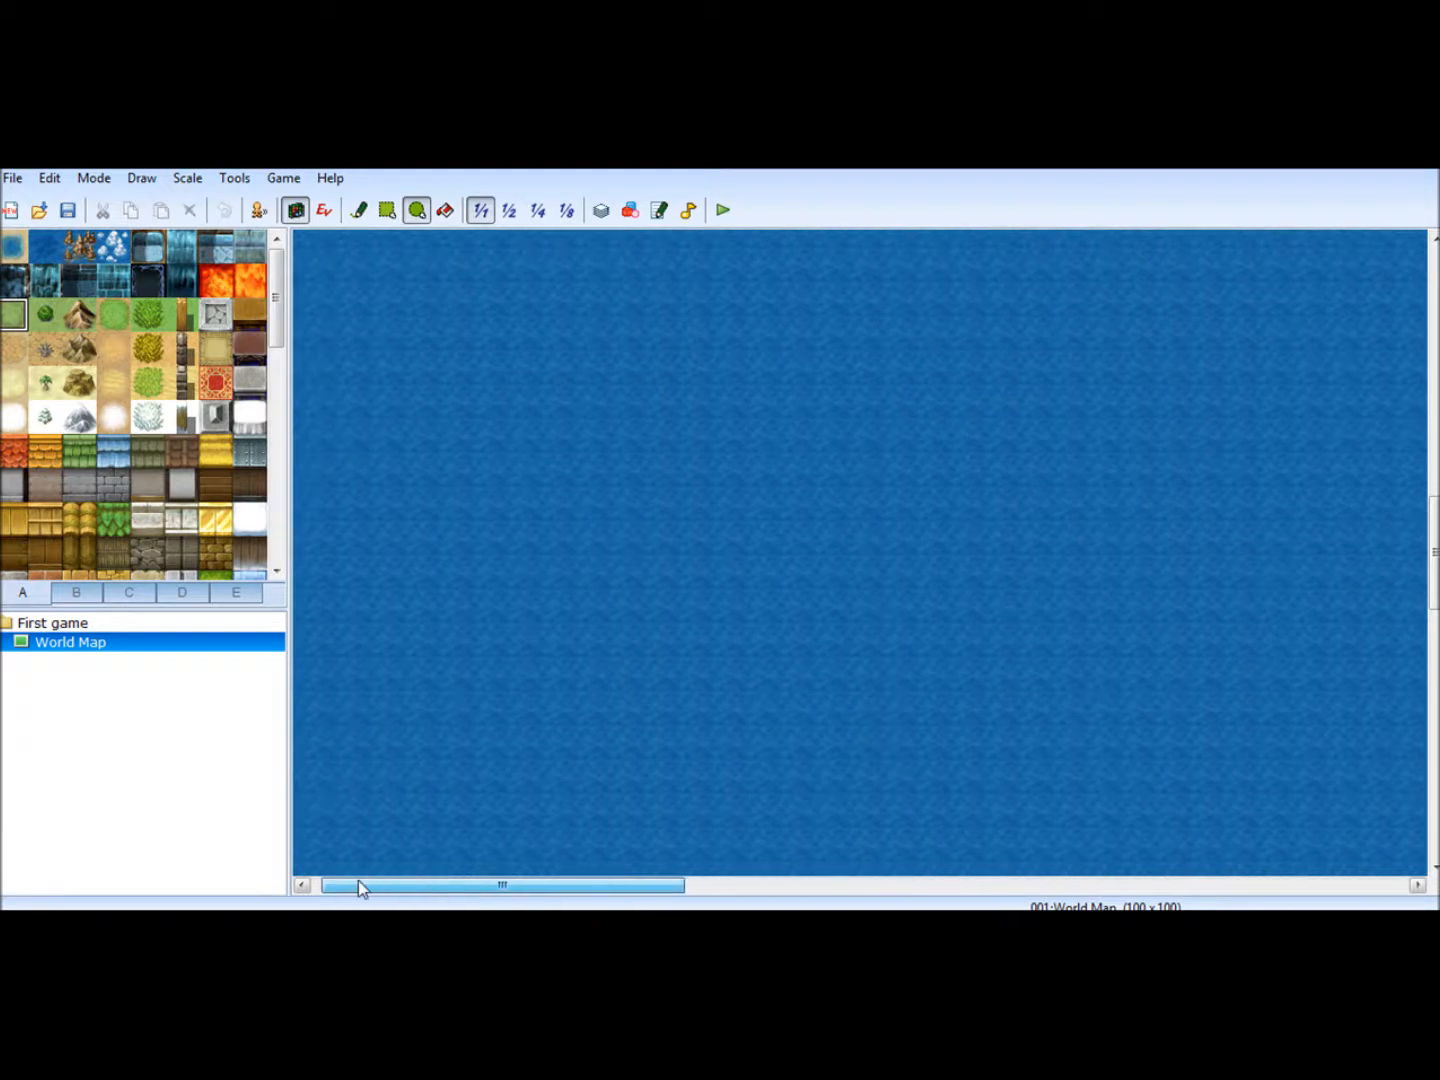
drag(1435, 543, 1250, 285)
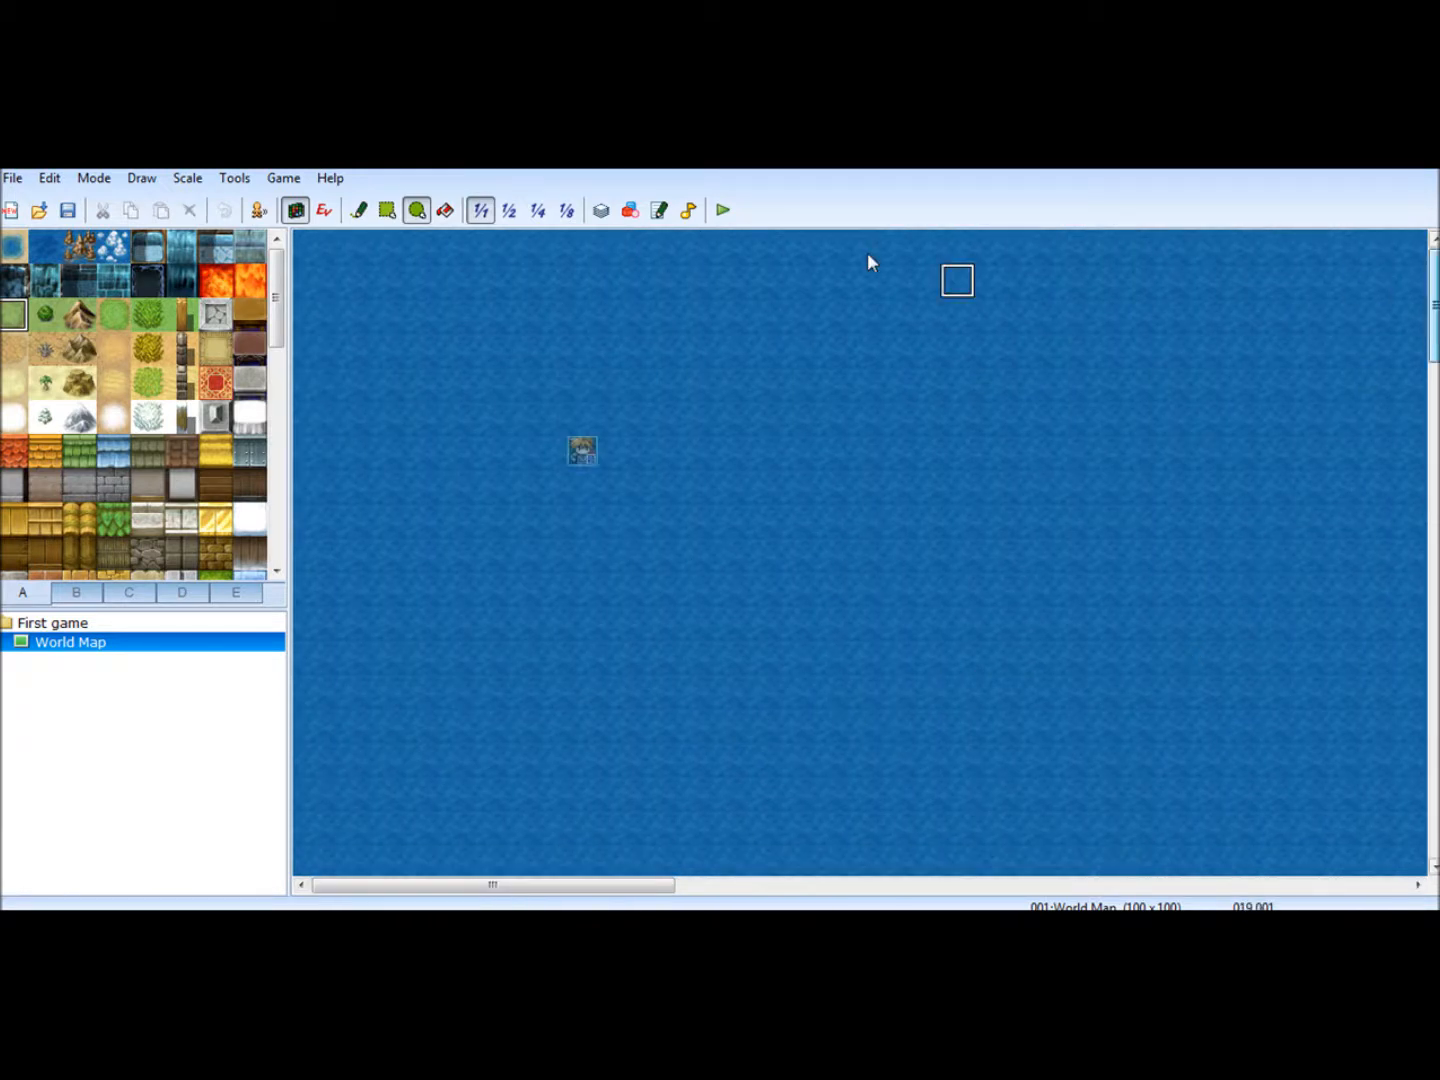
click(563, 211)
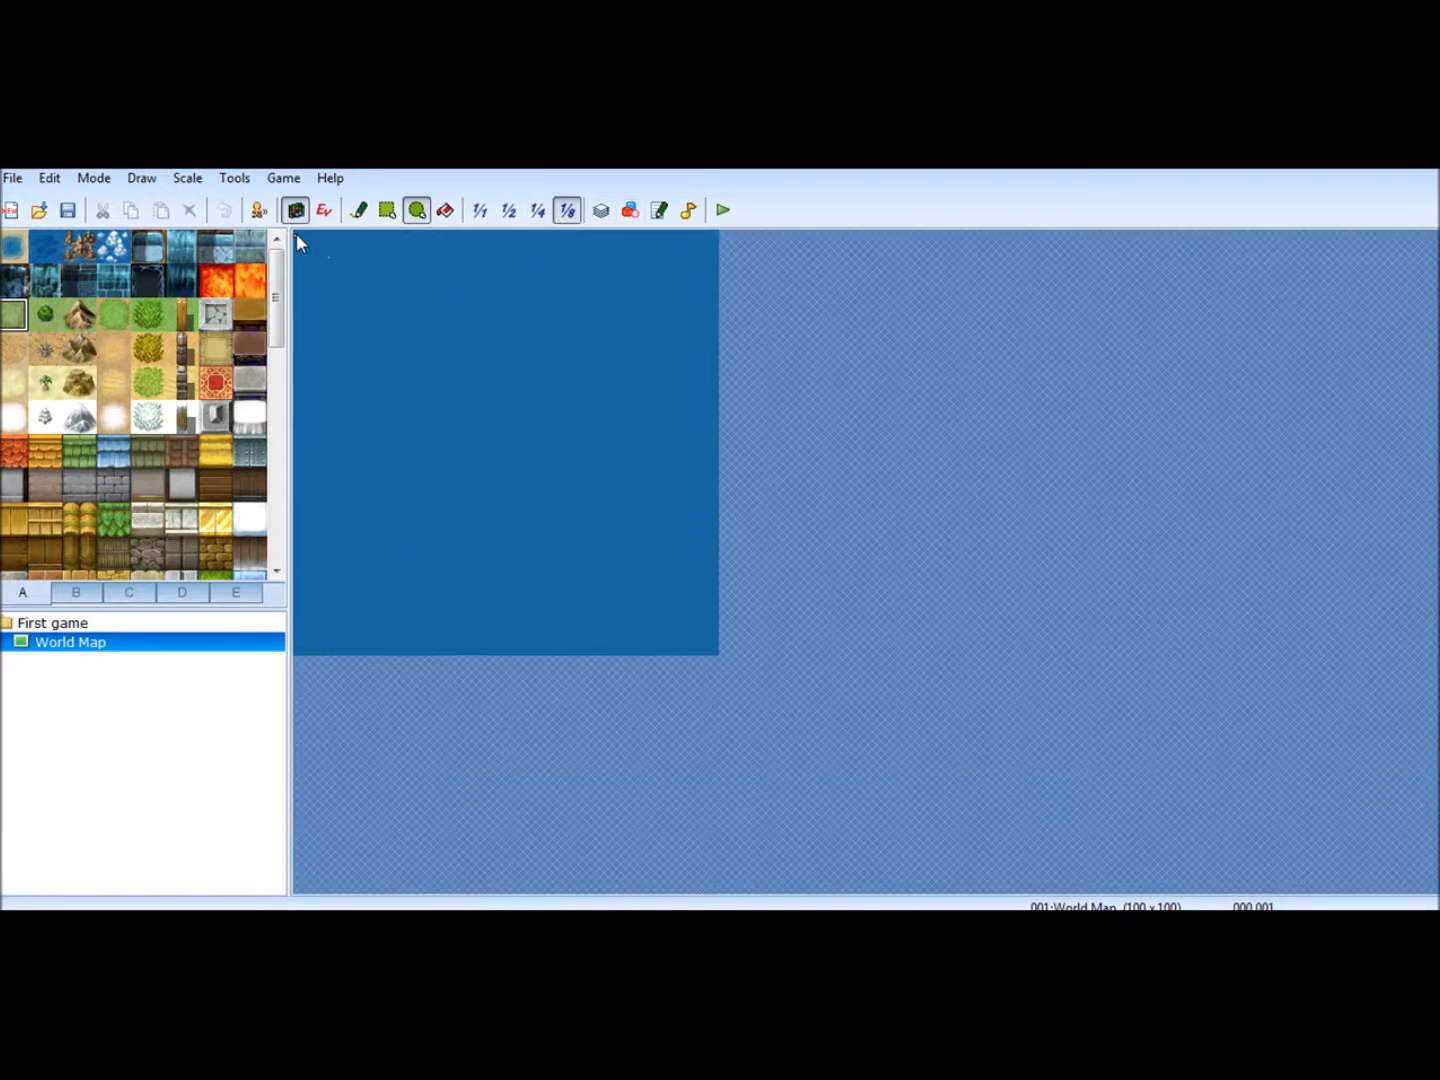
drag(304, 234, 402, 322)
- Enlarge the grassland with overlapping grass ellipses so it fills the northwest corner and spreads south and east
click(250, 245)
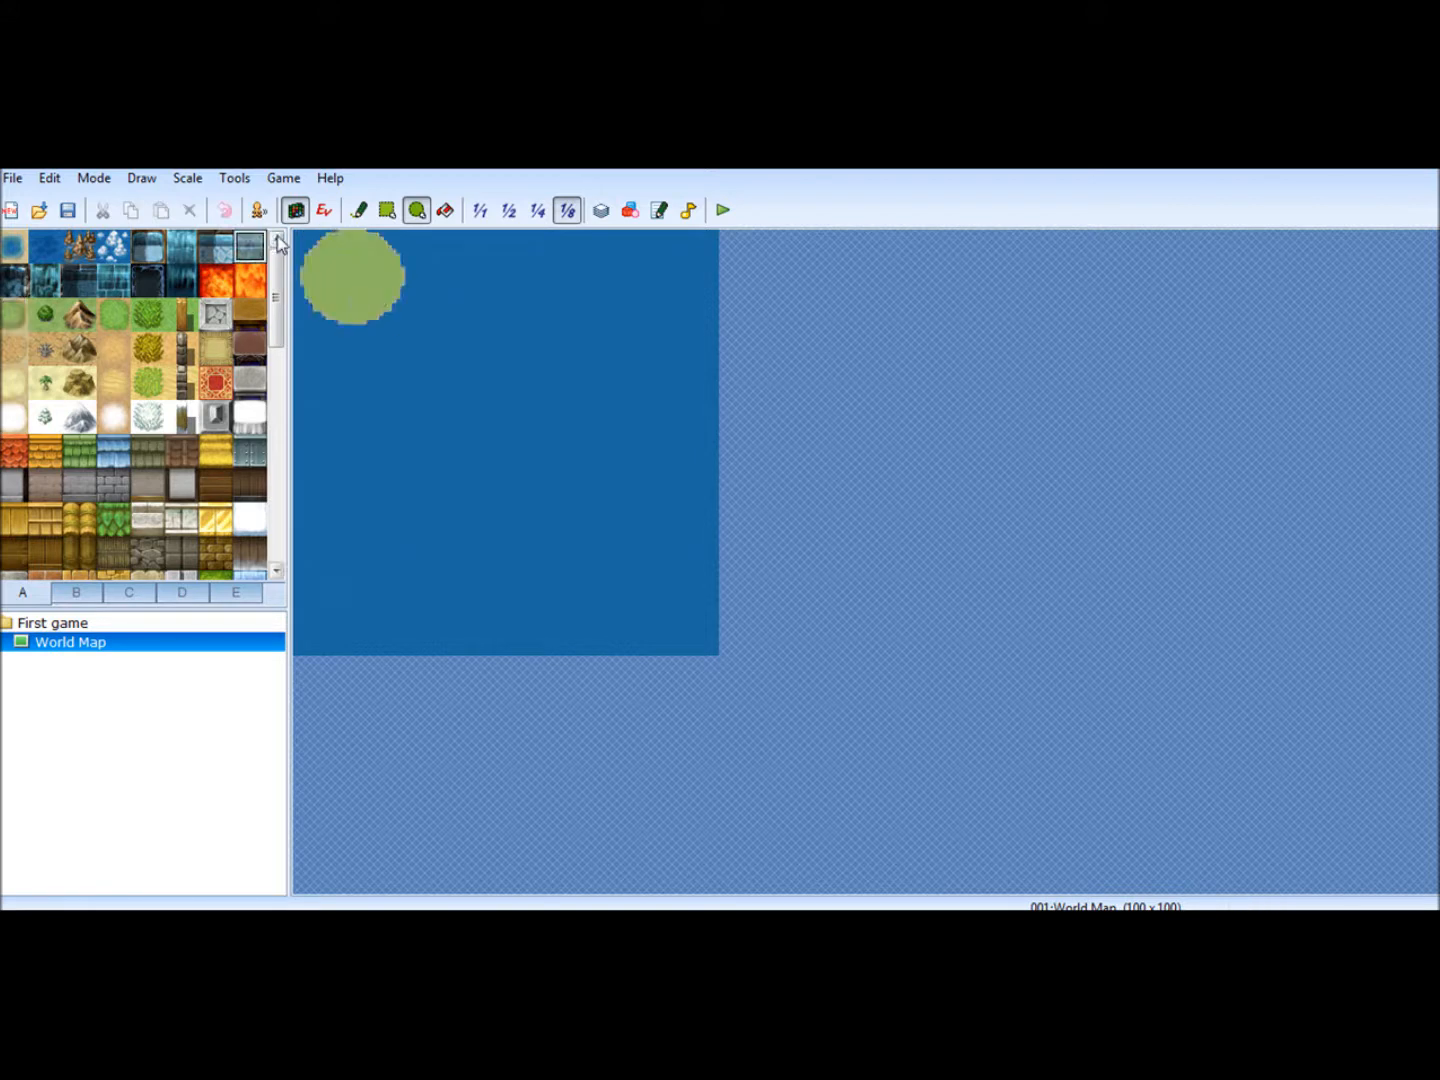
click(14, 314)
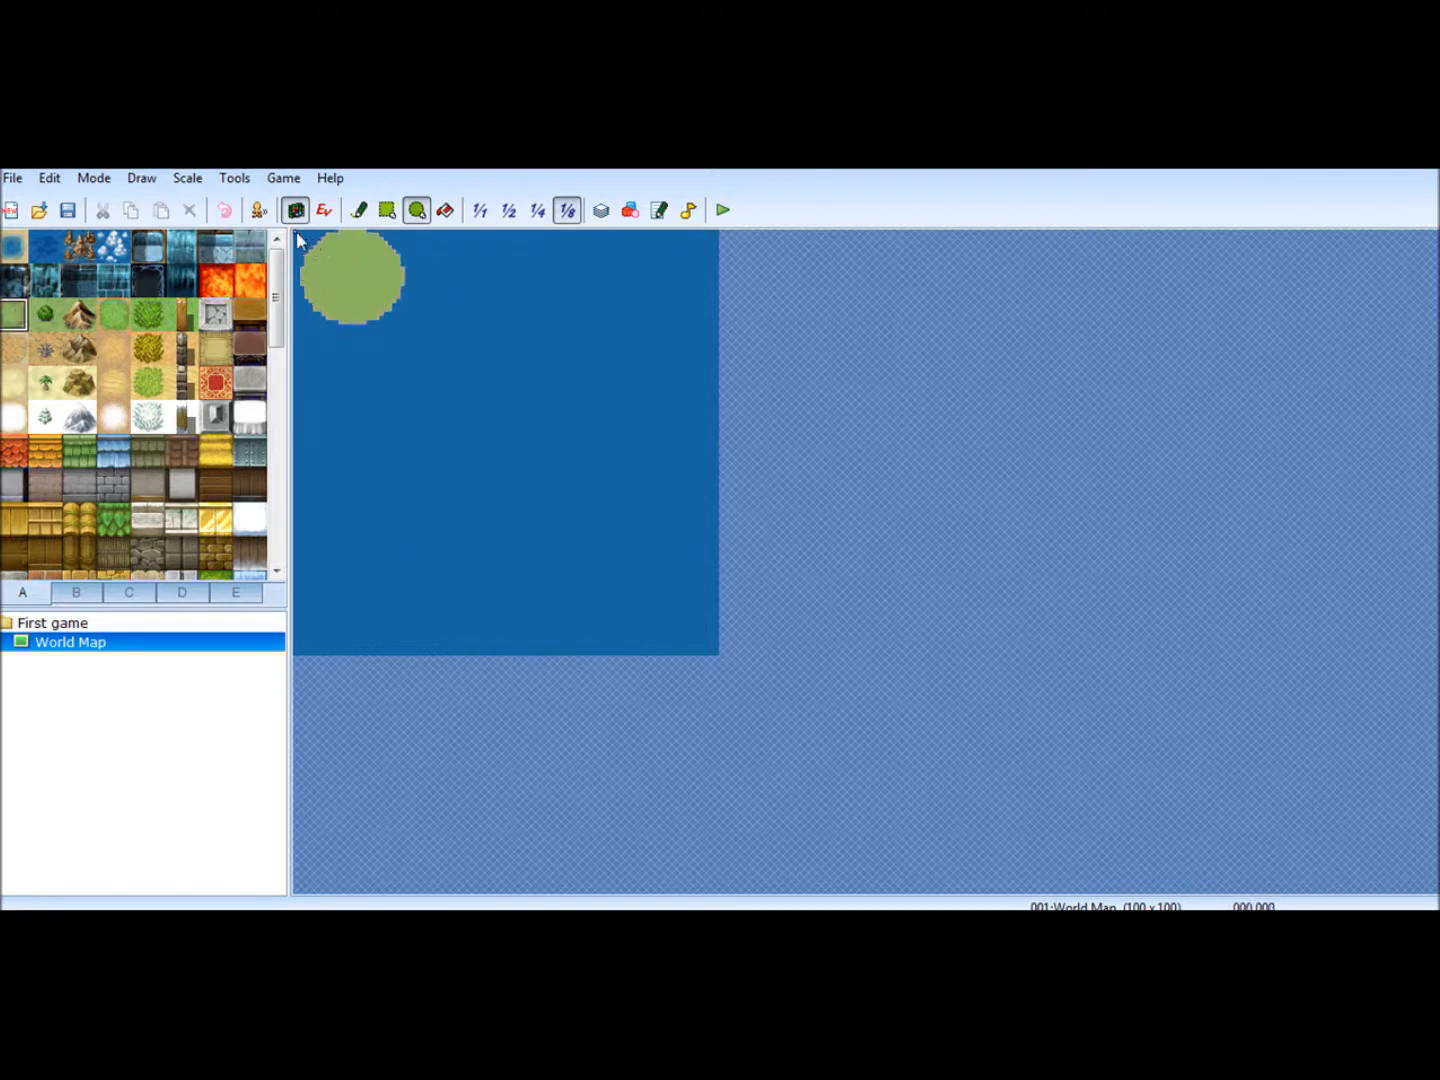
drag(298, 239, 428, 350)
drag(298, 236, 324, 258)
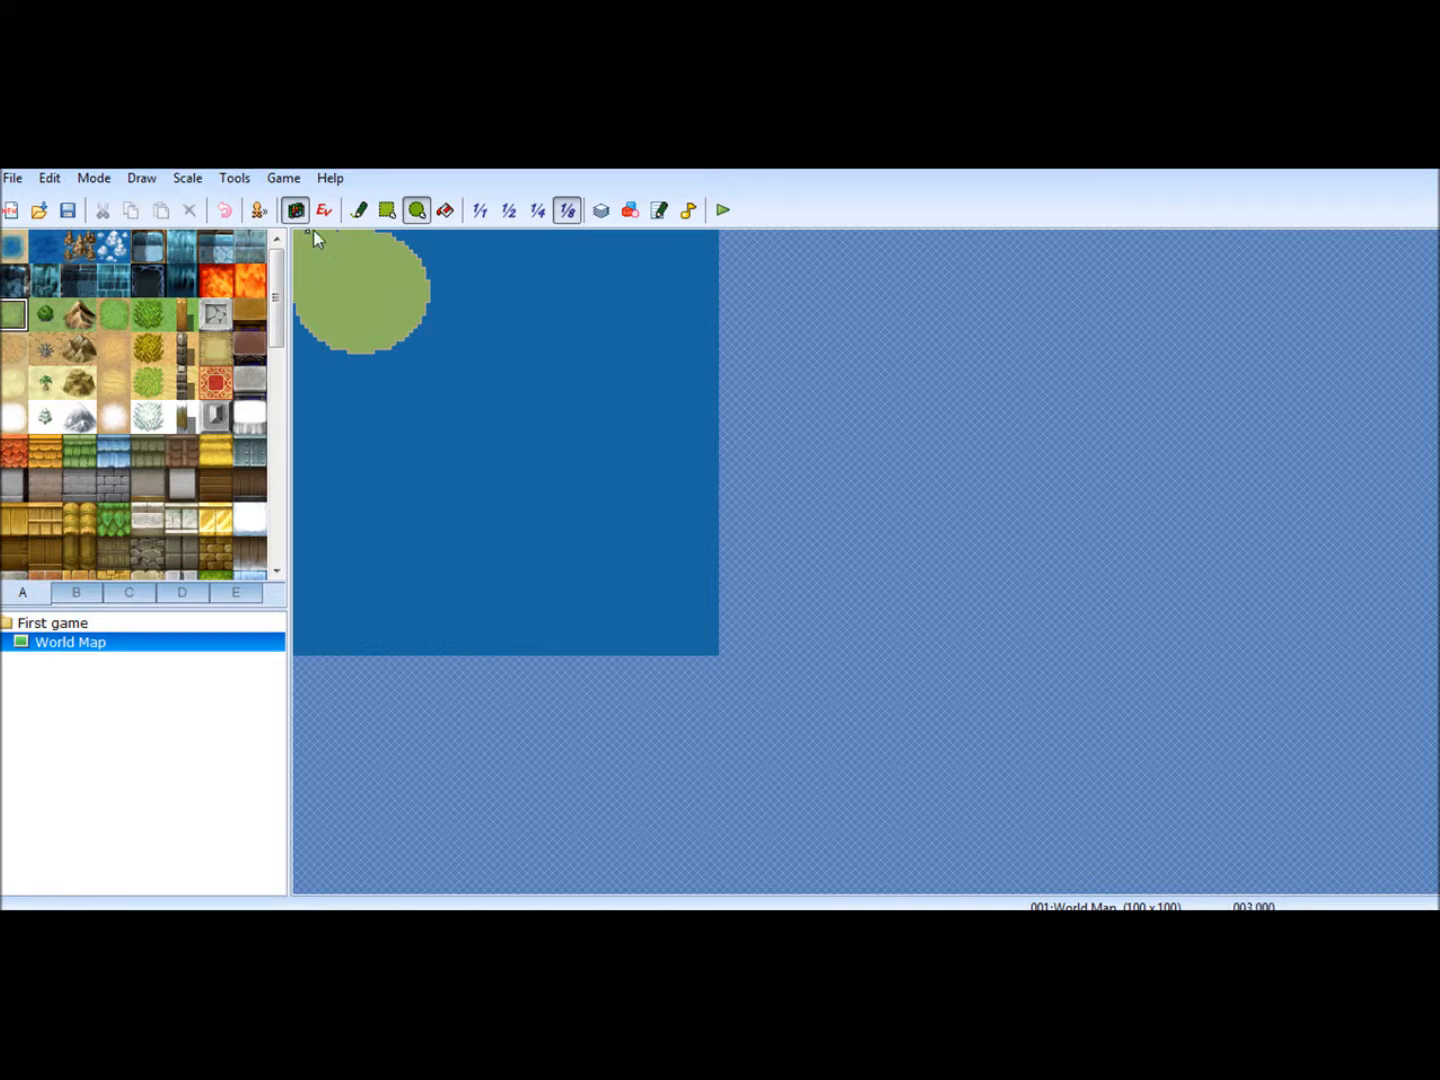
drag(385, 239, 327, 412)
mouse_move(300, 302)
mouse_down()
mouse_move(313, 425)
mouse_move(318, 400)
mouse_up()
drag(318, 319, 426, 466)
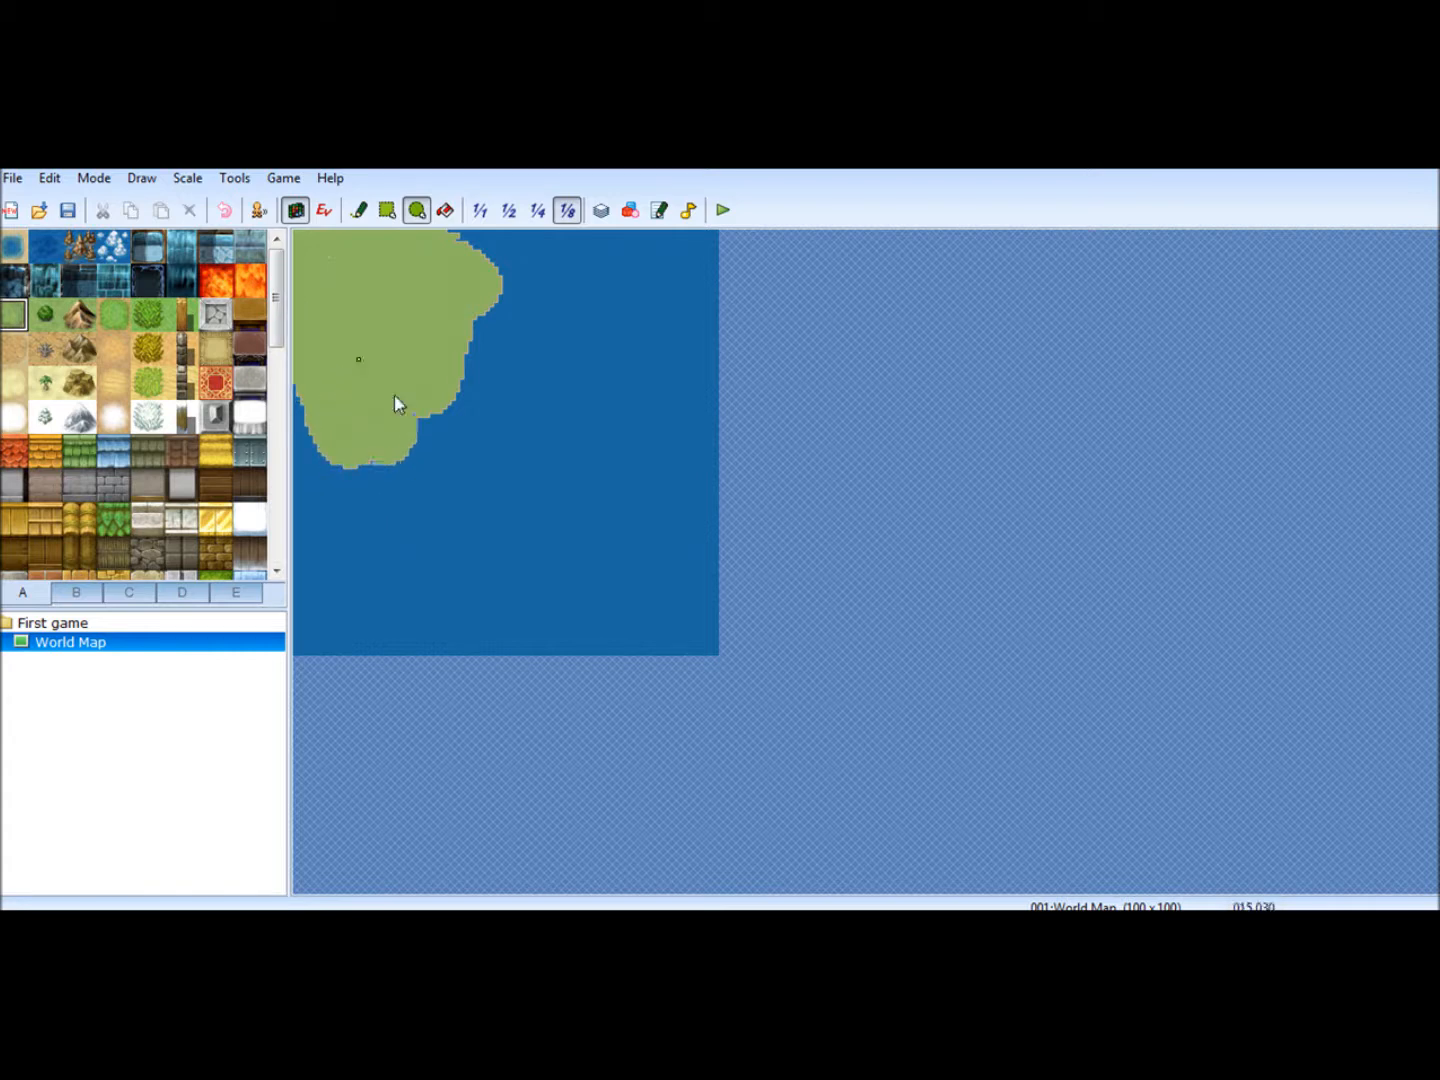
- Extend the grassland across the north to the map's east side and down into a southeastern peninsula with more ellipses
drag(399, 395, 534, 497)
drag(437, 345, 588, 446)
drag(454, 305, 556, 398)
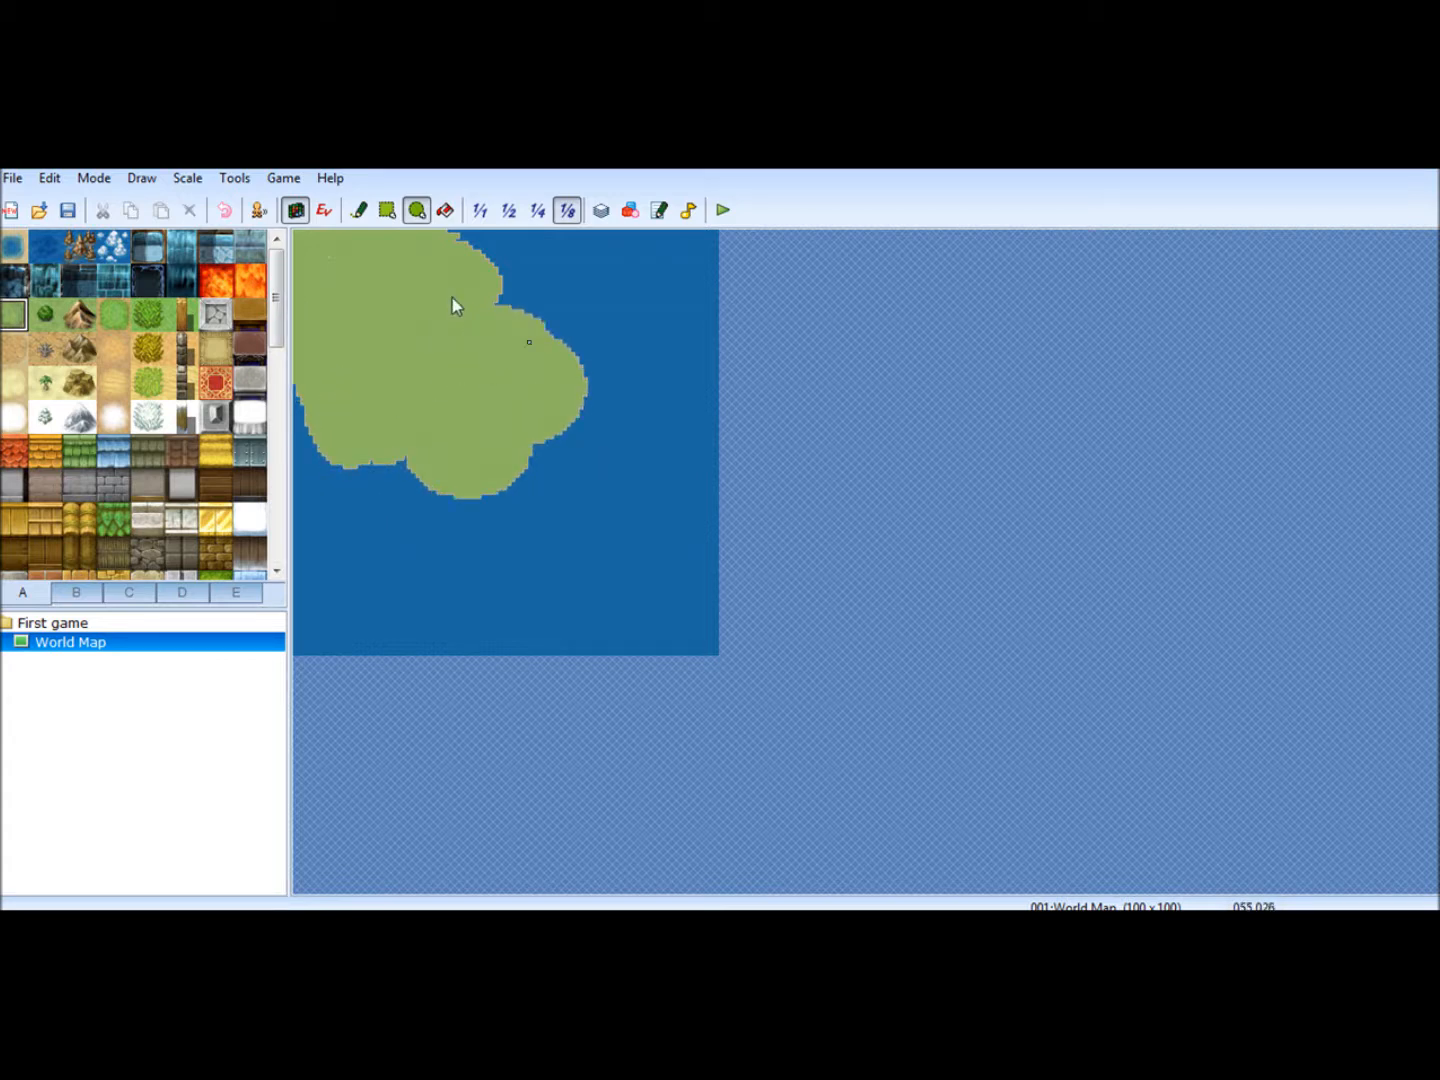
drag(491, 292, 579, 293)
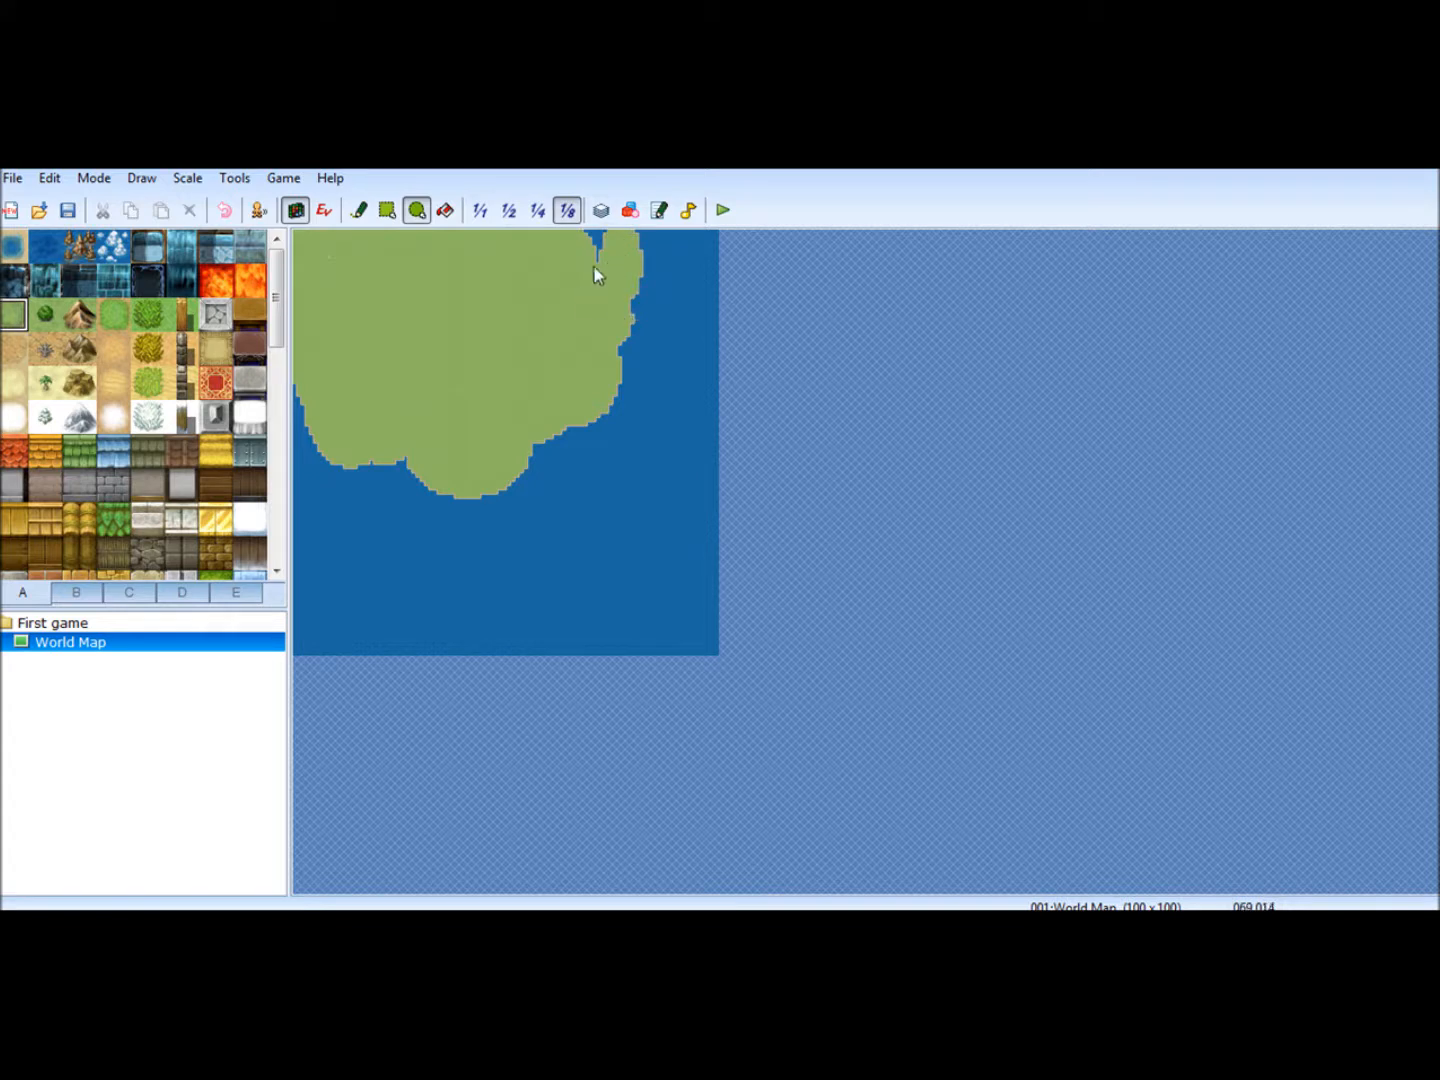
mouse_move(623, 352)
mouse_down()
mouse_move(634, 386)
mouse_move(649, 376)
mouse_move(572, 340)
mouse_move(632, 463)
mouse_move(606, 435)
mouse_move(626, 533)
mouse_move(567, 434)
mouse_move(671, 589)
mouse_up()
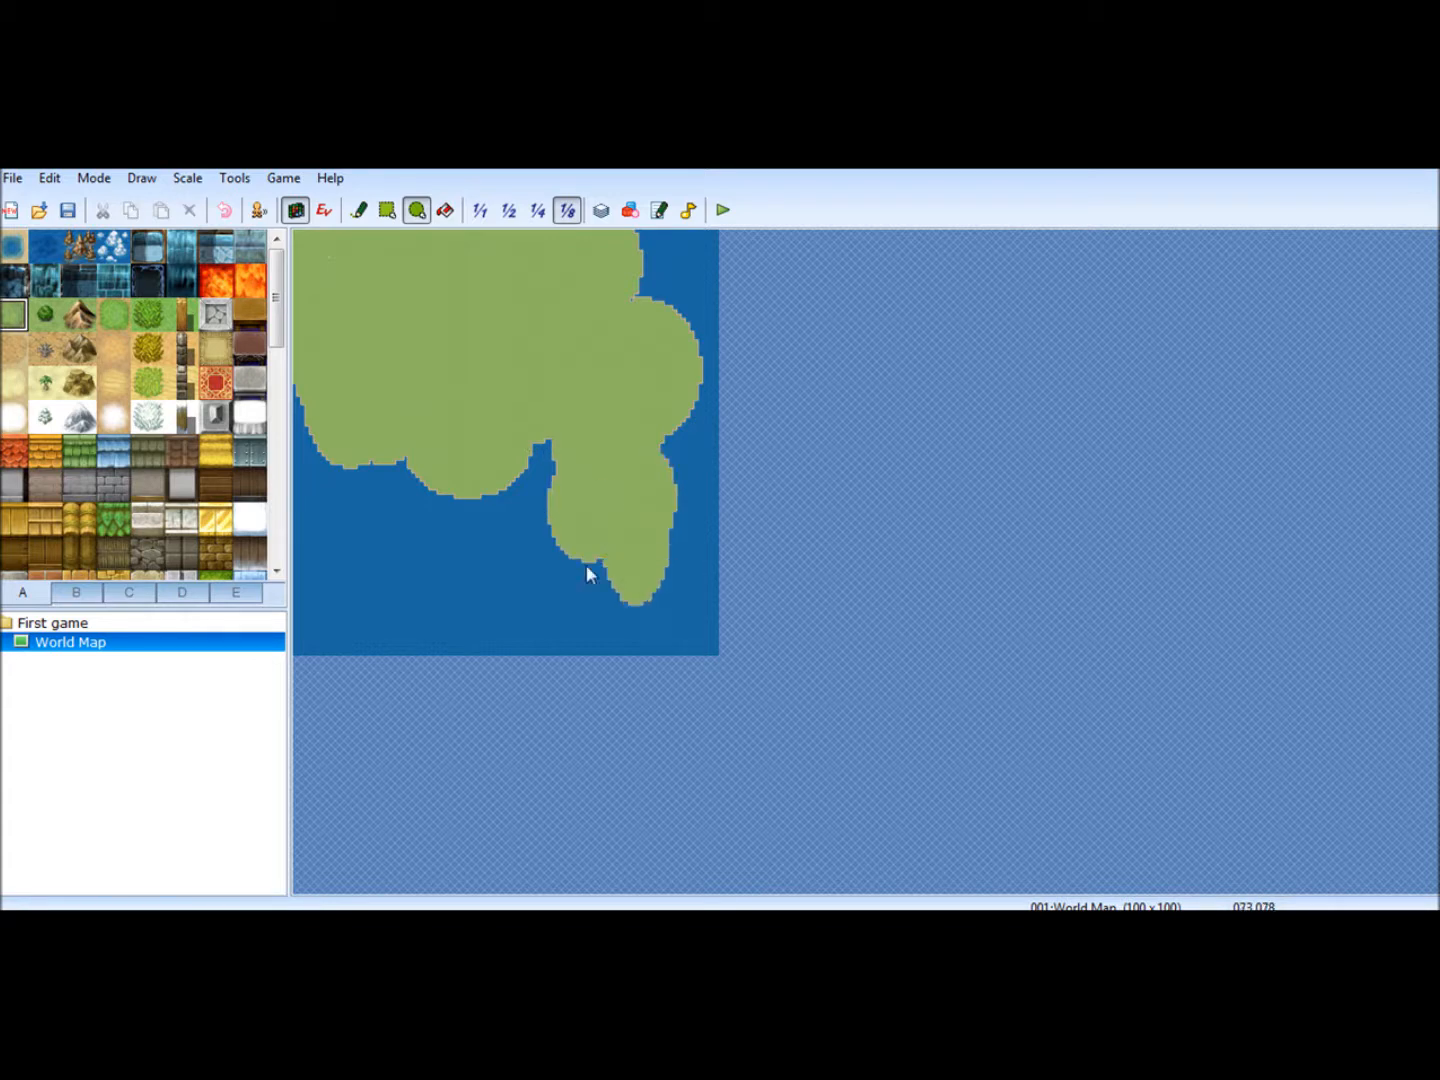
- Add grass peninsulas along the south and southwest coast and round out the northeastern shoreline with ellipses
drag(453, 432, 466, 548)
drag(495, 470, 270, 463)
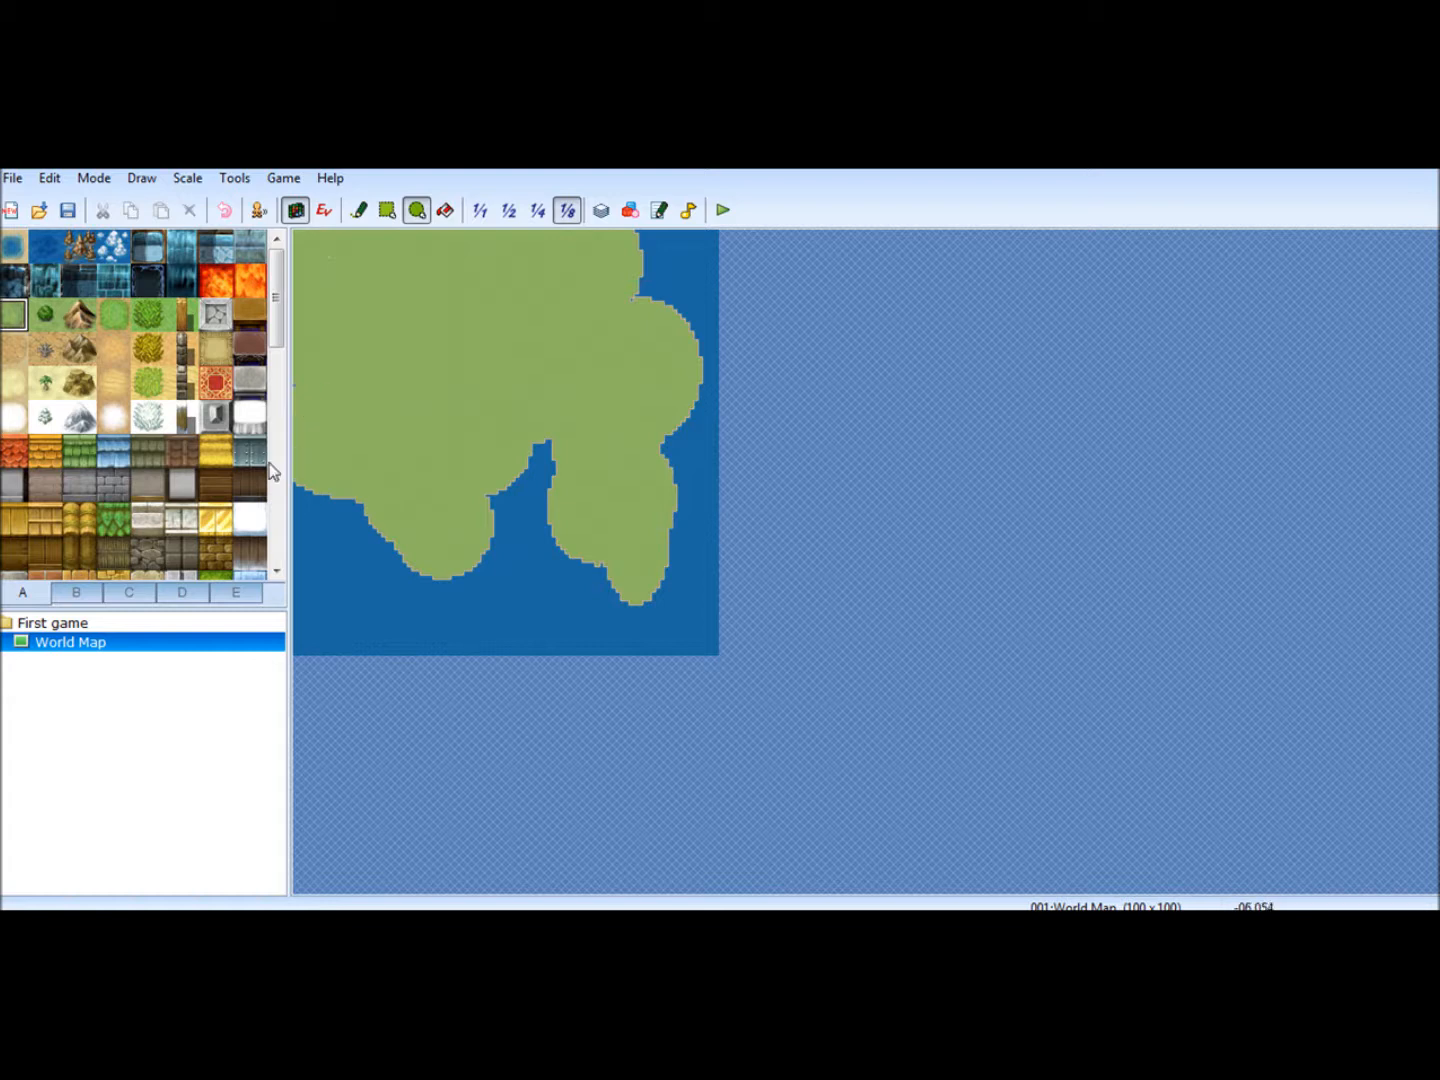
drag(339, 458, 319, 545)
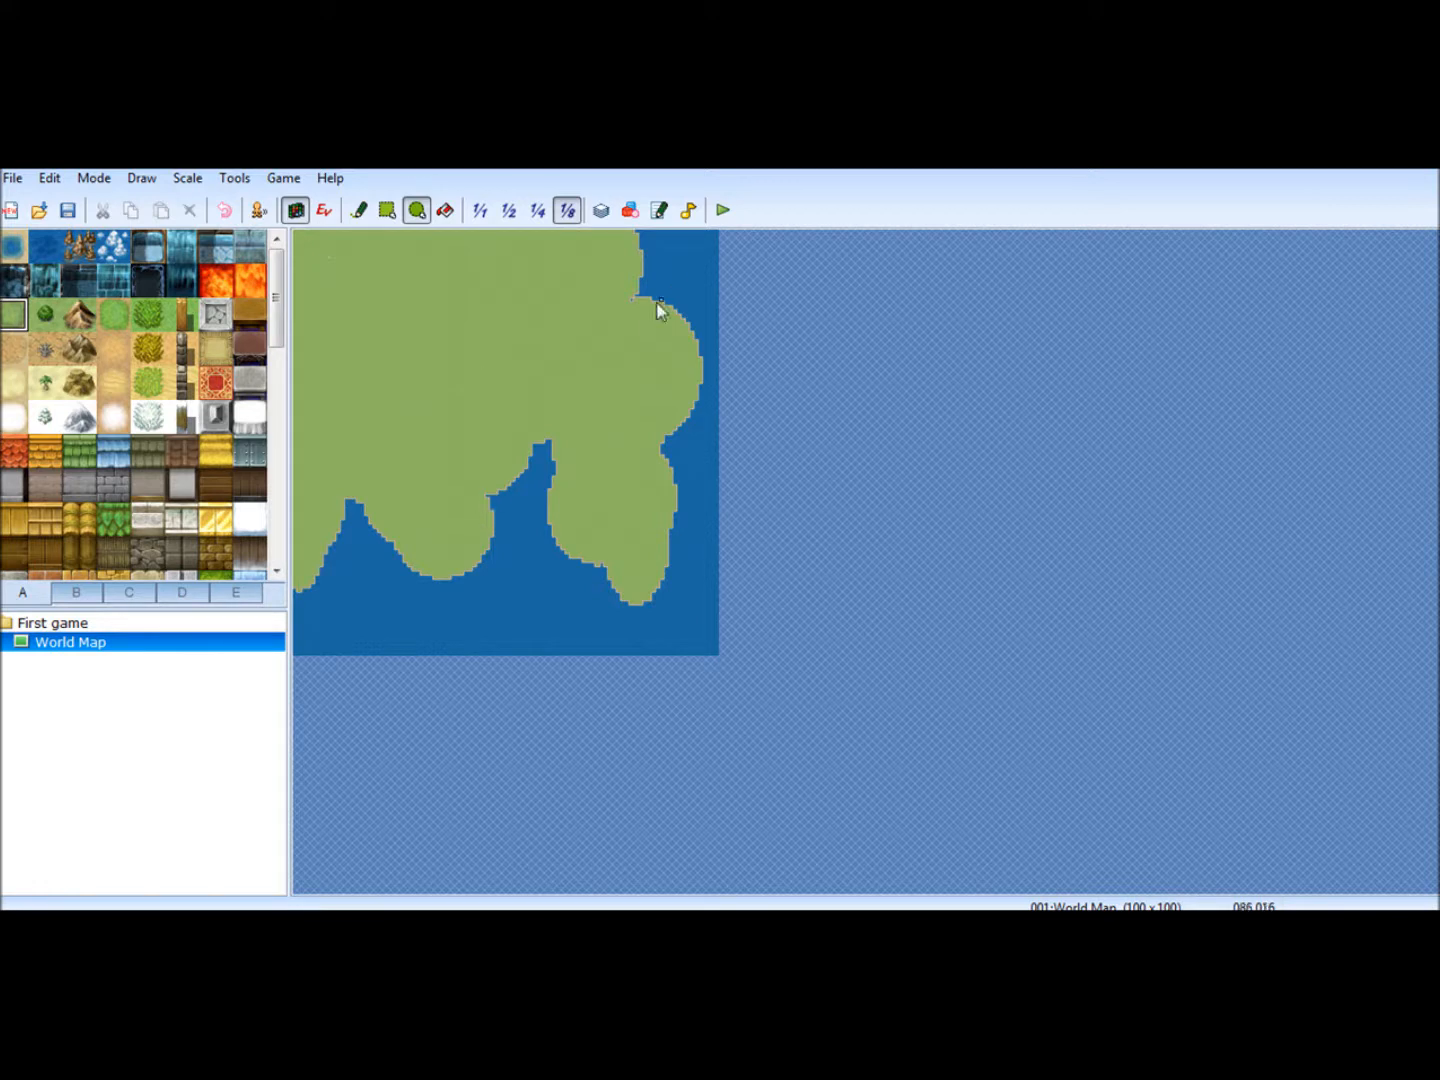
drag(598, 228, 606, 284)
- Paint a brown mountain area over the grass in the map's northwest corner with overlapping ellipses
click(79, 314)
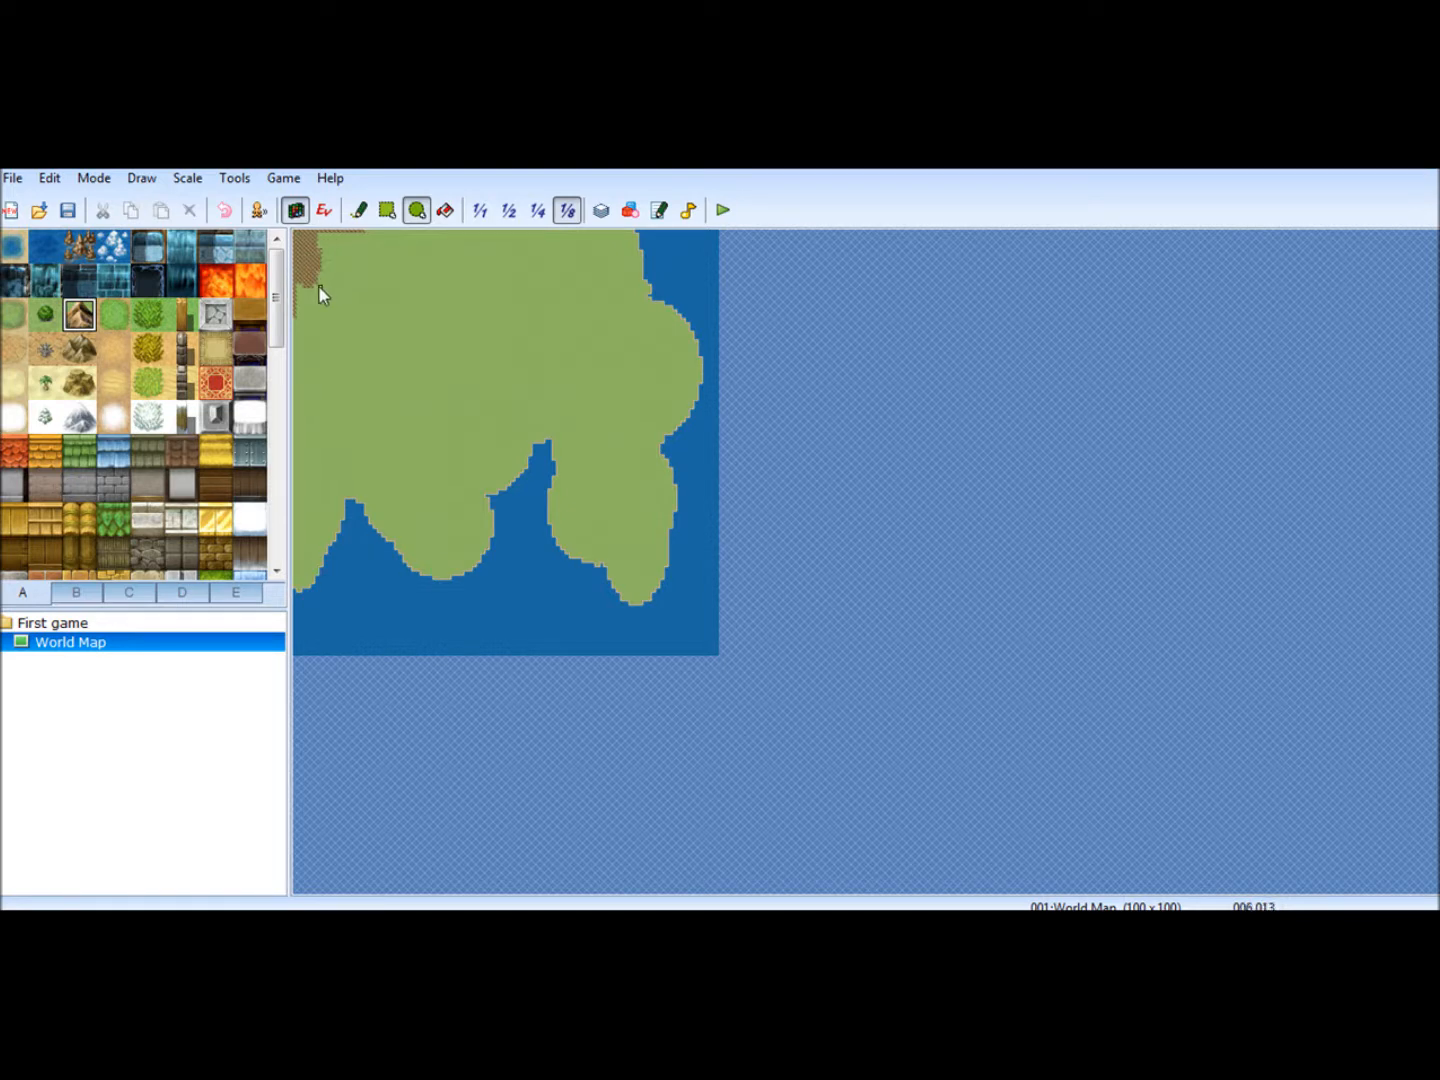
mouse_move(305, 241)
mouse_down()
mouse_move(356, 277)
mouse_move(372, 238)
mouse_up()
drag(361, 239, 339, 263)
mouse_move(301, 283)
mouse_down()
mouse_move(311, 280)
mouse_move(302, 272)
mouse_move(294, 333)
mouse_up()
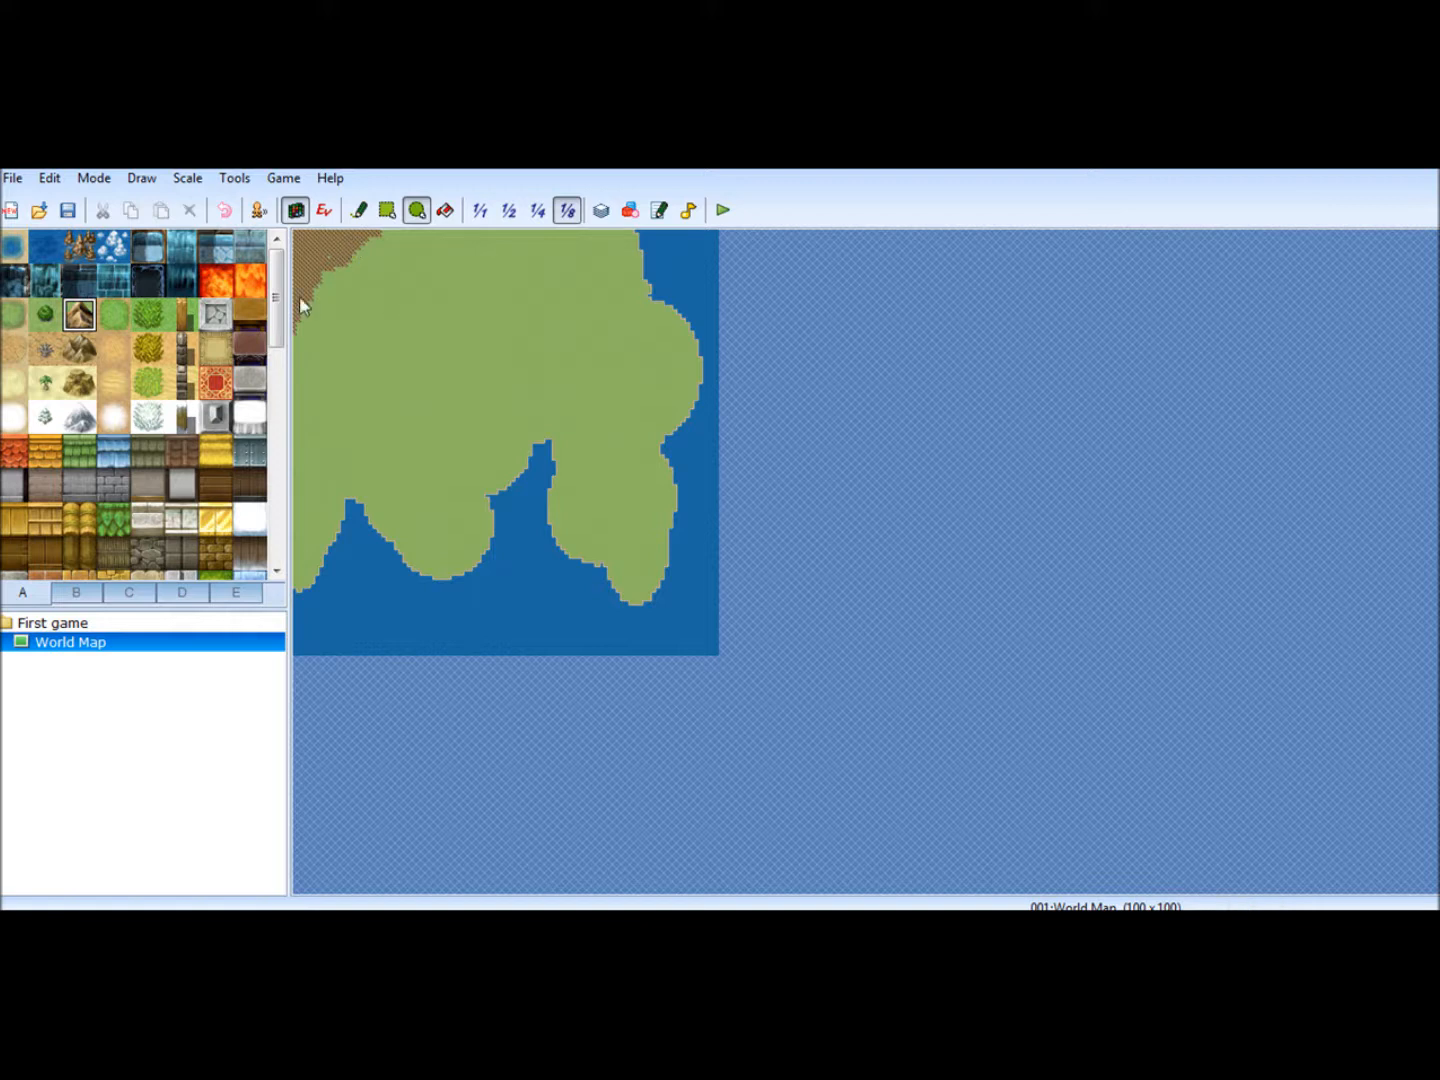
- Paint a dark green forest belt around the northwestern mountains, with curved arms reaching into the grassland on both ends
click(45, 314)
drag(318, 313, 395, 388)
drag(296, 325, 339, 409)
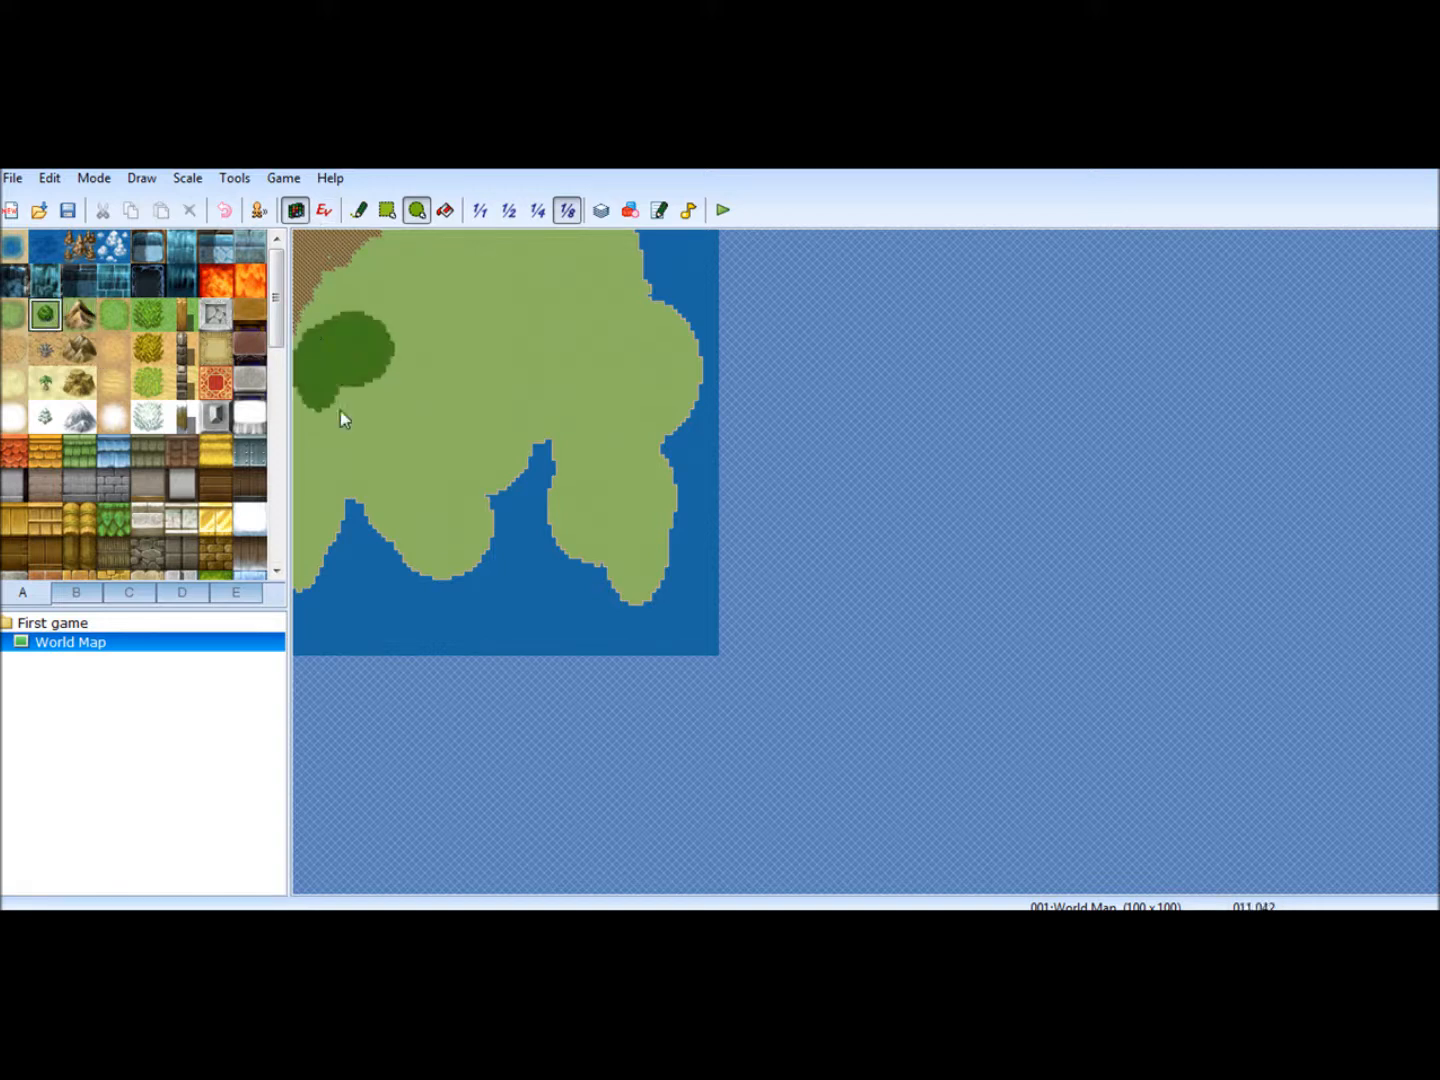
drag(359, 270, 392, 318)
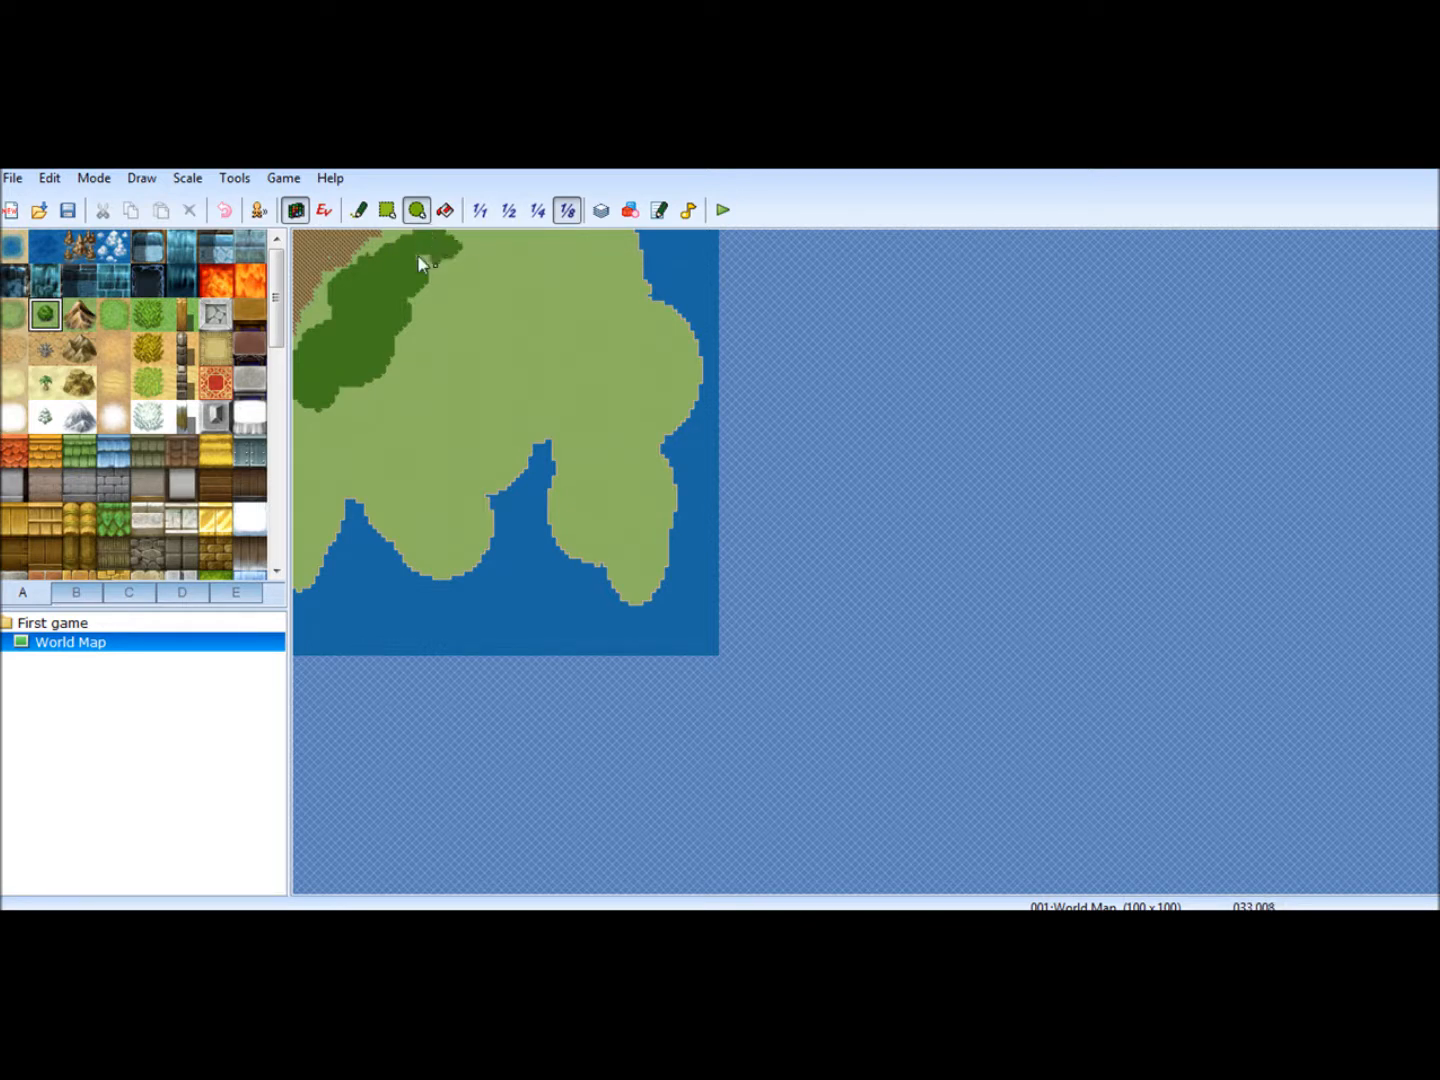
drag(446, 268, 462, 298)
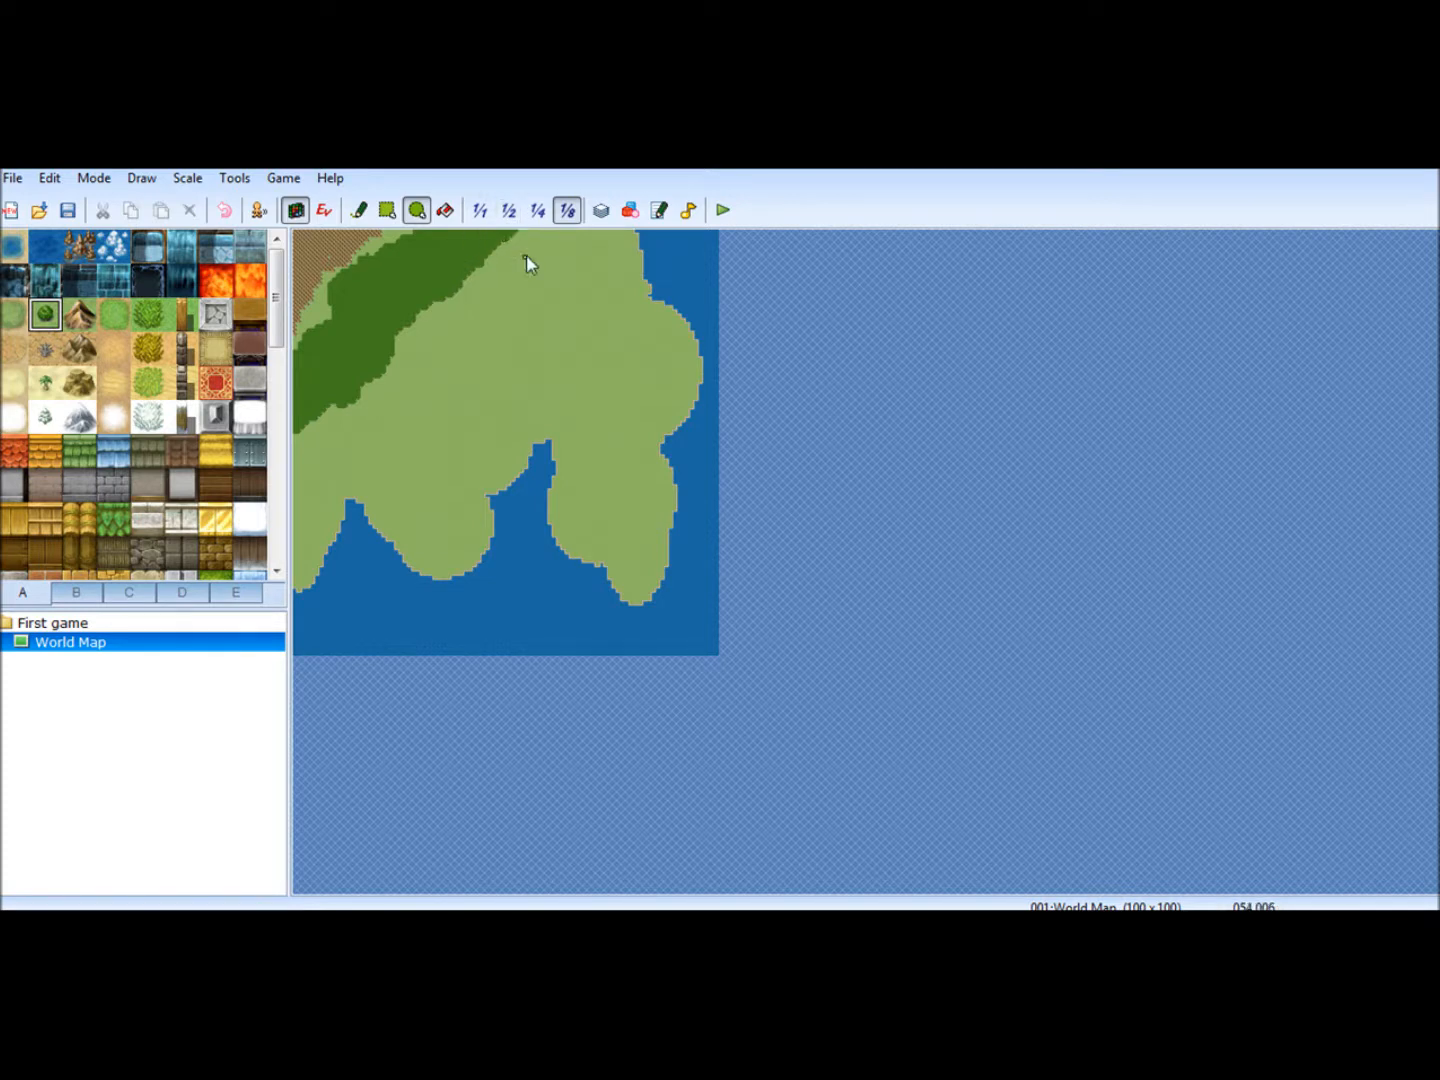
drag(509, 238, 534, 231)
drag(377, 437, 389, 420)
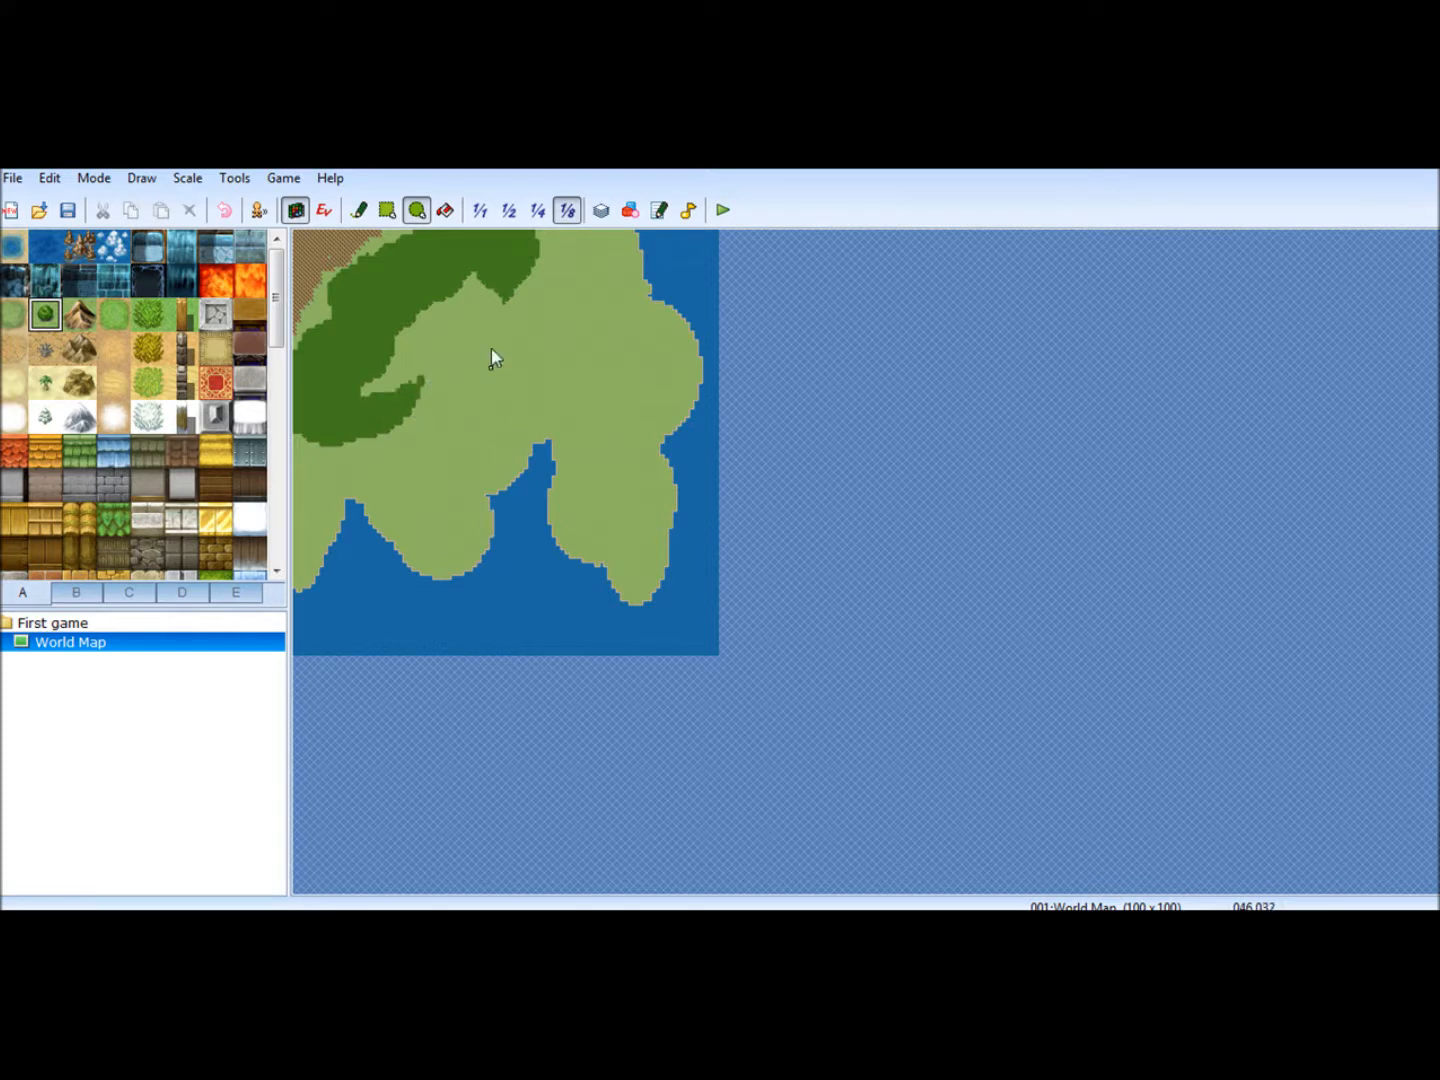
drag(505, 331, 488, 352)
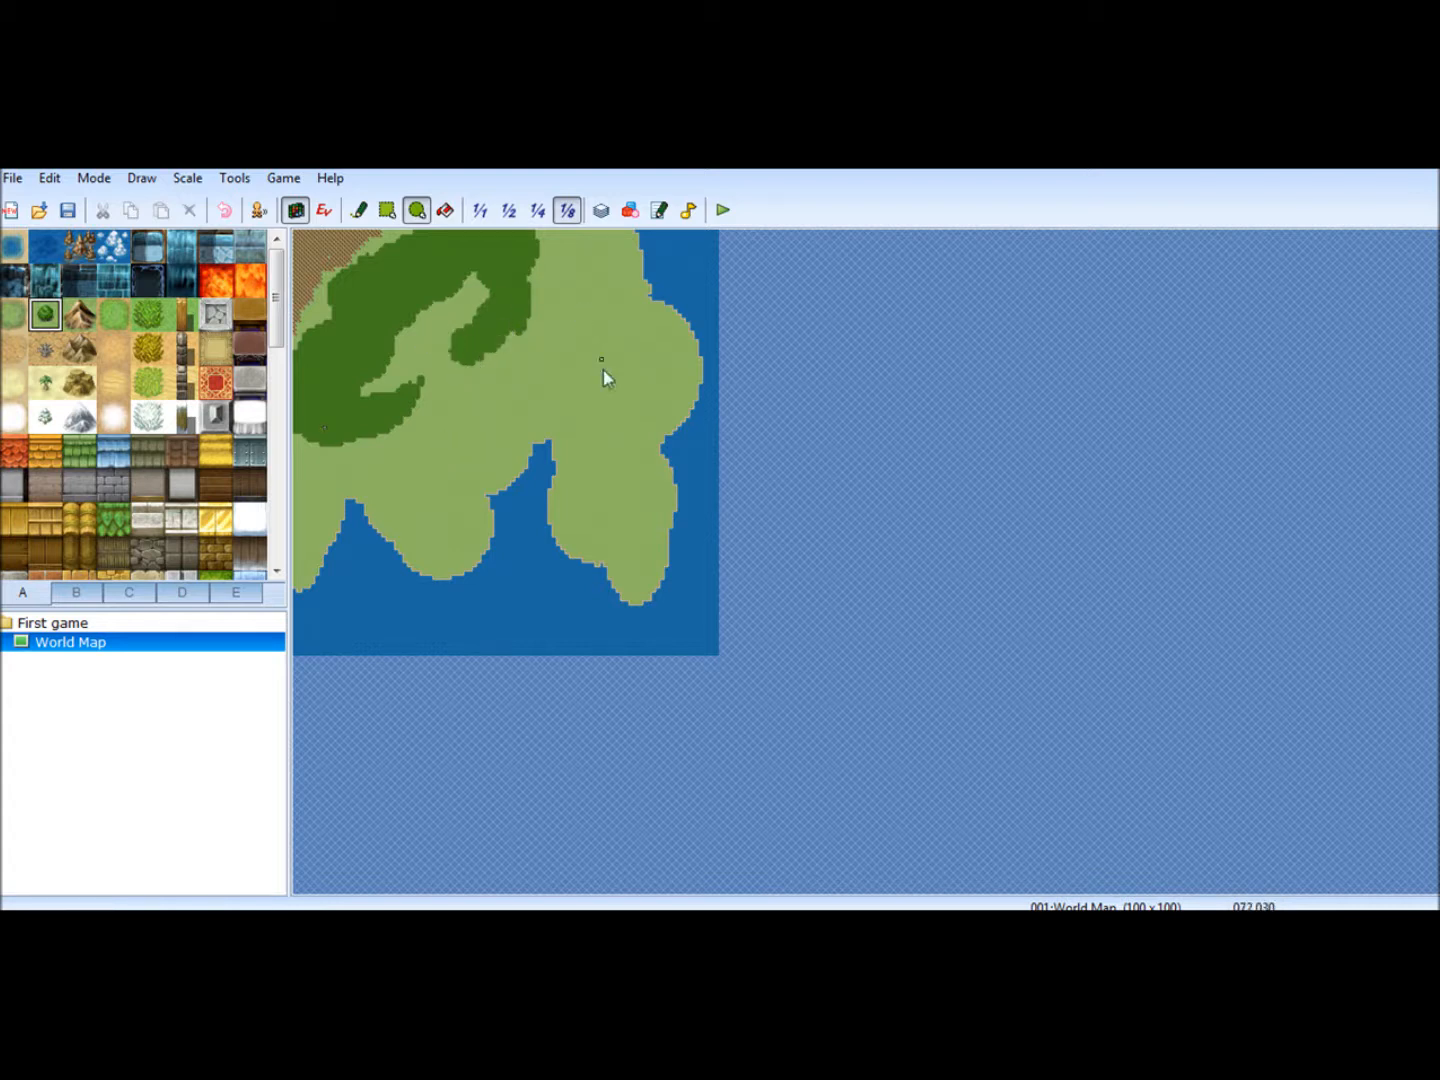
- Paint a sand beach with the Pencil along the southwest coast, around the small southern inlet and the south-central peninsula
click(13, 386)
click(359, 211)
click(510, 212)
drag(589, 884, 407, 884)
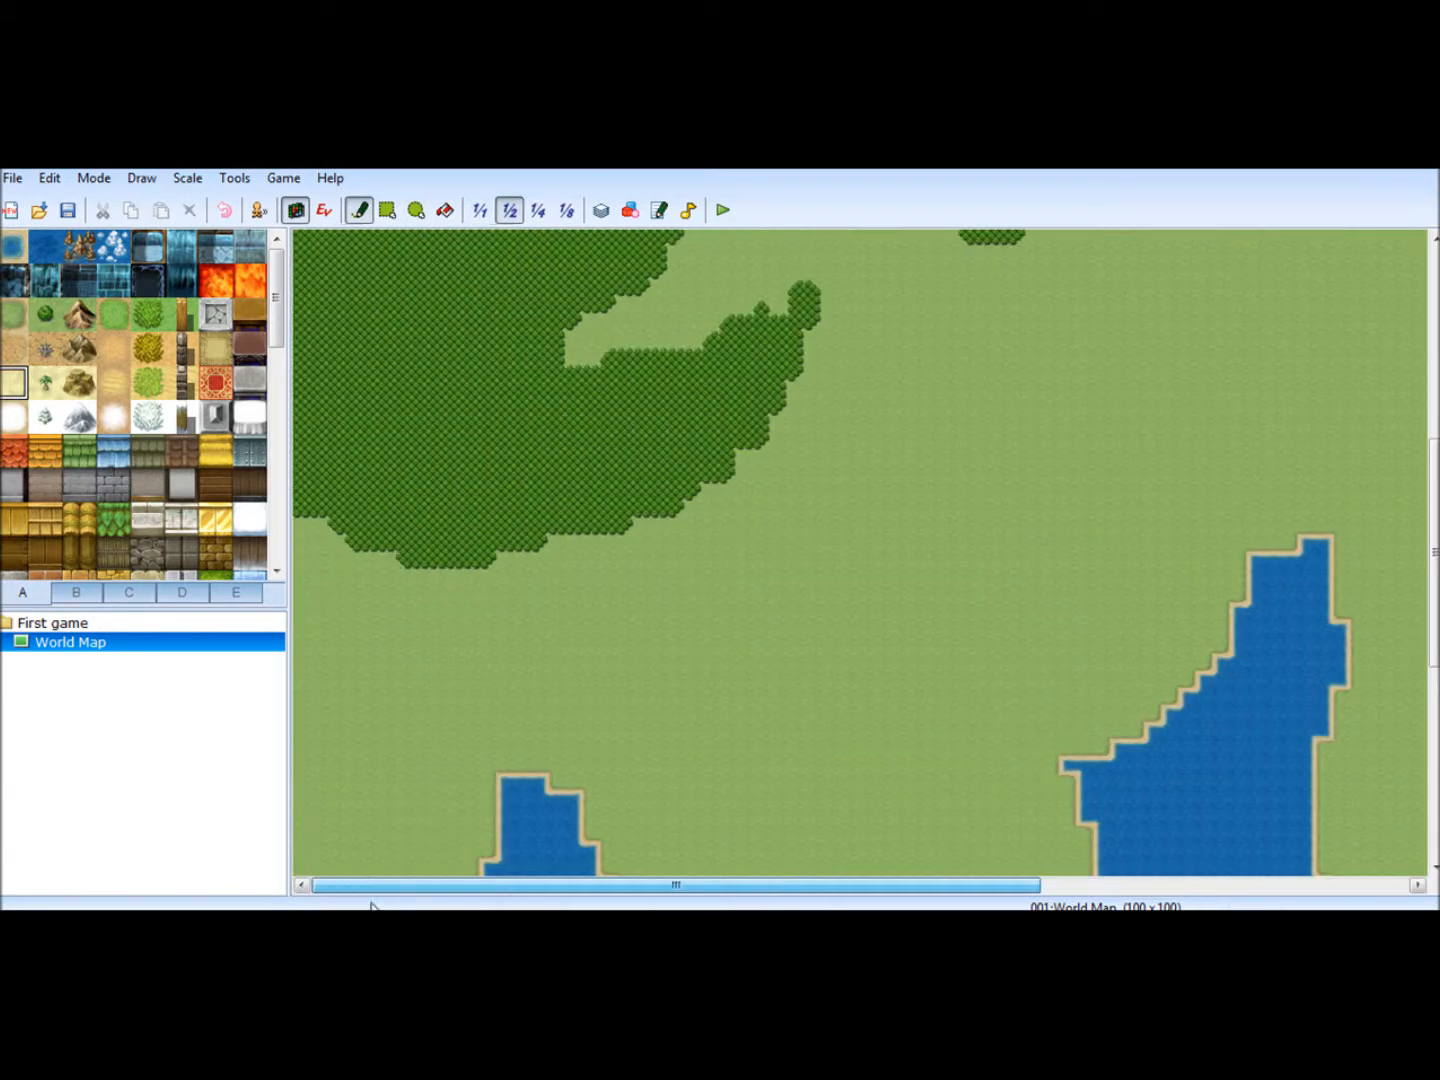
drag(1433, 473, 1433, 644)
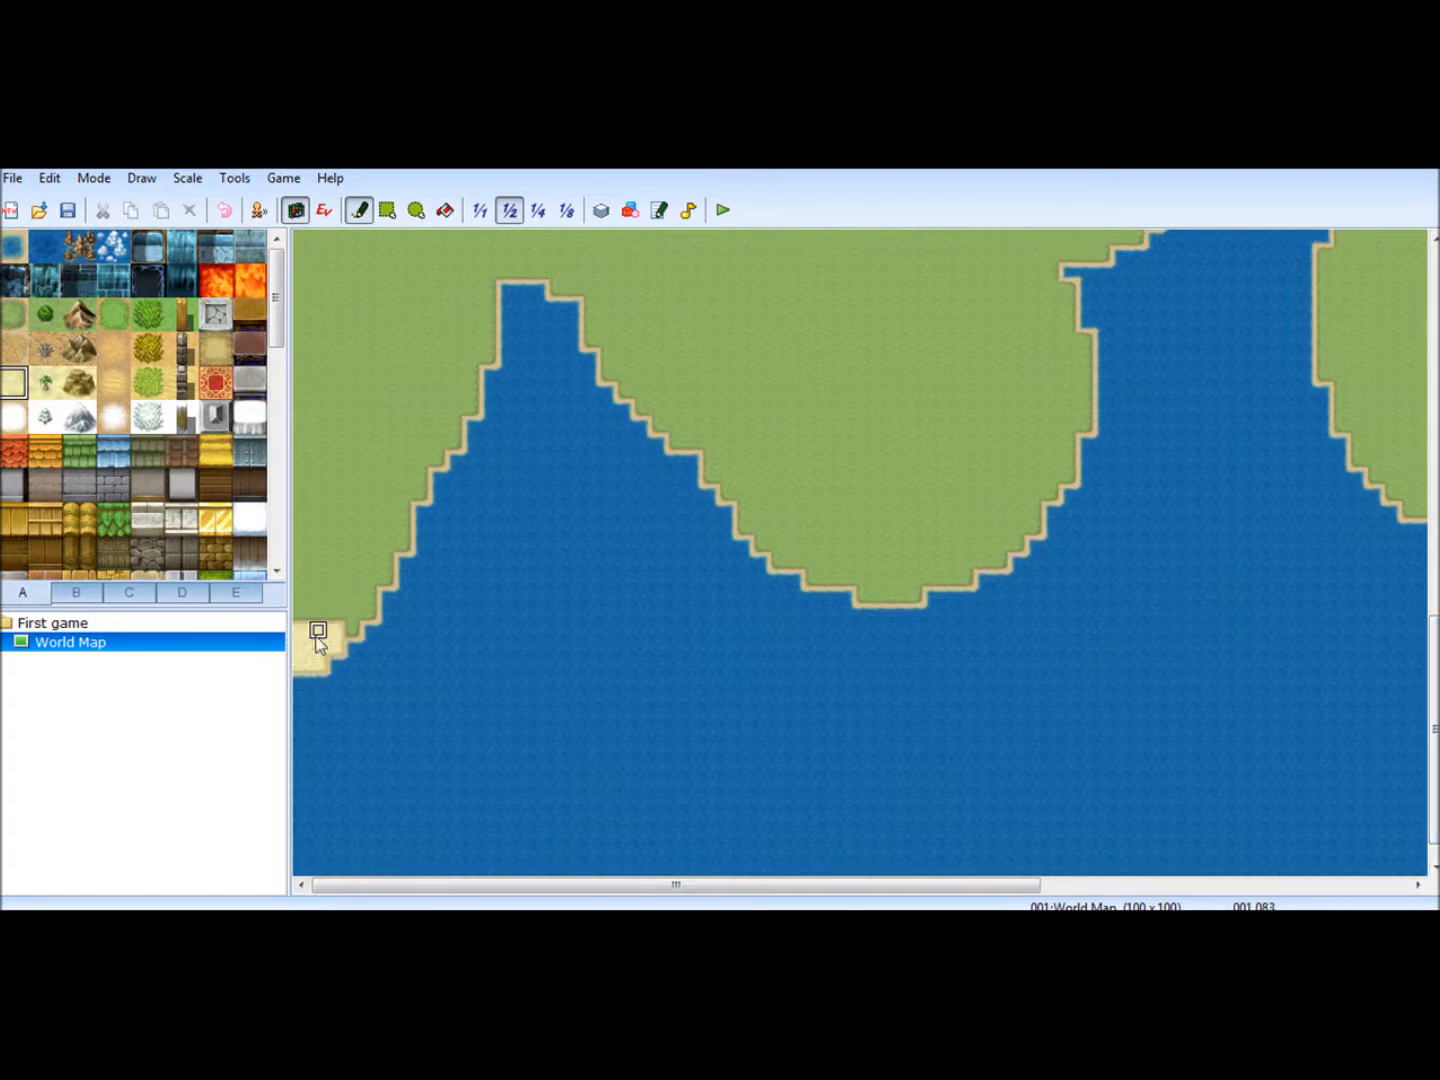
mouse_move(385, 580)
mouse_down()
mouse_move(501, 283)
mouse_move(522, 272)
mouse_move(490, 360)
mouse_move(566, 315)
mouse_move(521, 286)
mouse_move(621, 396)
mouse_move(842, 581)
mouse_move(776, 562)
mouse_move(864, 597)
mouse_move(986, 566)
mouse_move(1040, 476)
mouse_move(1066, 470)
mouse_move(1101, 375)
mouse_move(1088, 260)
mouse_move(1121, 241)
mouse_up()
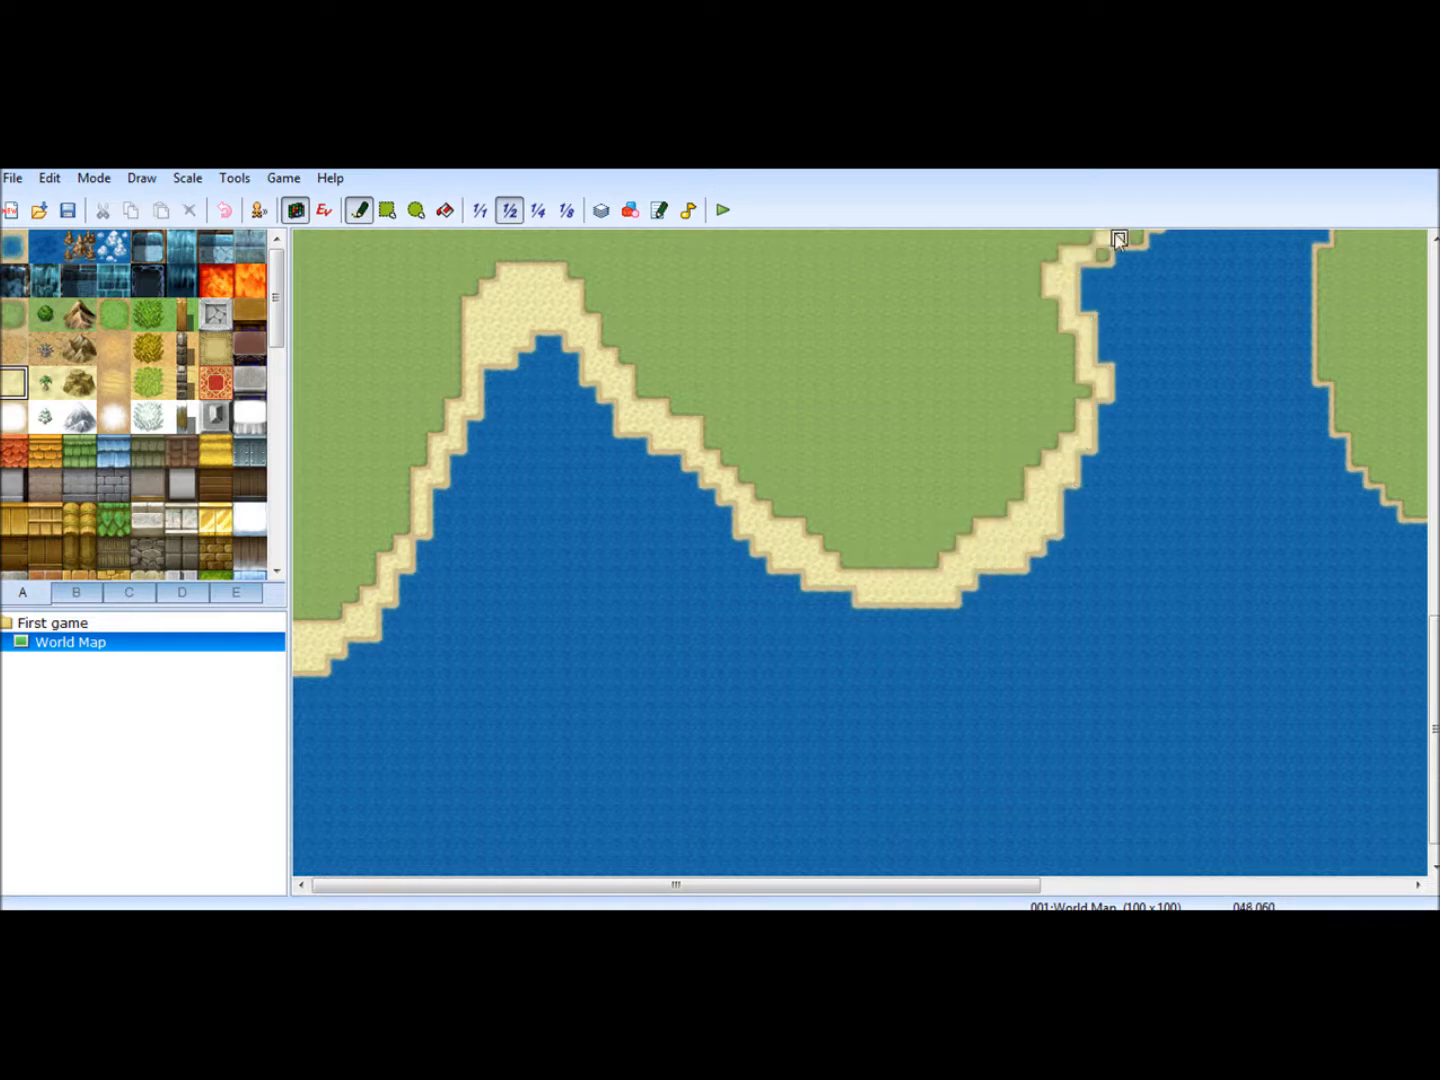
- Continue the sand beach around the large southern inlet and down the southeastern peninsula's west shore
drag(1003, 886, 1293, 886)
drag(1432, 689, 1432, 562)
mouse_move(669, 580)
mouse_down()
mouse_move(778, 481)
mouse_move(742, 517)
mouse_move(806, 416)
mouse_move(861, 374)
mouse_move(905, 416)
mouse_move(925, 508)
mouse_up()
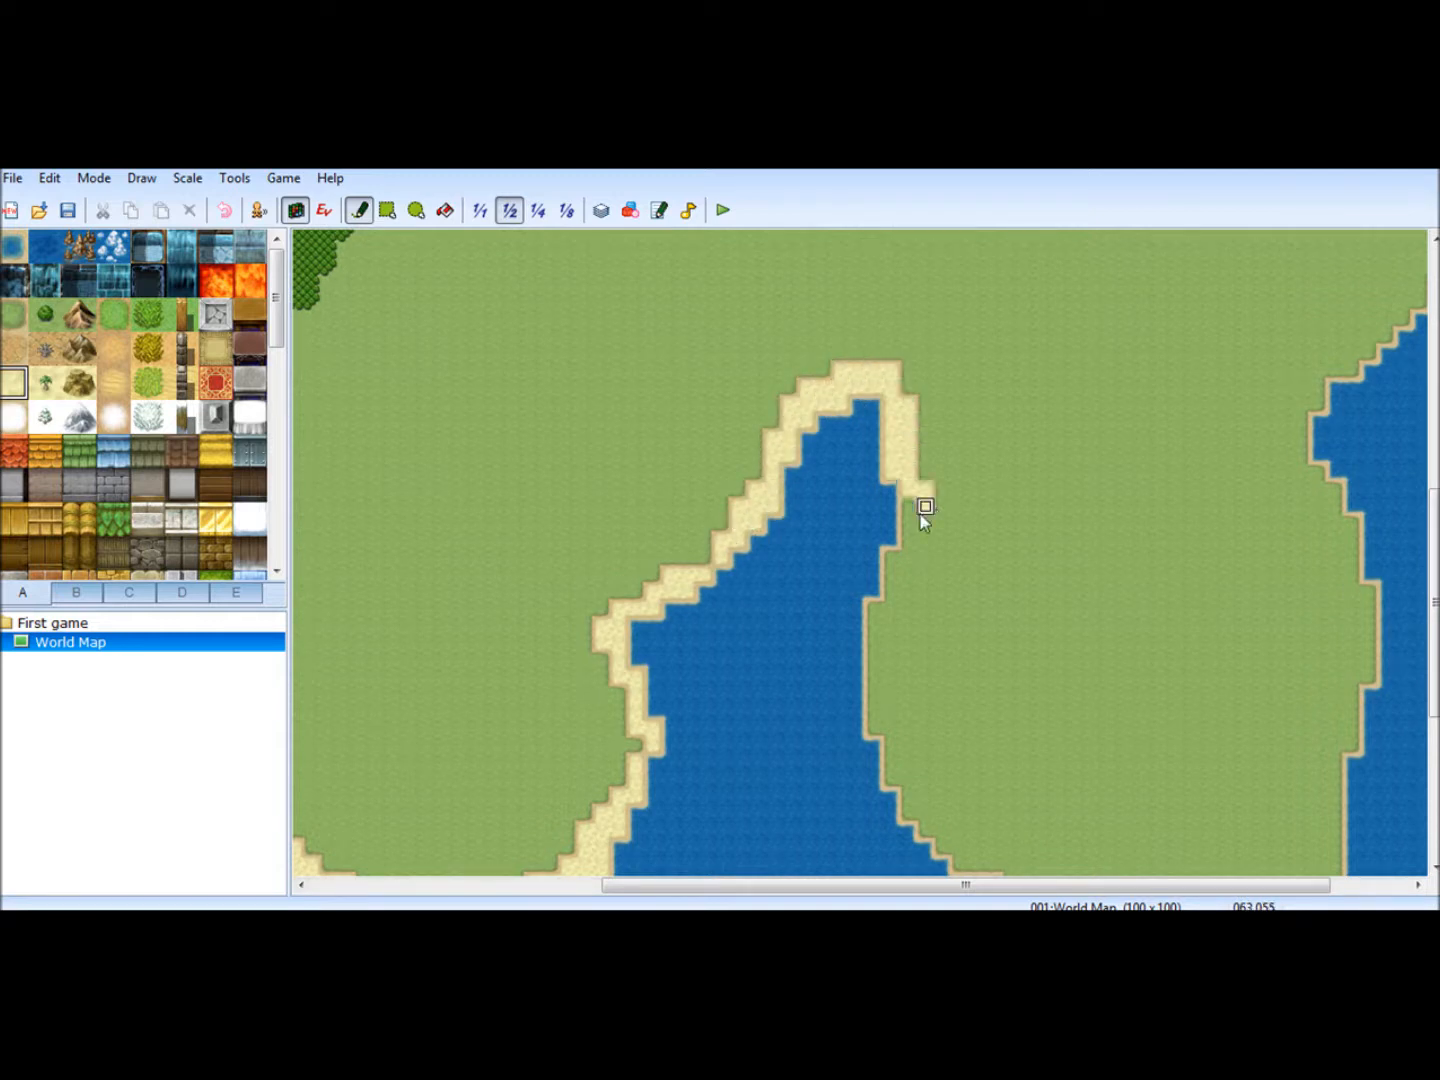
mouse_move(891, 577)
mouse_down()
mouse_move(887, 563)
mouse_move(871, 726)
mouse_move(908, 814)
mouse_move(932, 826)
mouse_up()
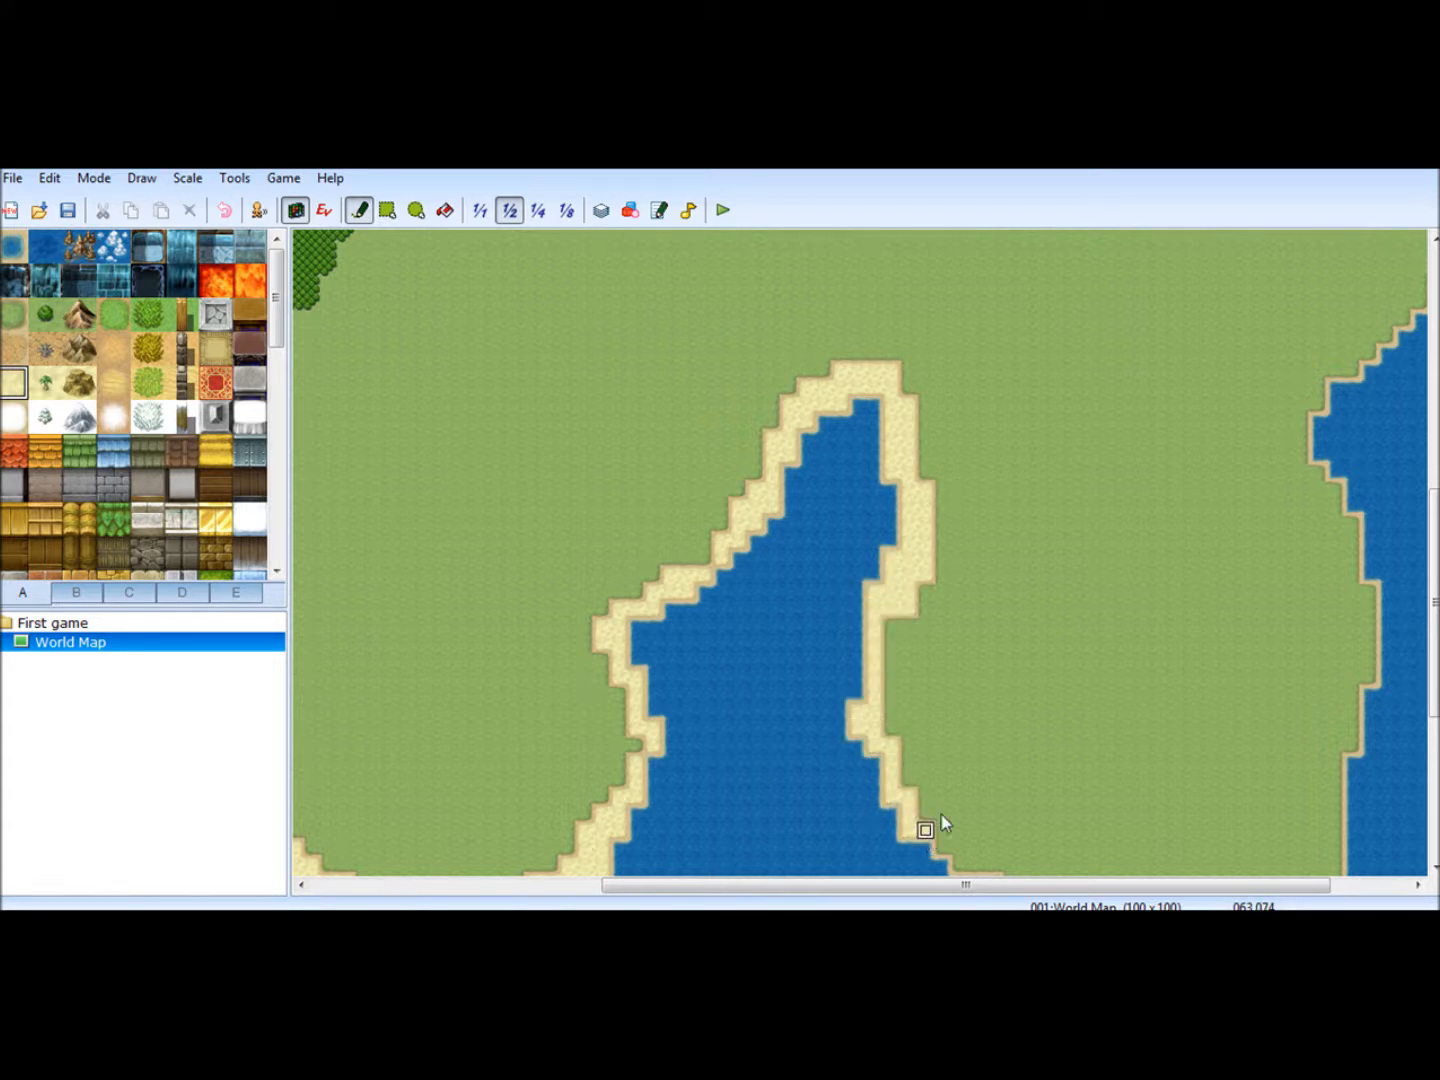
scroll(1433, 540, down, 4)
mouse_move(914, 612)
mouse_down()
mouse_move(1067, 694)
mouse_move(1009, 680)
mouse_move(1130, 752)
mouse_up()
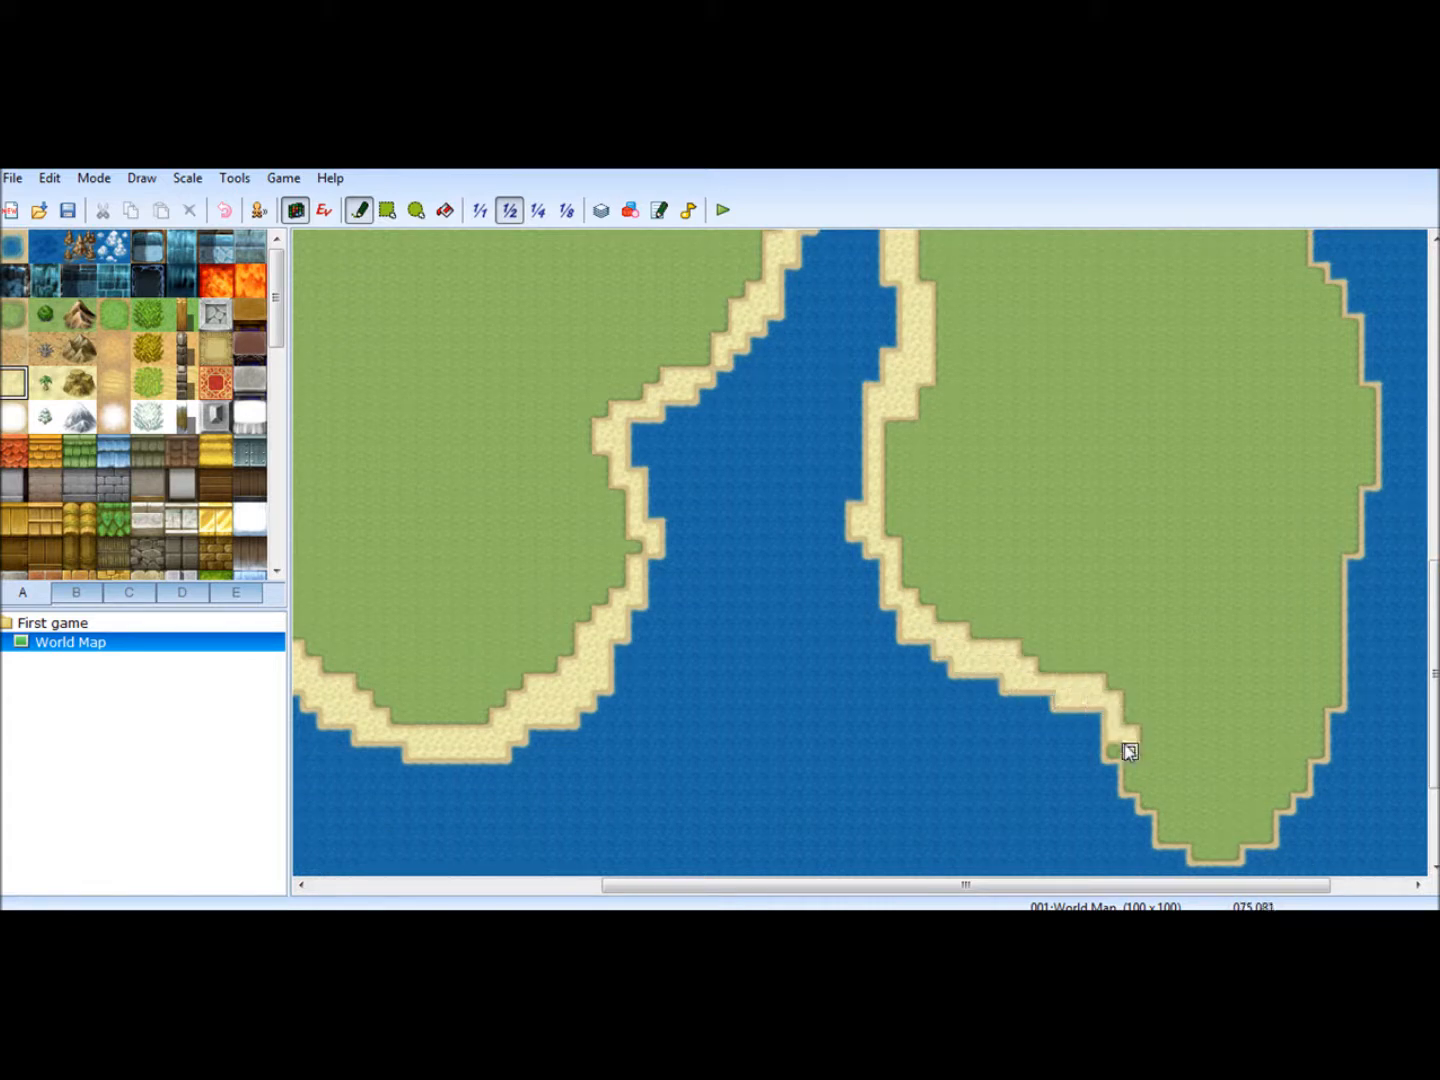
- Line the east coast with sand from the southeastern peninsula's tip up to the map's northern edge
mouse_move(1232, 857)
mouse_down()
mouse_move(1304, 768)
mouse_move(1331, 701)
mouse_move(1336, 551)
mouse_move(1385, 401)
mouse_move(1356, 402)
mouse_move(1402, 427)
mouse_move(1319, 263)
mouse_up()
drag(1436, 626, 1436, 462)
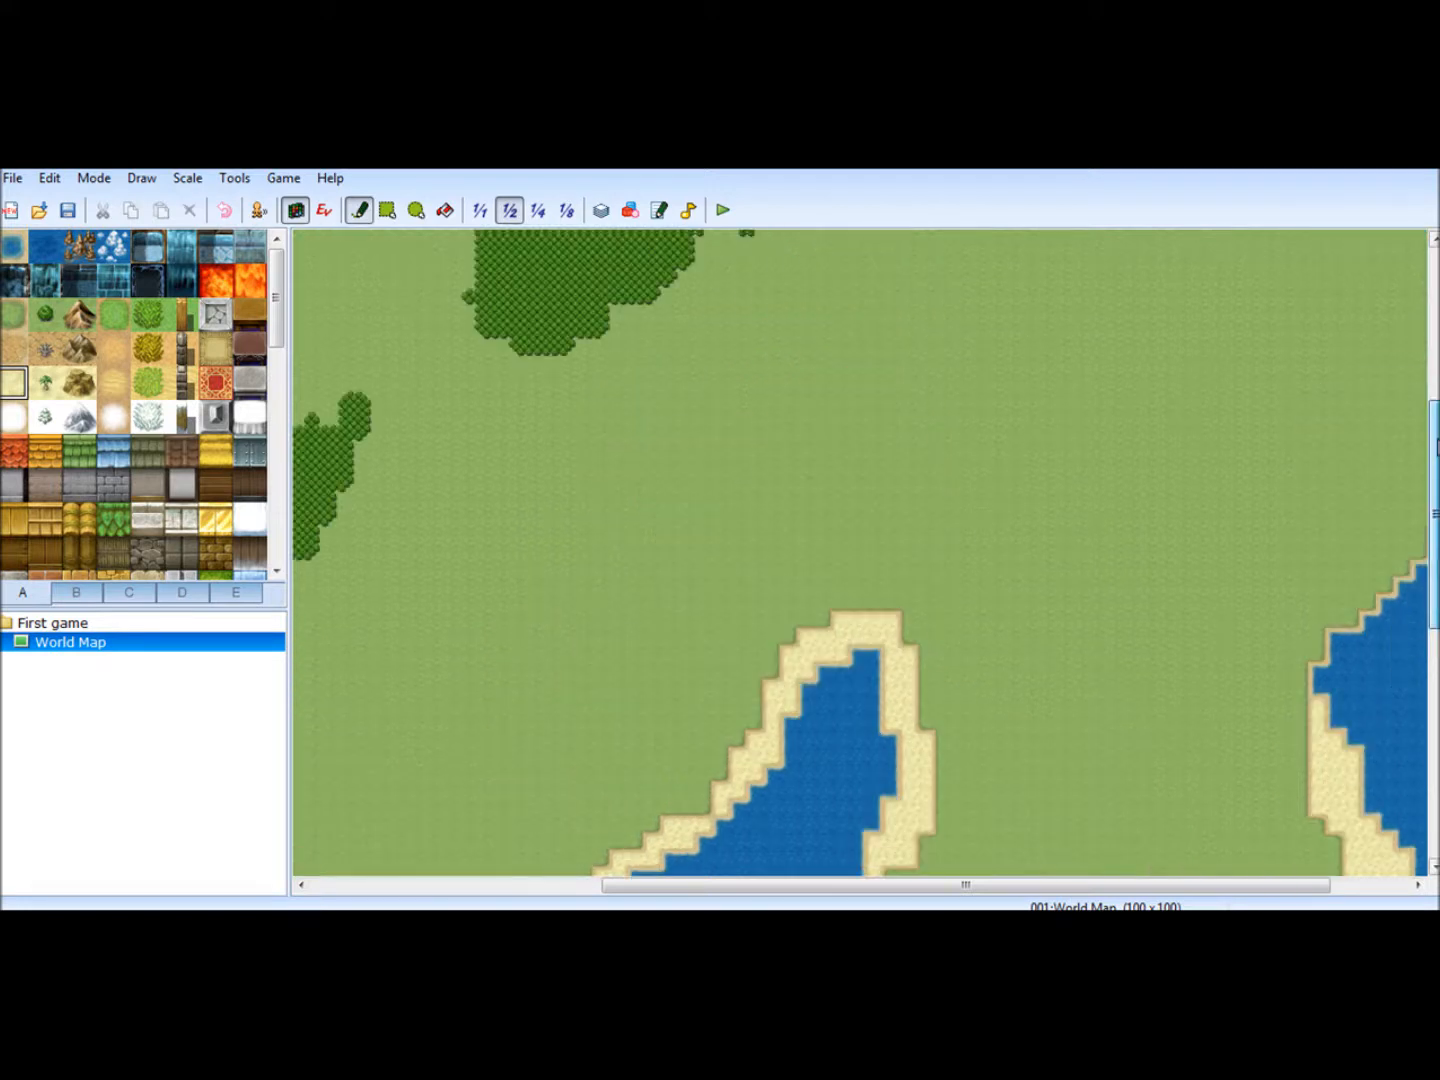
drag(1150, 886, 1329, 862)
mouse_move(1265, 556)
mouse_down()
mouse_move(1318, 509)
mouse_move(1298, 553)
mouse_move(1350, 401)
mouse_move(1335, 252)
mouse_up()
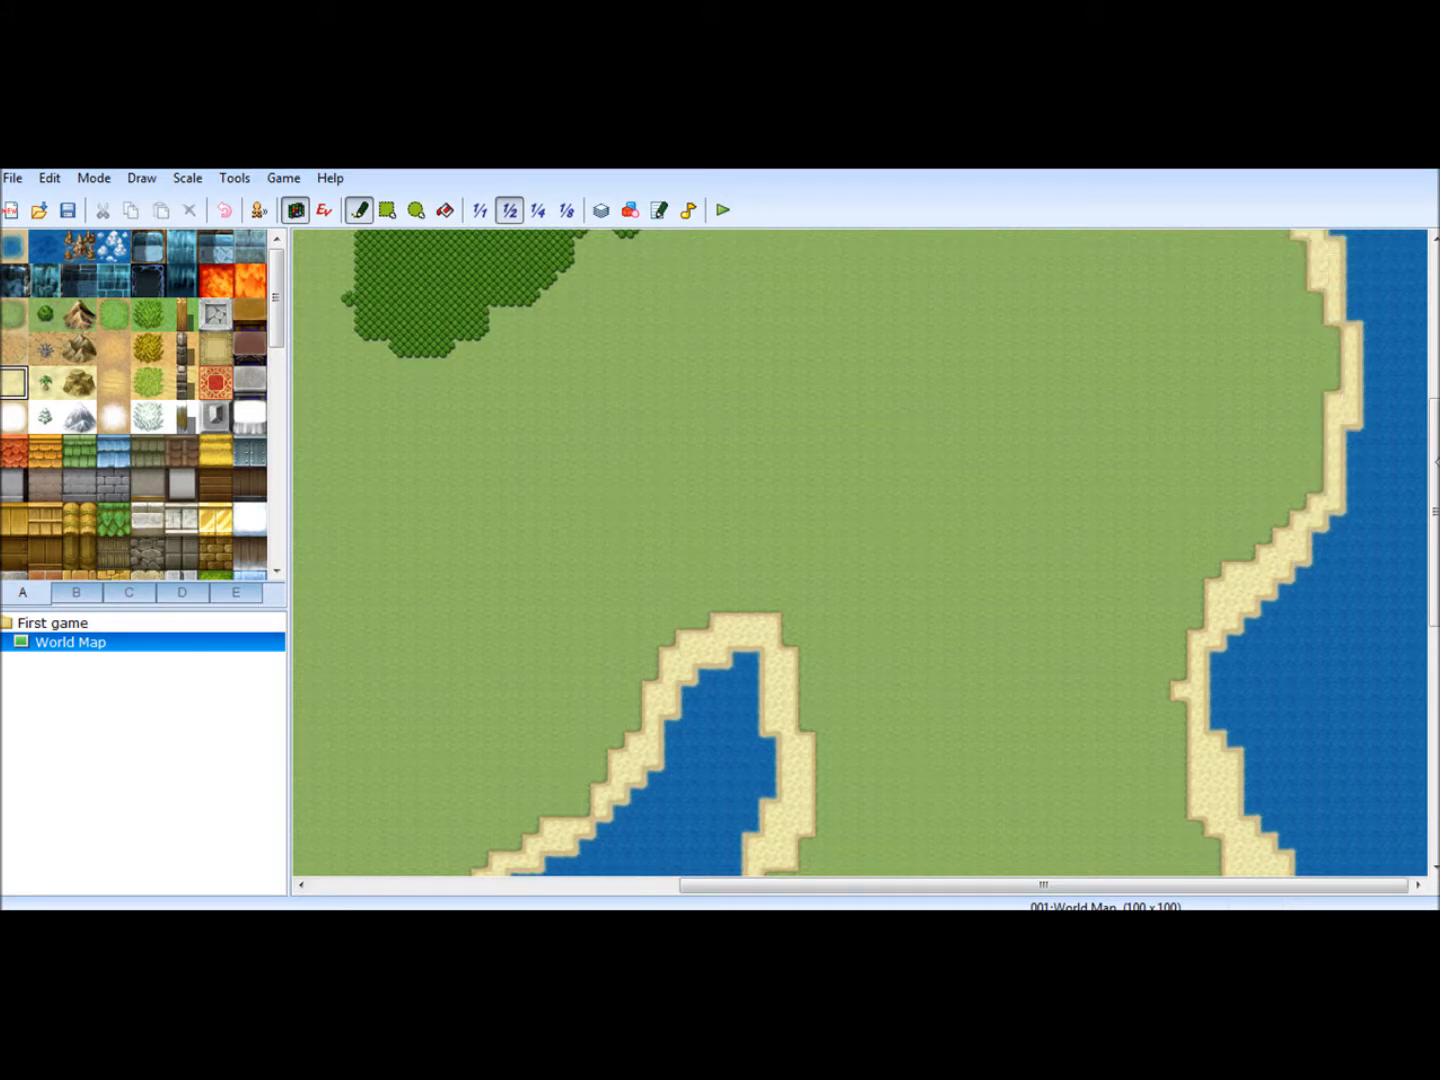
scroll(1350, 530, up, 8)
mouse_move(1295, 635)
mouse_down()
mouse_move(1212, 550)
mouse_move(1148, 525)
mouse_move(1196, 563)
mouse_move(1225, 550)
mouse_move(1136, 527)
mouse_move(1157, 476)
mouse_move(1096, 399)
mouse_move(1110, 365)
mouse_move(1066, 253)
mouse_move(1093, 296)
mouse_move(1086, 251)
mouse_move(1100, 285)
mouse_up()
- Widen the large southern inlet into a broader bay by painting water over its sand rim and the surrounding grass
drag(1433, 419, 1433, 766)
drag(912, 887, 796, 890)
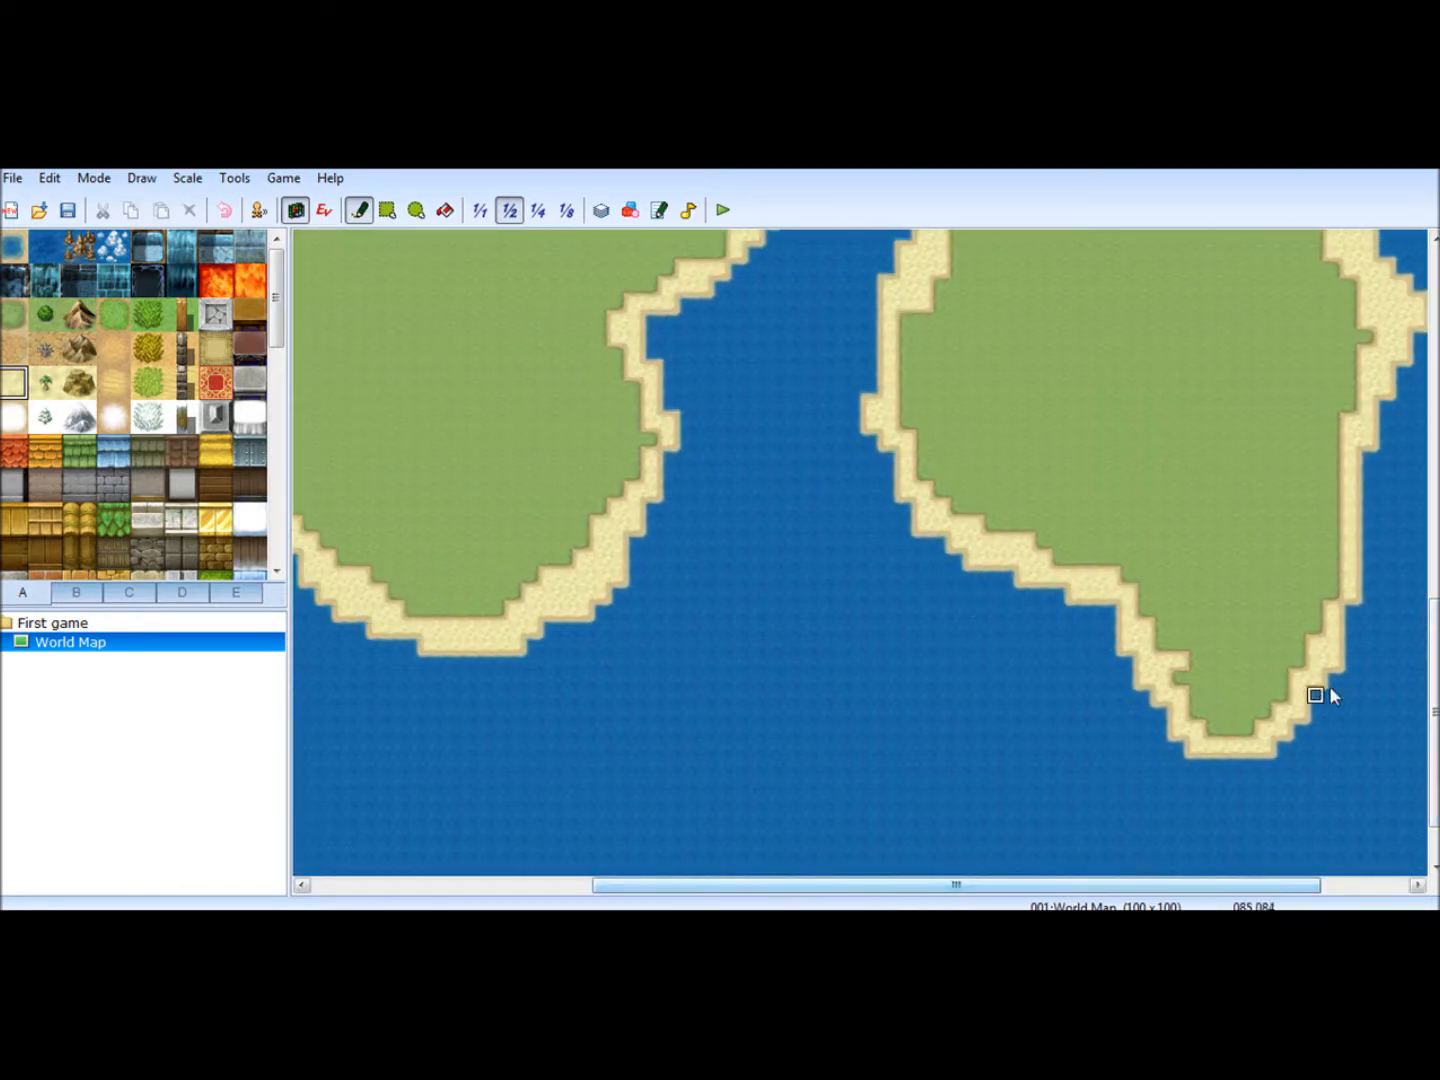
drag(1431, 660, 1432, 548)
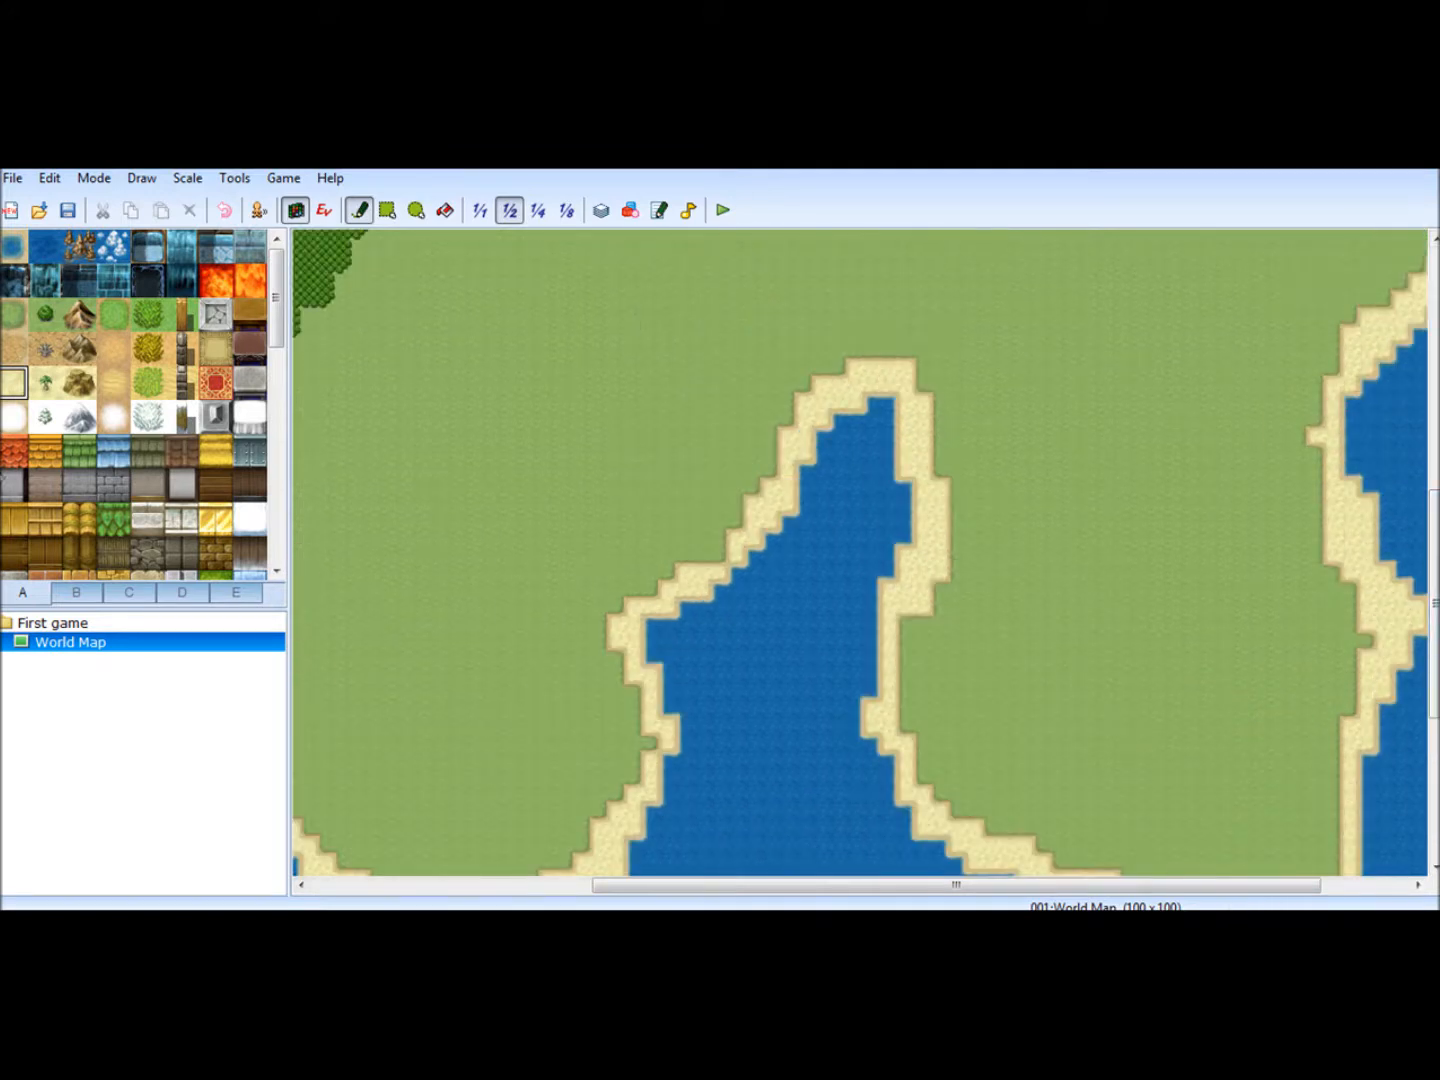
click(14, 245)
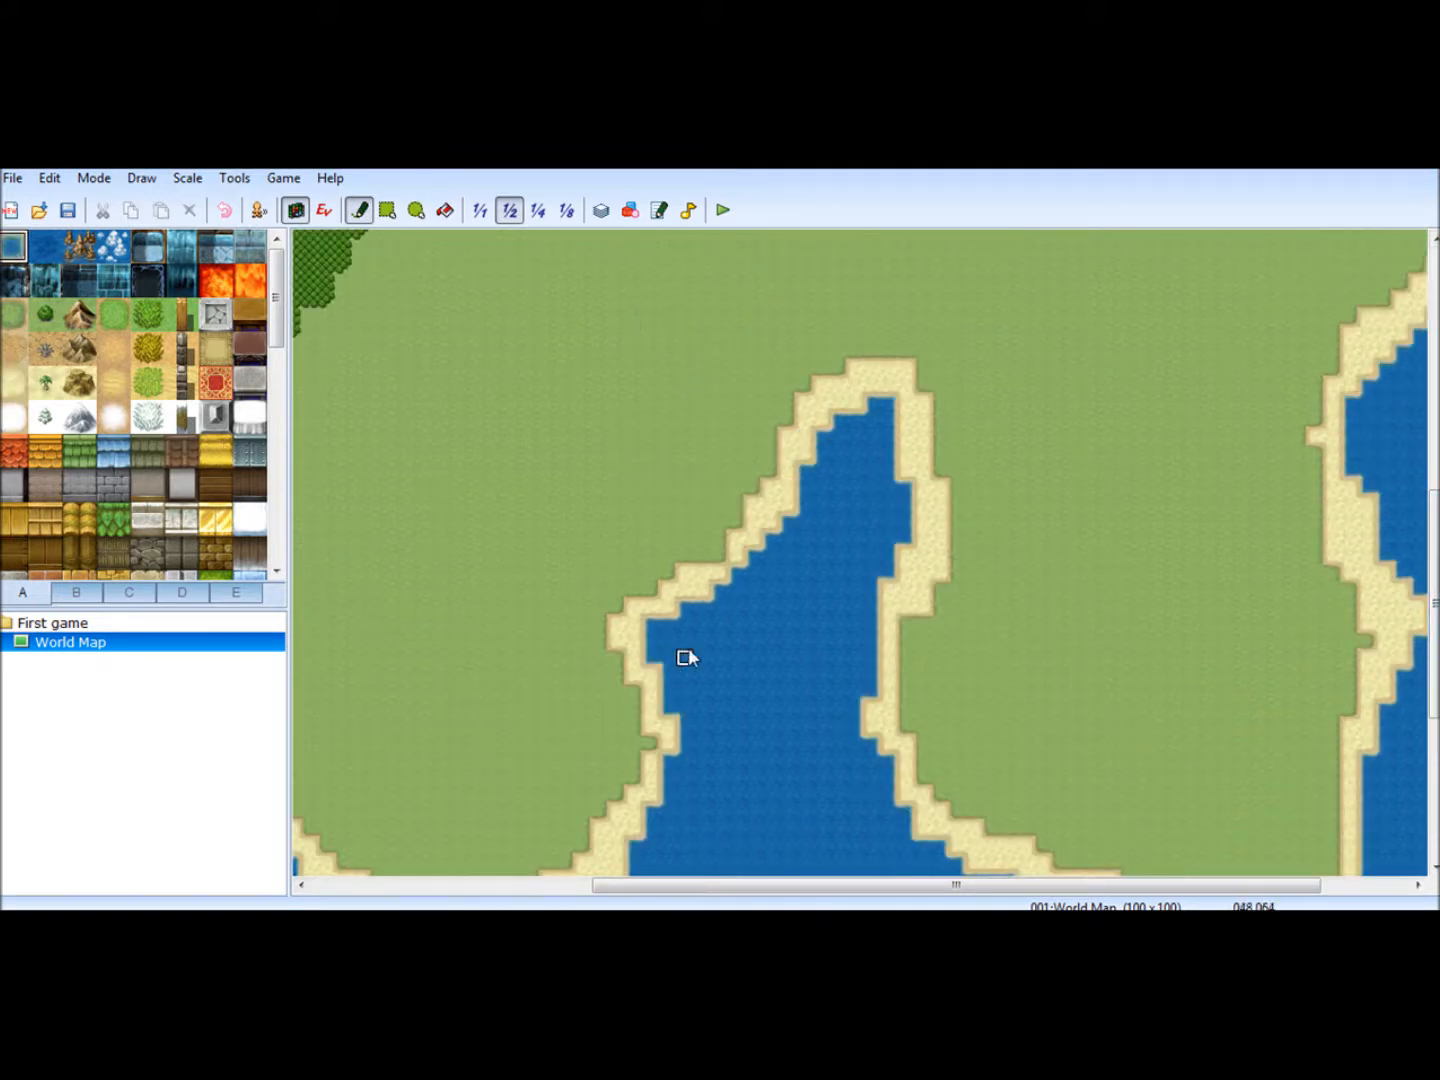
click(633, 589)
mouse_move(633, 590)
mouse_down()
mouse_move(656, 469)
mouse_move(780, 391)
mouse_move(887, 419)
mouse_move(768, 369)
mouse_move(630, 400)
mouse_move(633, 580)
mouse_move(581, 505)
mouse_move(650, 387)
mouse_move(611, 540)
mouse_move(768, 689)
mouse_up()
mouse_move(873, 640)
mouse_down()
mouse_move(959, 482)
mouse_move(904, 379)
mouse_move(930, 390)
mouse_move(990, 490)
mouse_move(942, 589)
mouse_move(871, 669)
mouse_move(958, 503)
mouse_move(956, 444)
mouse_move(914, 398)
mouse_move(925, 552)
mouse_move(906, 435)
mouse_move(800, 434)
mouse_move(808, 420)
mouse_move(715, 583)
mouse_move(668, 595)
mouse_move(665, 409)
mouse_move(723, 386)
mouse_move(702, 388)
mouse_move(705, 440)
mouse_move(665, 571)
mouse_move(724, 450)
mouse_move(738, 516)
mouse_move(752, 440)
mouse_move(795, 438)
mouse_move(628, 483)
mouse_up()
- Line the widened southern bay with a sand beach along its west, north and east shores
click(13, 382)
mouse_move(636, 600)
mouse_down()
mouse_move(584, 509)
mouse_move(586, 473)
mouse_move(641, 388)
mouse_move(826, 366)
mouse_move(938, 391)
mouse_up()
drag(974, 470, 941, 625)
mouse_move(886, 683)
mouse_down()
mouse_move(960, 445)
mouse_move(940, 571)
mouse_move(889, 405)
mouse_move(941, 402)
mouse_move(749, 447)
mouse_move(616, 505)
mouse_move(730, 425)
mouse_move(689, 432)
mouse_move(616, 485)
mouse_move(716, 391)
mouse_move(871, 390)
mouse_move(751, 420)
mouse_move(668, 410)
mouse_up()
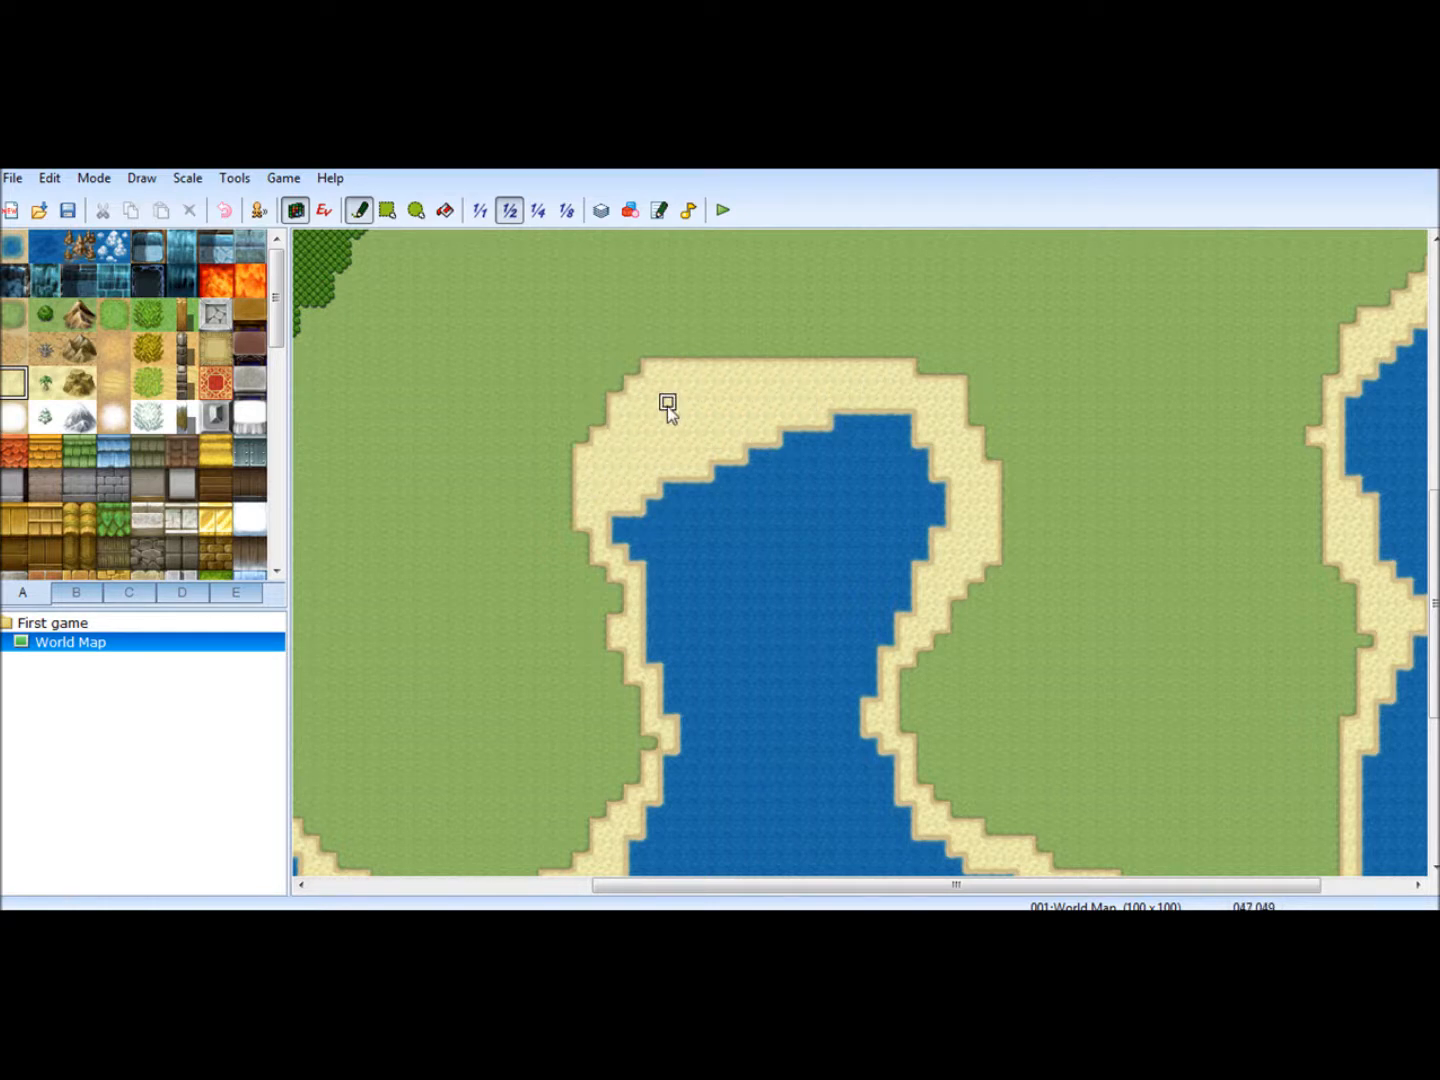
- Round out the bay's northwest corner with water and thicken the sand along its west and north shores
click(16, 244)
mouse_move(646, 524)
mouse_down()
mouse_move(675, 453)
mouse_move(823, 426)
mouse_move(737, 447)
mouse_move(643, 505)
mouse_move(752, 455)
mouse_up()
click(15, 382)
mouse_move(650, 571)
mouse_down()
mouse_move(645, 624)
mouse_move(615, 473)
mouse_move(672, 740)
mouse_move(634, 641)
mouse_up()
mouse_move(650, 709)
mouse_down()
mouse_move(598, 810)
mouse_move(634, 714)
mouse_move(582, 500)
mouse_move(589, 553)
mouse_up()
mouse_move(686, 366)
mouse_down()
mouse_move(803, 333)
mouse_move(906, 365)
mouse_move(734, 361)
mouse_move(741, 349)
mouse_up()
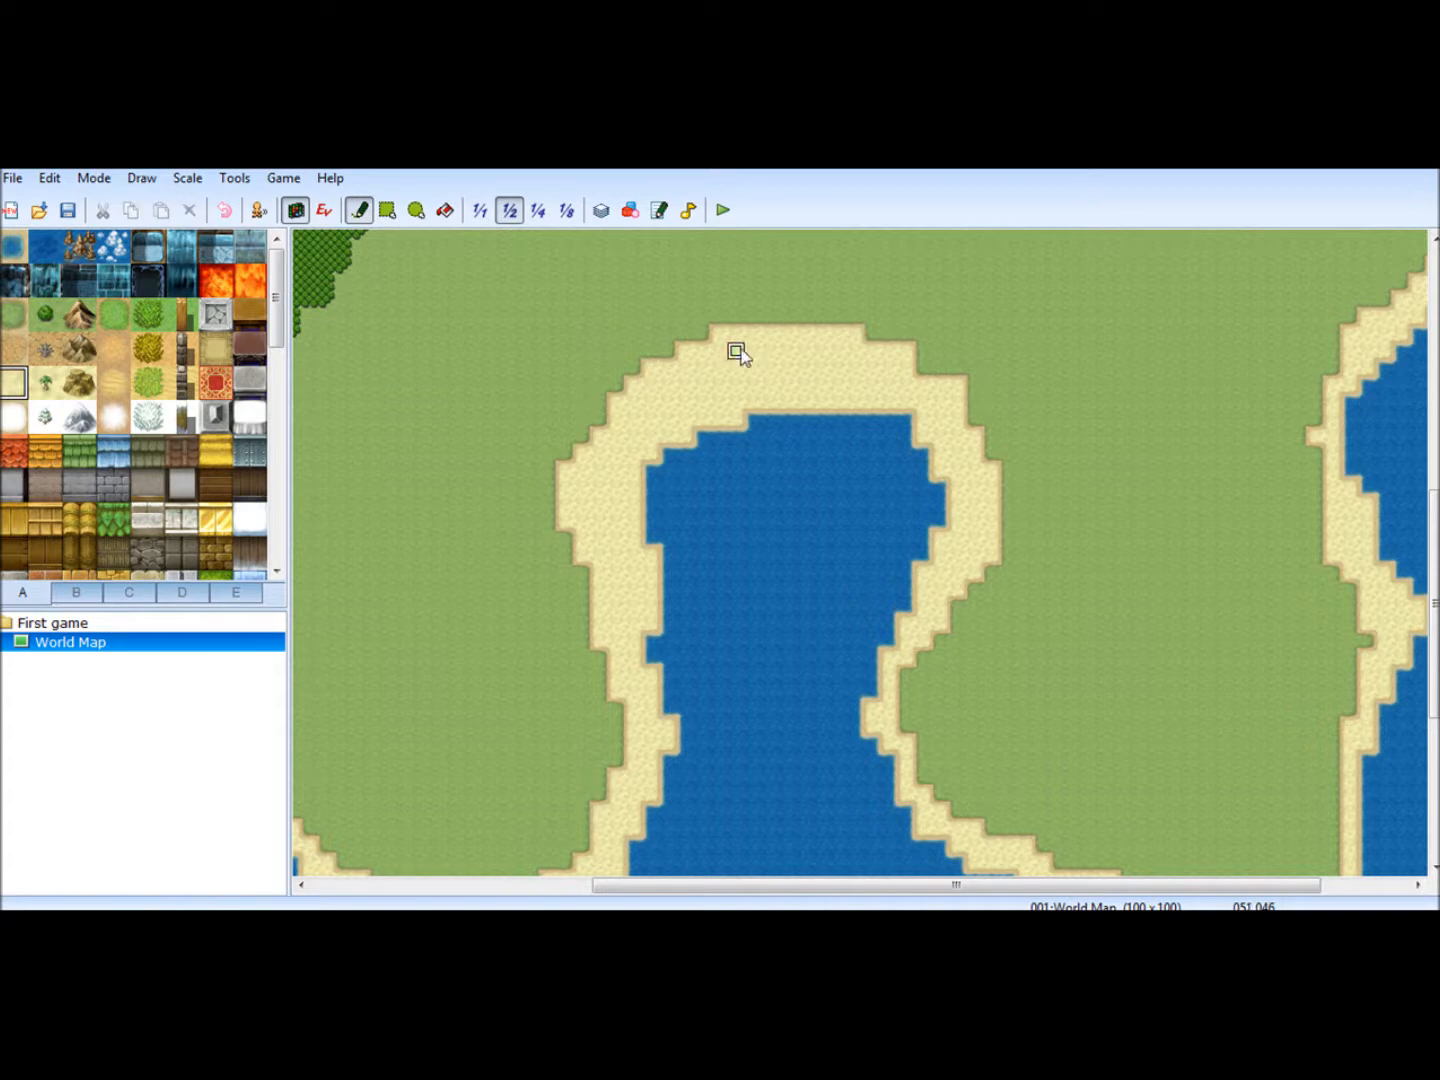
- Paint a round lake in the grassland east of the forest and connect it to the northeastern sea with a channel
click(567, 210)
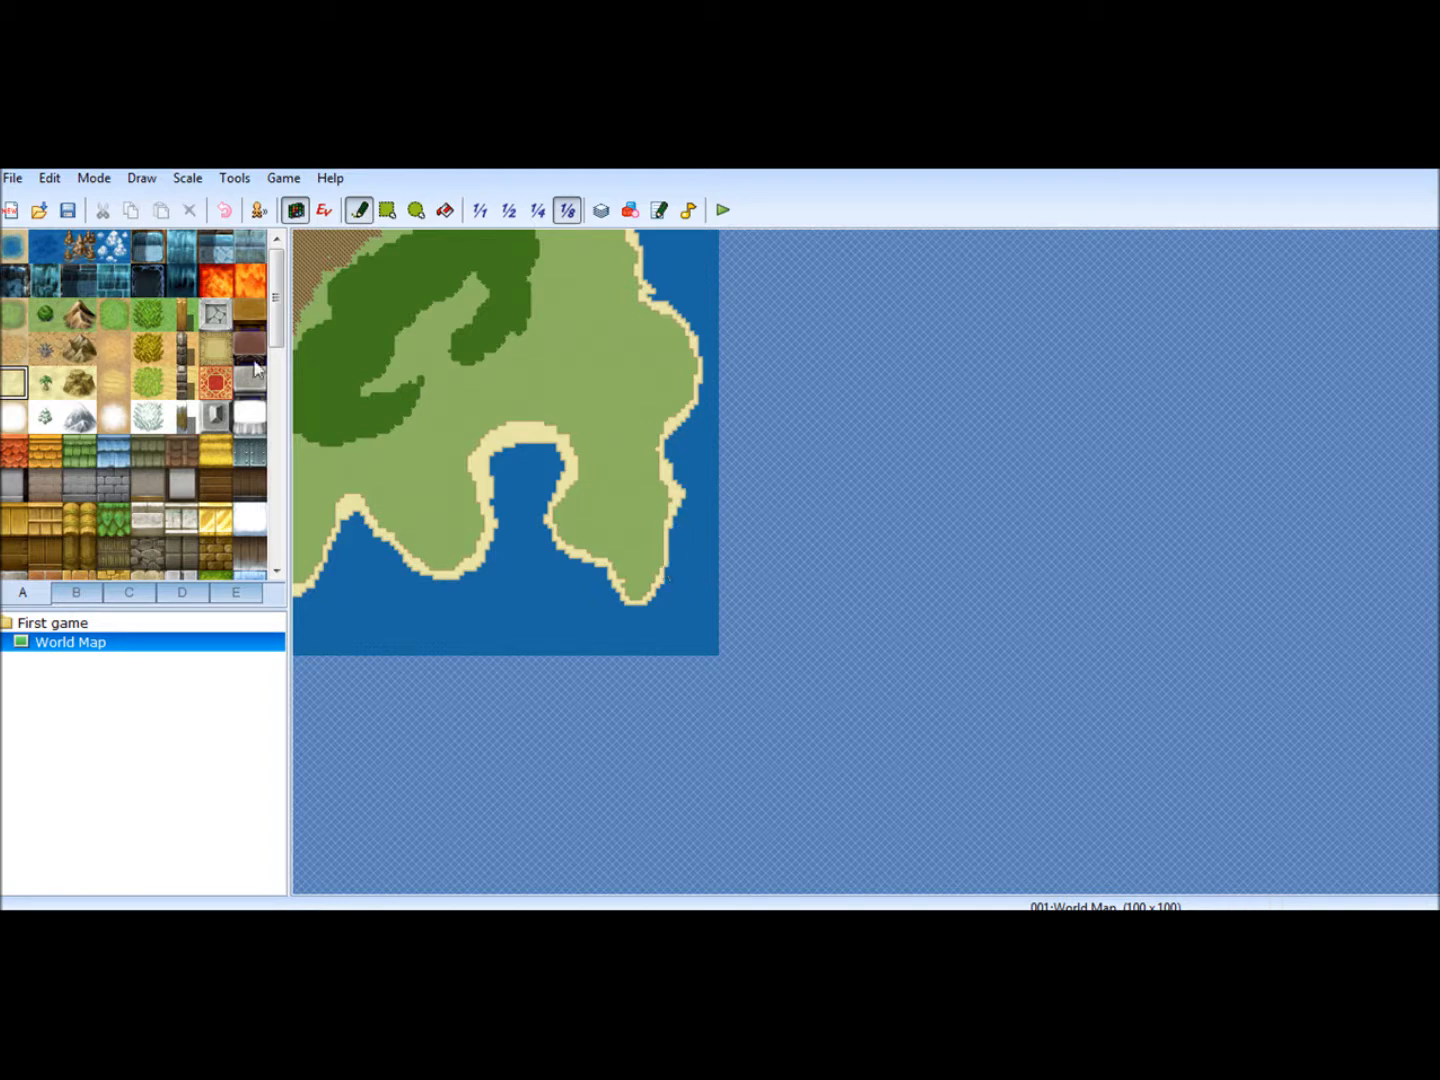
click(14, 256)
click(508, 212)
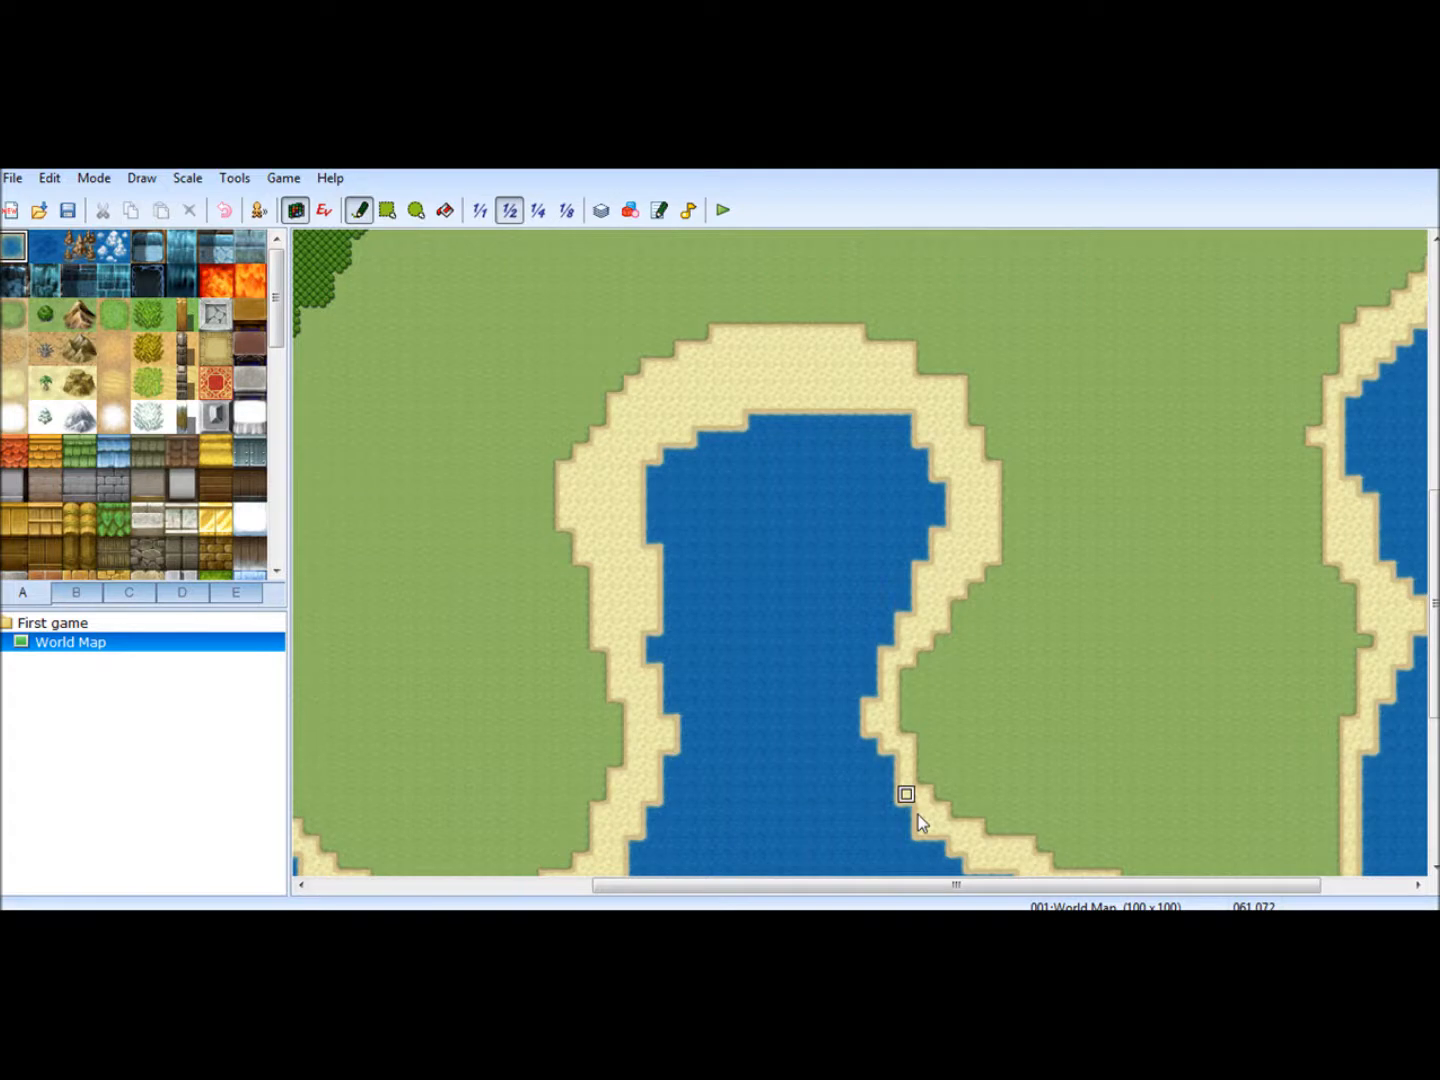
drag(932, 884, 1019, 884)
mouse_move(1435, 515)
mouse_down()
mouse_move(1436, 266)
mouse_move(1436, 321)
mouse_up()
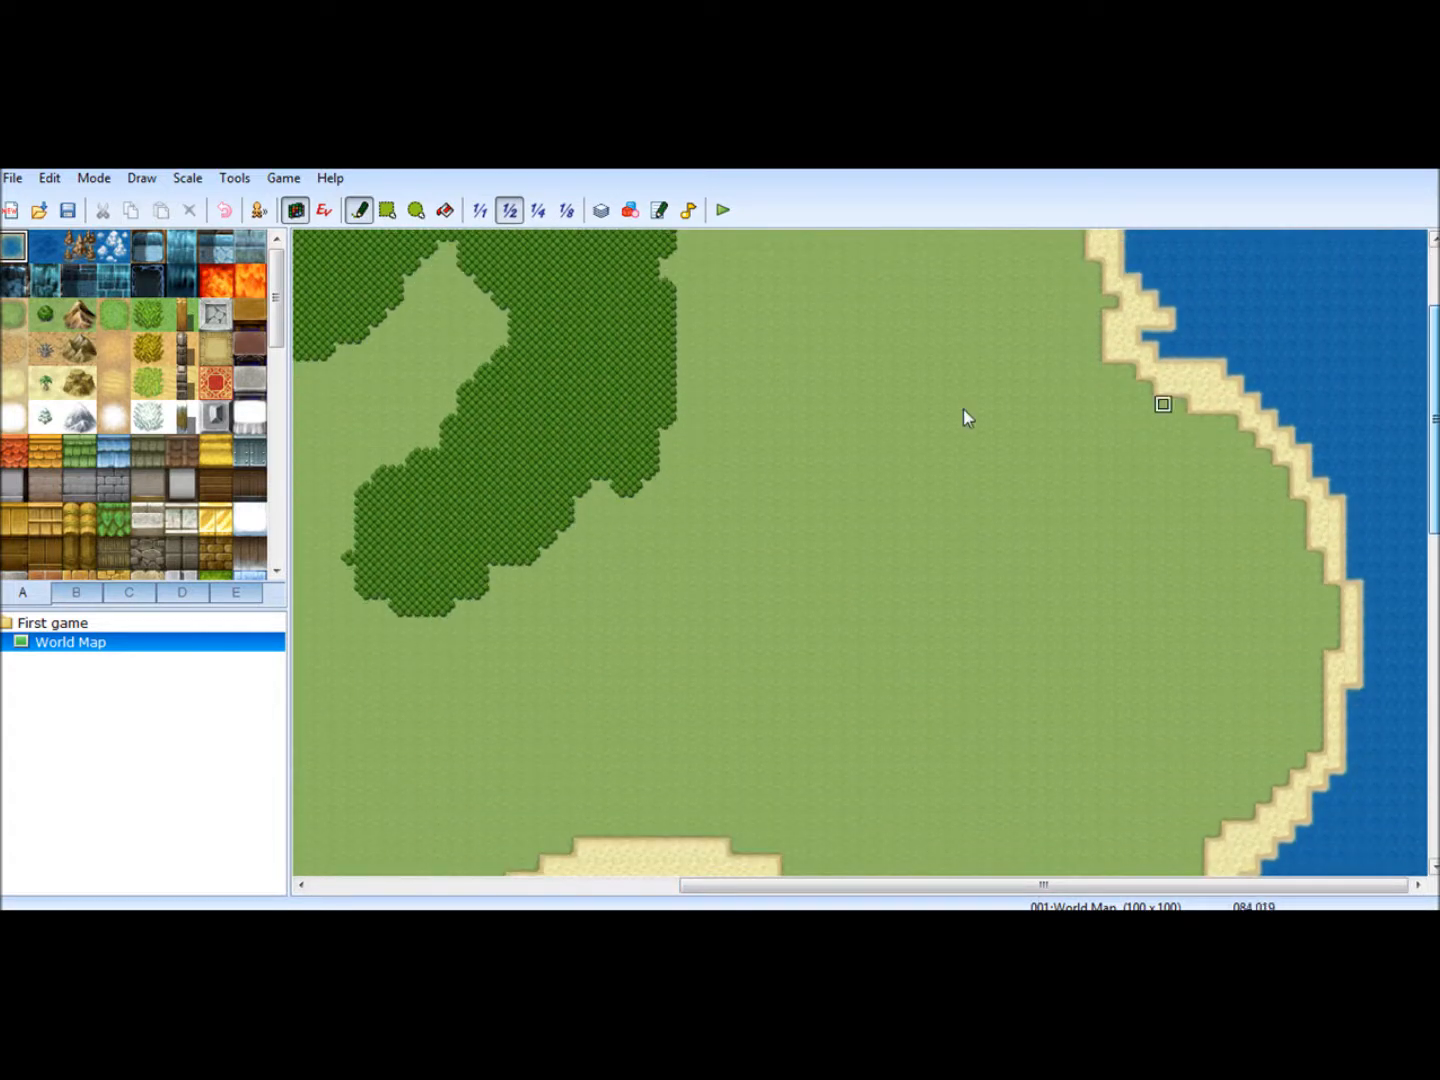
mouse_move(890, 422)
mouse_down()
mouse_move(817, 476)
mouse_move(874, 410)
mouse_move(805, 575)
mouse_move(955, 481)
mouse_move(788, 421)
mouse_up()
mouse_move(770, 485)
mouse_down()
mouse_move(810, 418)
mouse_move(744, 495)
mouse_move(758, 557)
mouse_move(882, 641)
mouse_move(955, 601)
mouse_move(993, 542)
mouse_move(945, 628)
mouse_move(960, 462)
mouse_move(958, 540)
mouse_move(855, 589)
mouse_move(922, 509)
mouse_up()
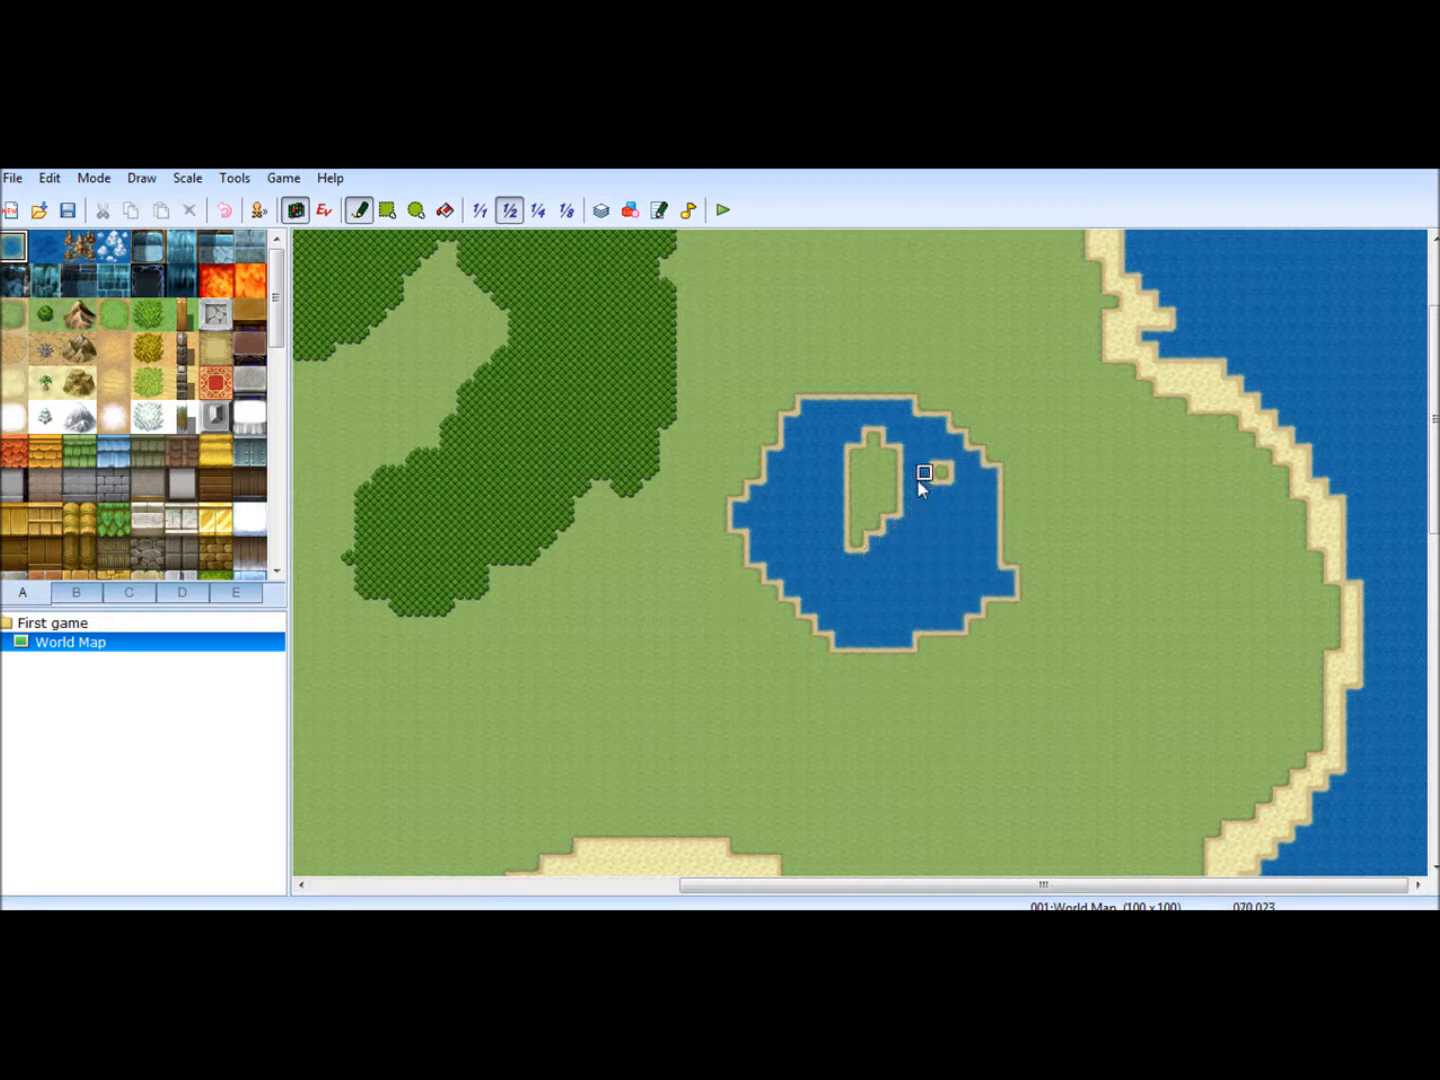
drag(857, 454, 841, 541)
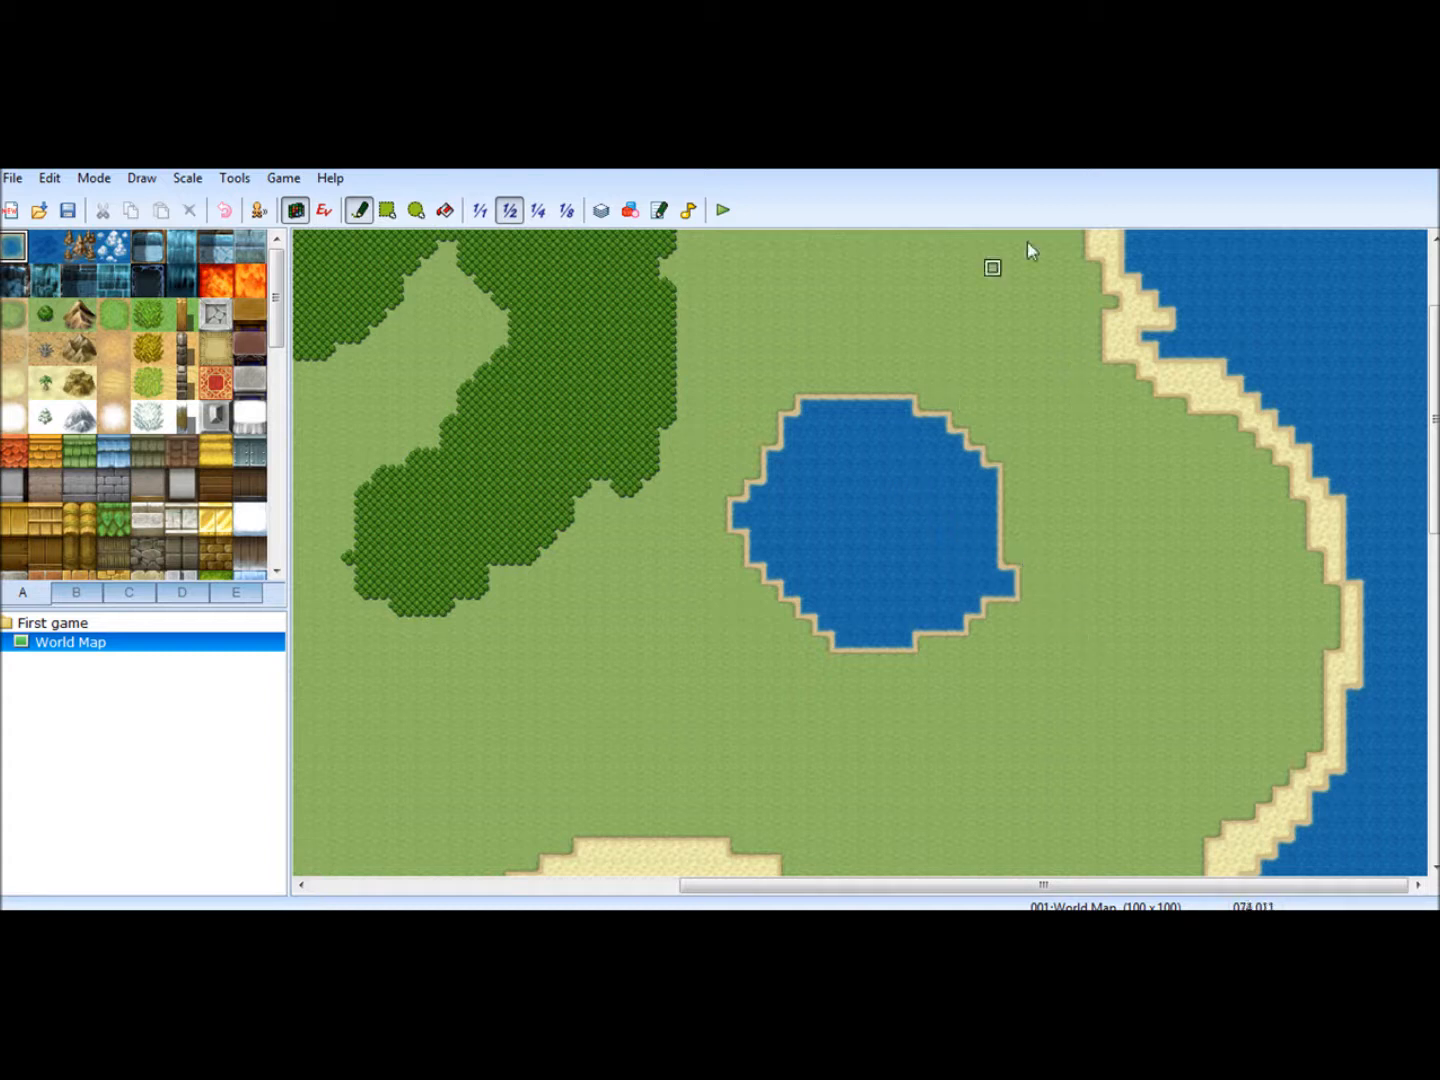
mouse_move(930, 424)
mouse_down()
mouse_move(1100, 274)
mouse_move(1038, 352)
mouse_move(1148, 305)
mouse_move(975, 406)
mouse_move(1006, 376)
mouse_move(971, 428)
mouse_move(1016, 372)
mouse_move(980, 421)
mouse_move(1128, 290)
mouse_up()
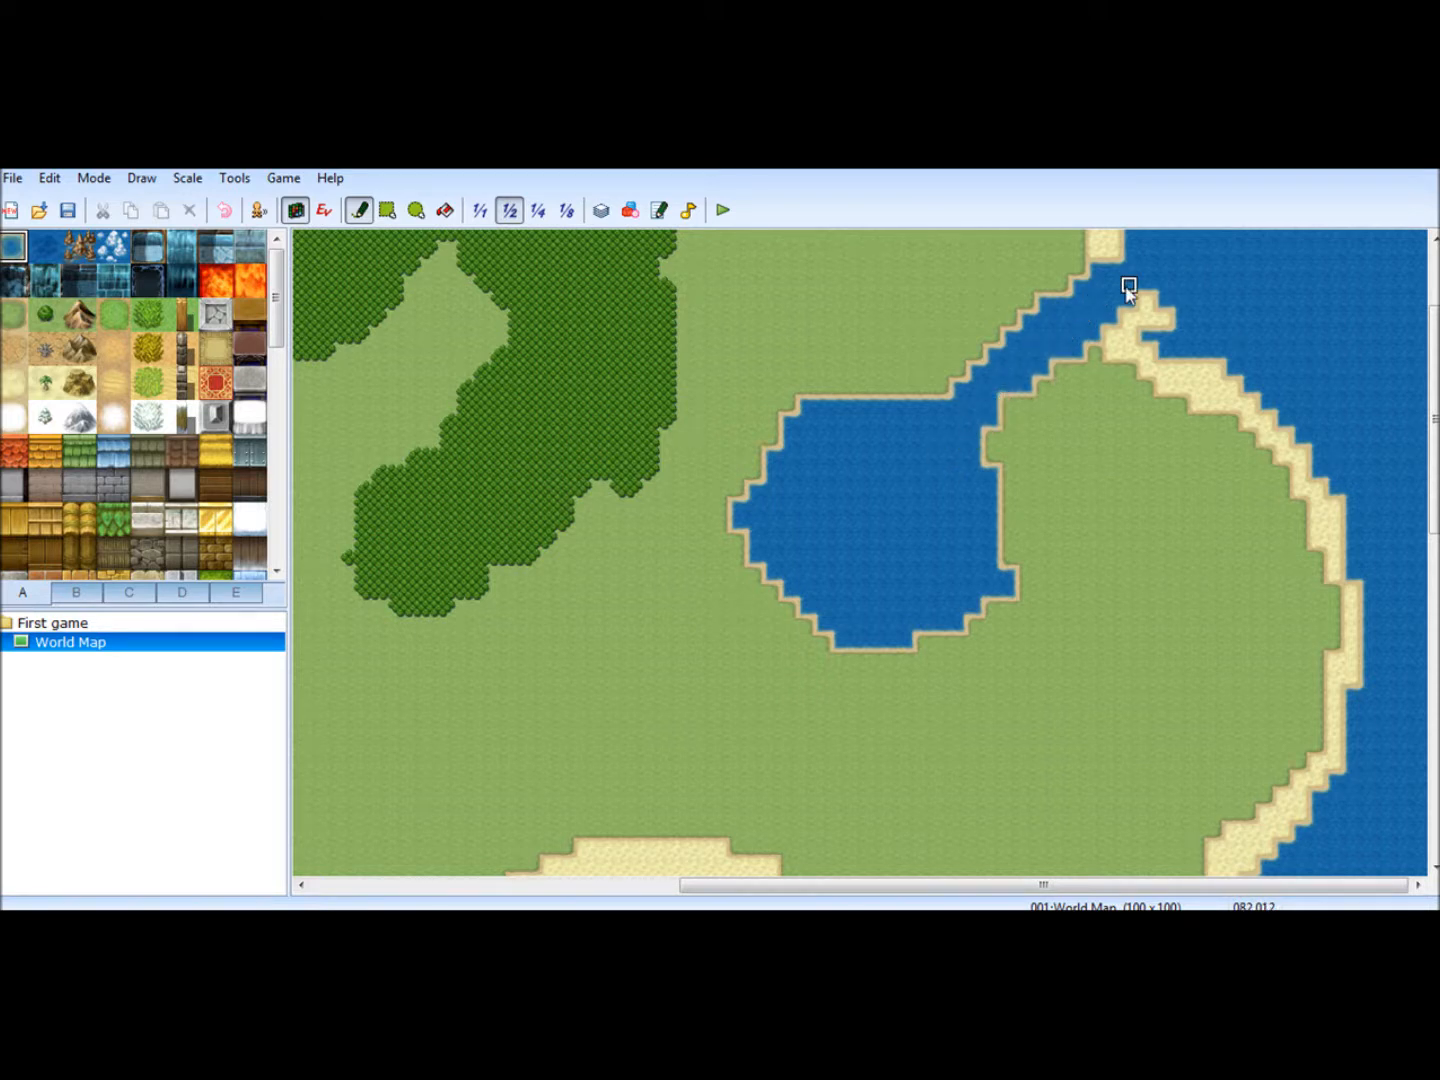
- Try to extend the sand from the channel's north bank out into the sea
drag(1432, 422, 1430, 360)
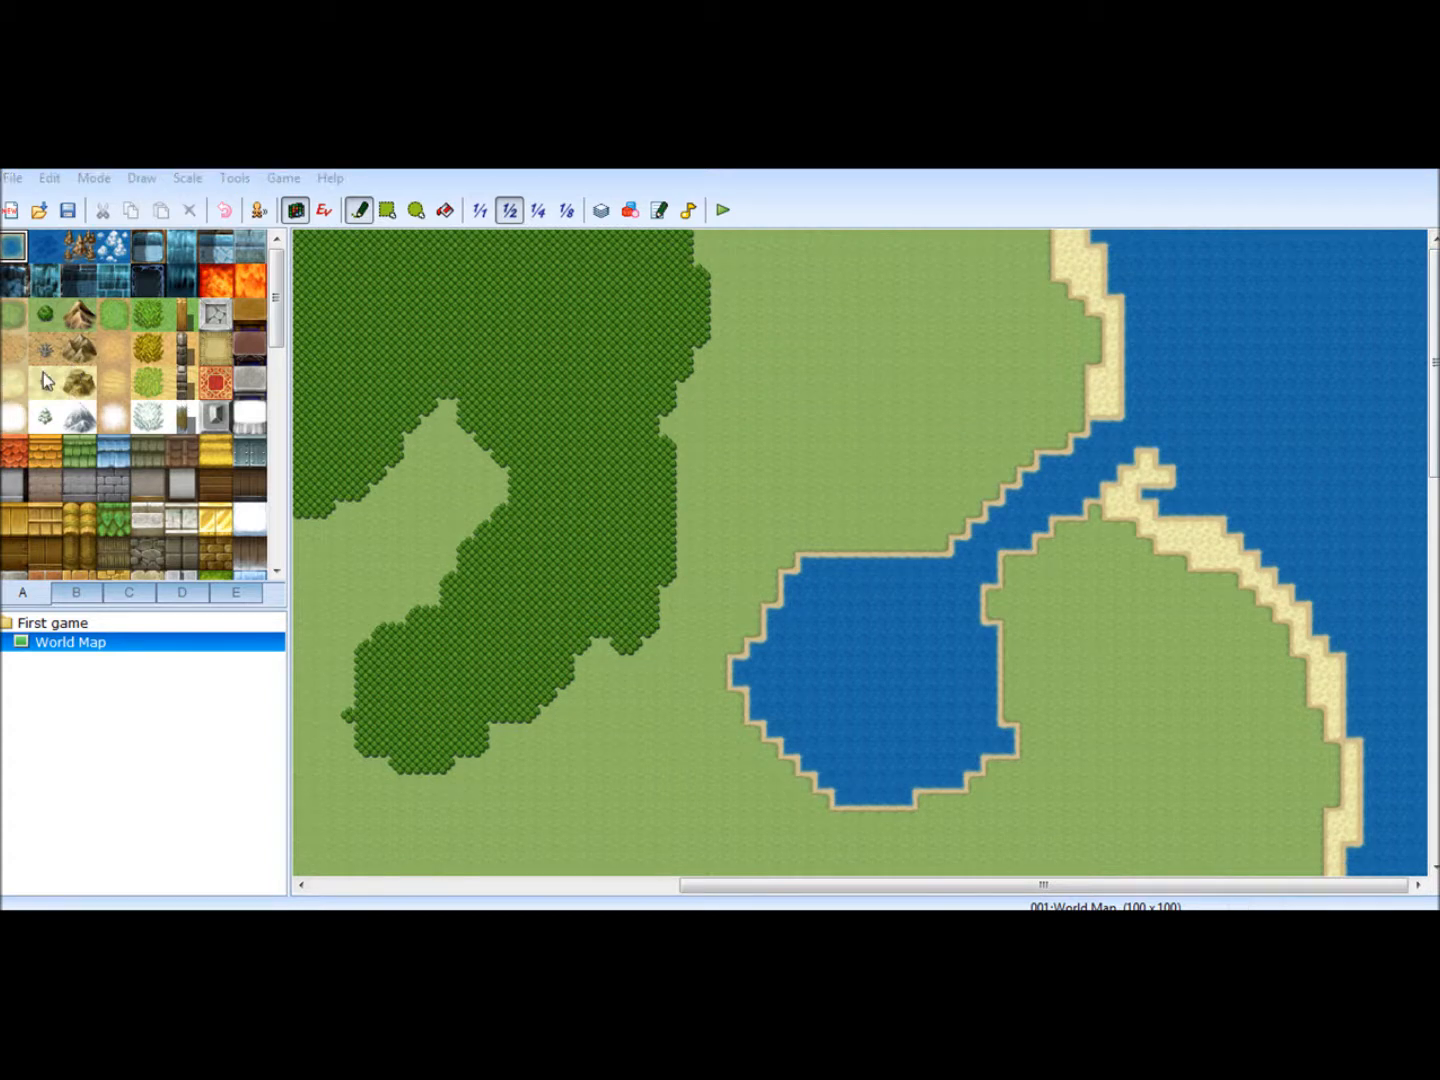
click(20, 384)
mouse_move(1110, 409)
mouse_down()
mouse_move(1094, 408)
mouse_move(1160, 411)
mouse_up()
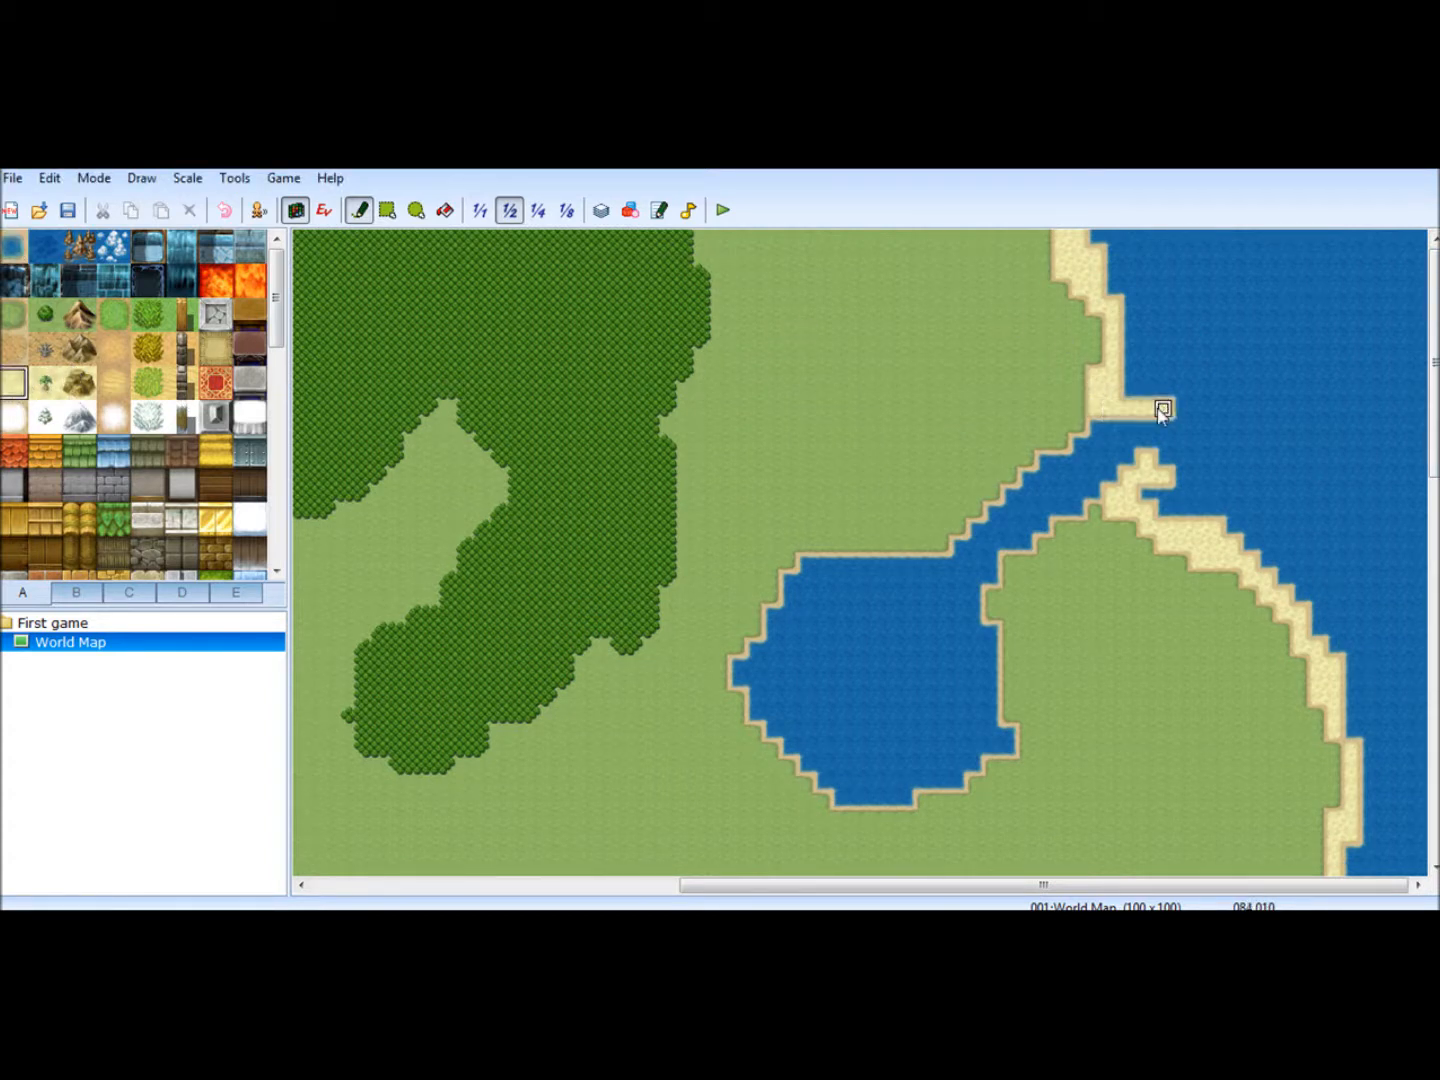
click(1160, 423)
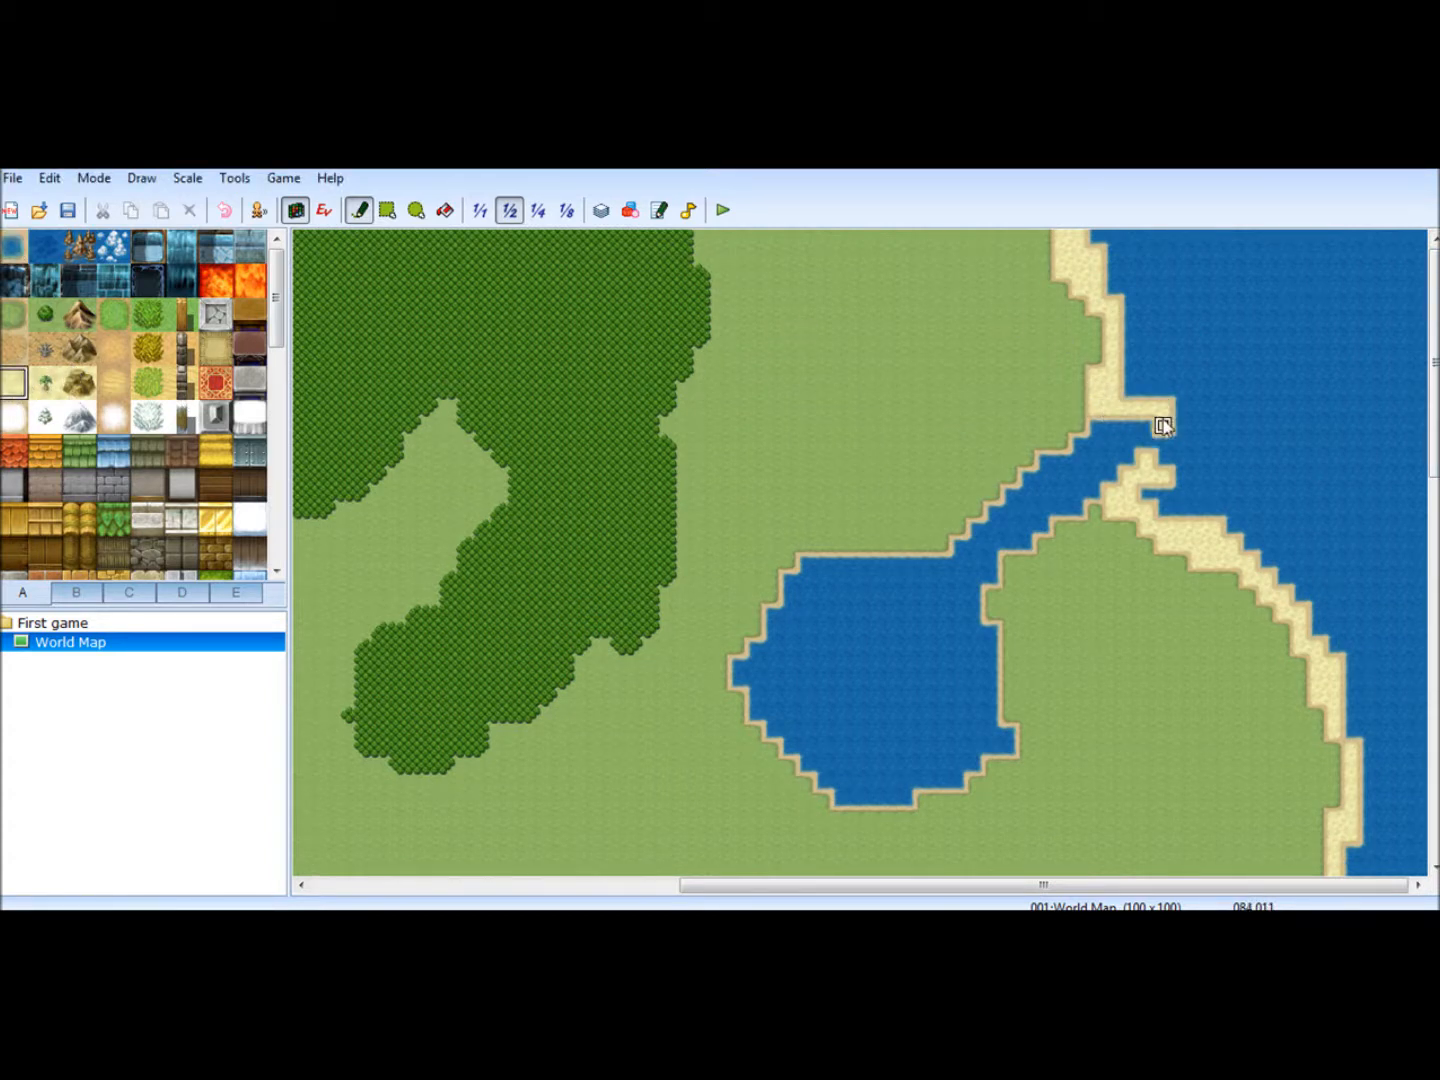
- Widen the channel's mouth with water, clearing the sand on both banks where it meets the sea
click(11, 246)
mouse_move(1134, 428)
mouse_down()
mouse_move(1175, 390)
mouse_move(1060, 444)
mouse_up()
drag(1129, 374, 1146, 326)
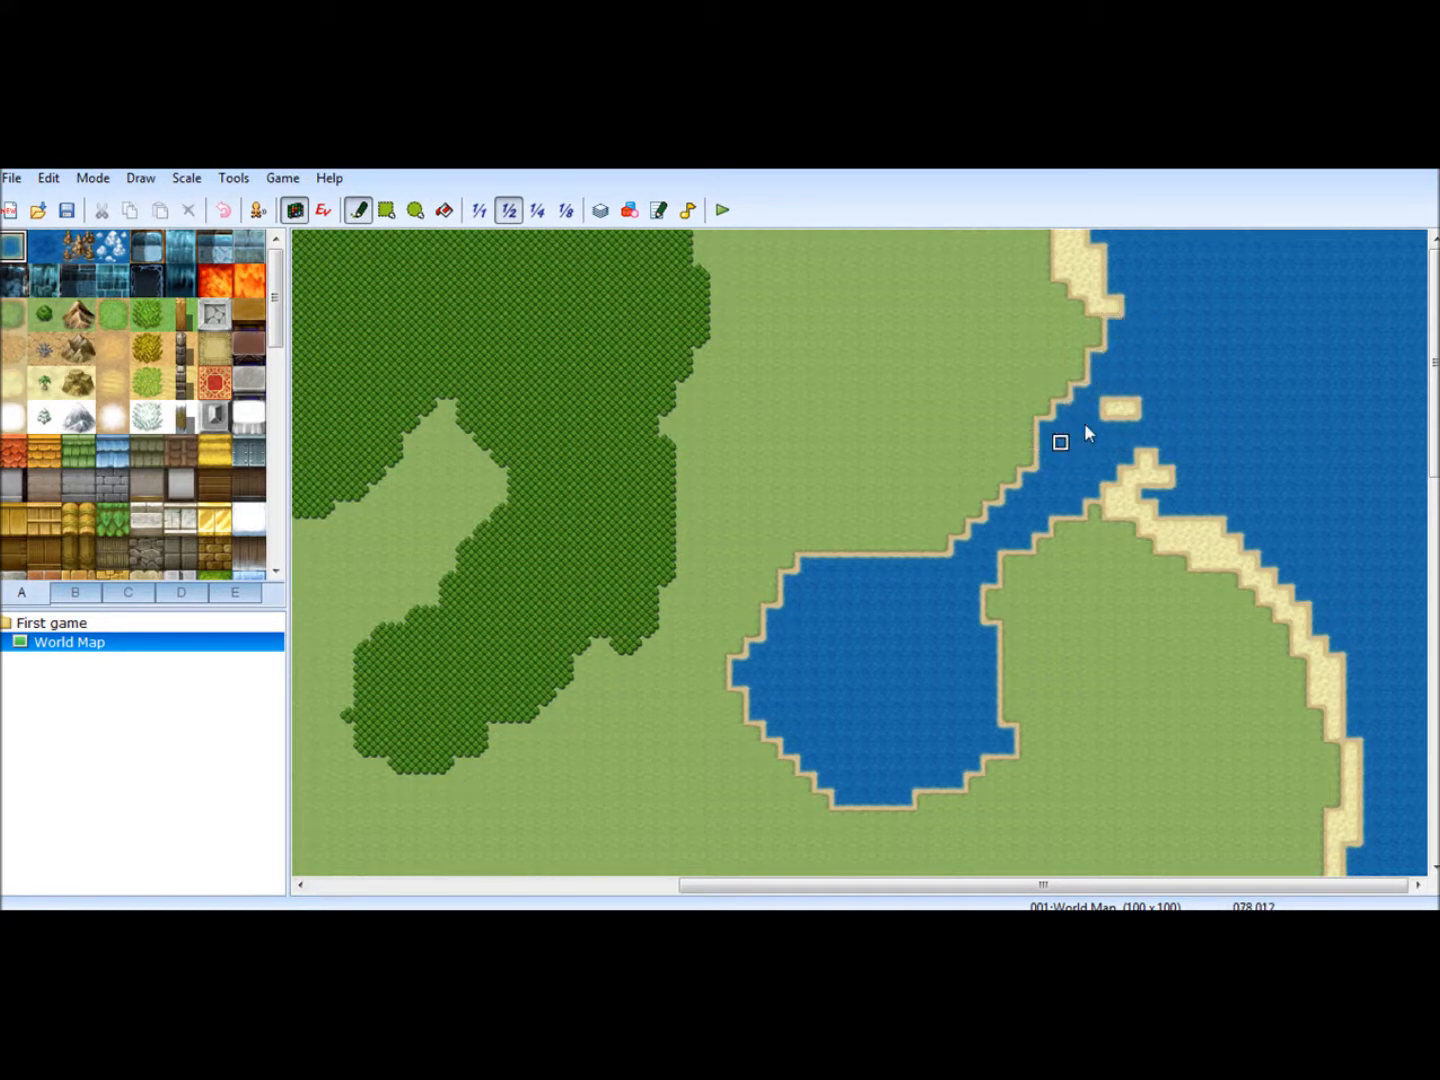
mouse_move(1067, 512)
mouse_down()
mouse_move(1200, 455)
mouse_move(1081, 517)
mouse_move(1076, 537)
mouse_up()
drag(992, 563, 1146, 510)
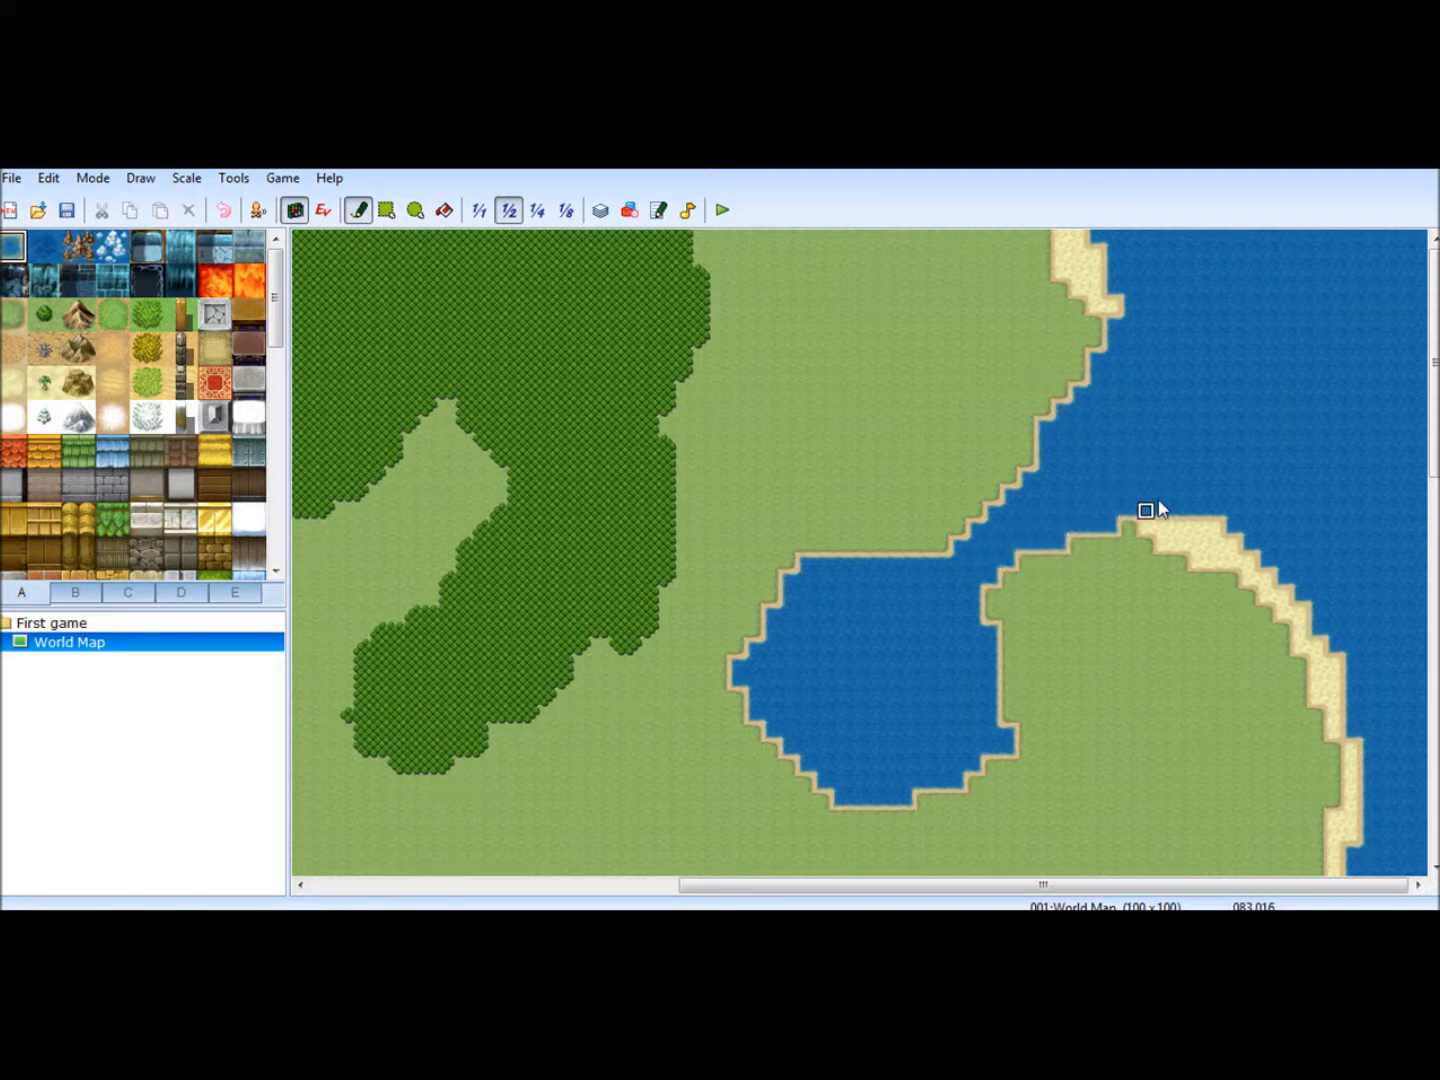
- Build a curved sand spit northward from the channel's south bank, reshaping its edges with water
click(14, 382)
mouse_move(1168, 526)
mouse_down()
mouse_move(1163, 476)
mouse_move(1109, 440)
mouse_move(1196, 509)
mouse_move(1195, 536)
mouse_up()
click(13, 248)
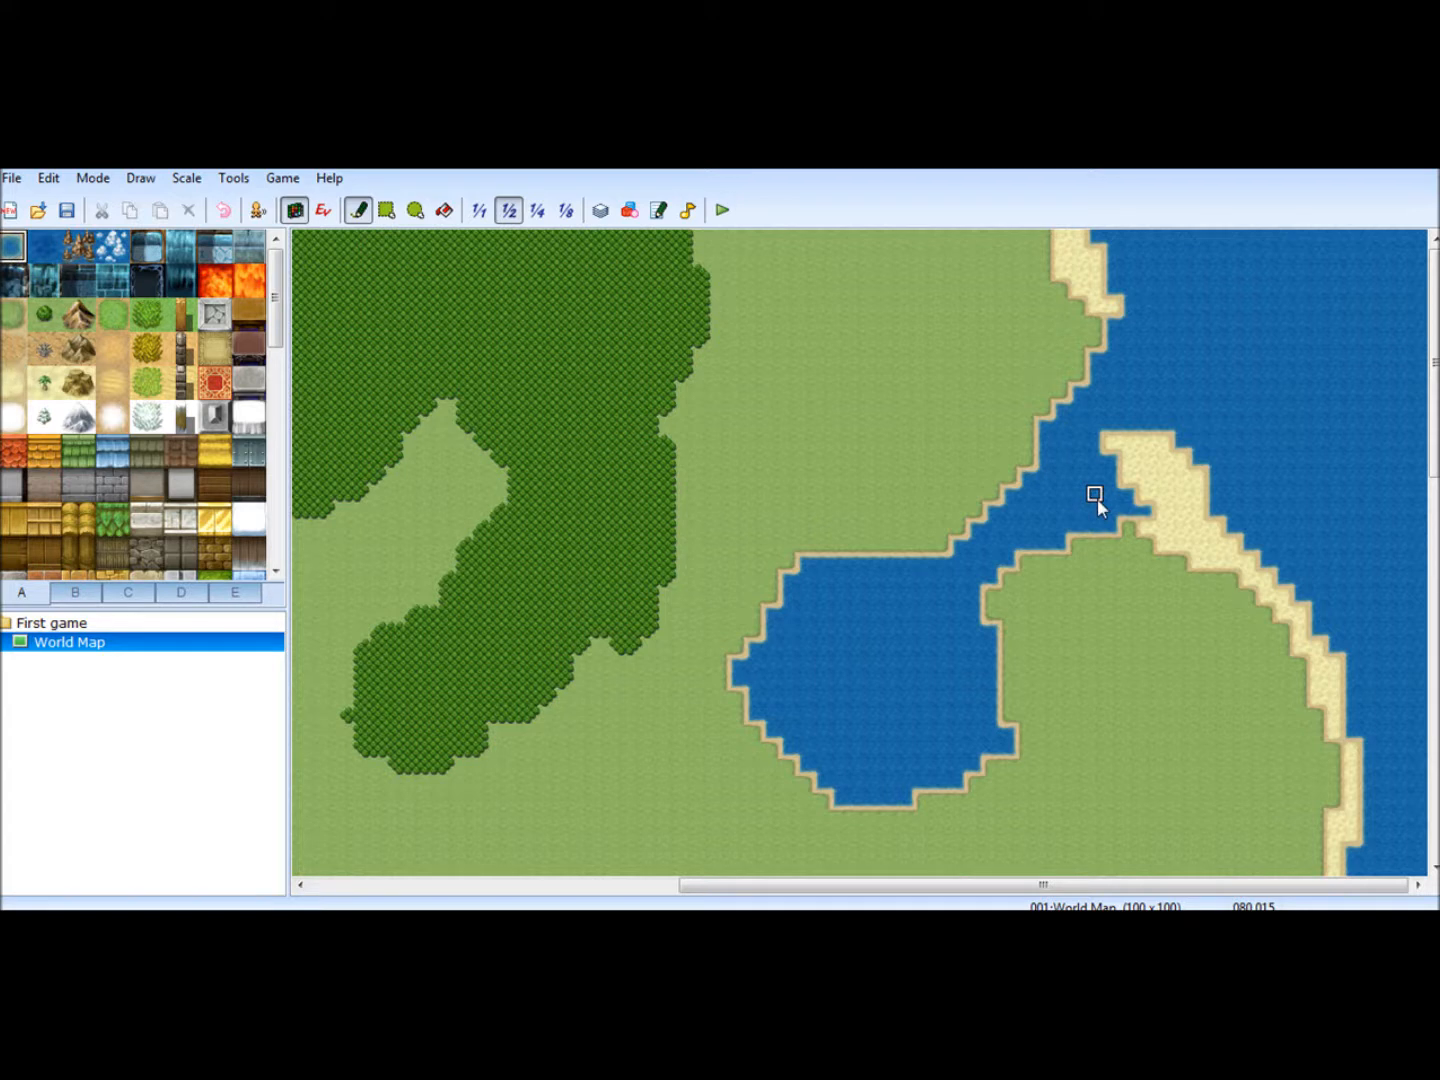
mouse_move(1139, 447)
mouse_down()
mouse_move(1212, 482)
mouse_move(1195, 488)
mouse_move(1112, 427)
mouse_move(1111, 460)
mouse_move(1143, 503)
mouse_move(1121, 446)
mouse_move(1215, 514)
mouse_move(1167, 411)
mouse_move(1212, 508)
mouse_move(1202, 482)
mouse_move(1196, 514)
mouse_move(1222, 515)
mouse_up()
click(24, 380)
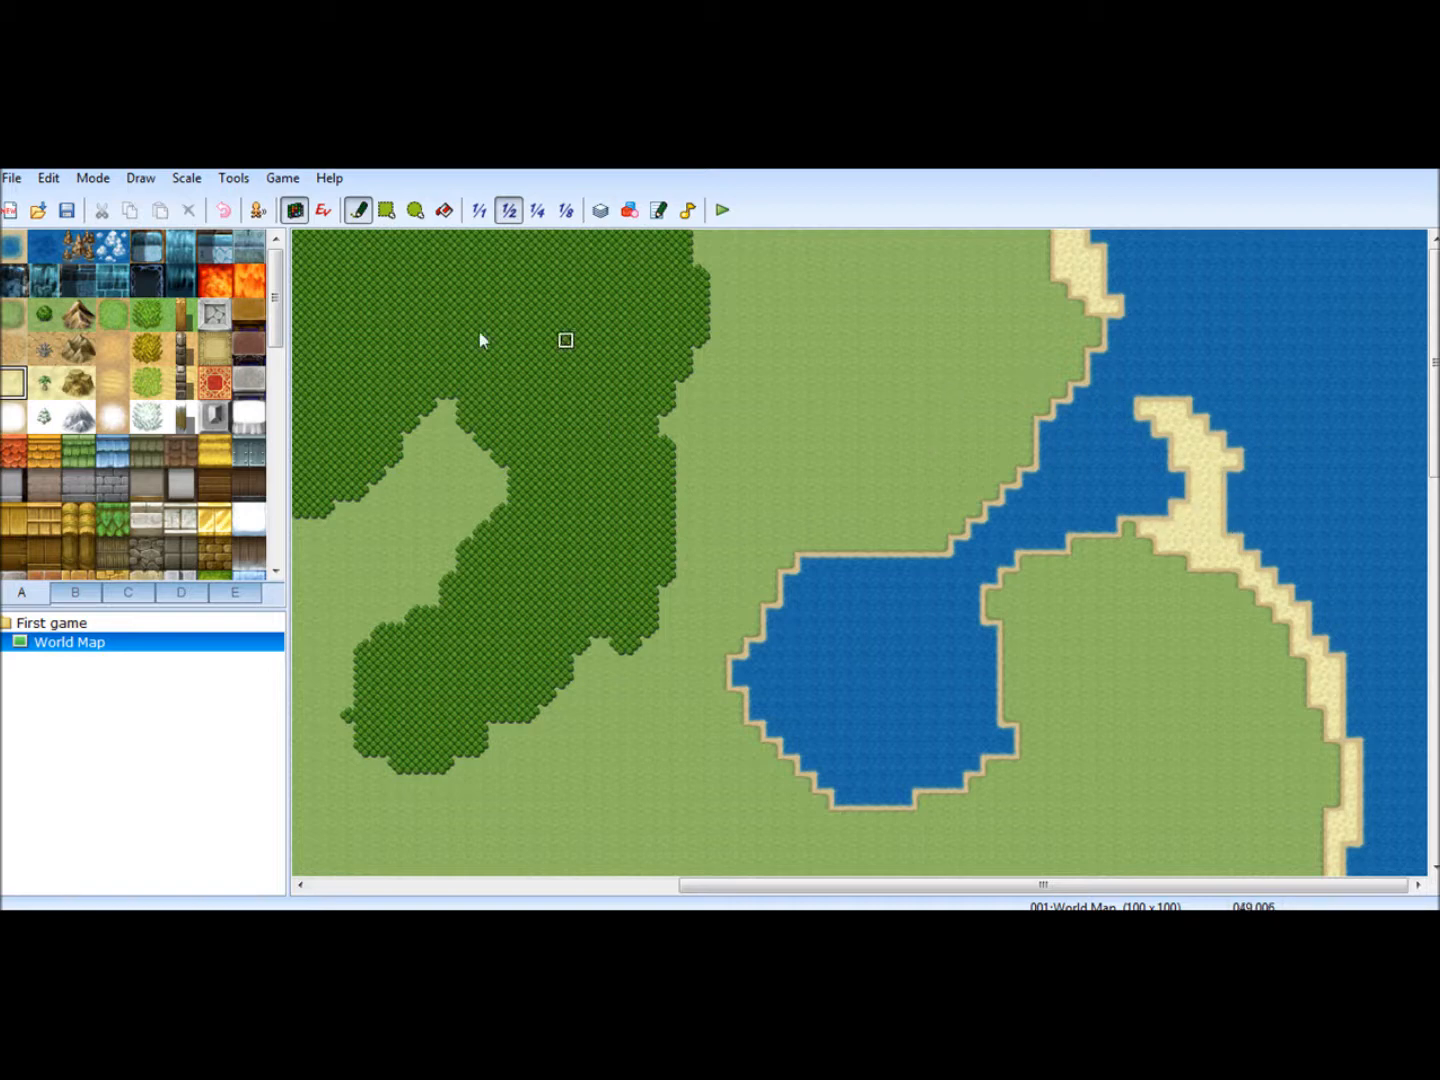
- In event editing mode at 1/1 scale, move the player's starting position from the mountains to the grassland southeast of the forest
click(568, 209)
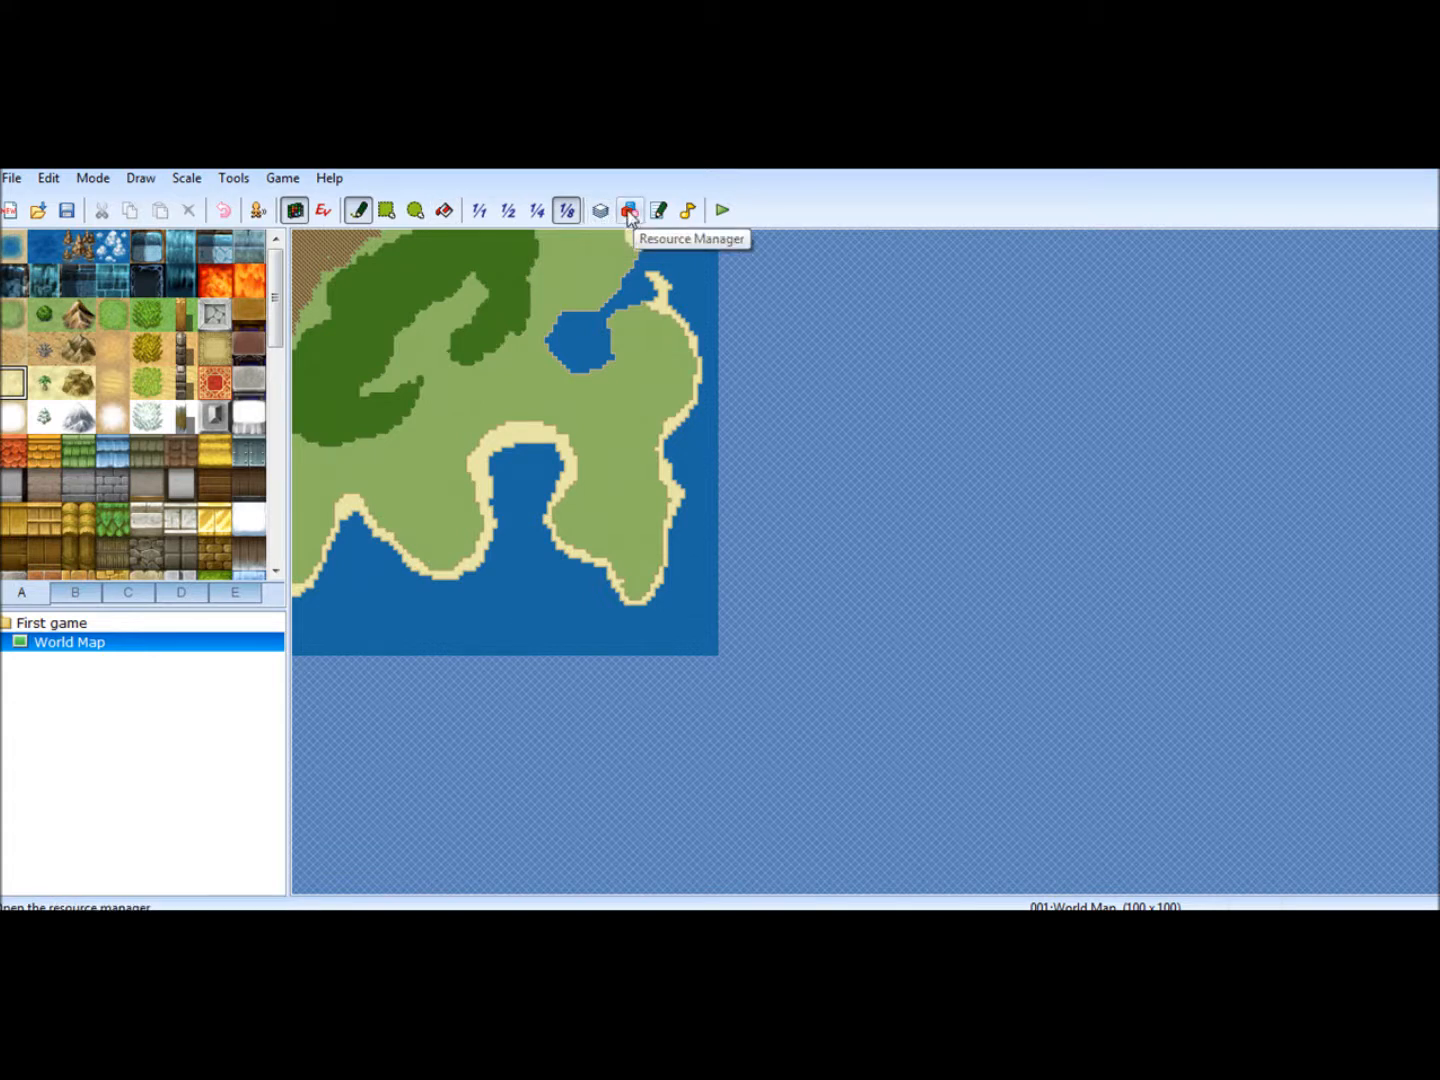
click(294, 212)
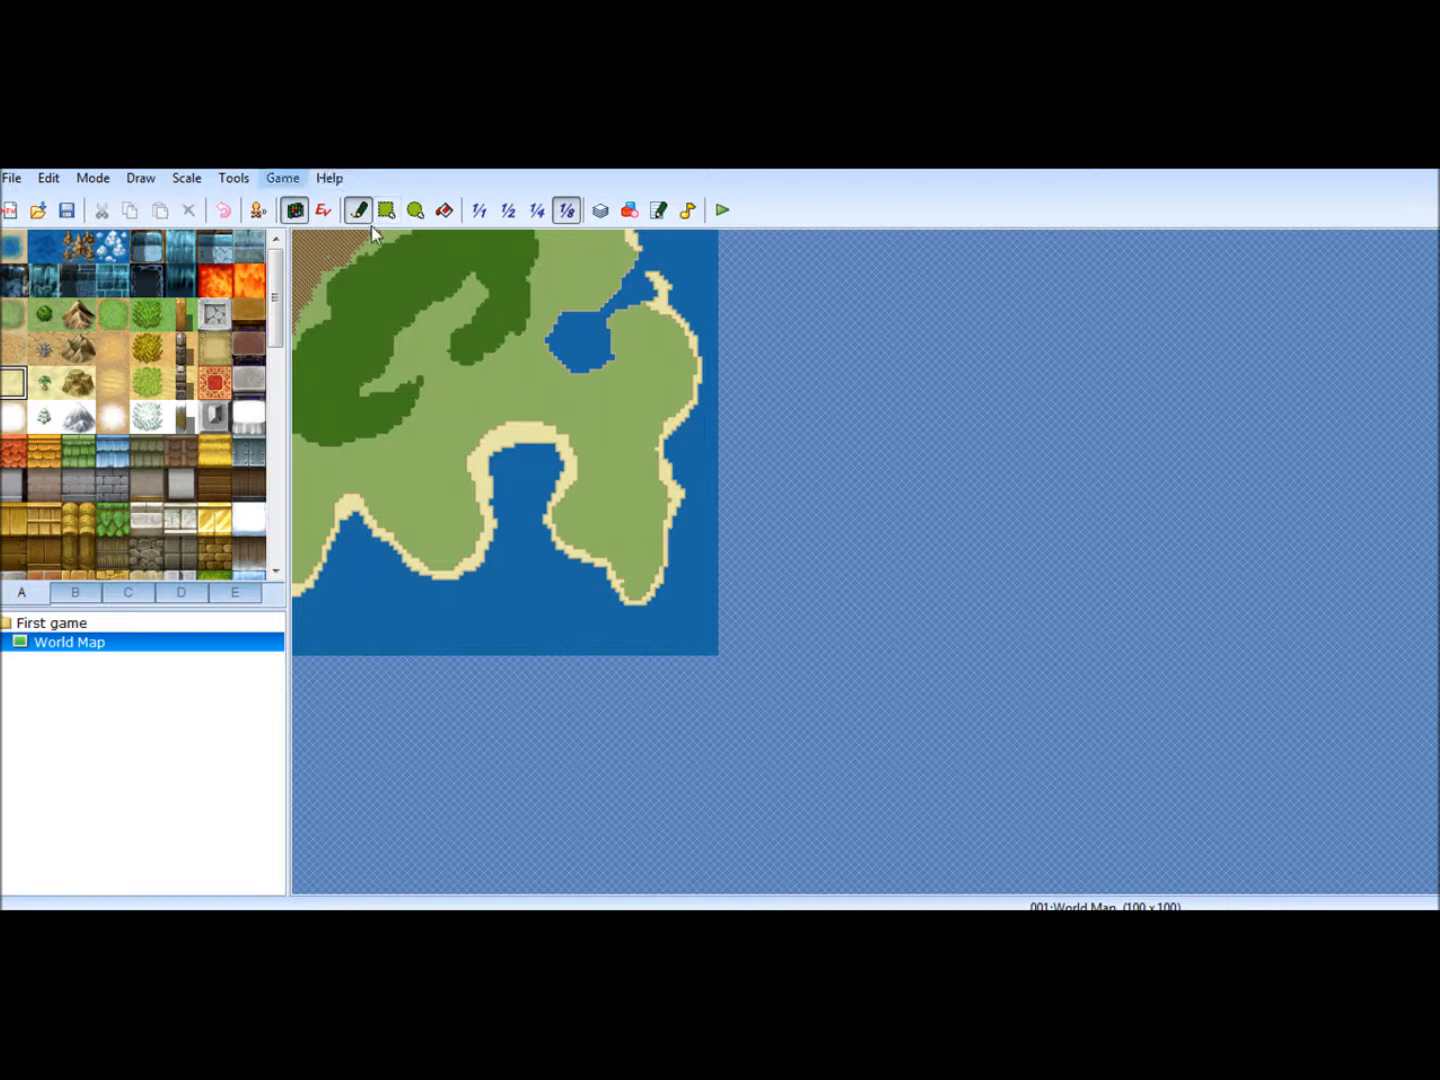
click(480, 211)
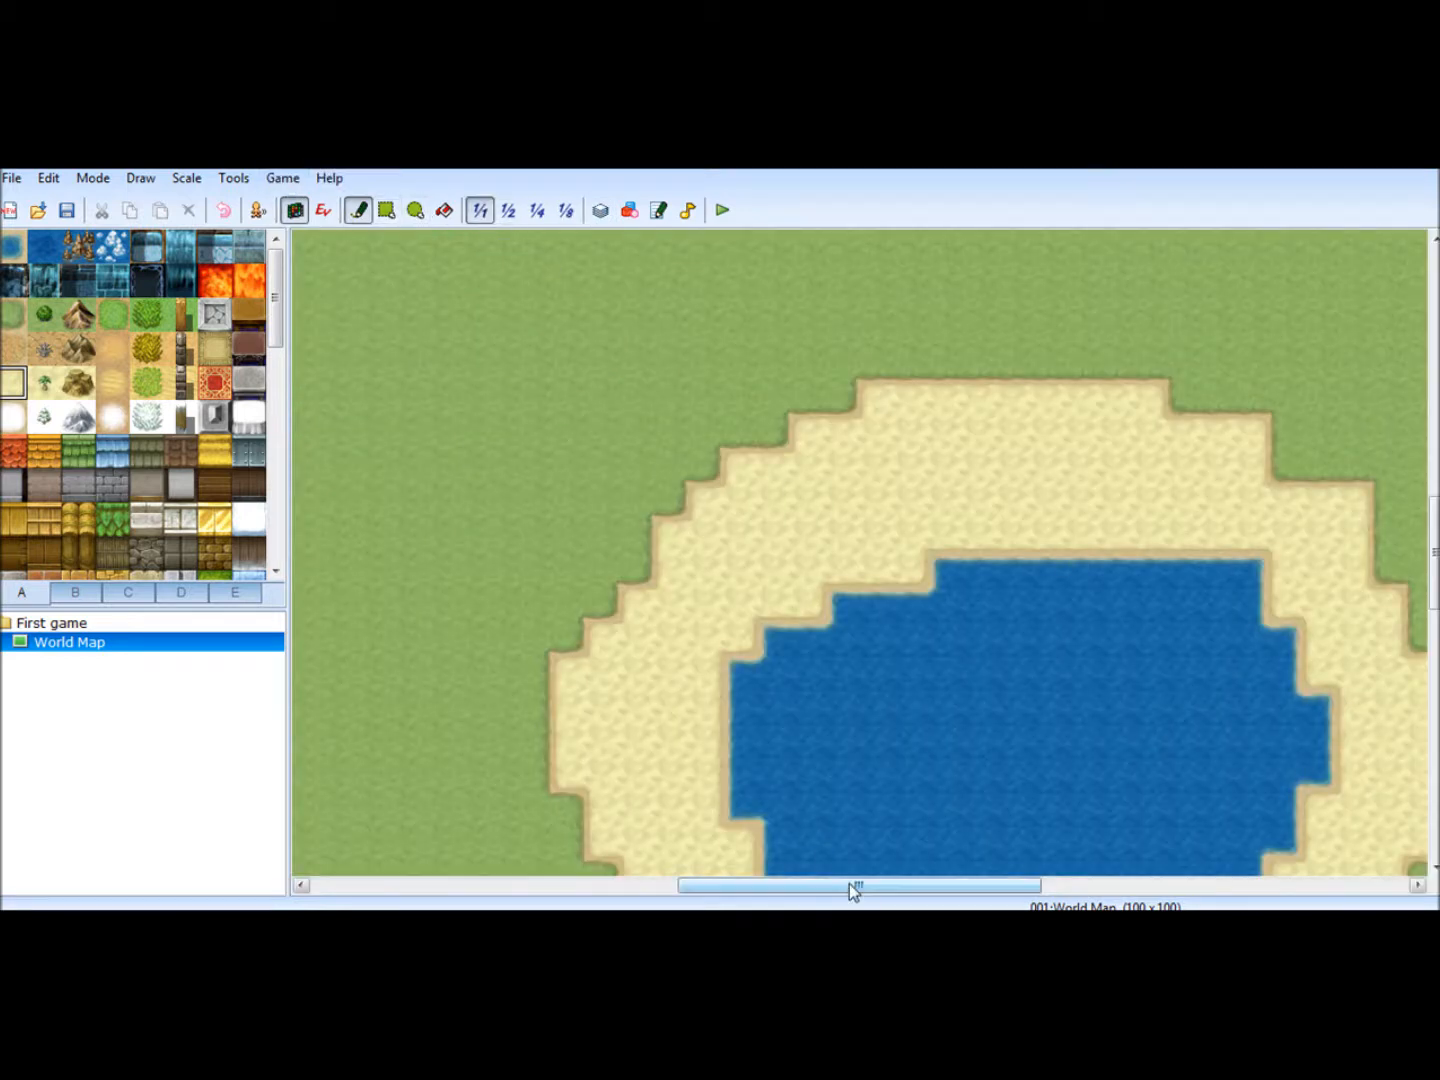
drag(850, 883, 481, 885)
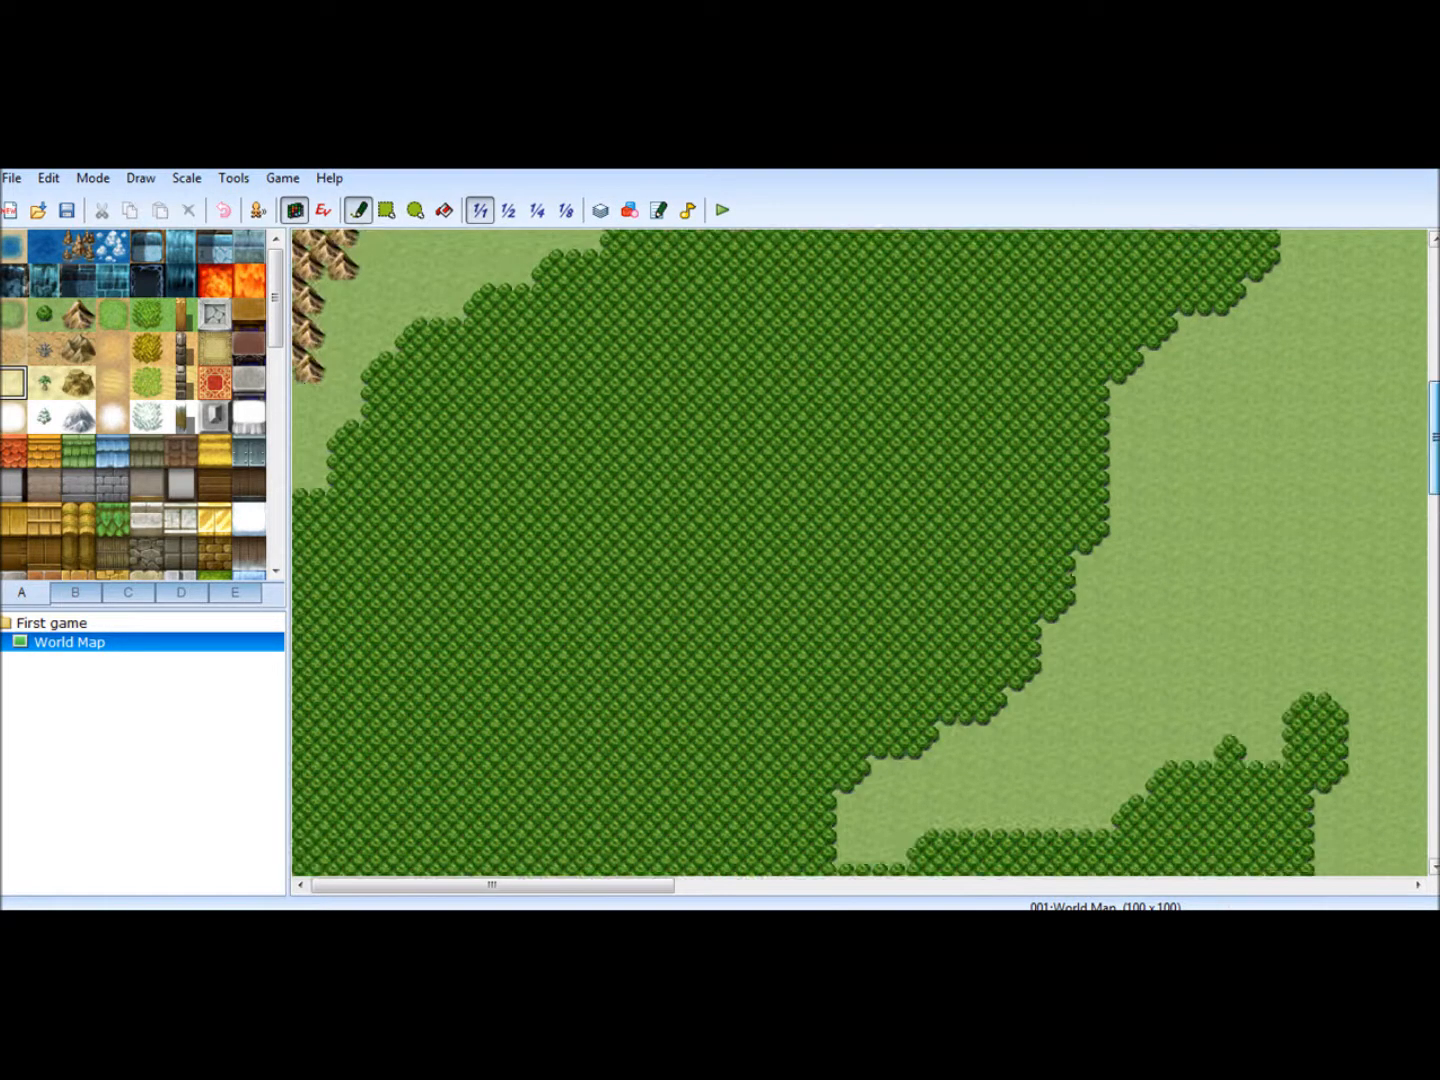
scroll(852, 391, up, 10)
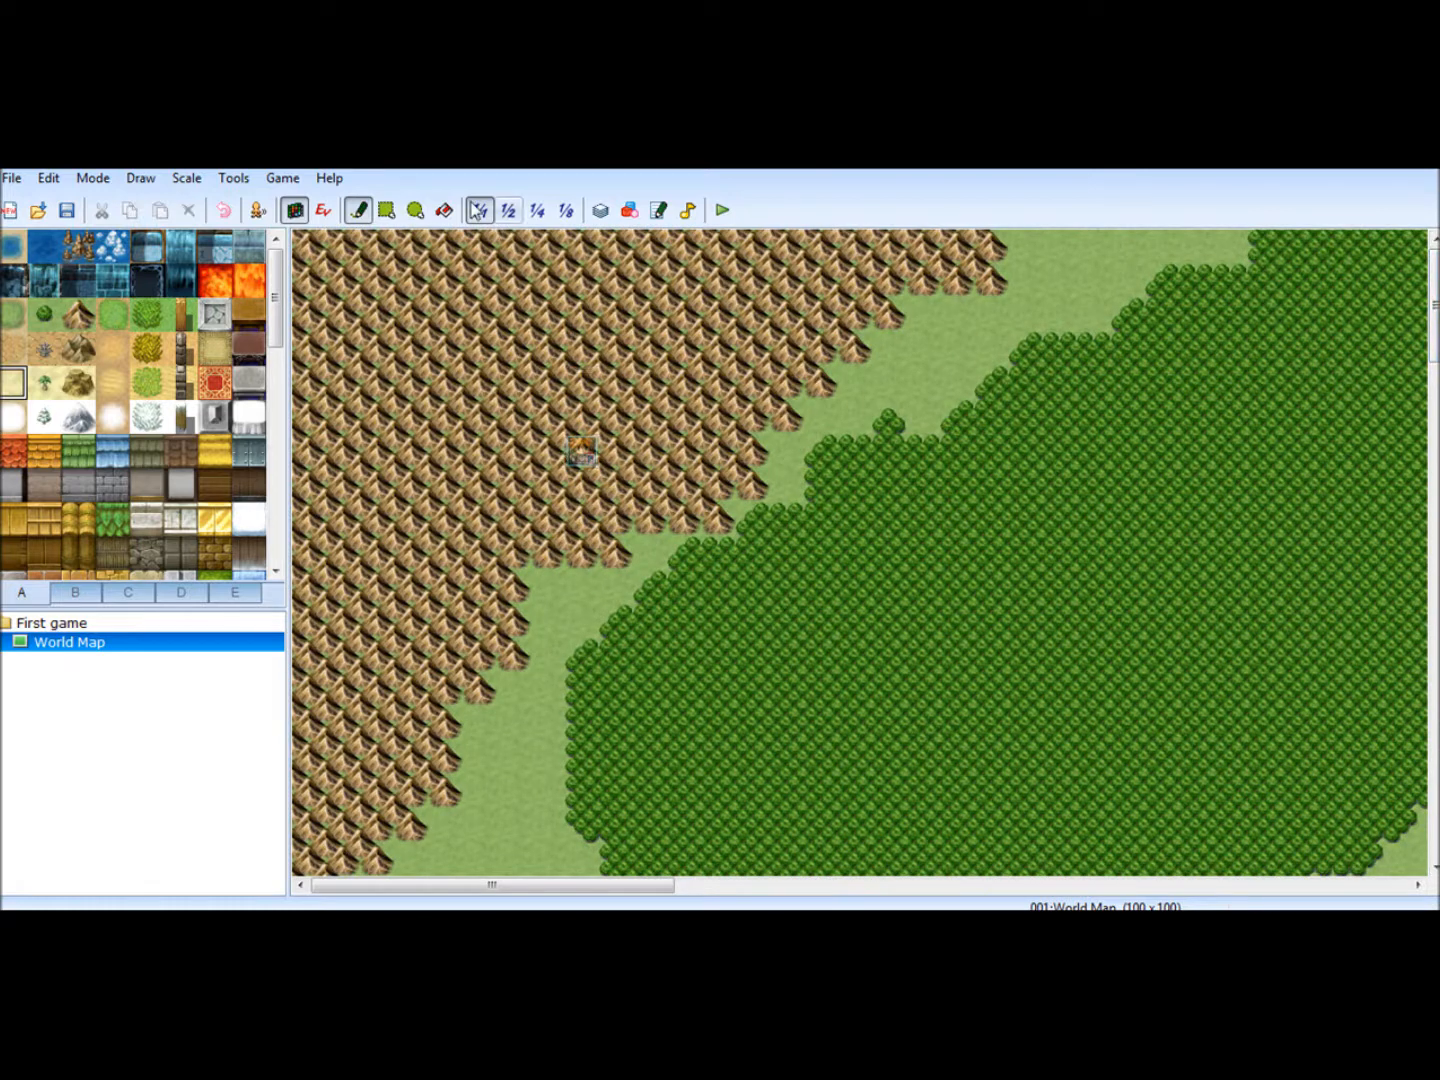
click(323, 210)
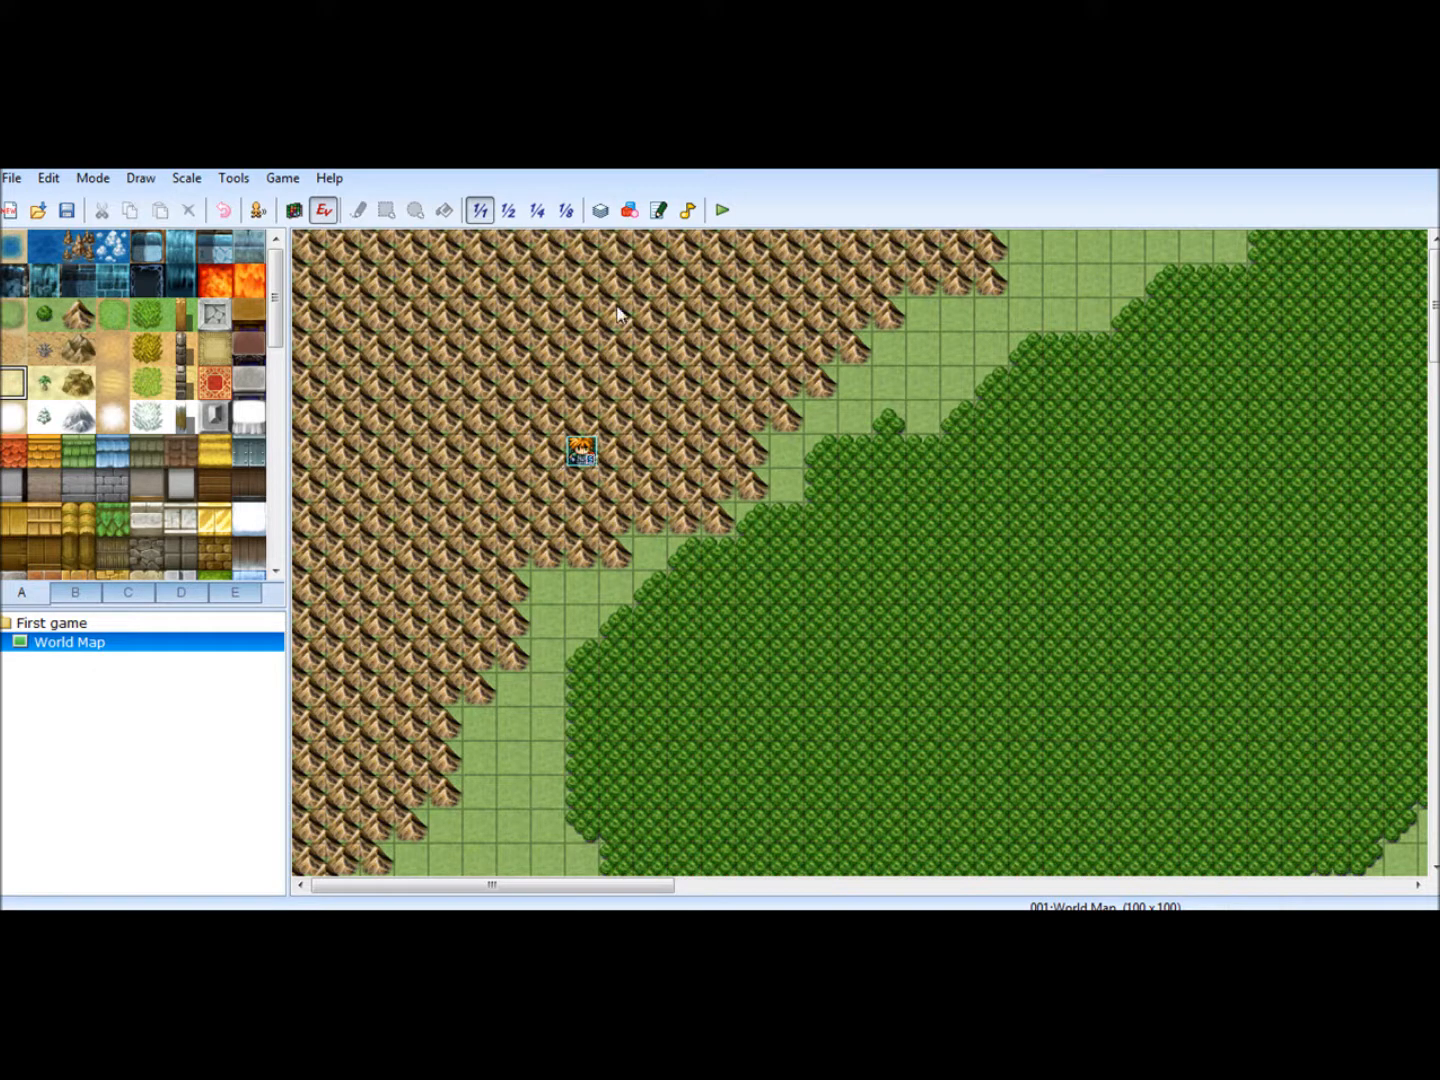
drag(582, 455, 786, 655)
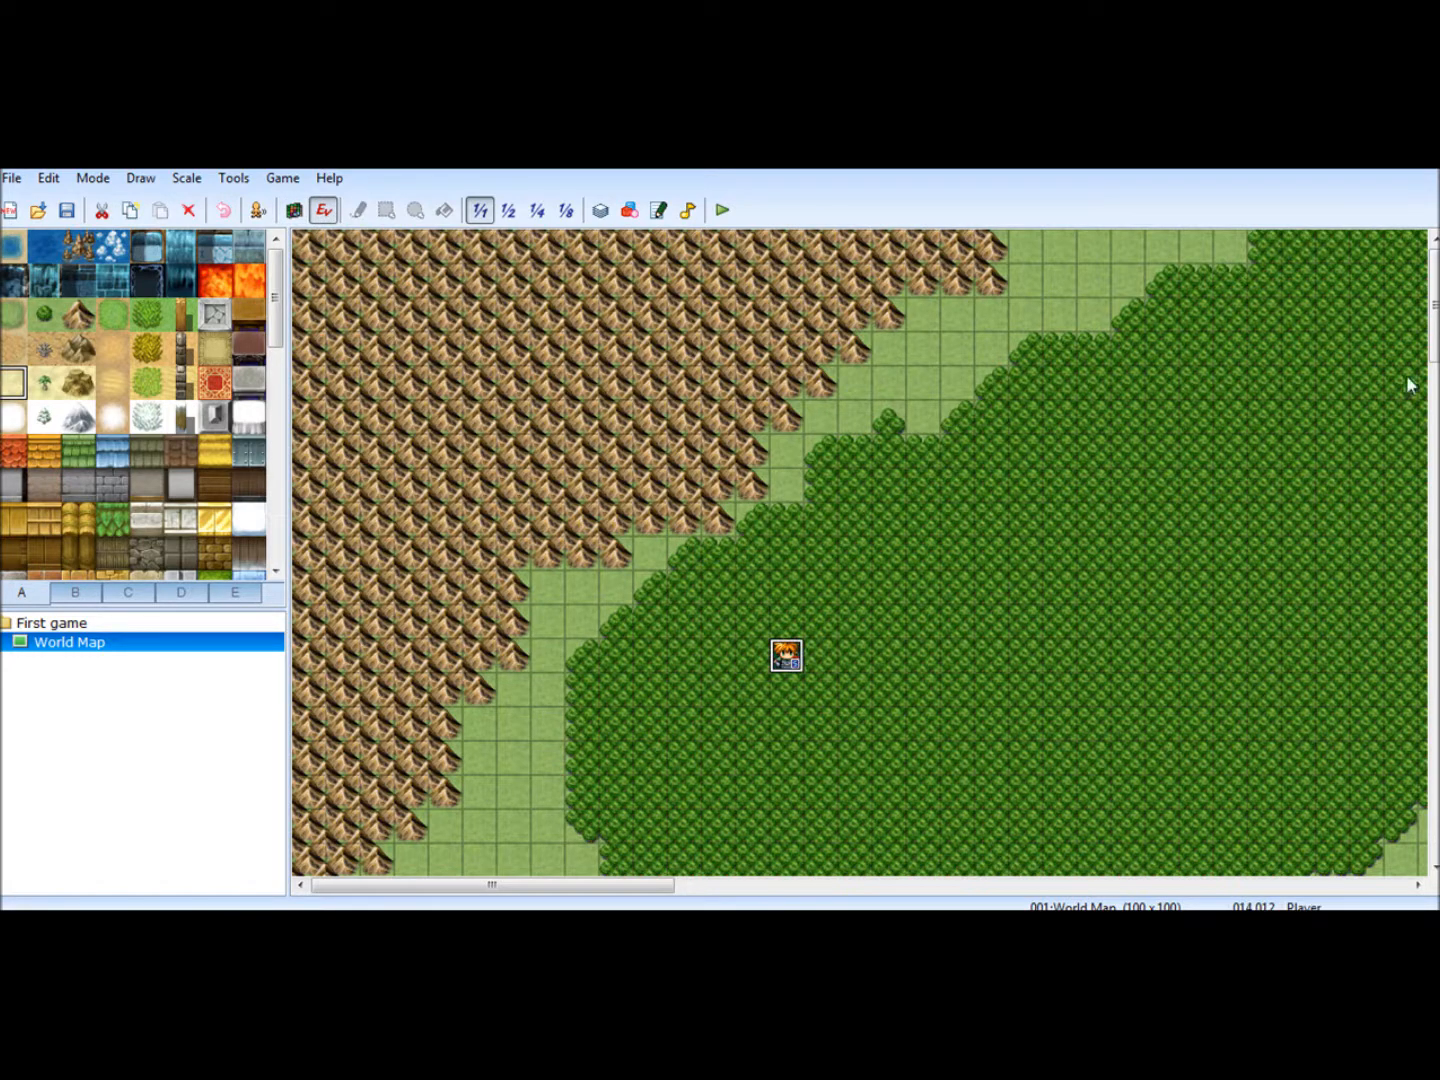
drag(1434, 321, 1434, 425)
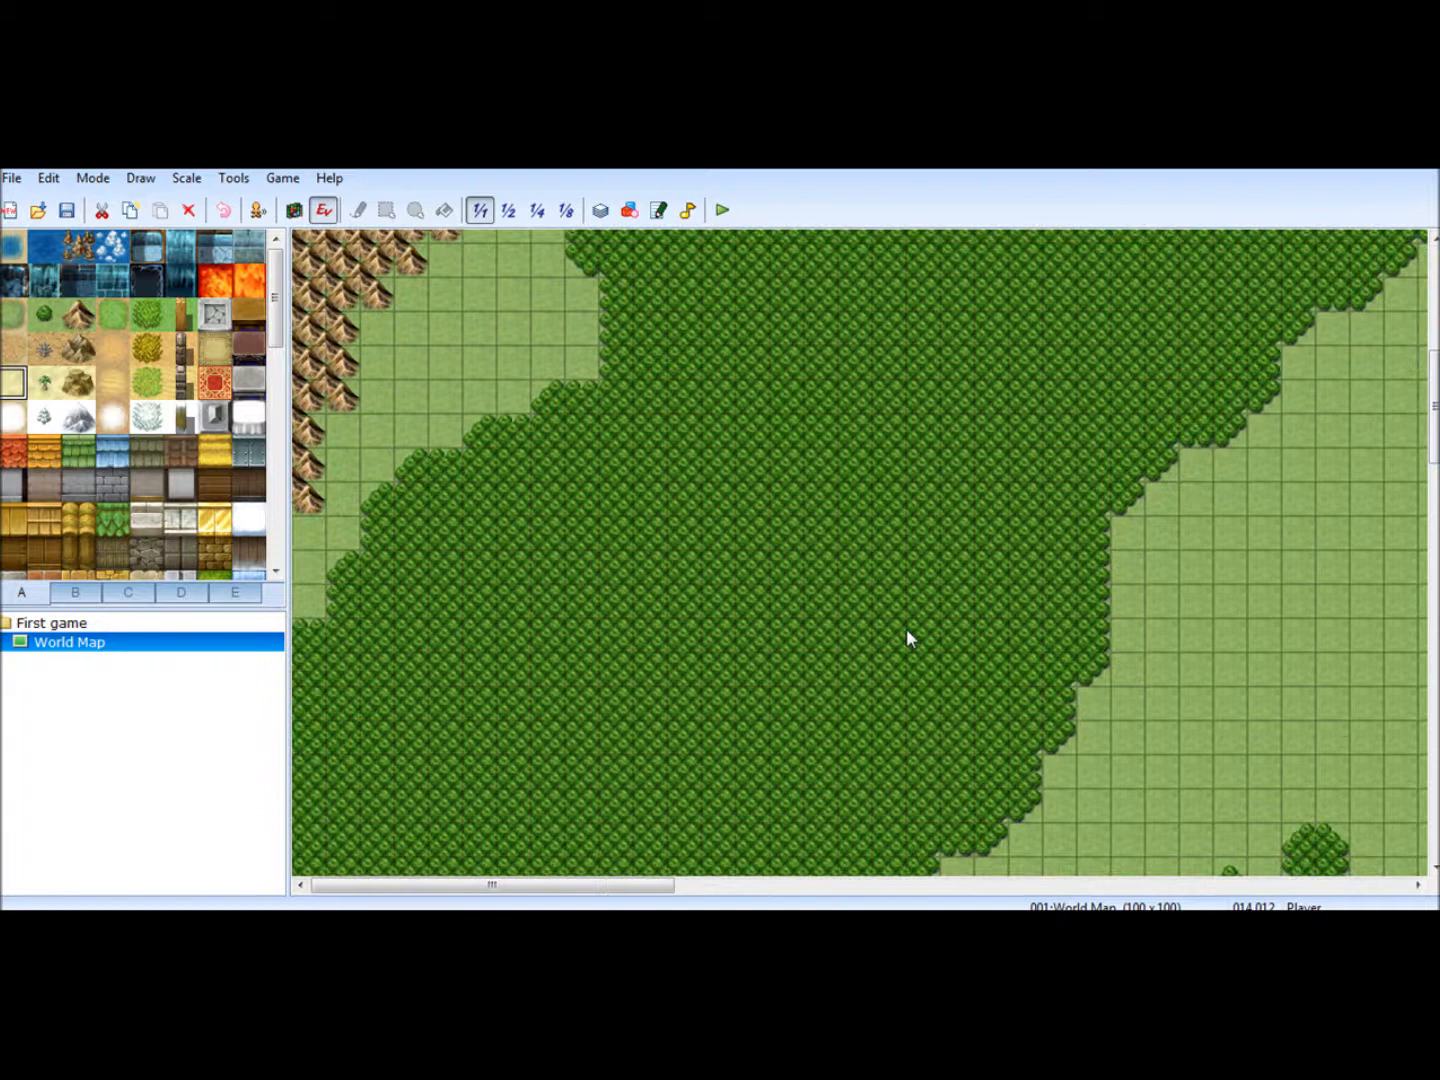
drag(1432, 445, 1408, 420)
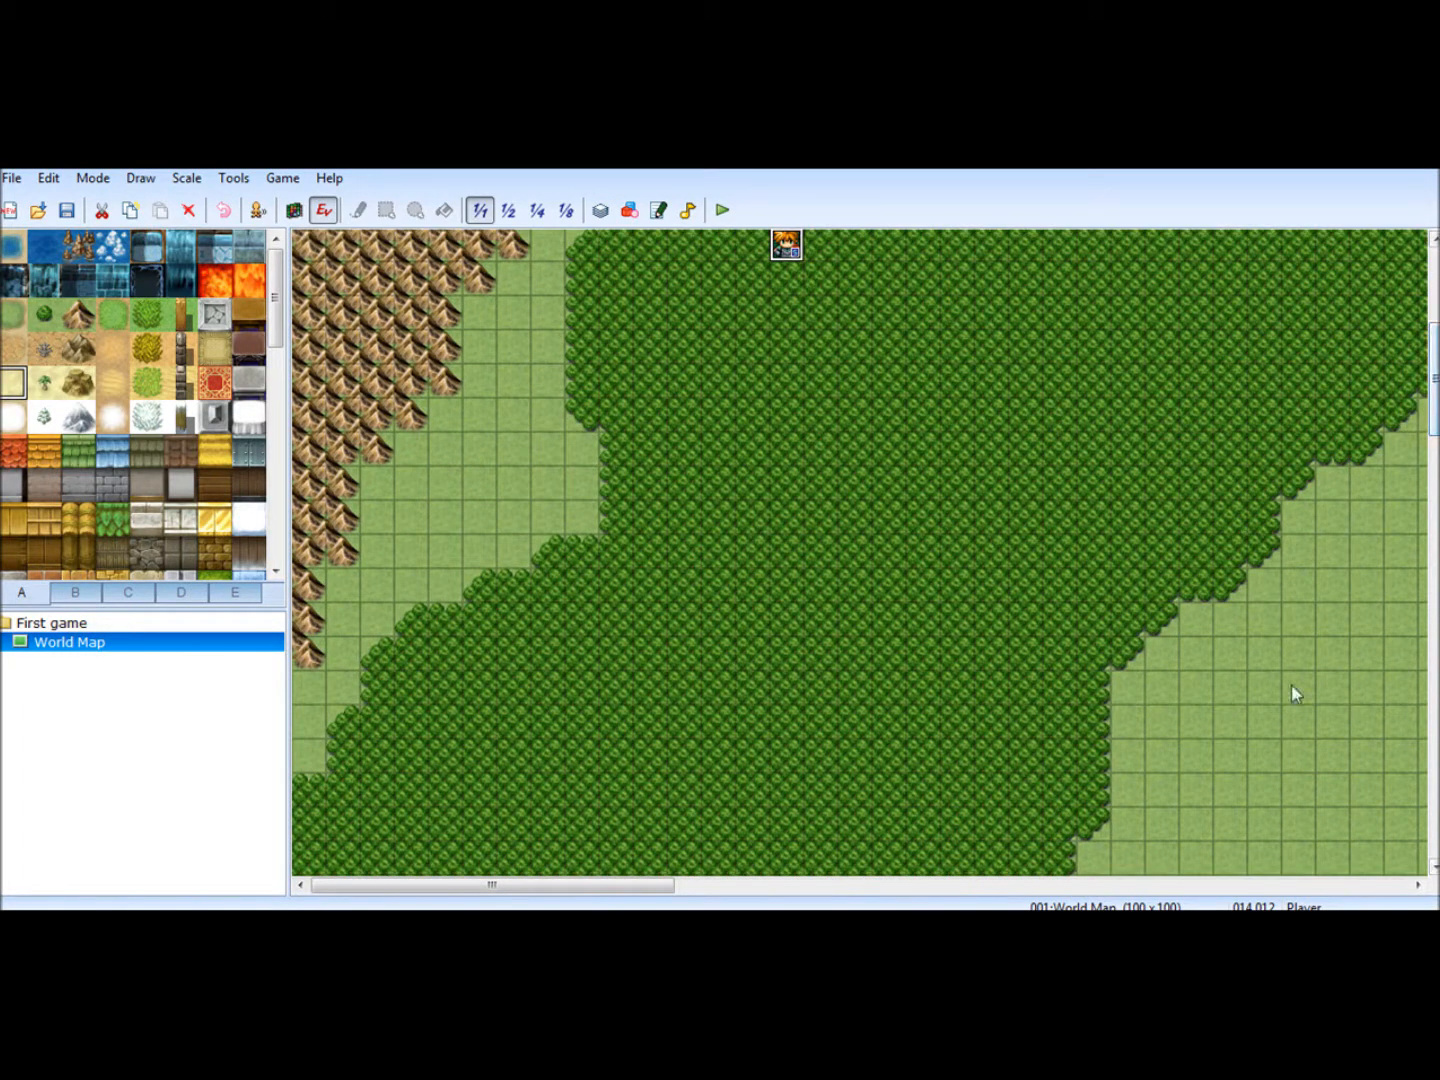
drag(786, 246, 1332, 722)
drag(633, 896, 825, 890)
scroll(755, 373, down, 5)
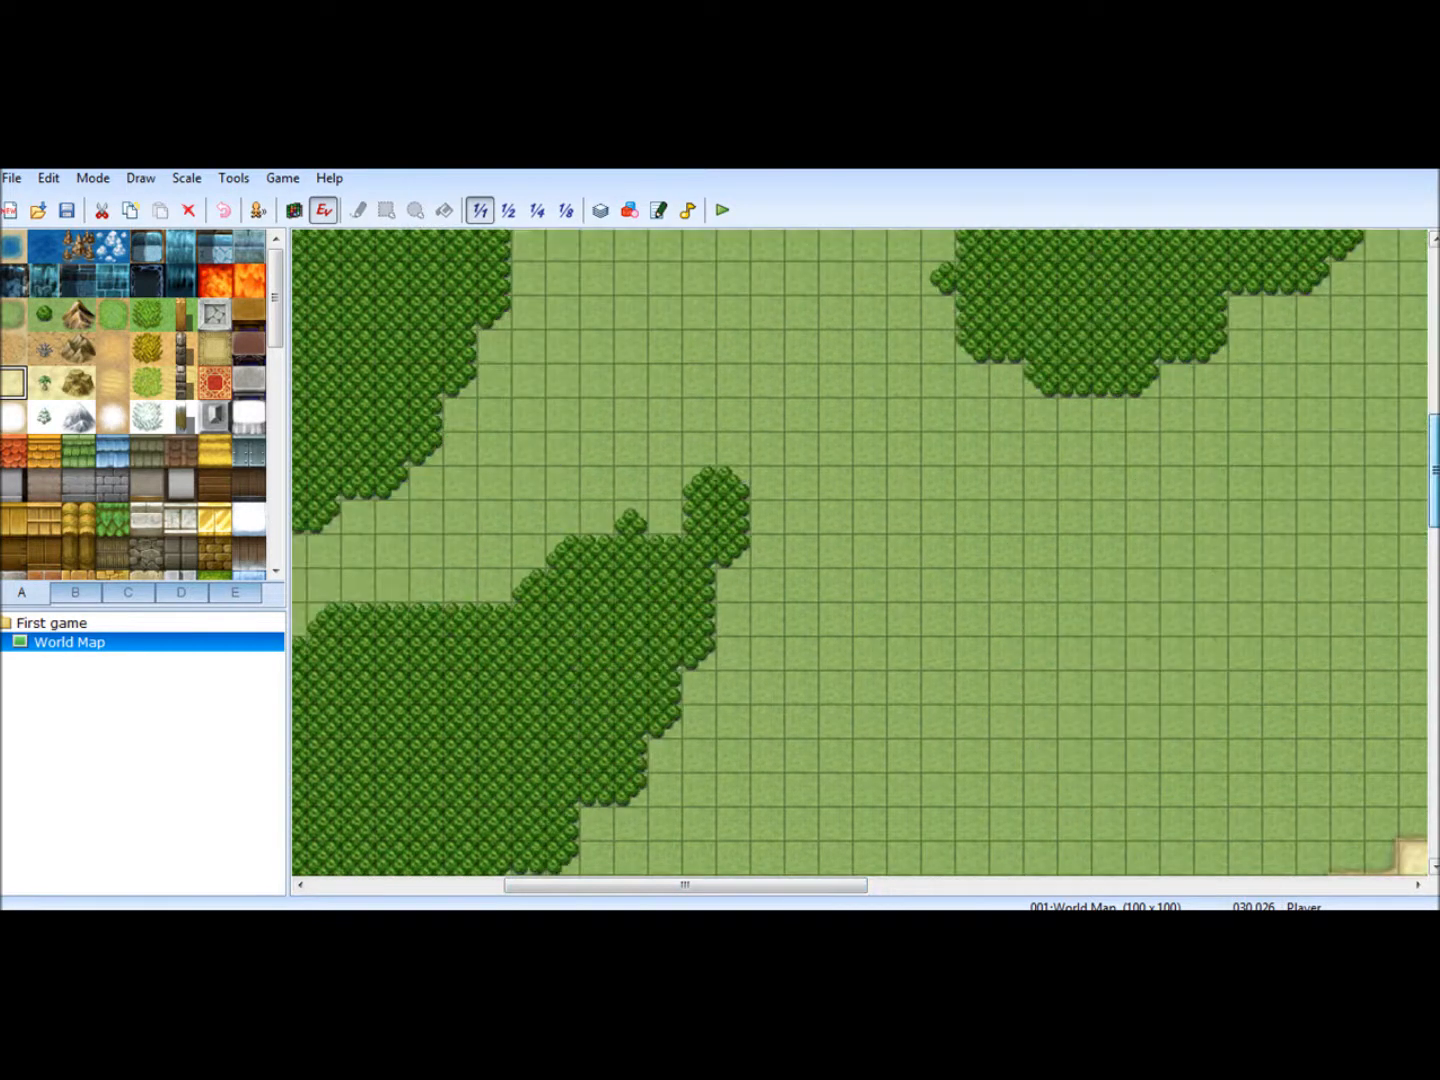
- Move the player's starting position onto the open grassland between the western and eastern forests, at coordinates 033,031
scroll(755, 374, up, 2)
drag(734, 424, 836, 595)
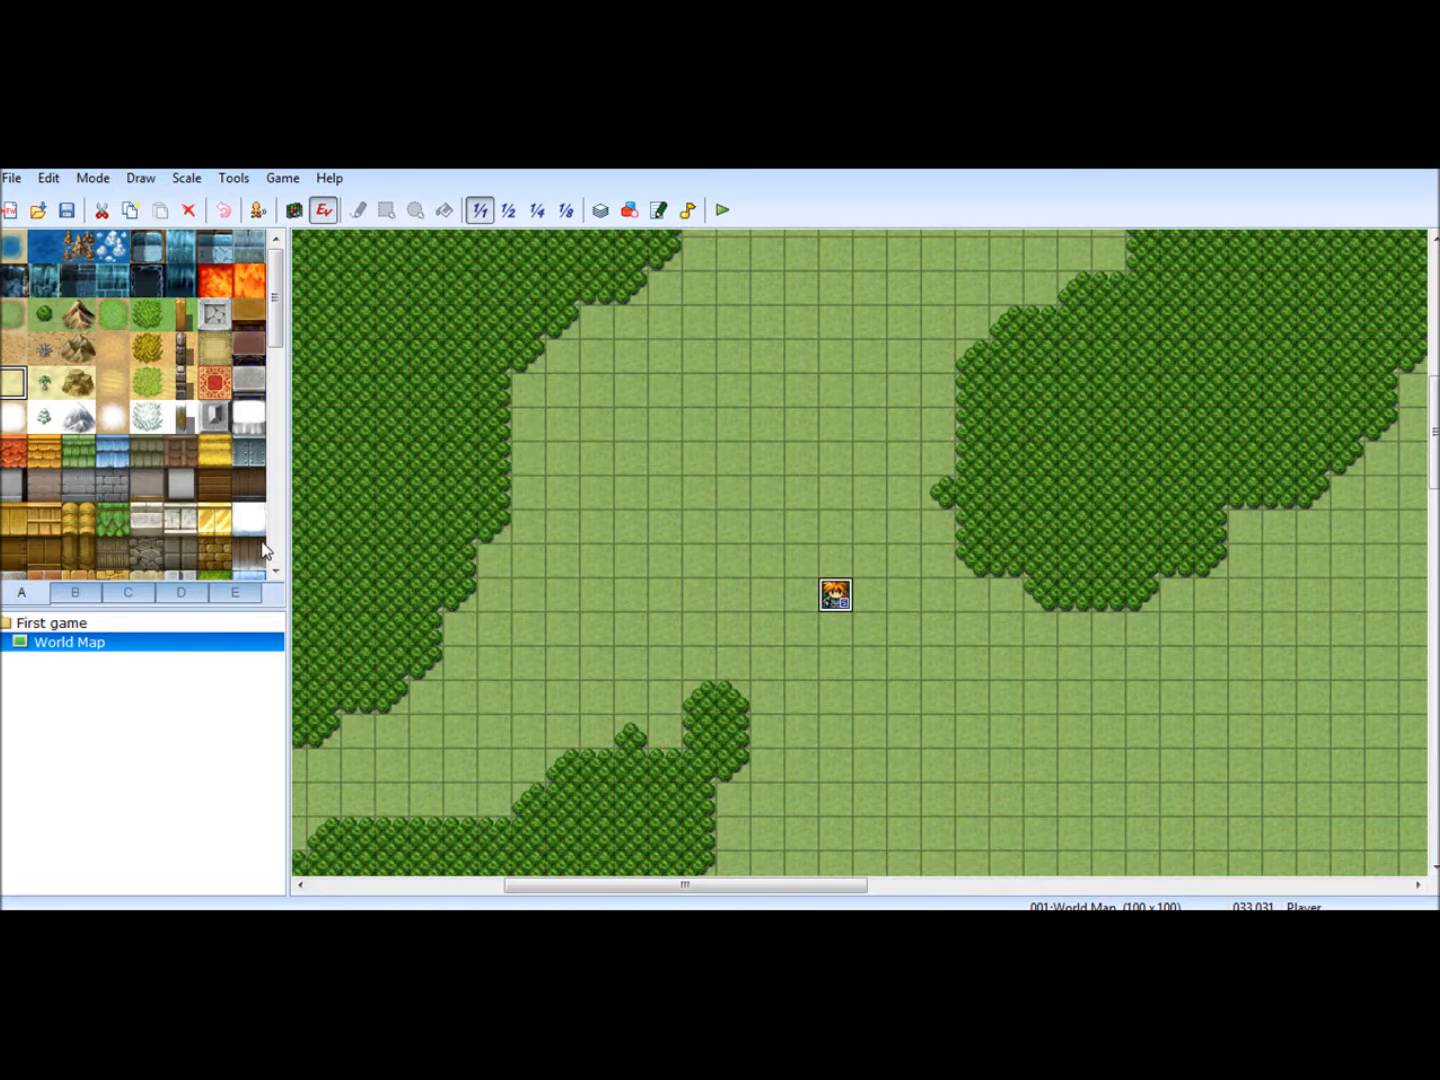
- In map editing mode, place the grey castle with green roofs from tile set B on the grassland northwest of the player's start
click(76, 593)
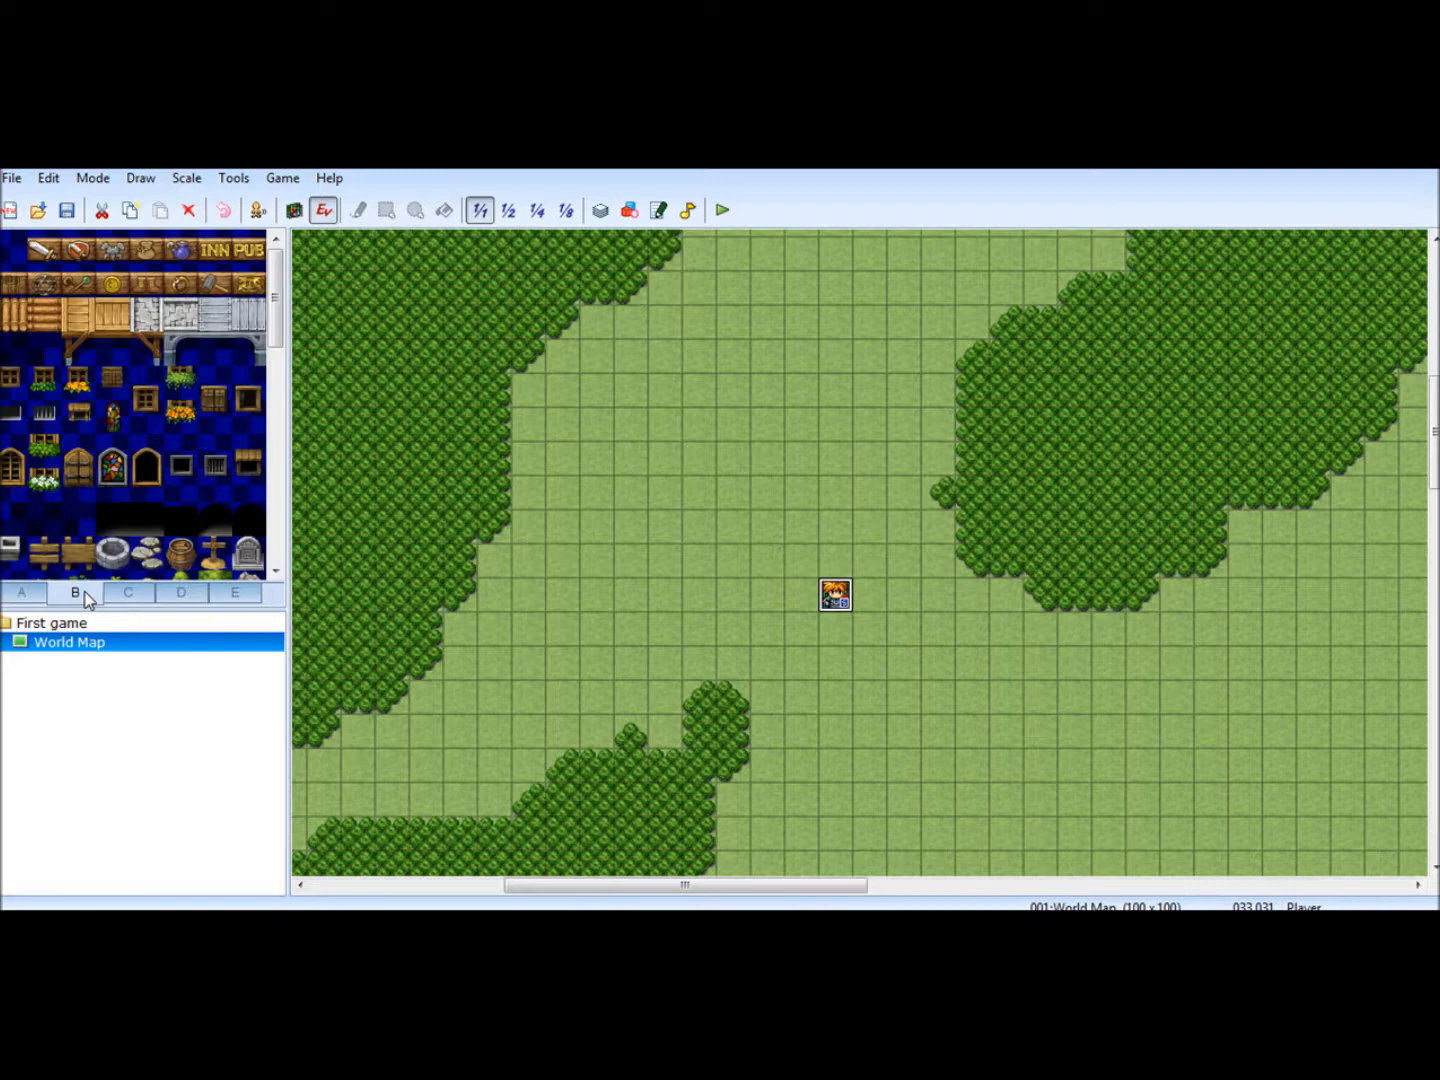
drag(274, 281, 295, 538)
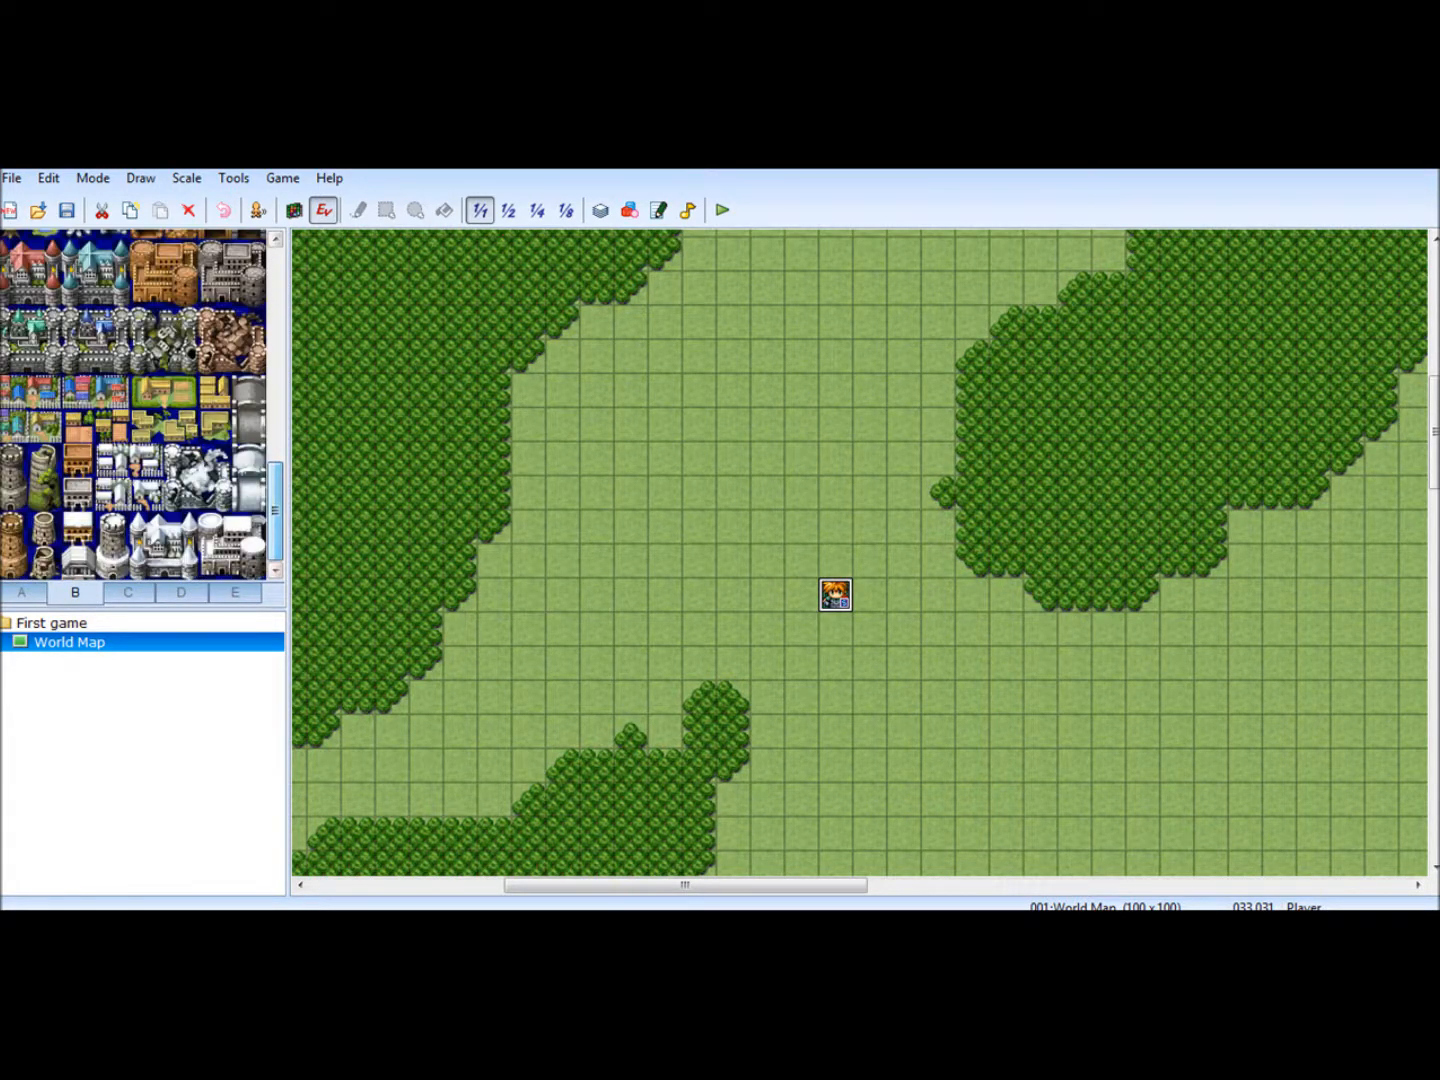
drag(8, 323, 42, 362)
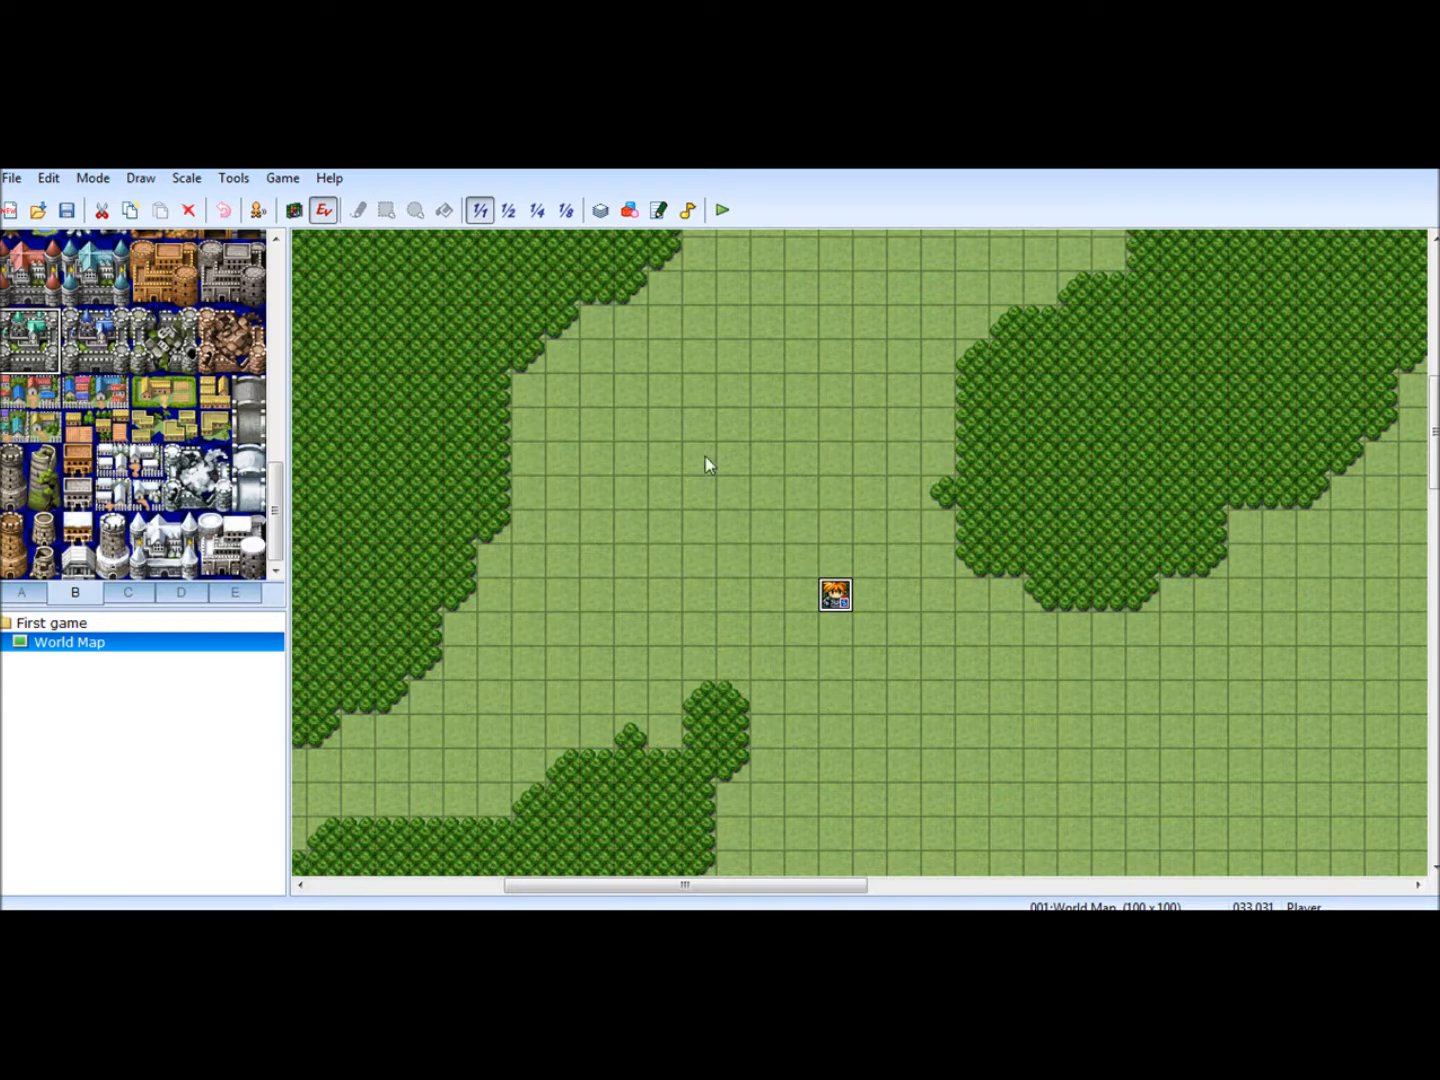
click(294, 210)
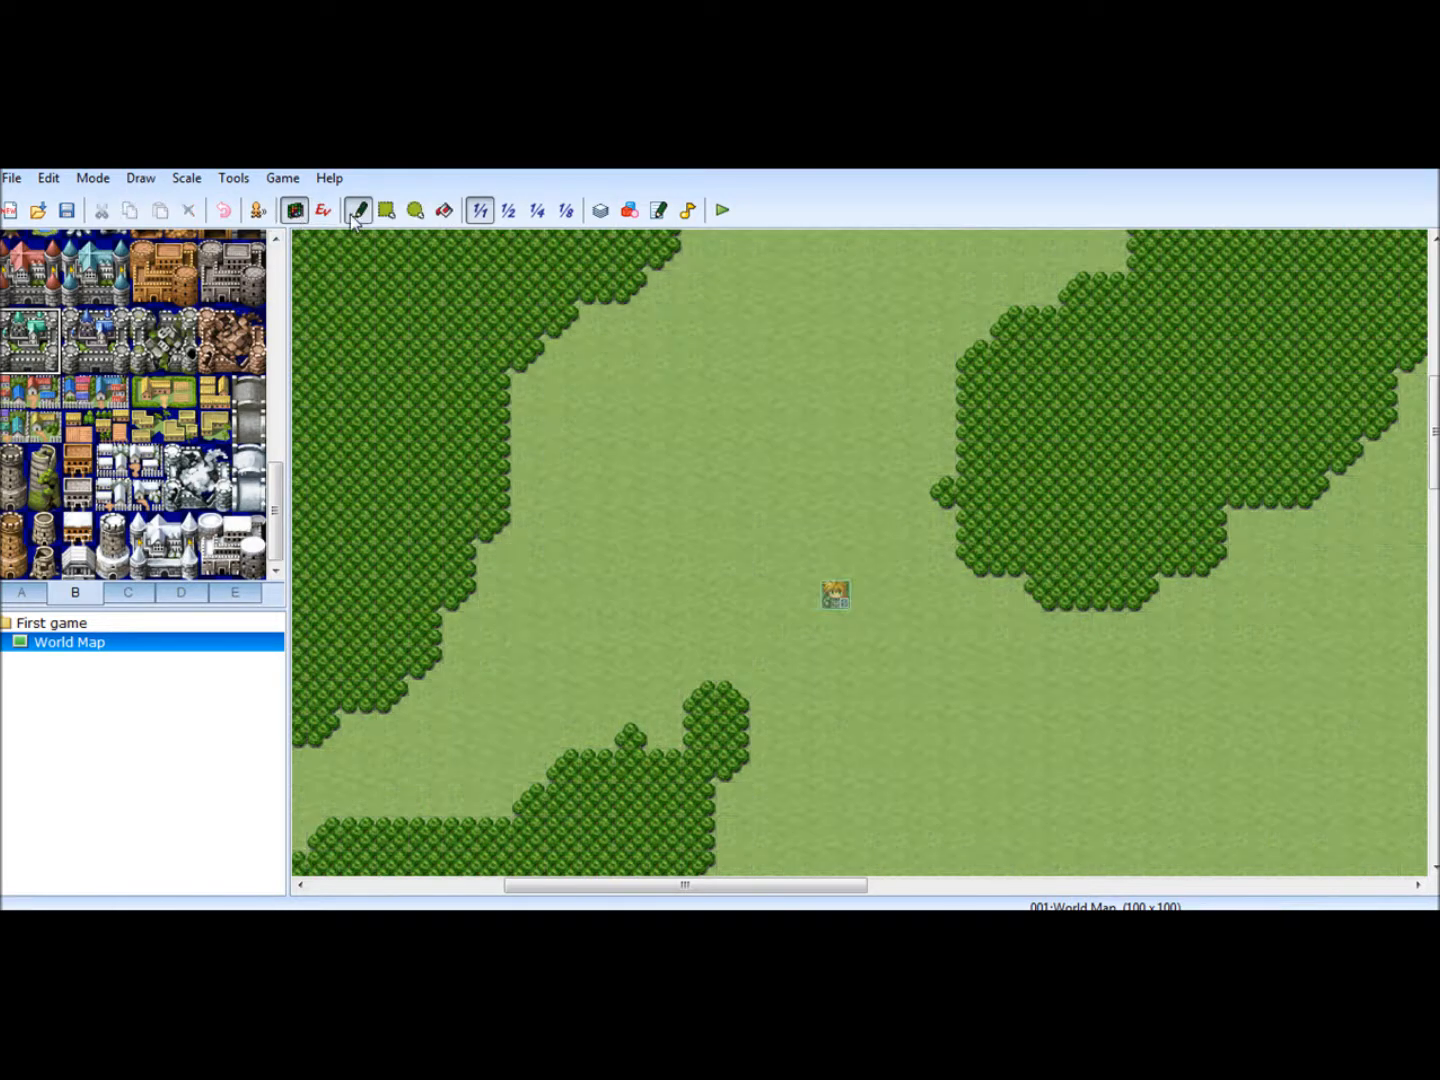
click(704, 419)
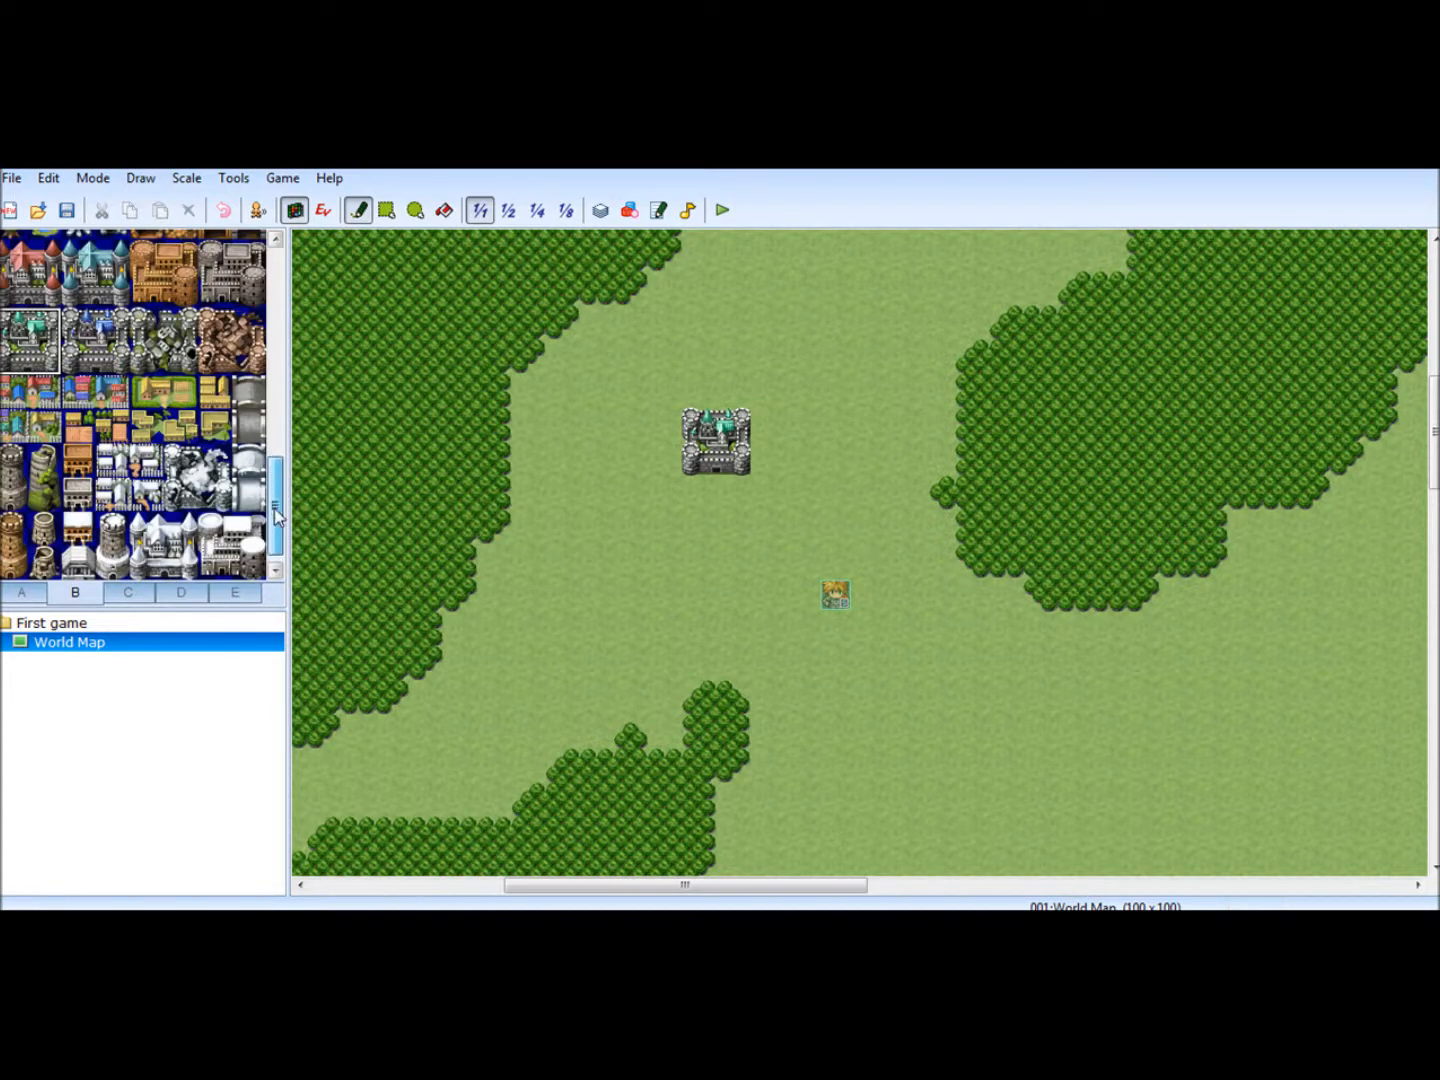
- Place single round stone towers northeast, southwest and northwest of the castle, undoing the doubled tower from the first placement
drag(17, 465, 17, 495)
drag(934, 262, 935, 287)
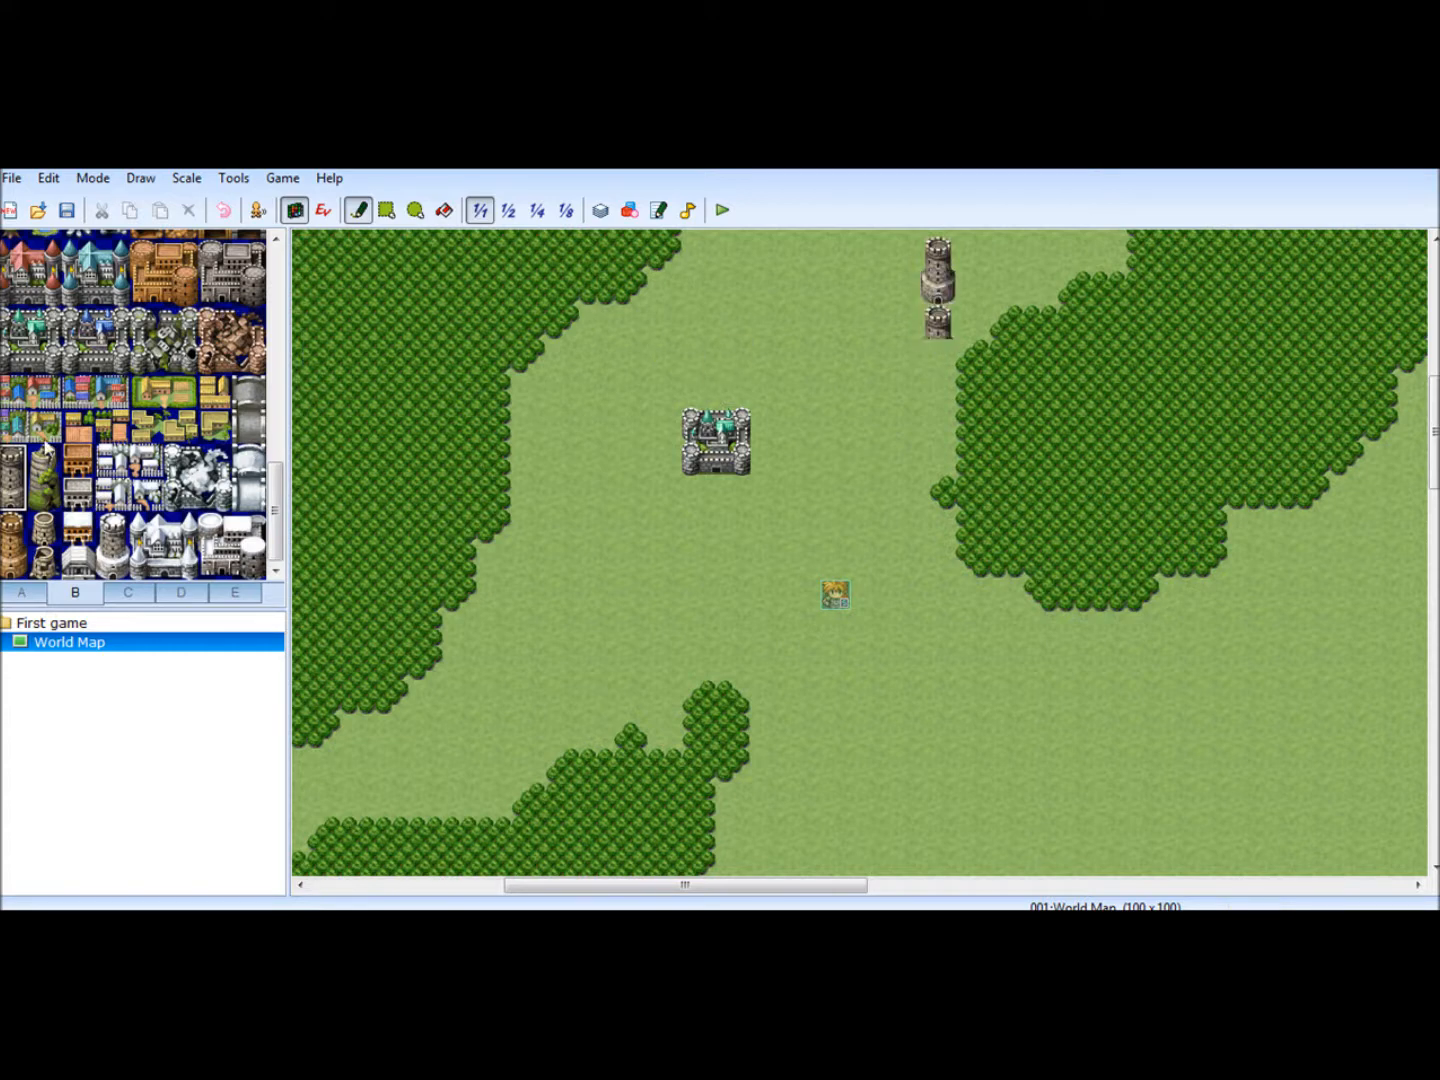
click(222, 210)
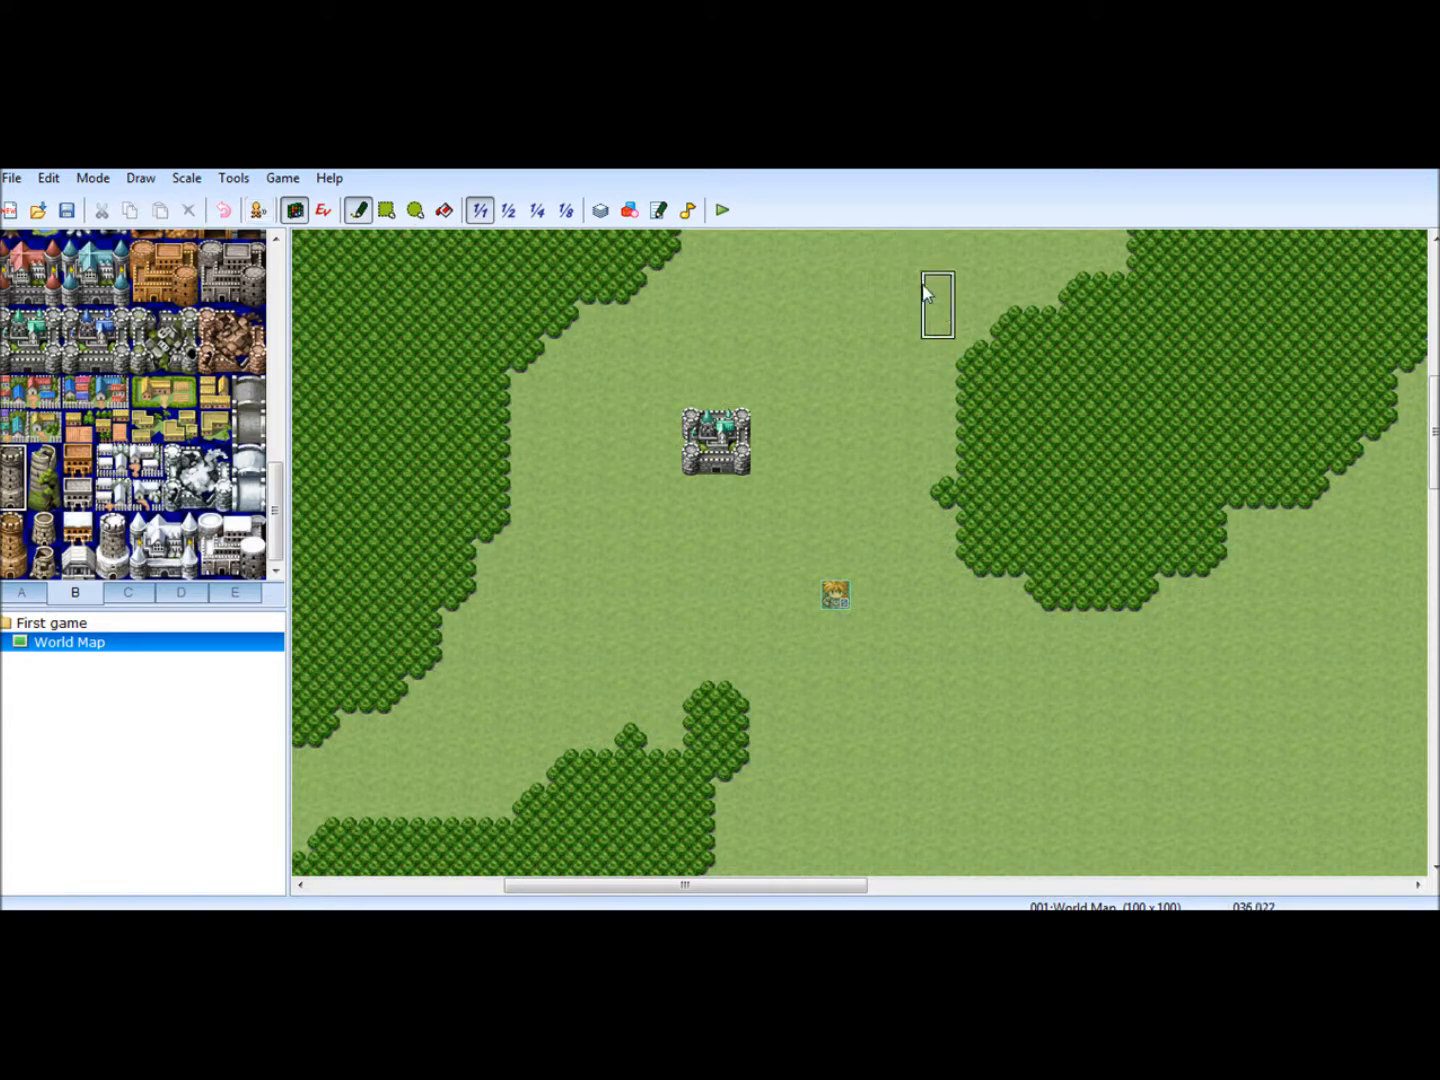
click(905, 291)
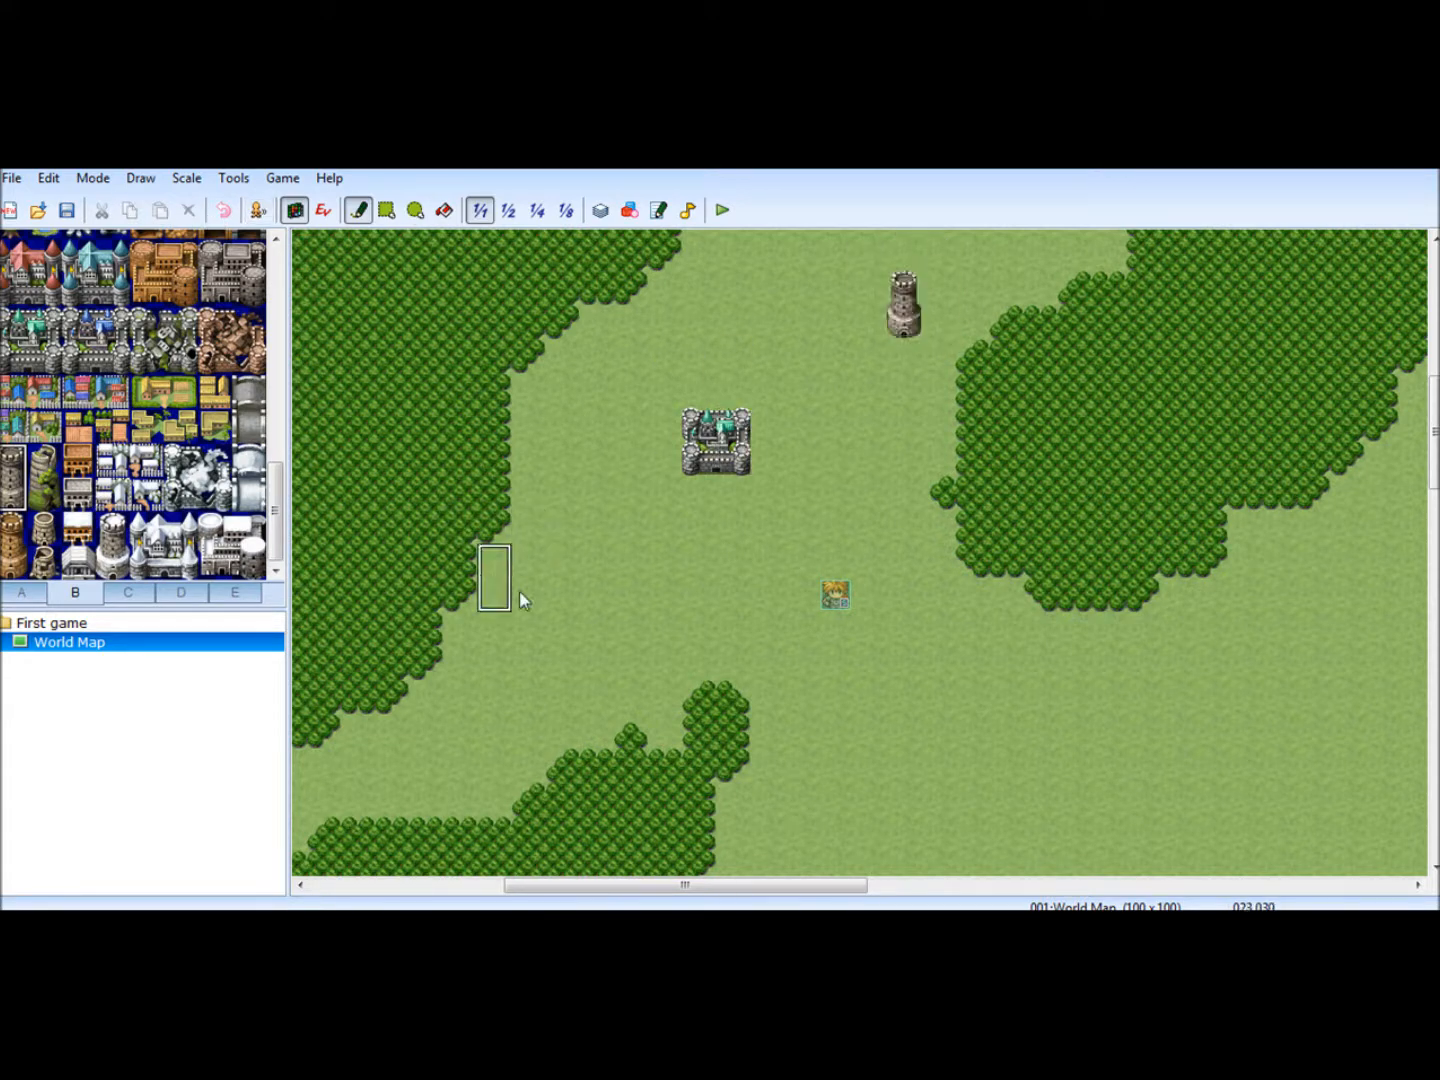
click(530, 630)
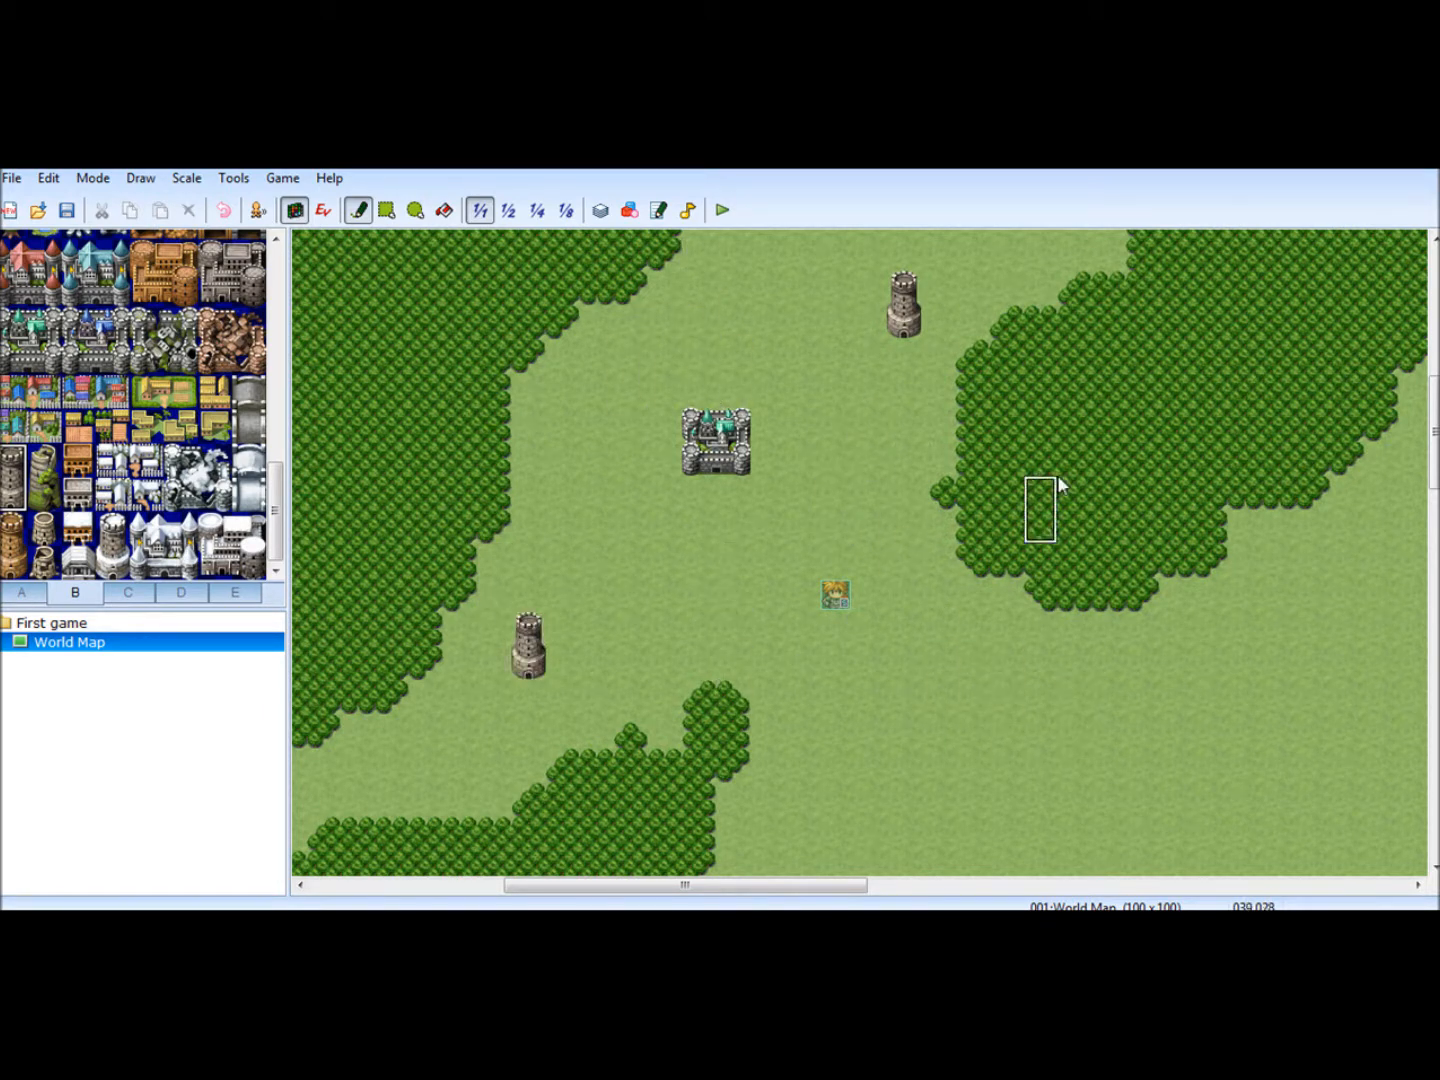
click(558, 318)
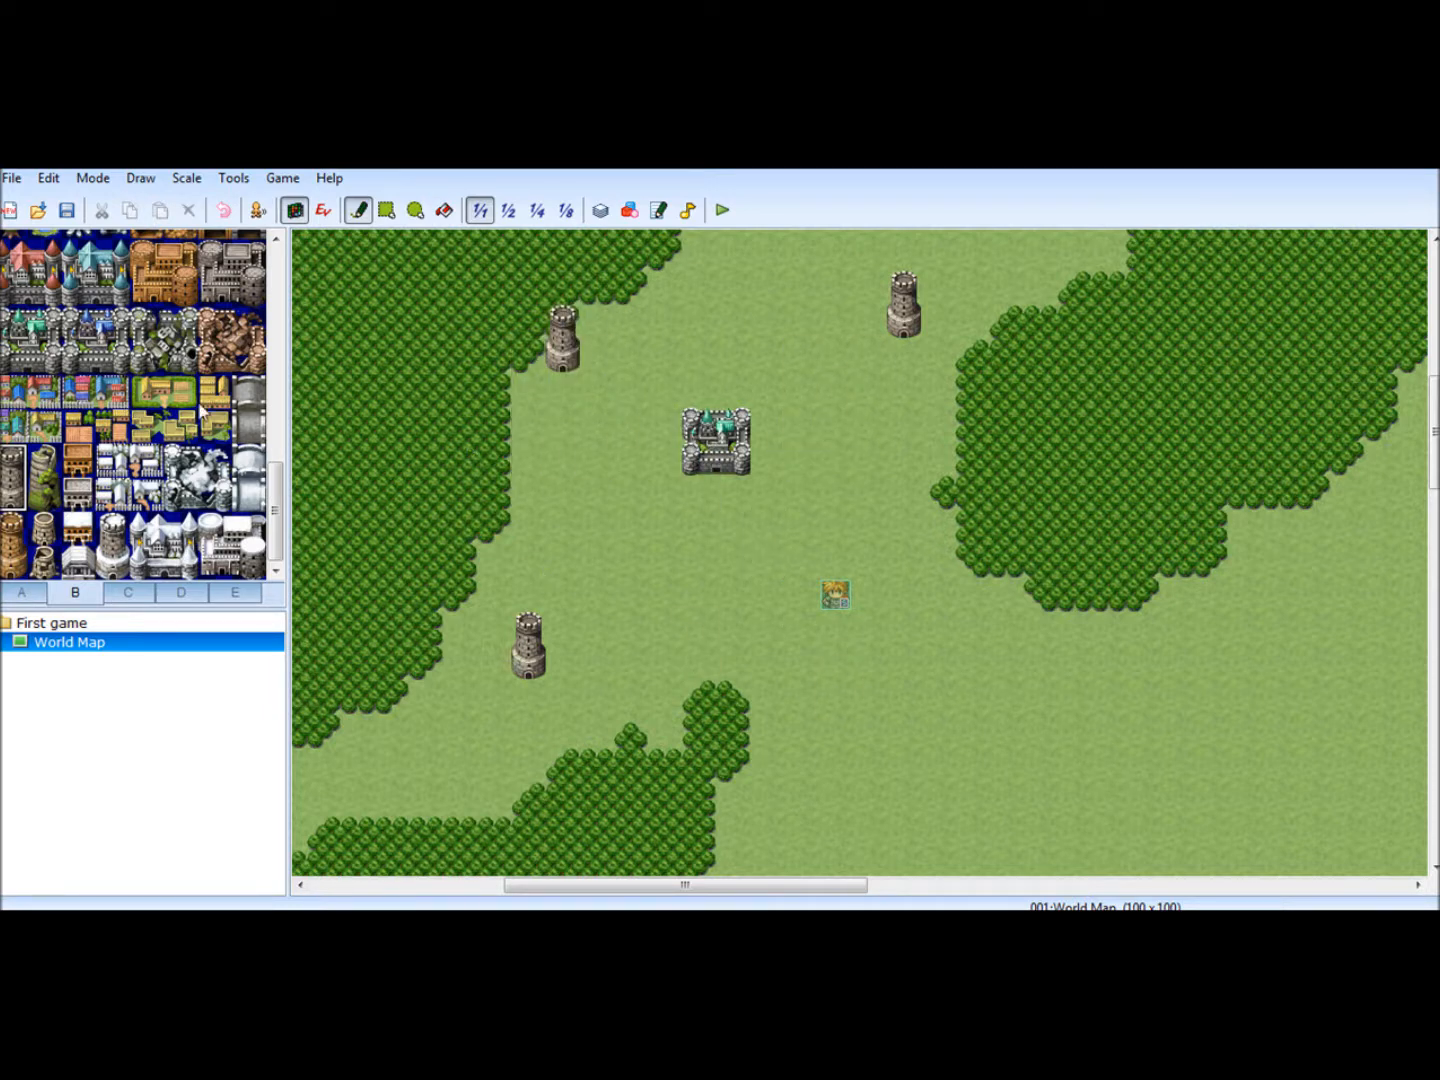
- Save the project, launch a playtest and start a new game
scroll(177, 490, up, 10)
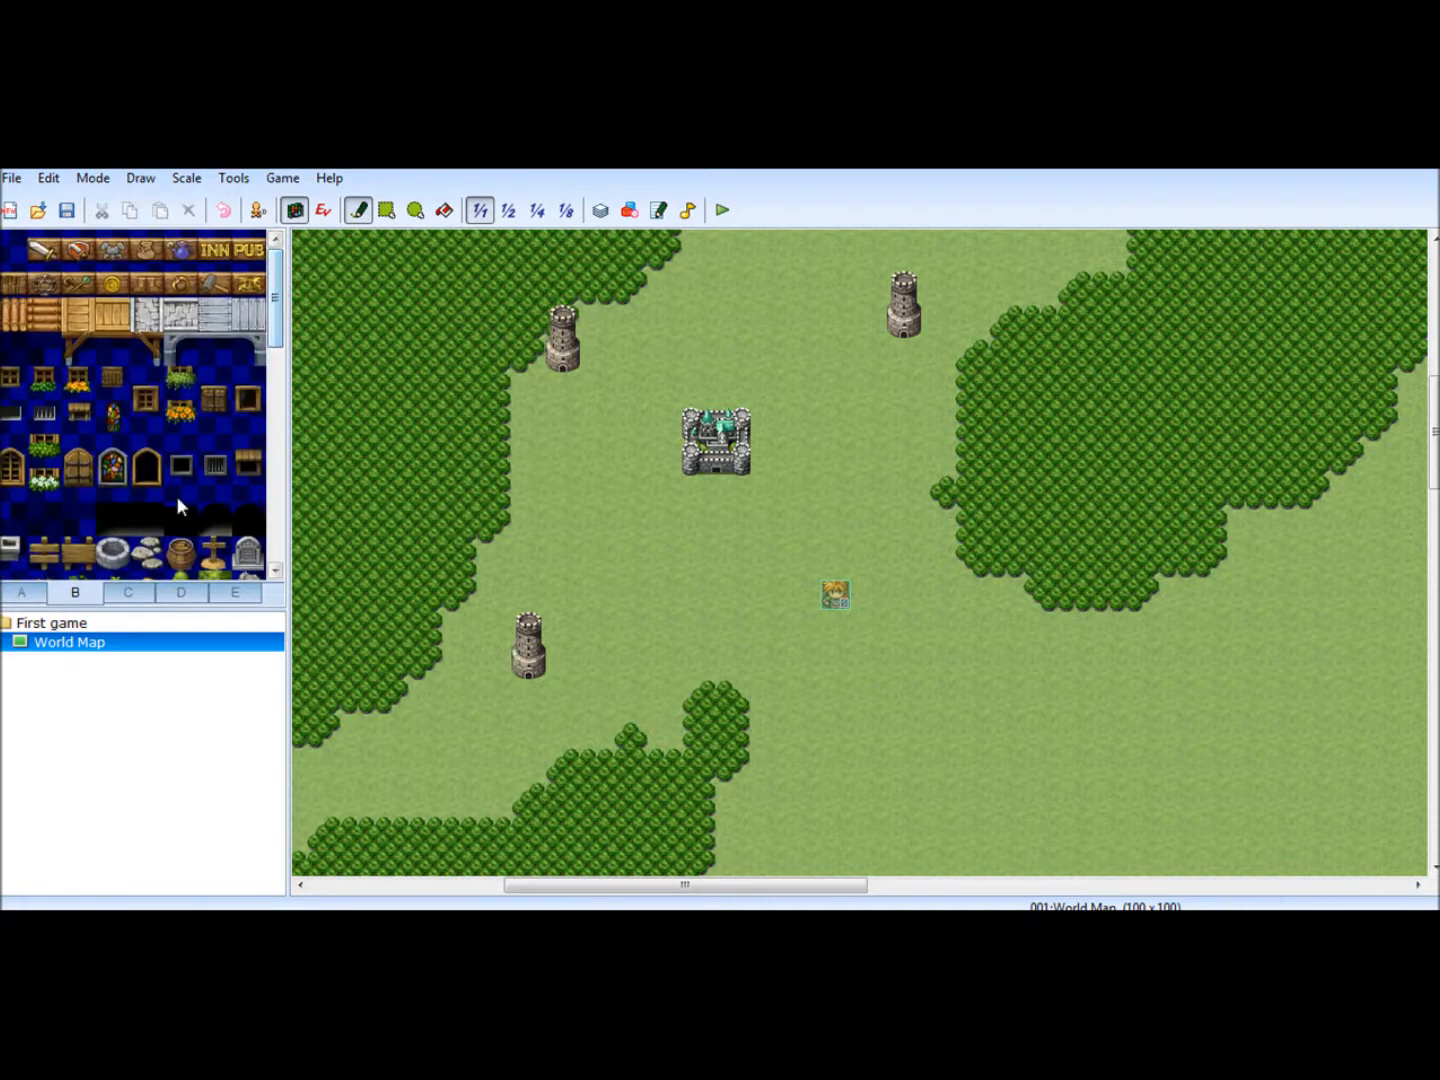
click(64, 211)
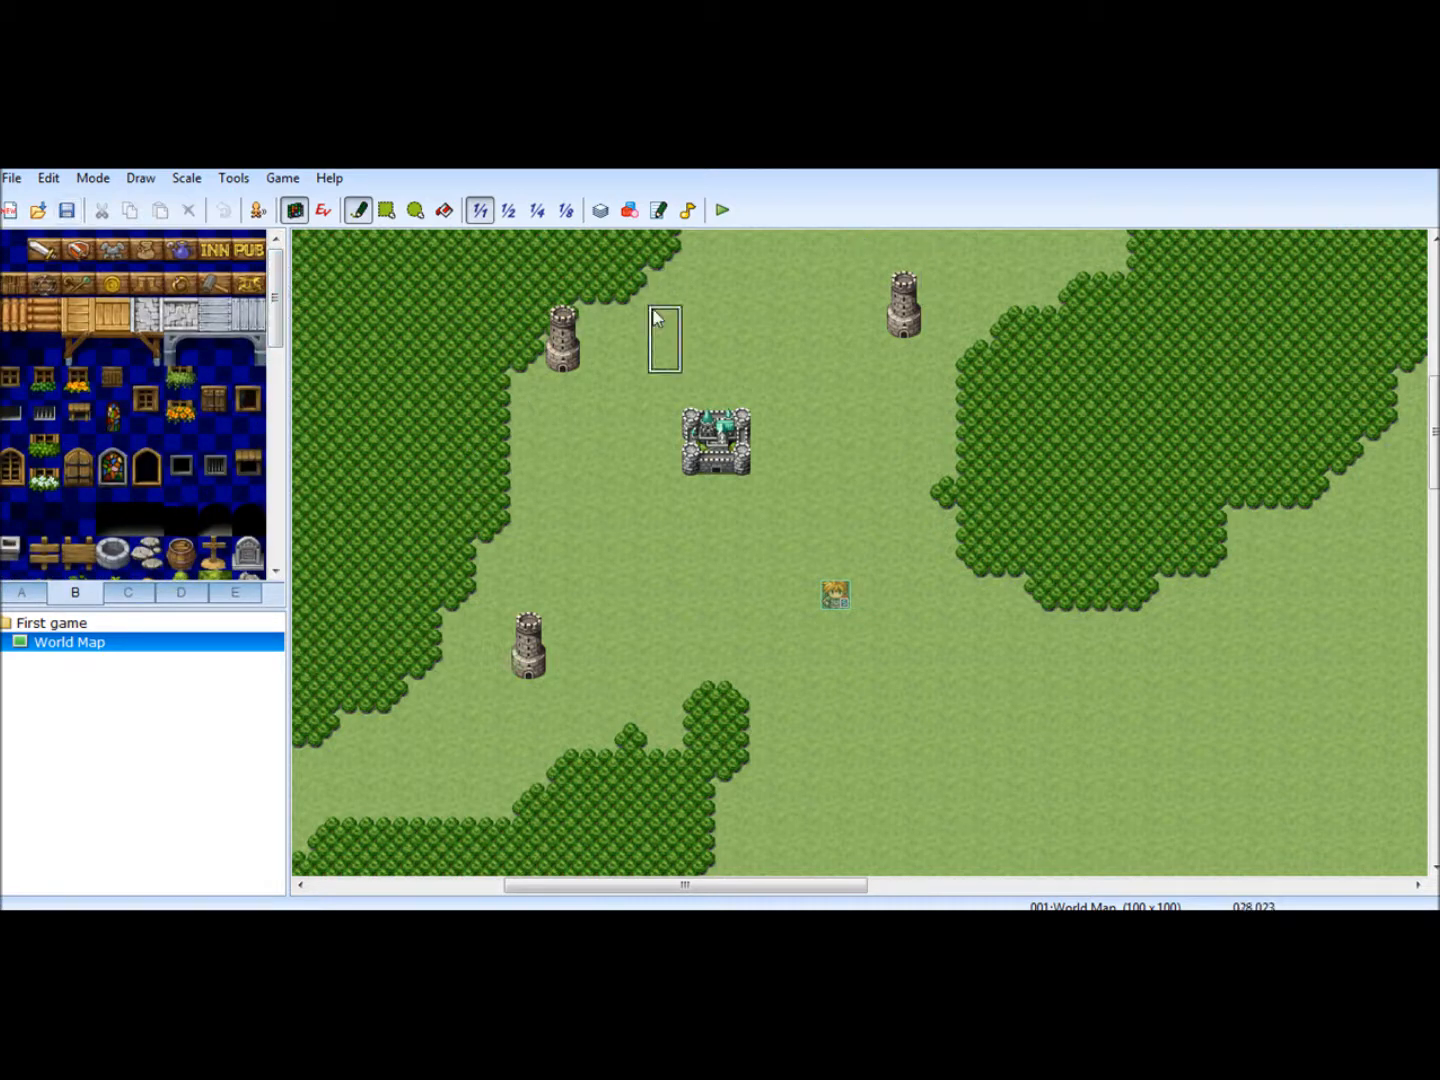
click(722, 210)
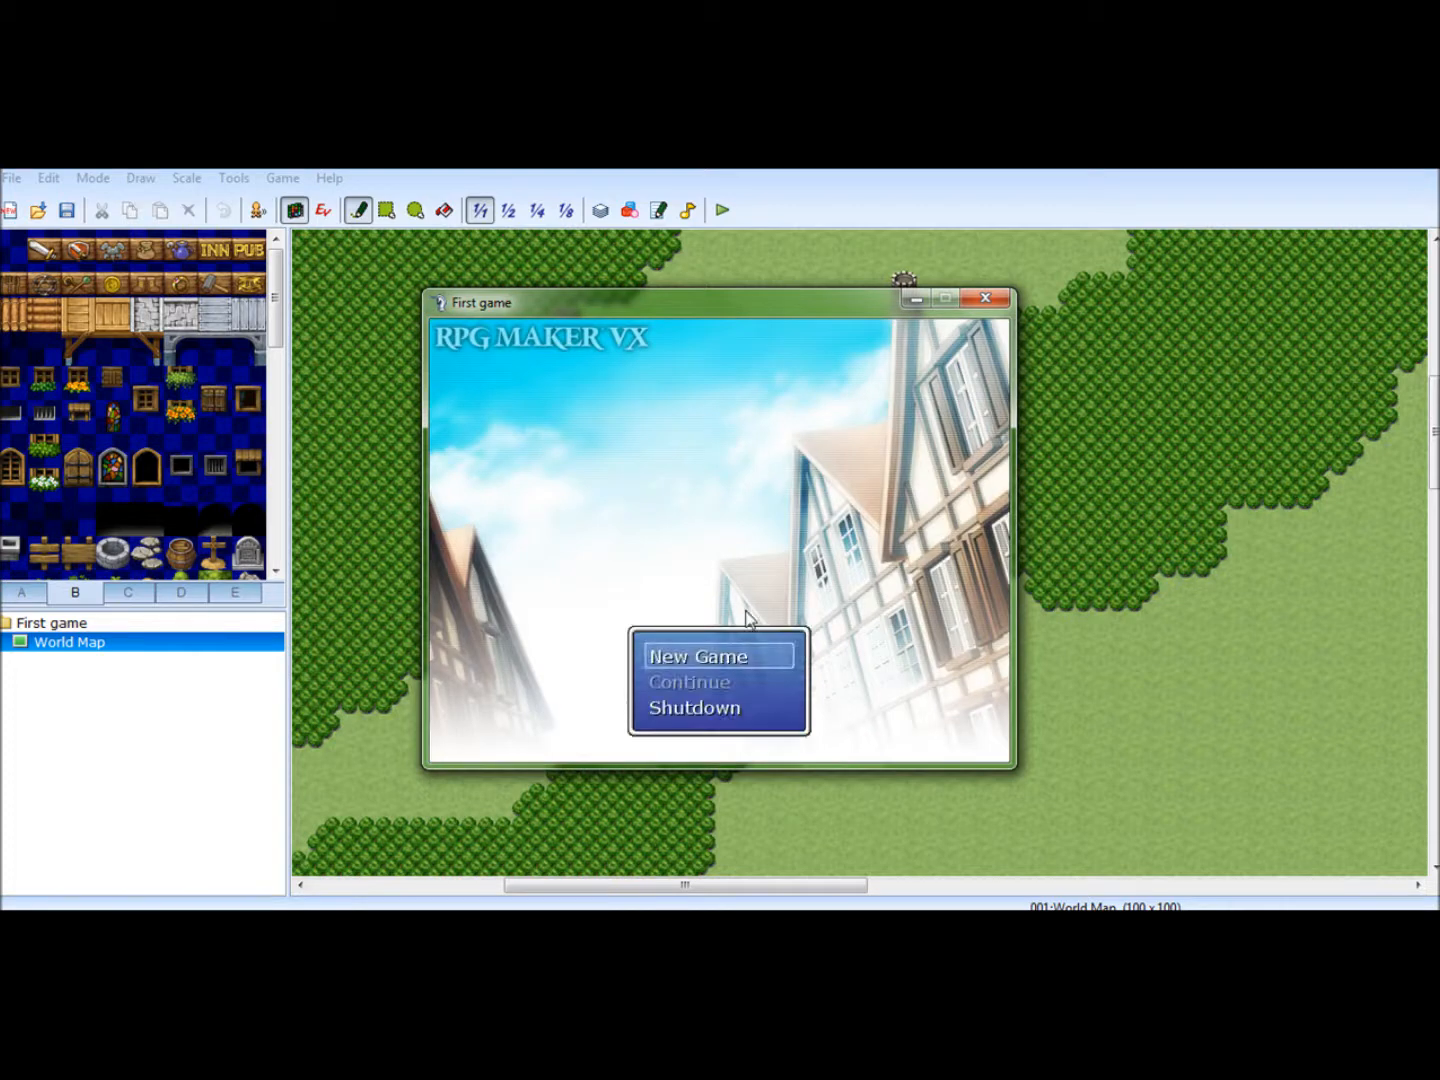
key(Return)
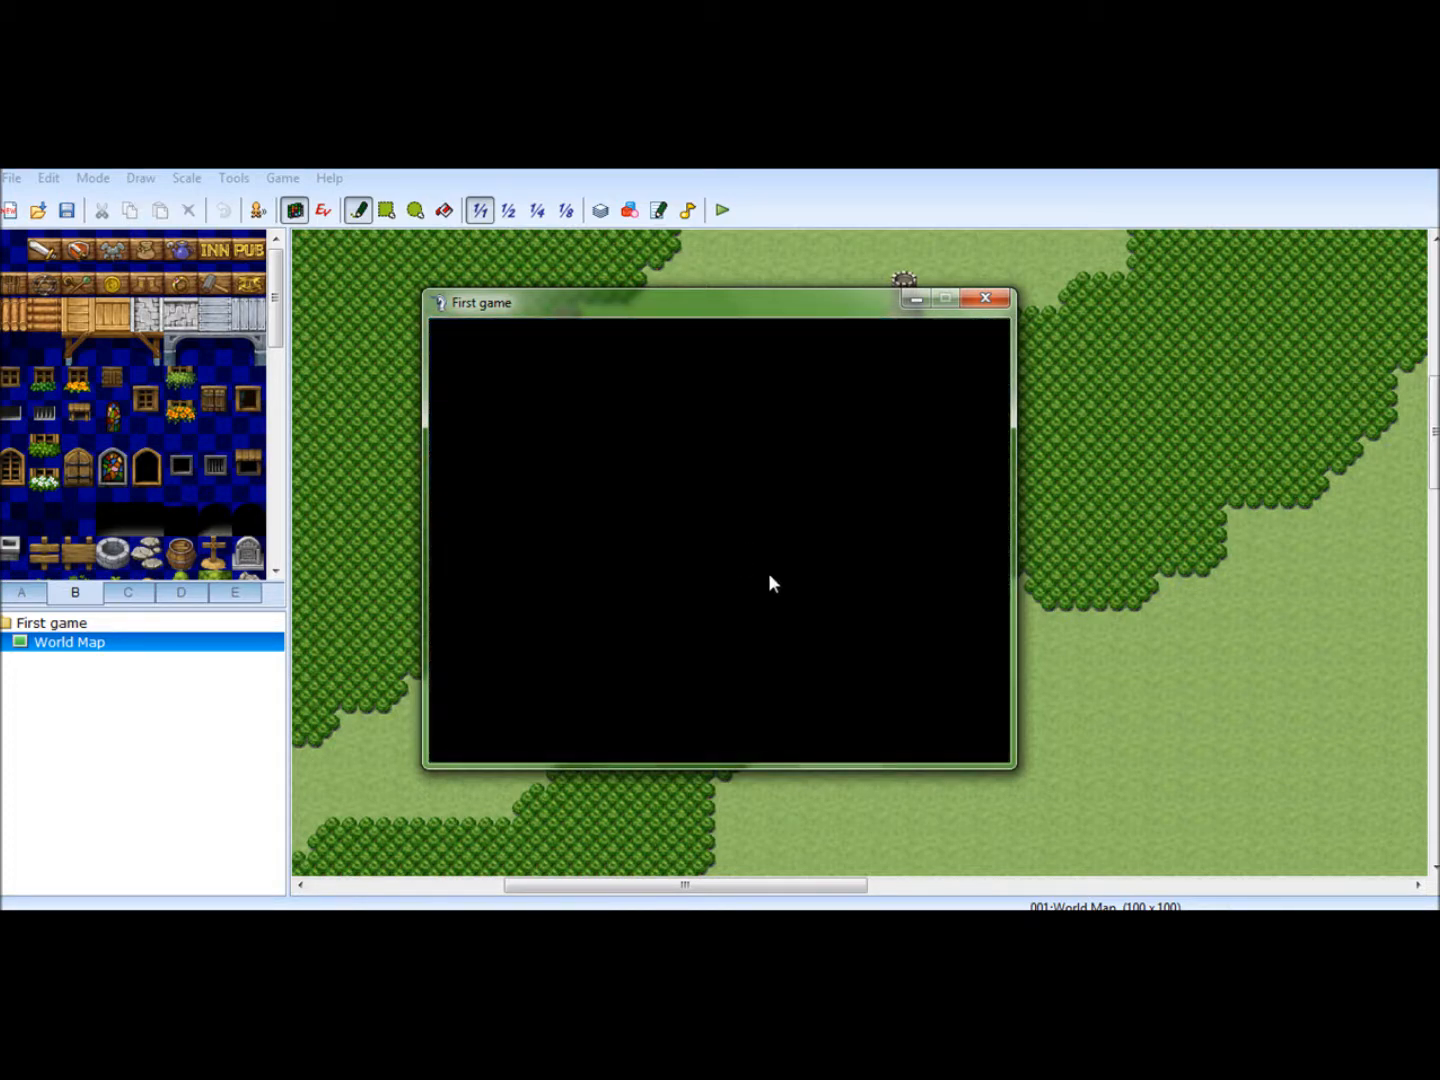
- Walk the character up to the castle, around its east side and on to the forest edge by the northwest tower
key(Left)
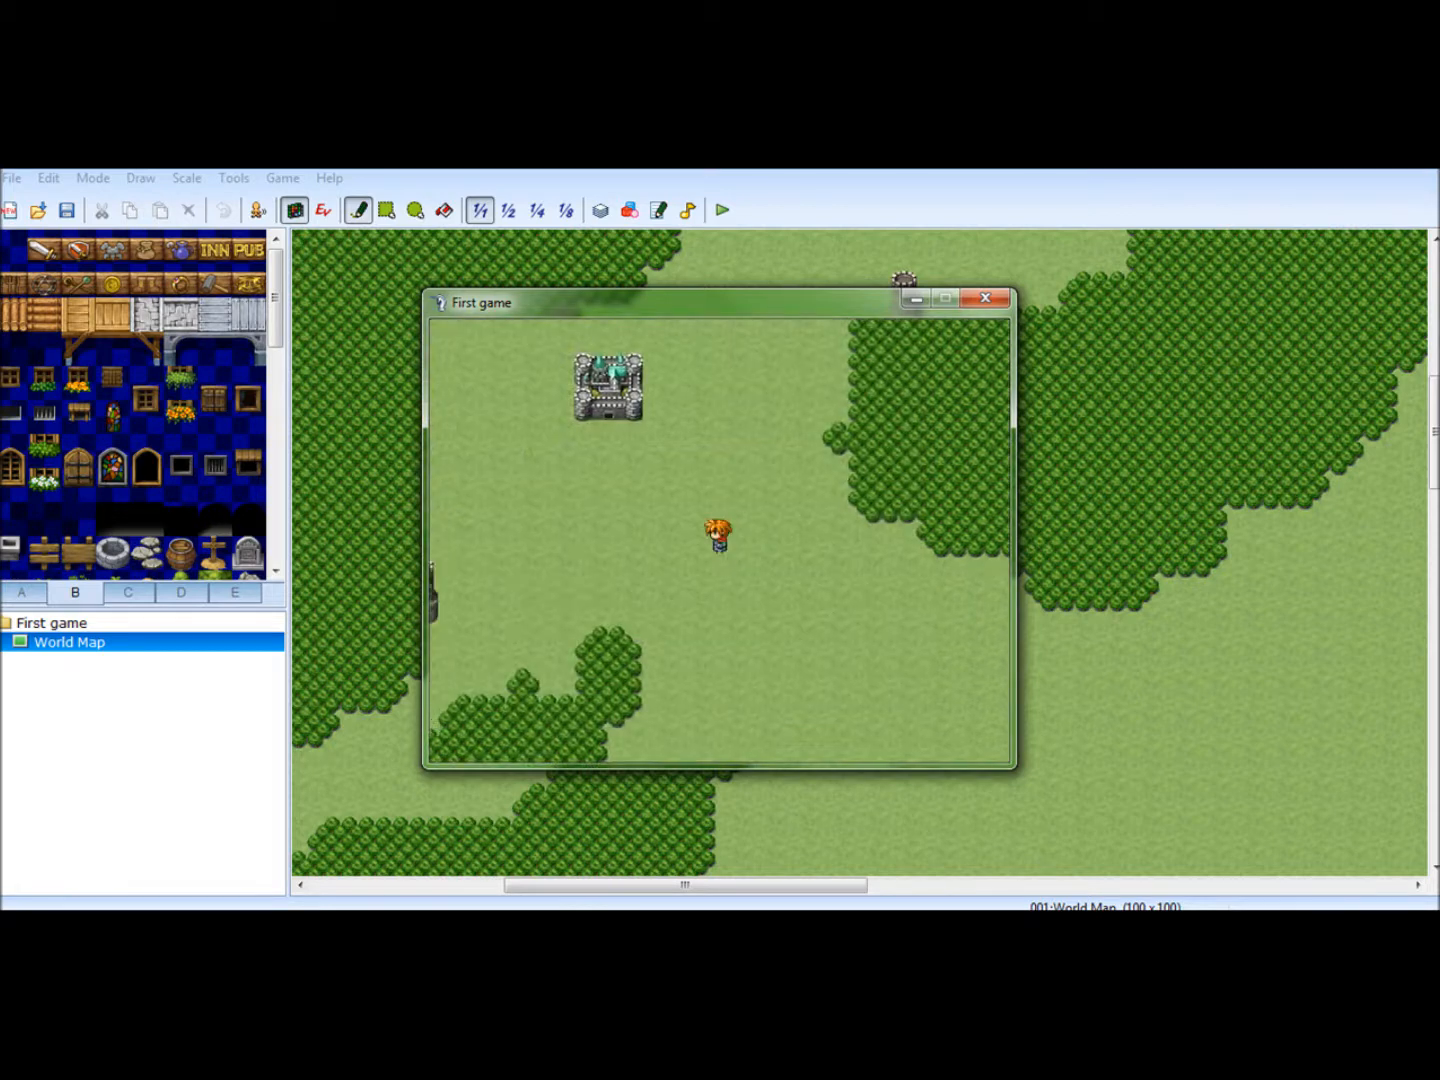
key(Up)
key(Right)
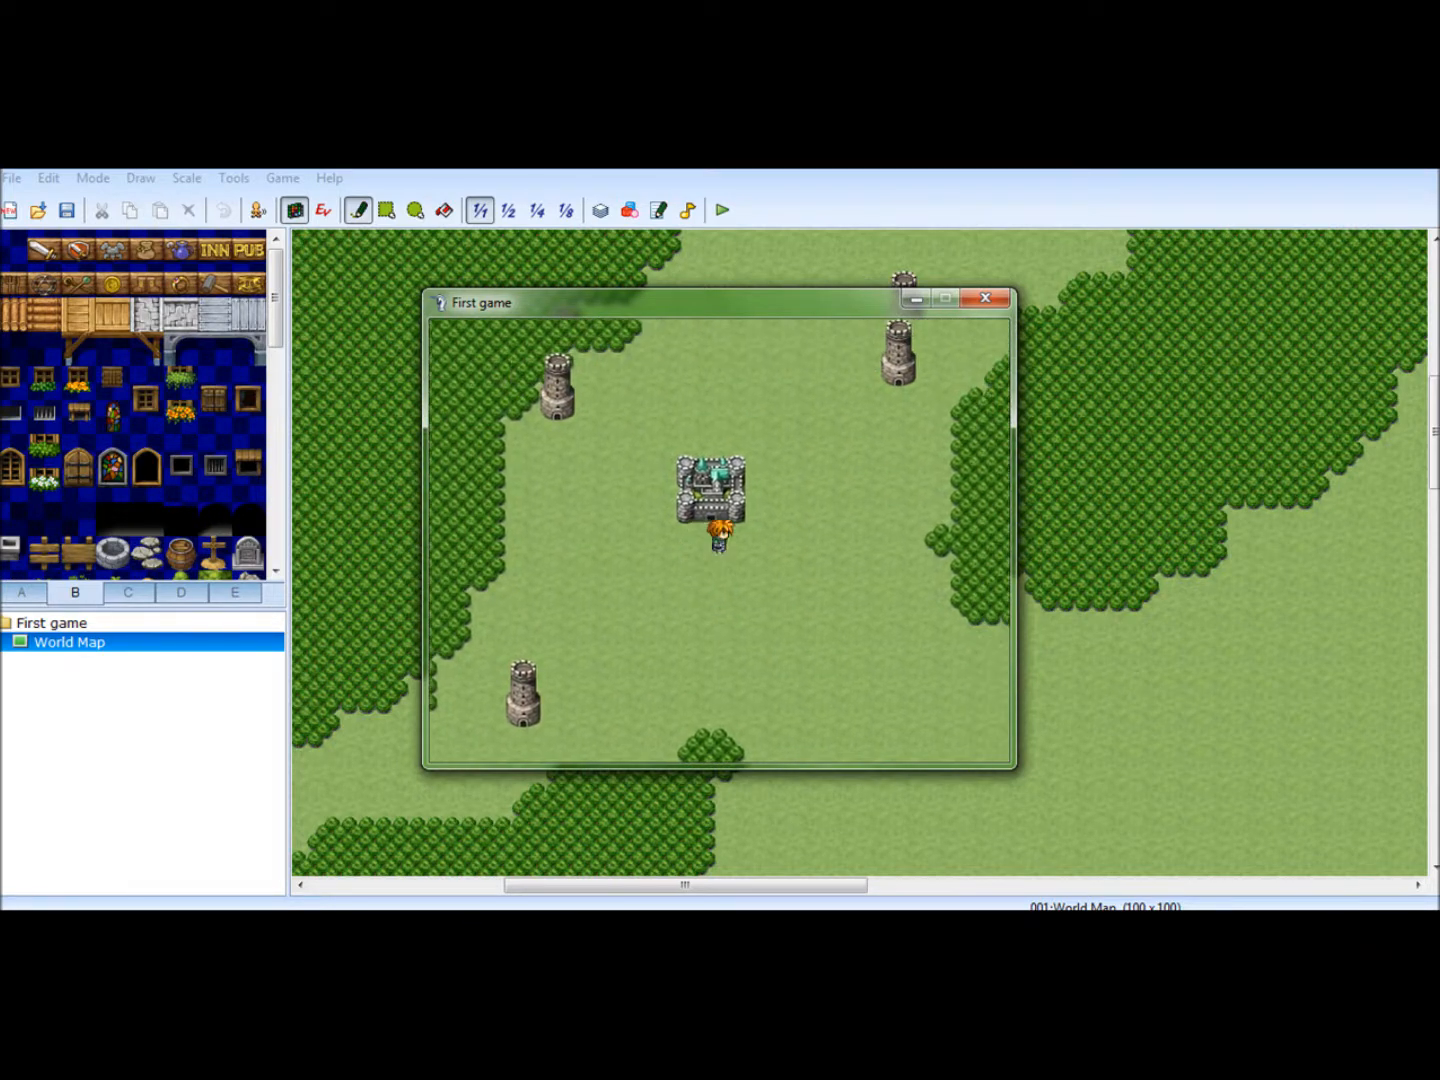
key(Up)
key(Up)
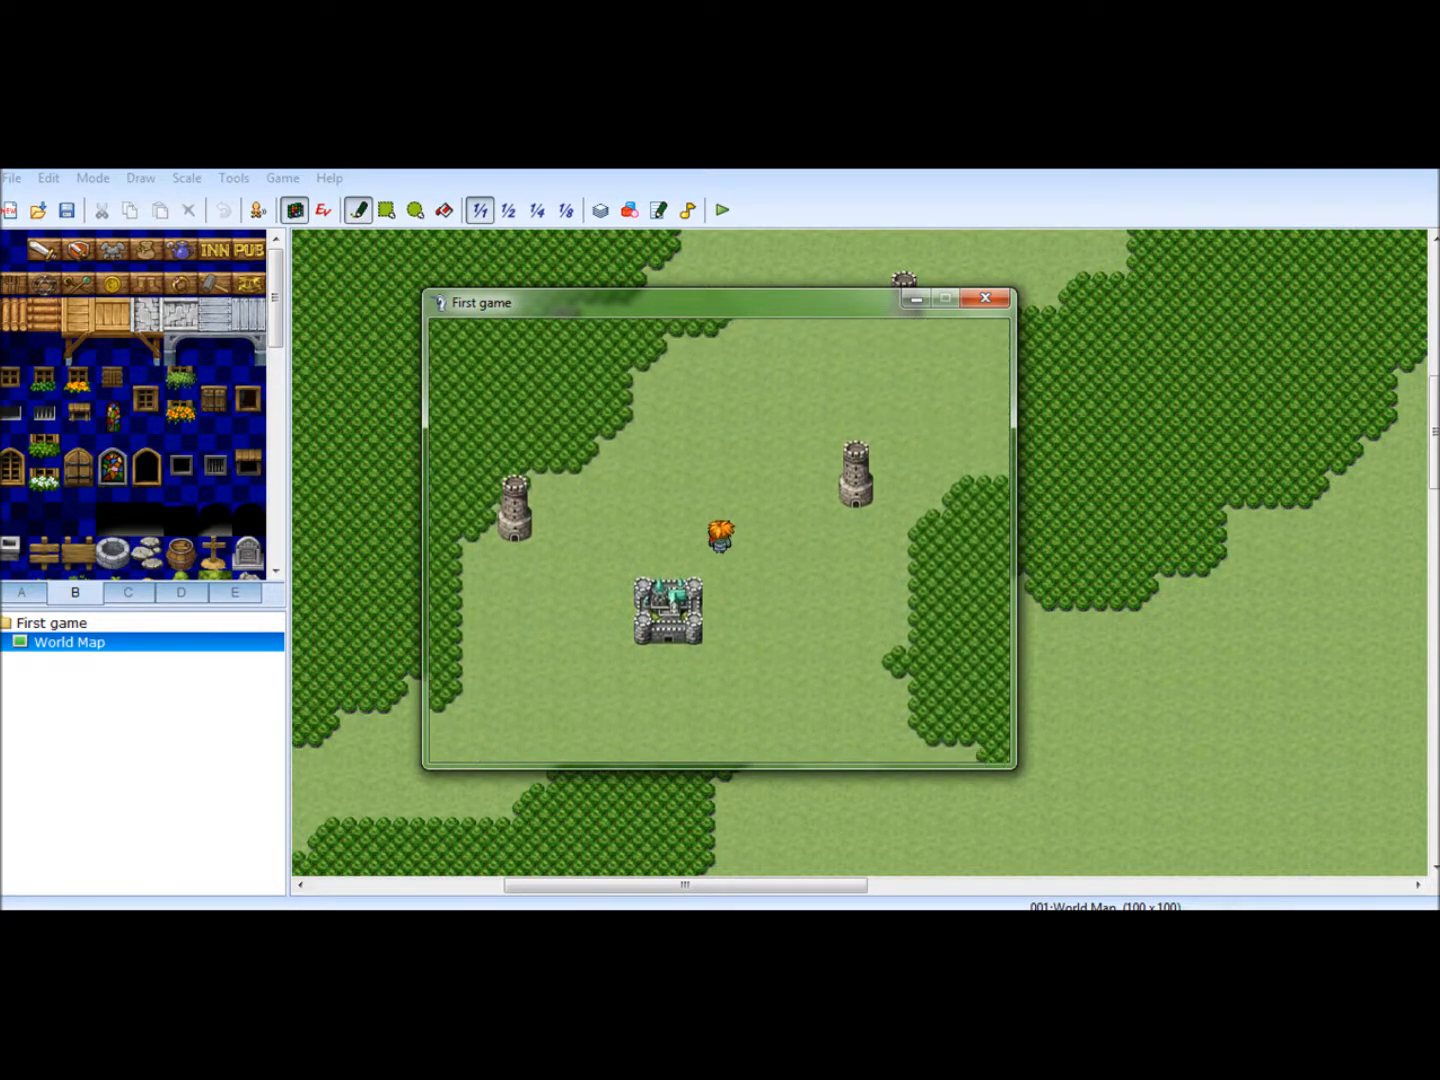
key(Left)
- Walk the character northwest through the forest towards the mountains to test passability, and close the playtest
key(Up)
key(Left)
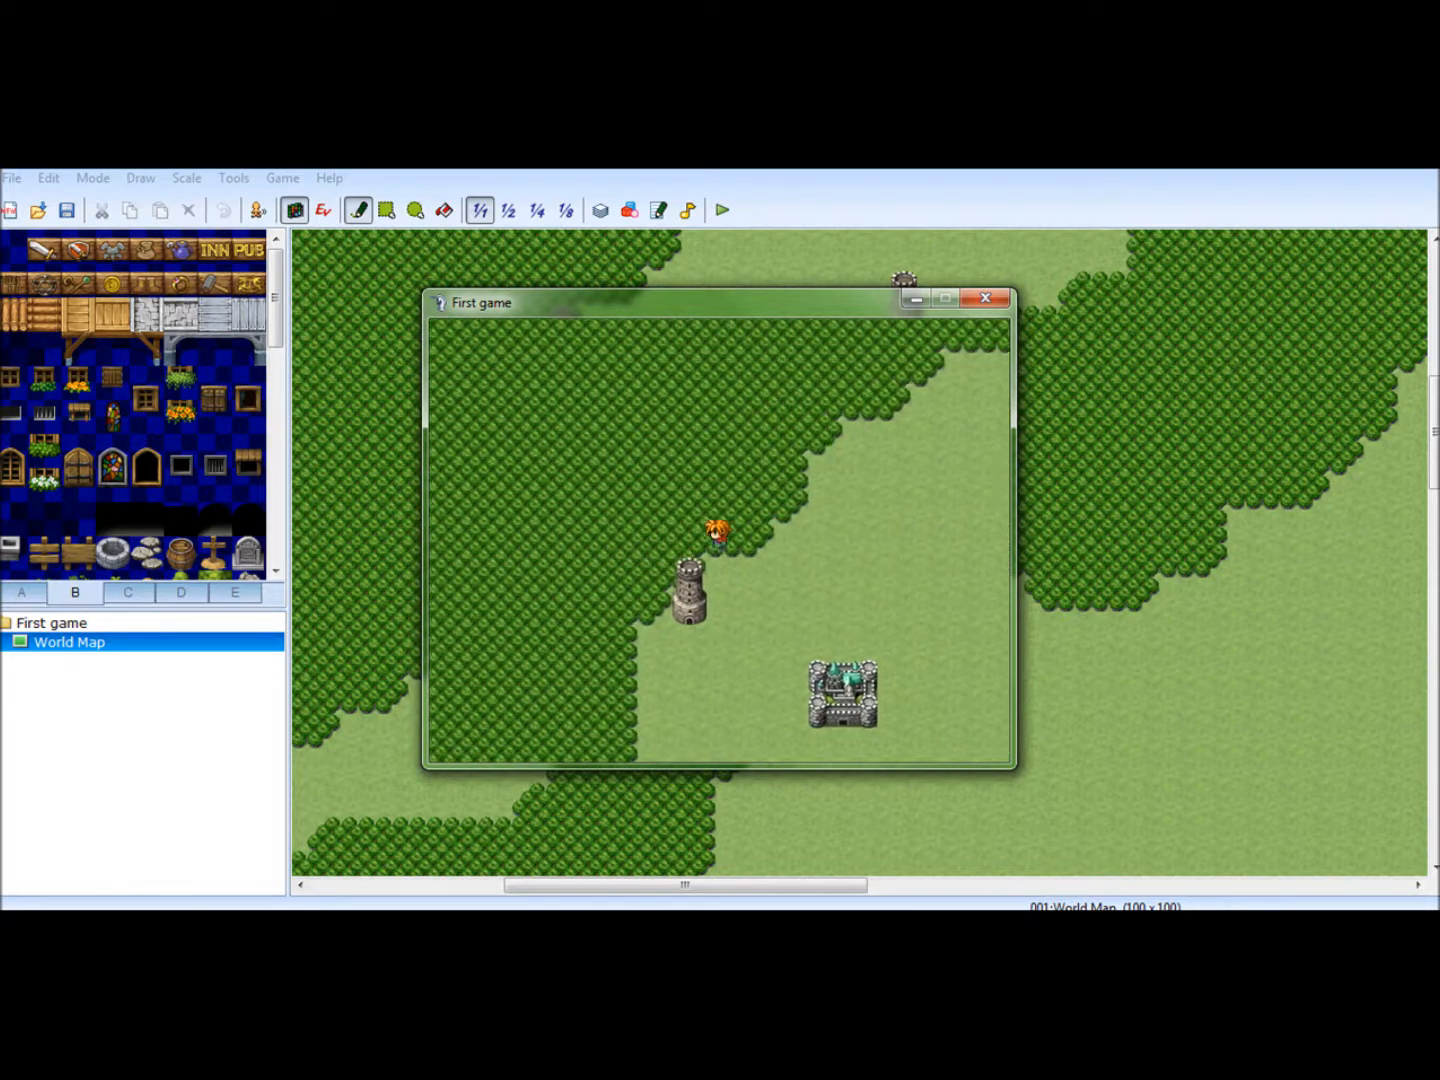
key(Up)
key(Left)
key(Up)
key(Left)
key(Up)
key(Left)
key(Up)
key(Left)
key(Down)
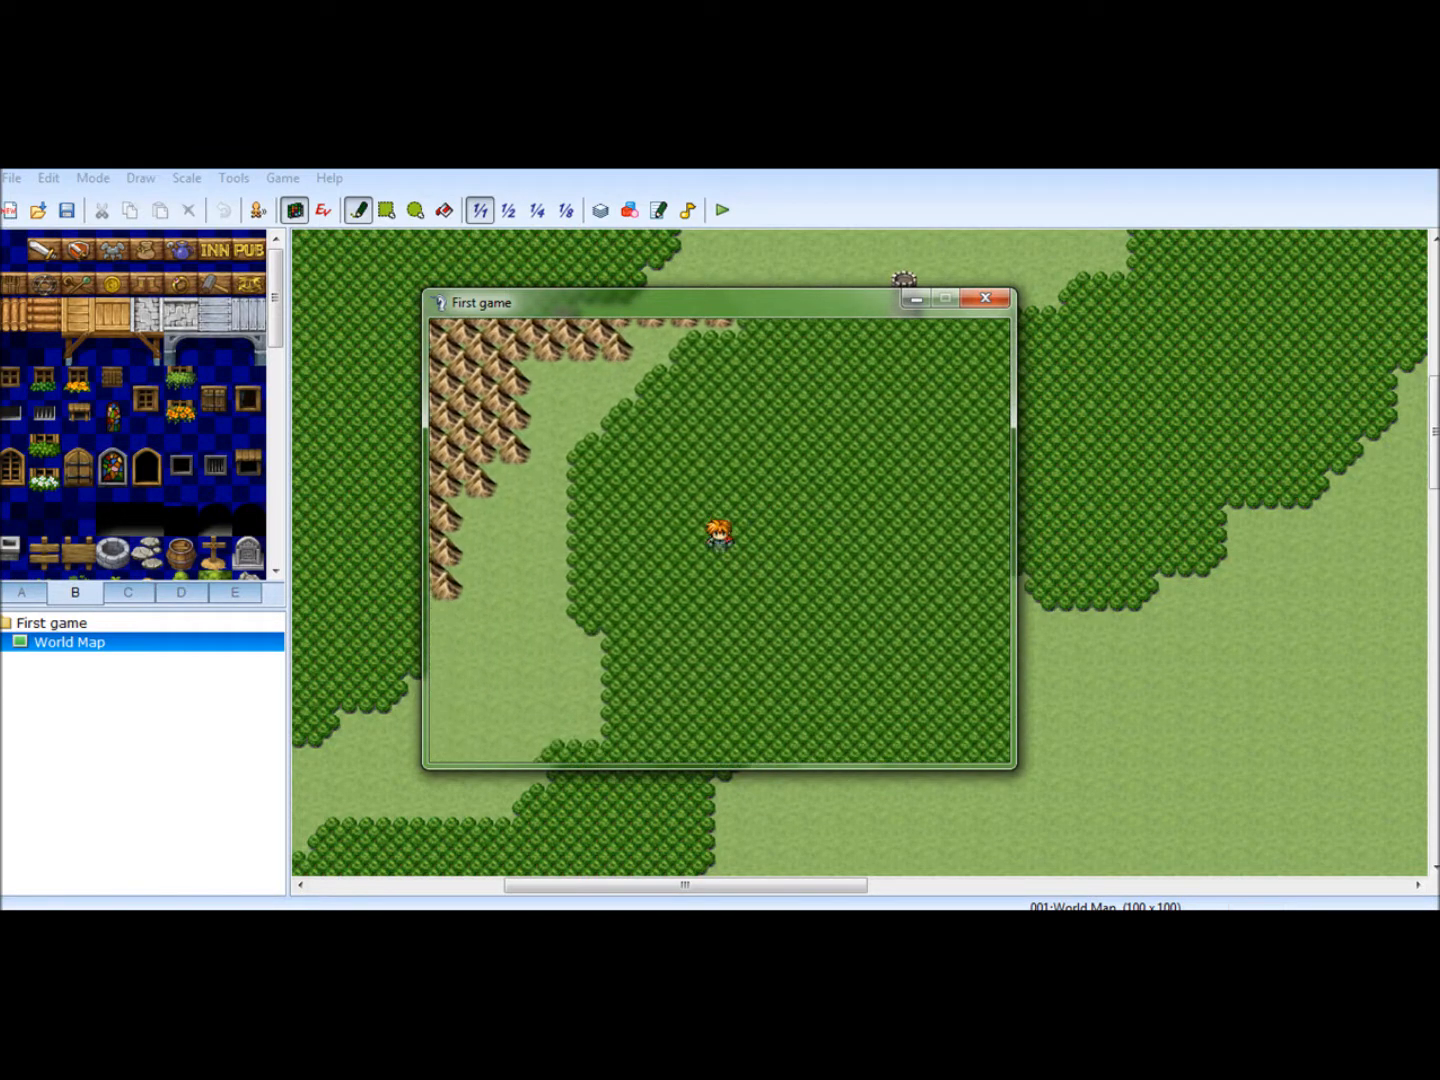
key(Right)
key(Up)
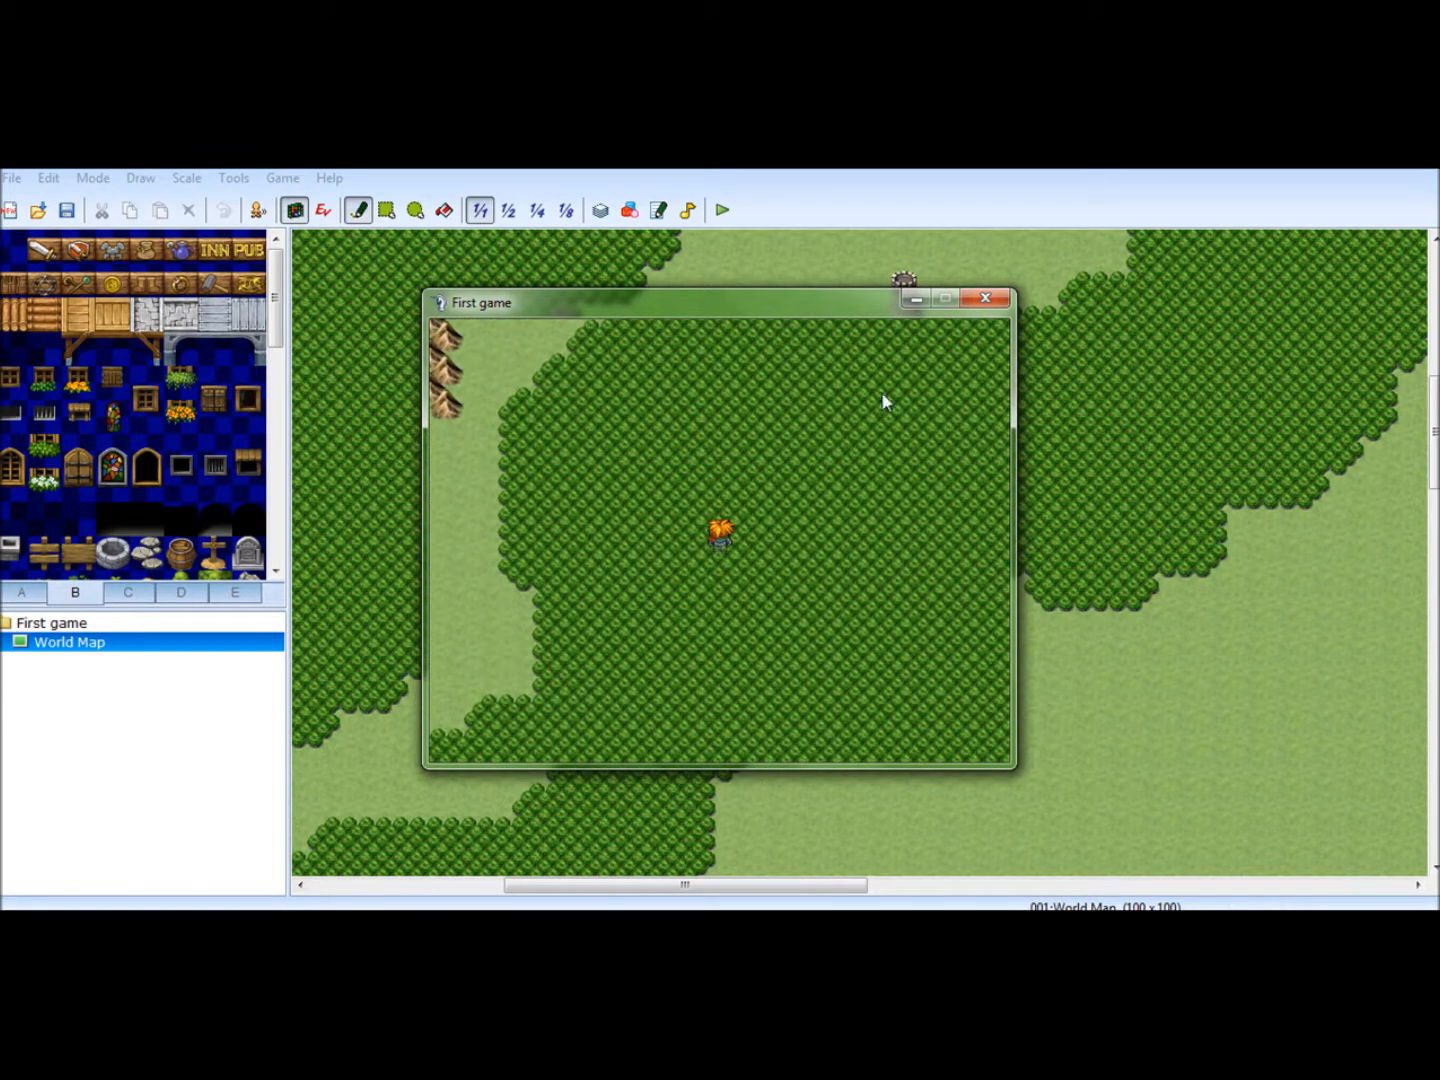
click(1003, 307)
drag(862, 887, 490, 890)
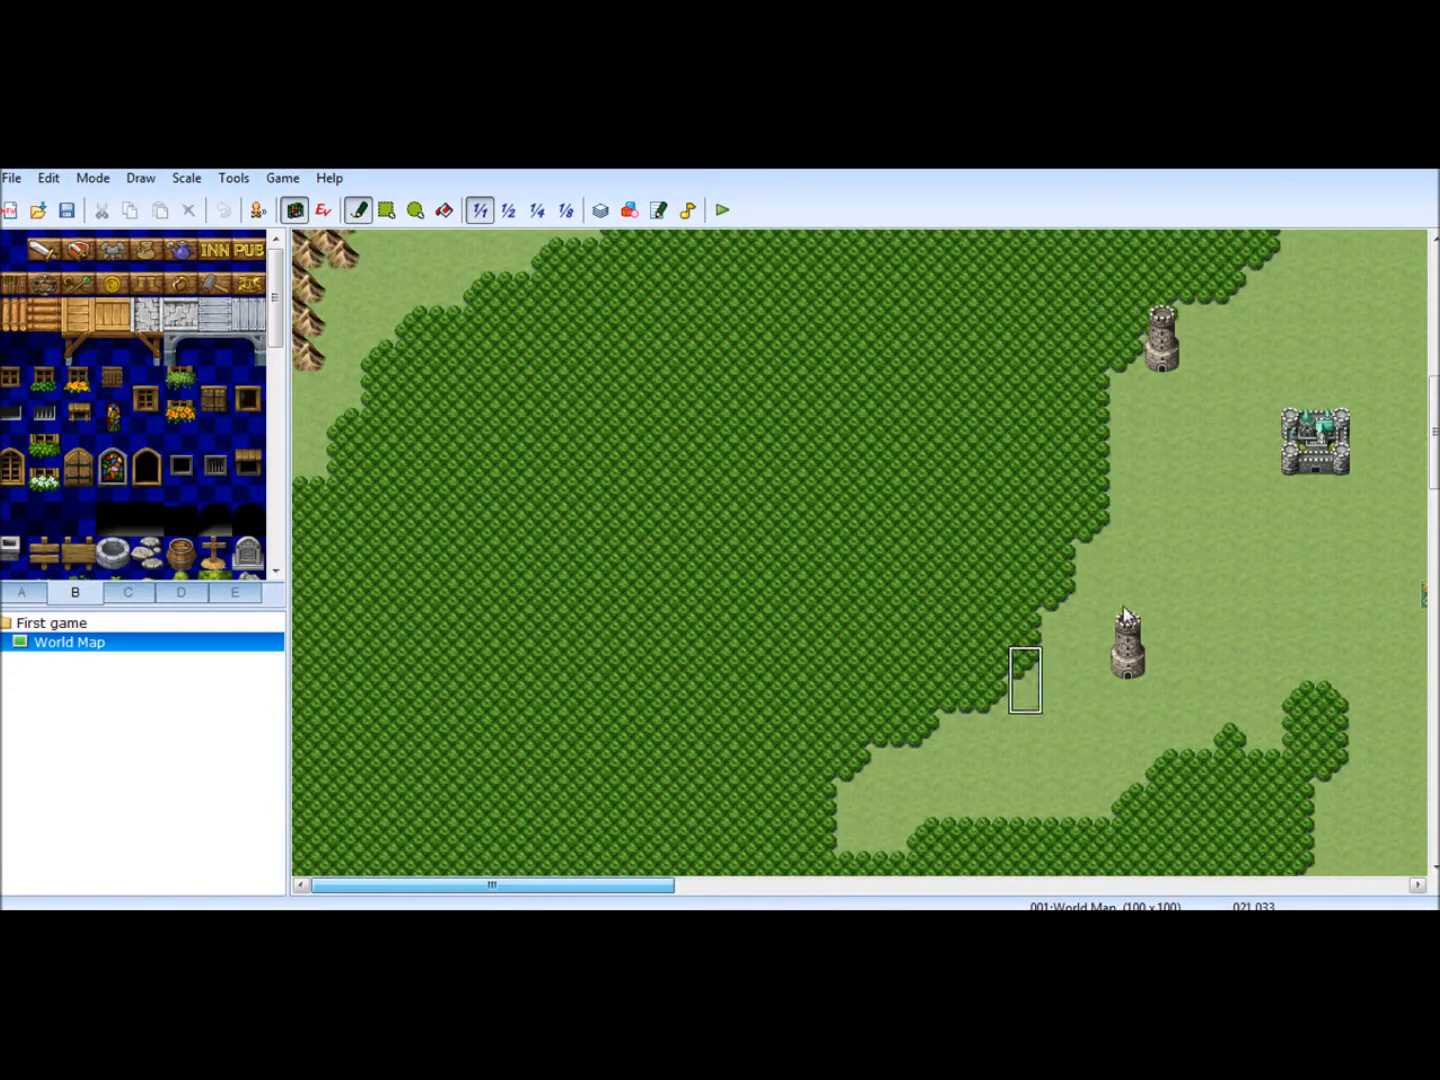
mouse_move(1433, 436)
mouse_down()
mouse_move(1433, 599)
mouse_move(1433, 387)
mouse_move(1433, 426)
mouse_up()
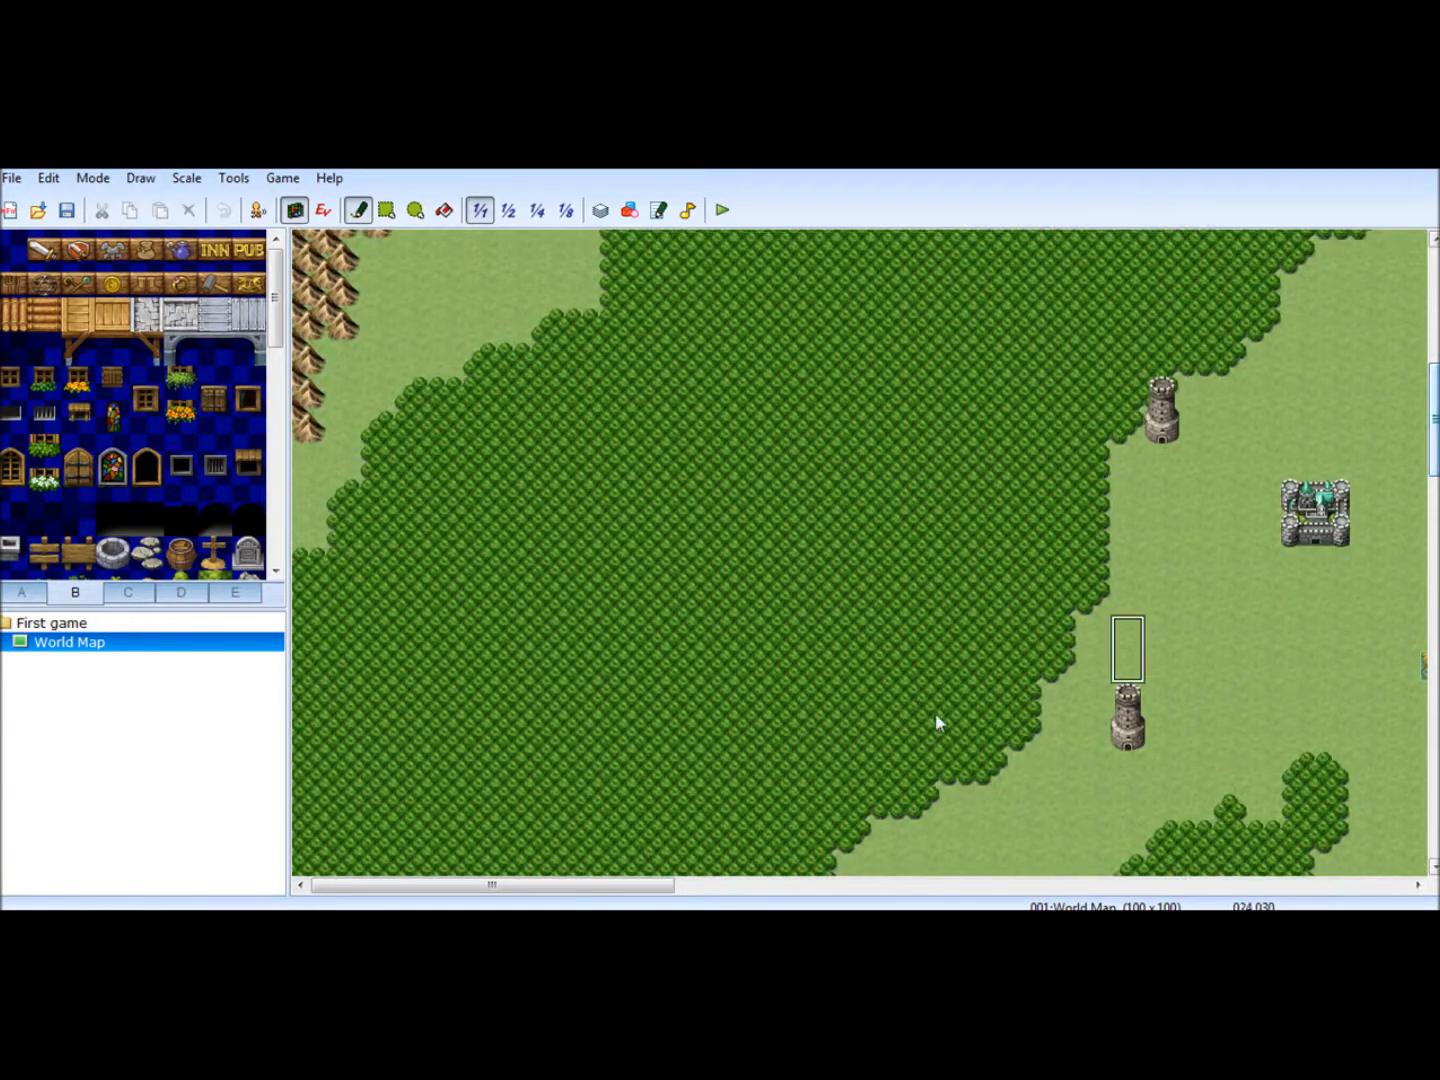
drag(616, 886, 793, 886)
click(97, 653)
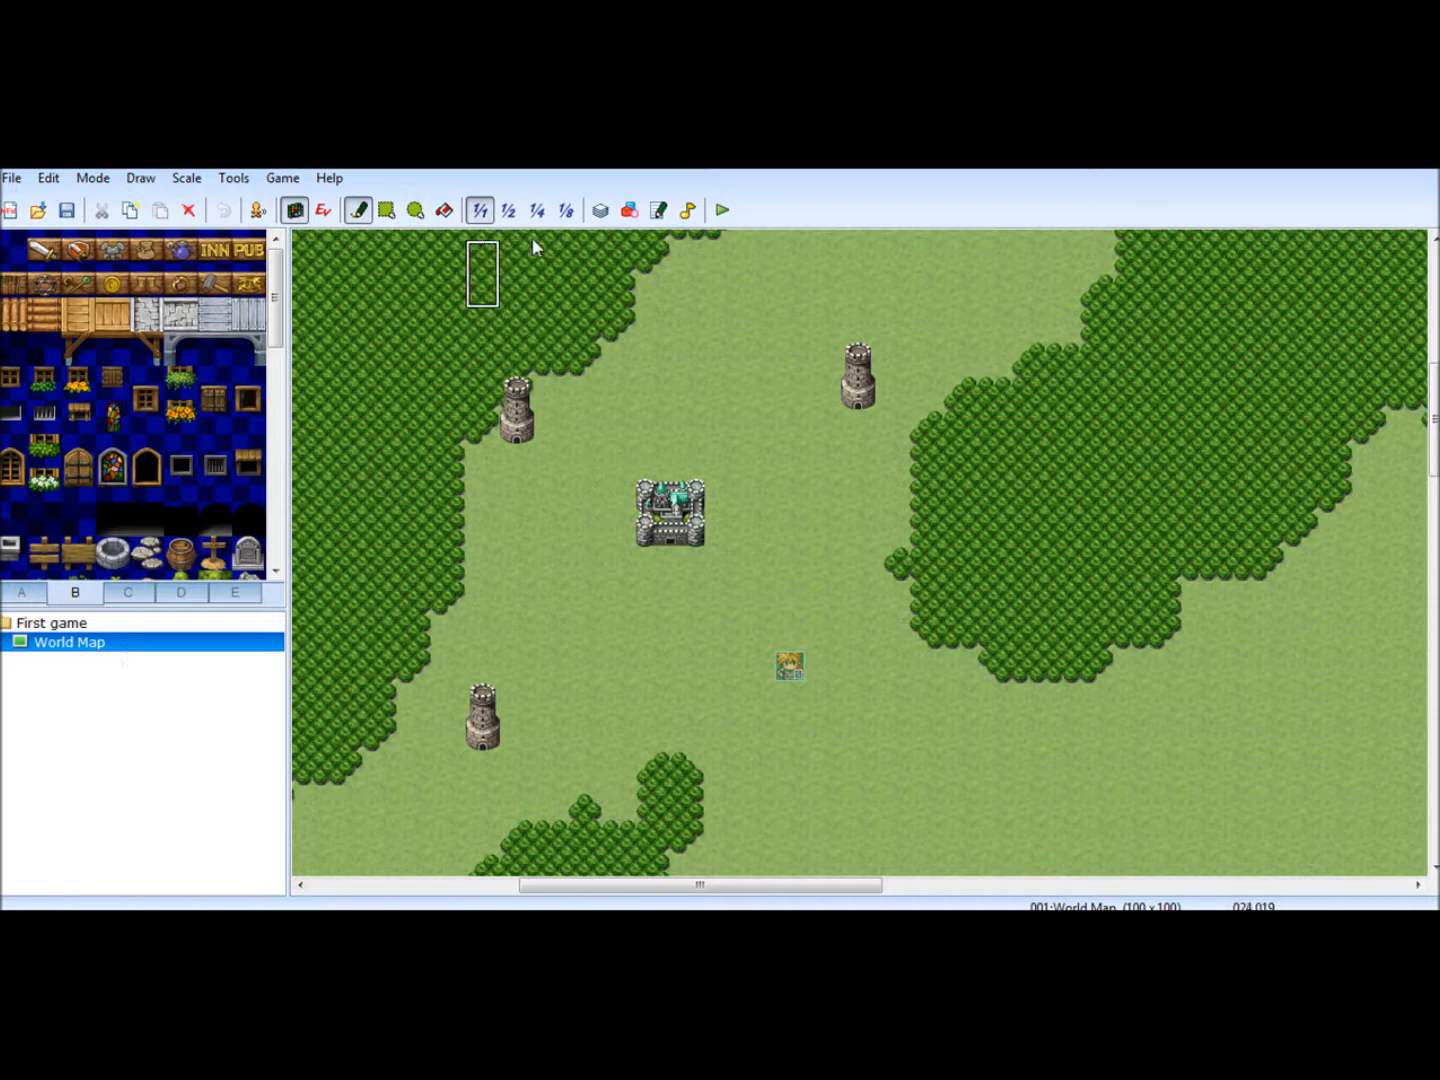
- Open the database and look through the actors, classes, skills, items, weapons and armors
click(599, 212)
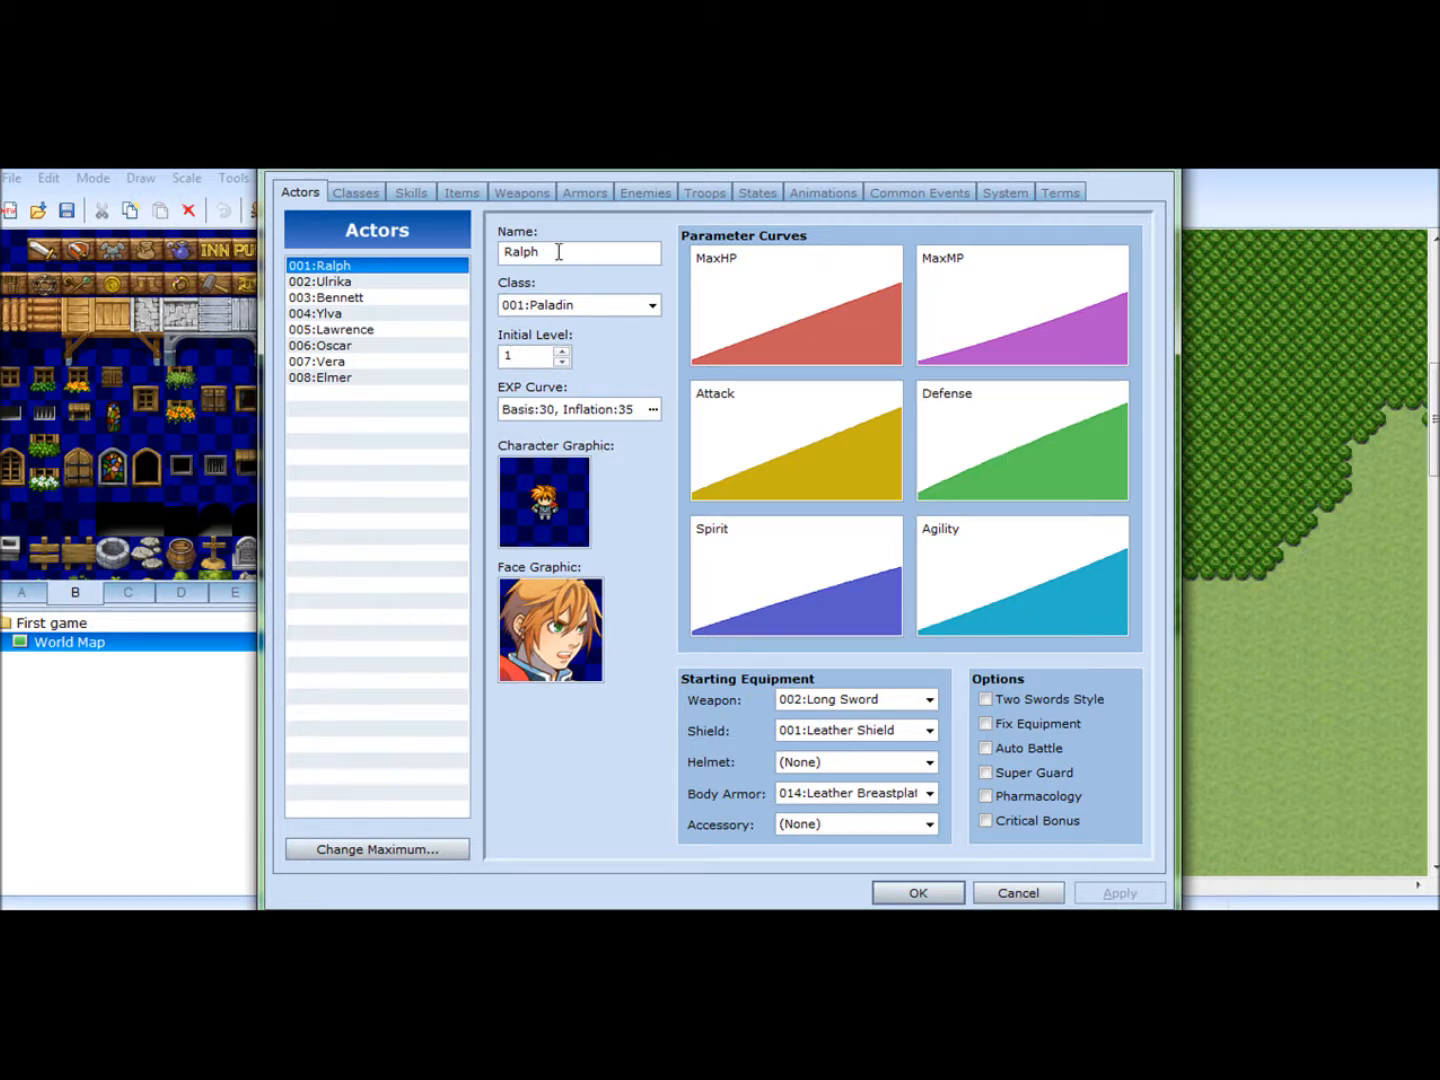
click(365, 197)
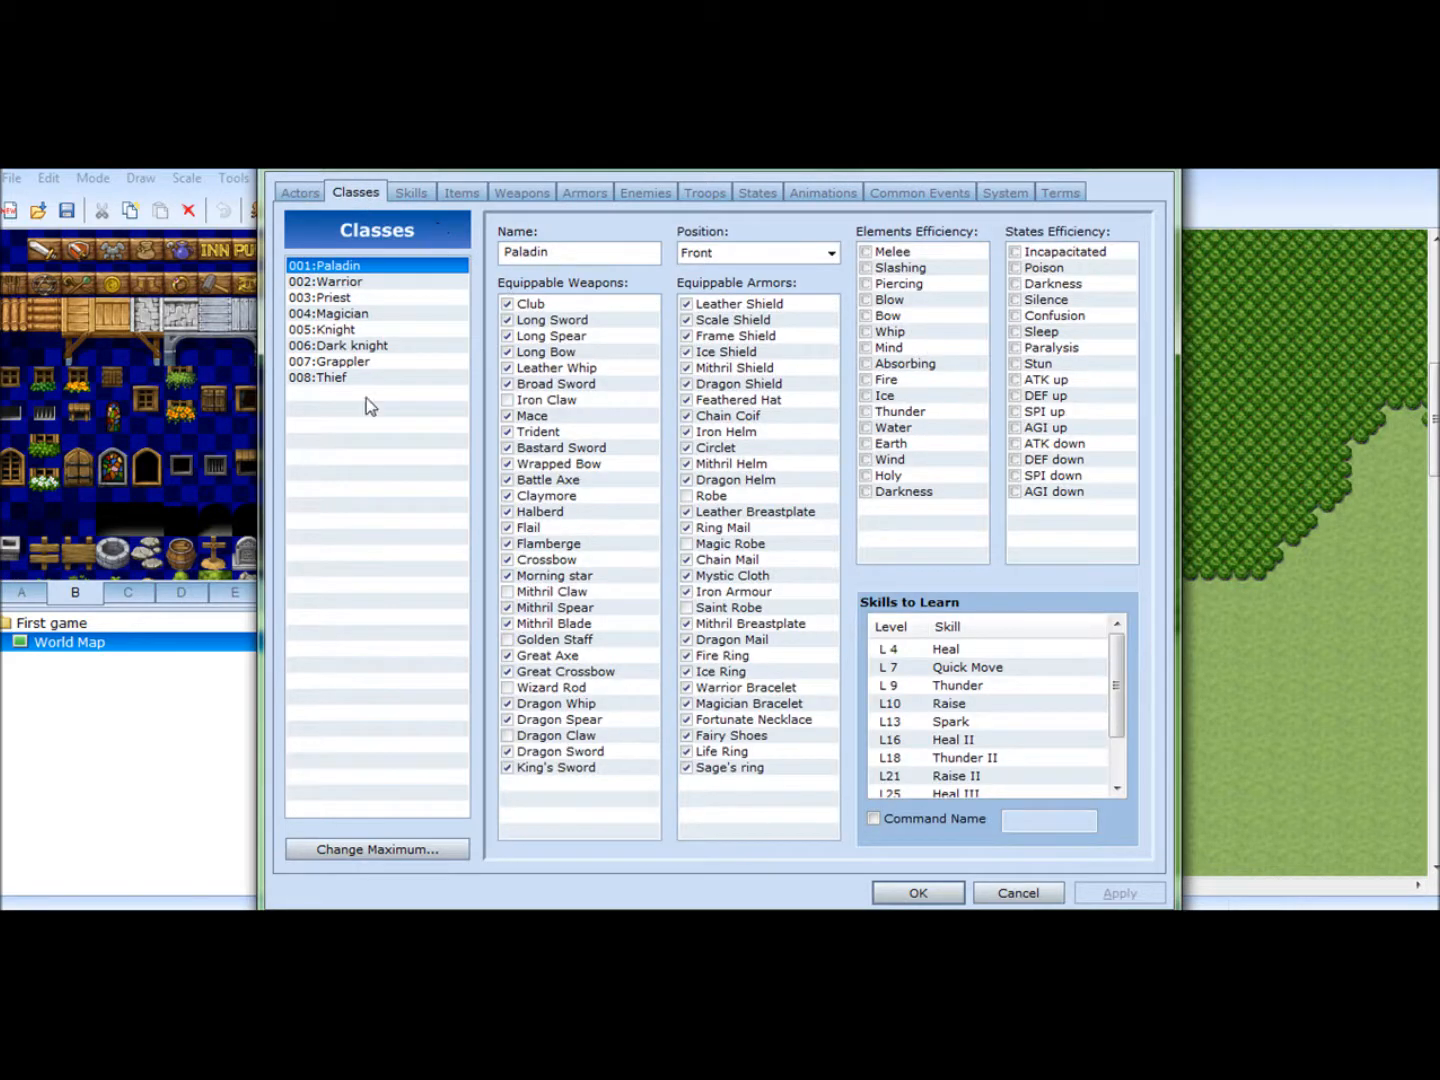
click(419, 192)
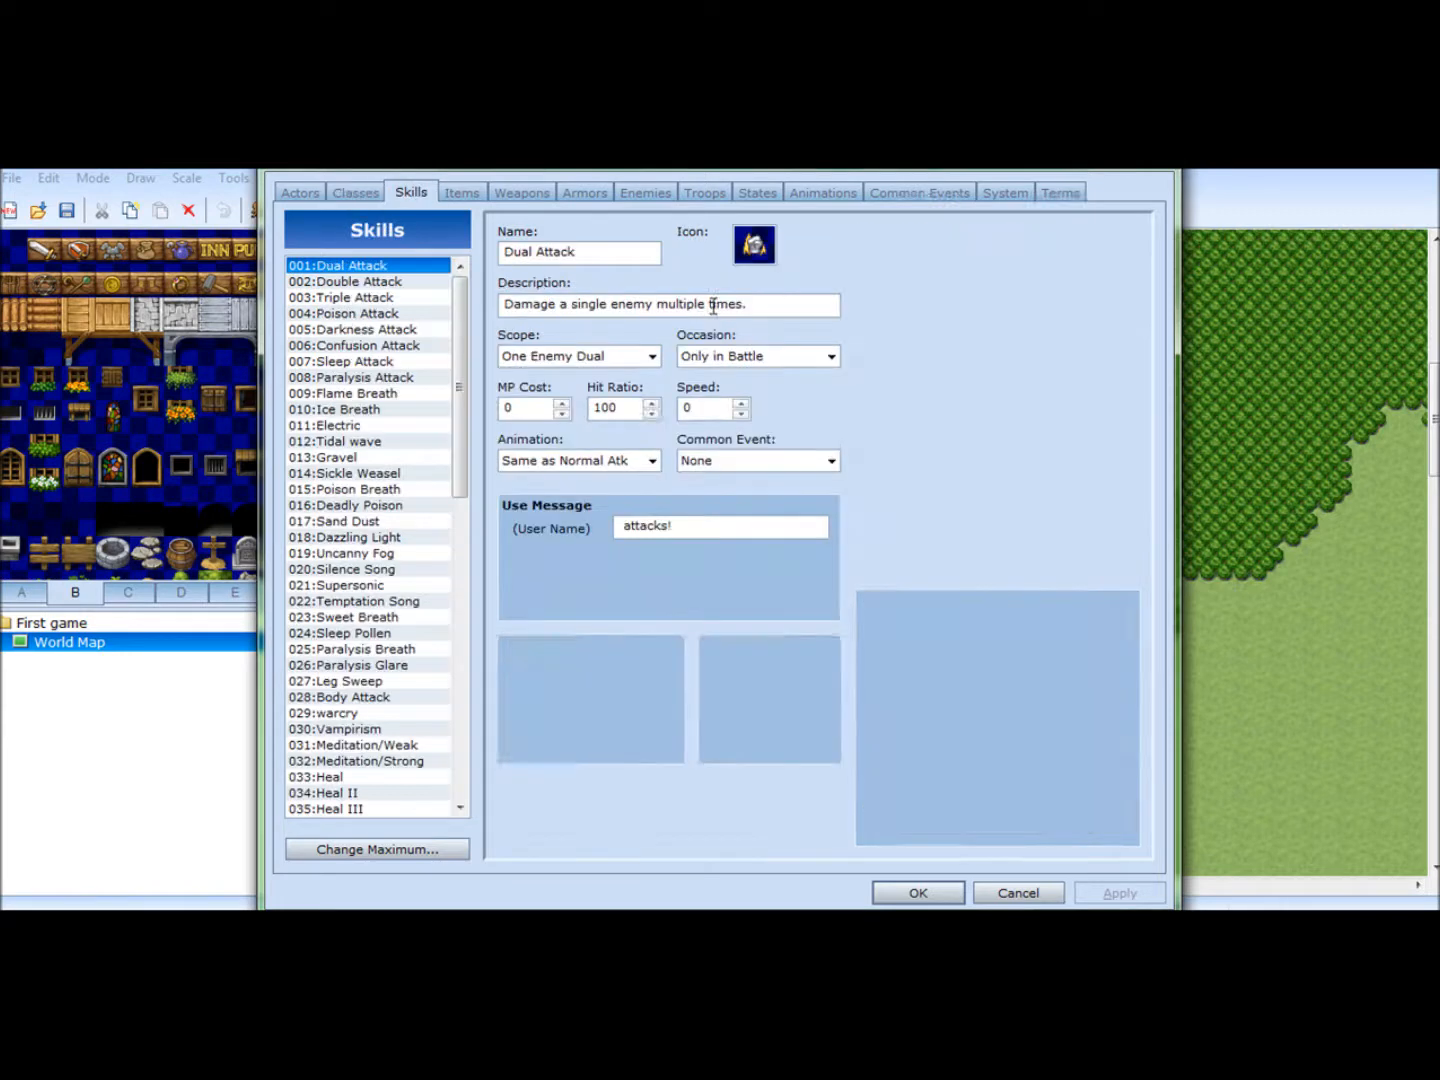
click(466, 189)
click(525, 192)
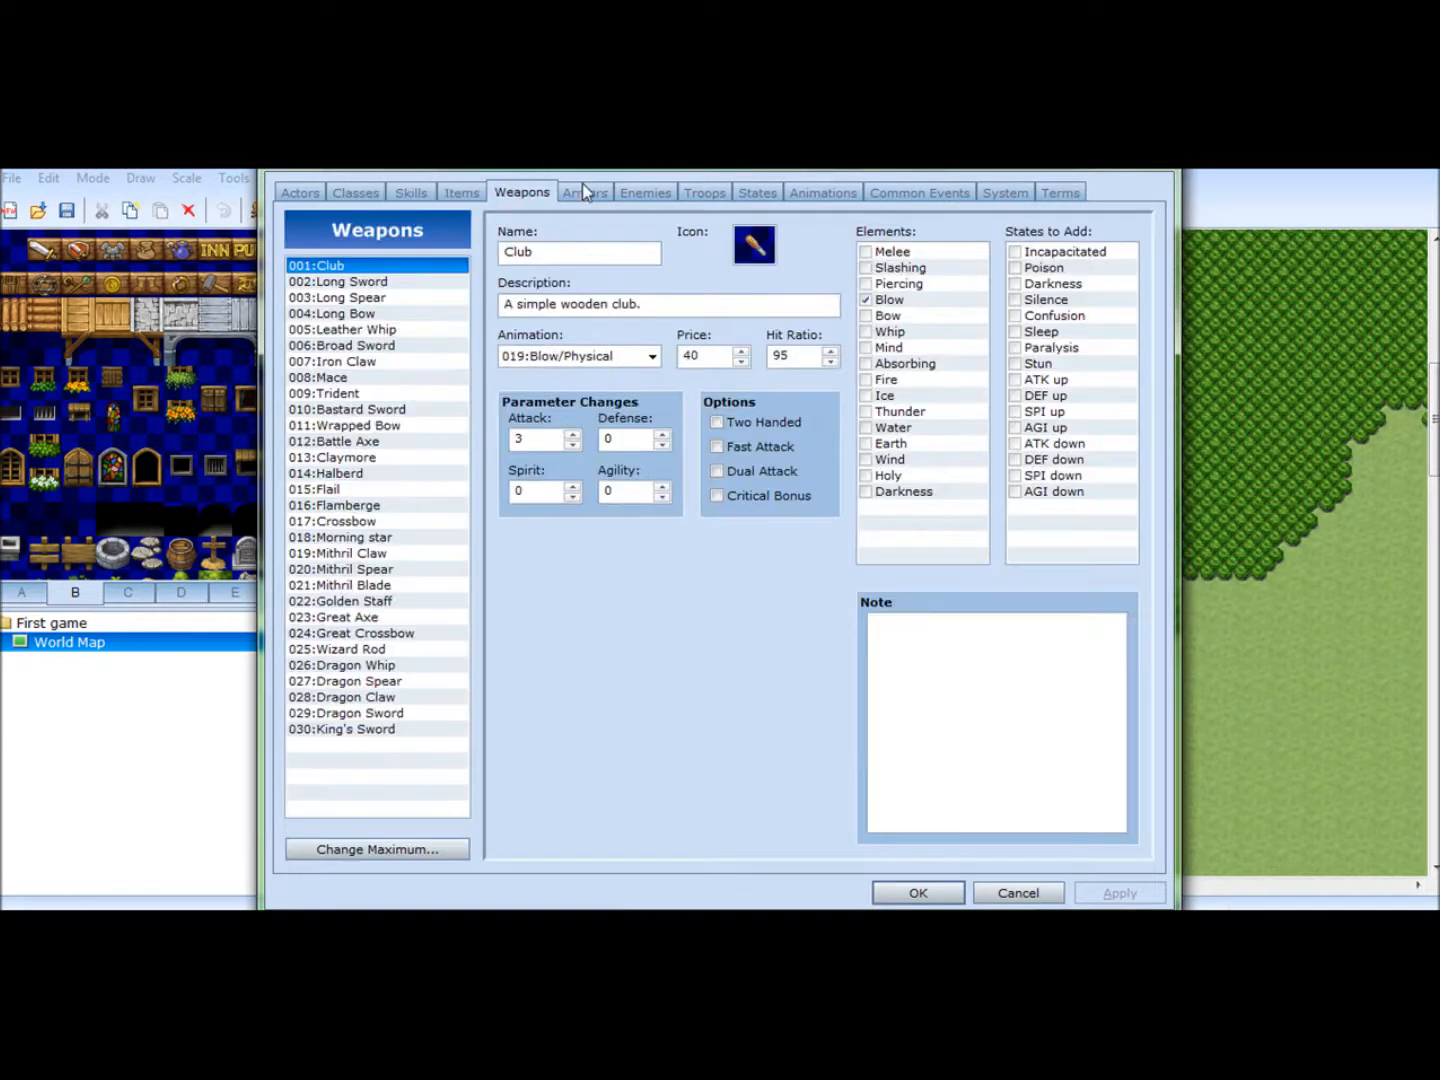
click(587, 192)
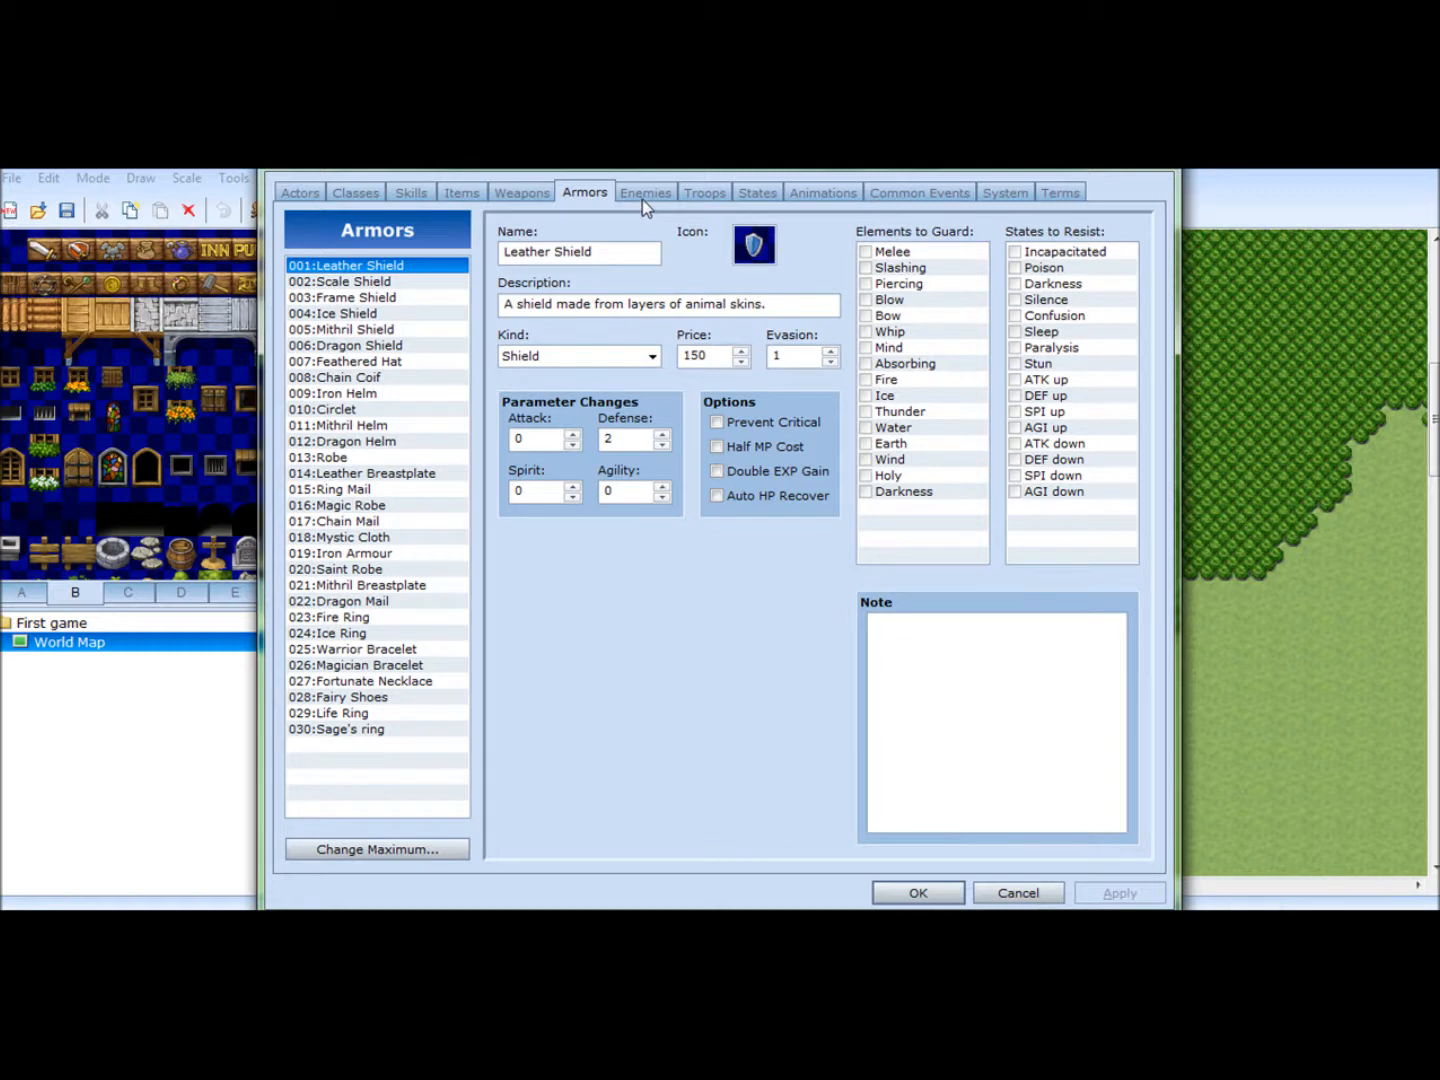
- Raise the maximum number of enemies in the database to 35 and select the empty entry 031
click(642, 199)
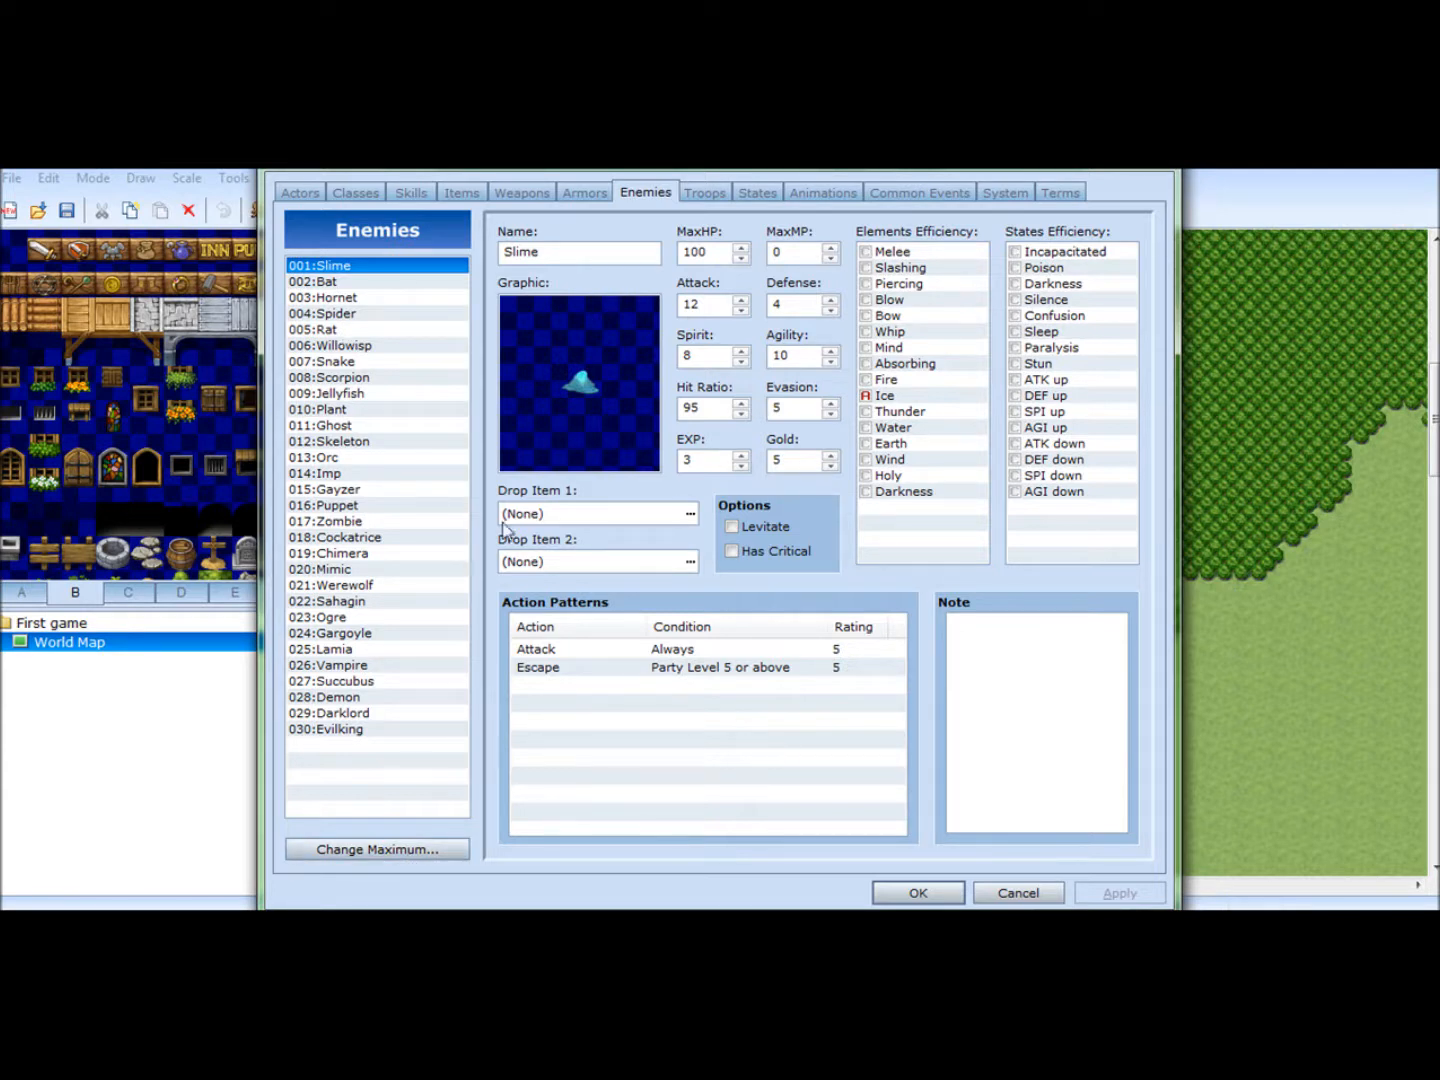
right_click(385, 745)
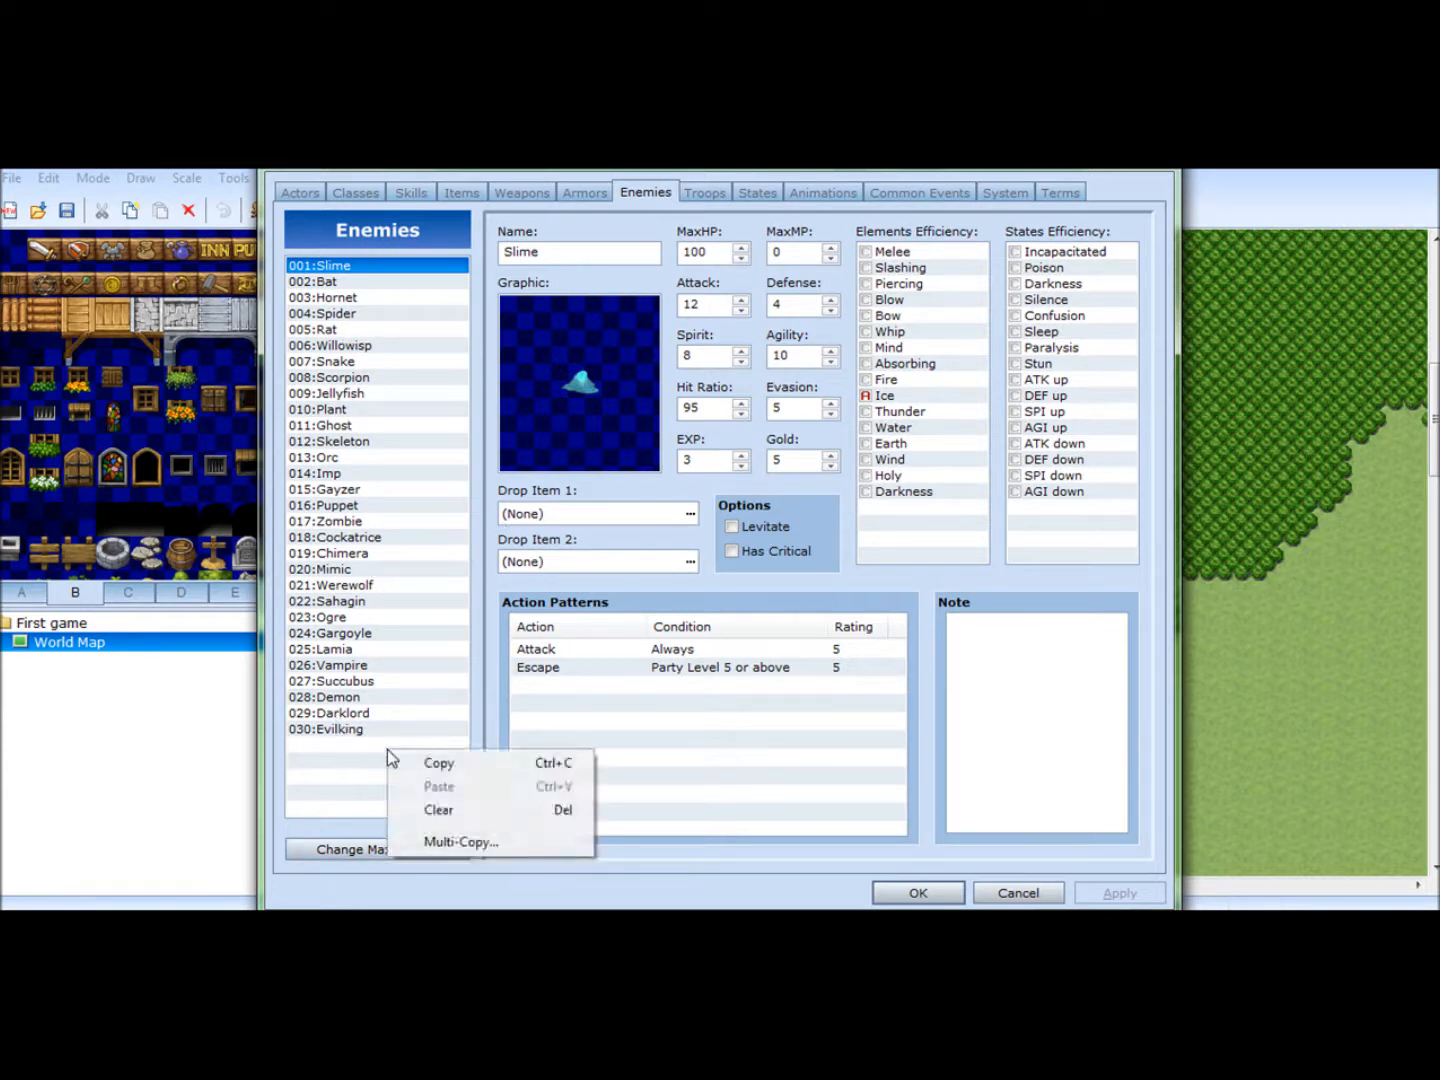
click(352, 778)
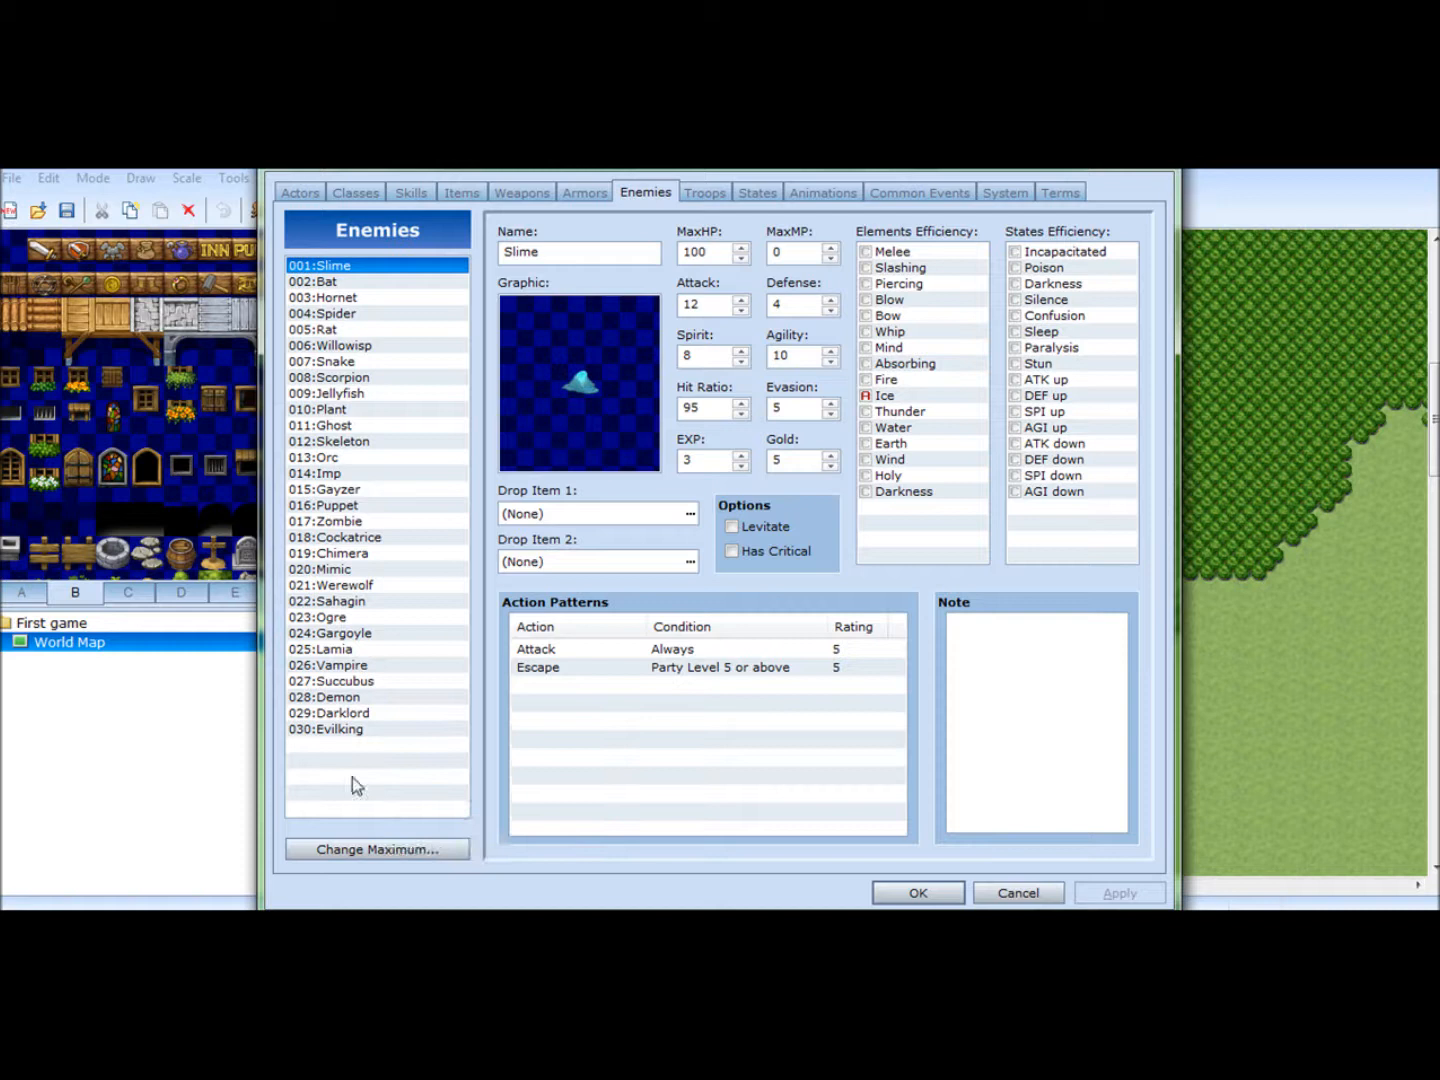
click(350, 850)
click(350, 859)
click(350, 860)
click(350, 859)
click(350, 860)
click(350, 859)
click(350, 859)
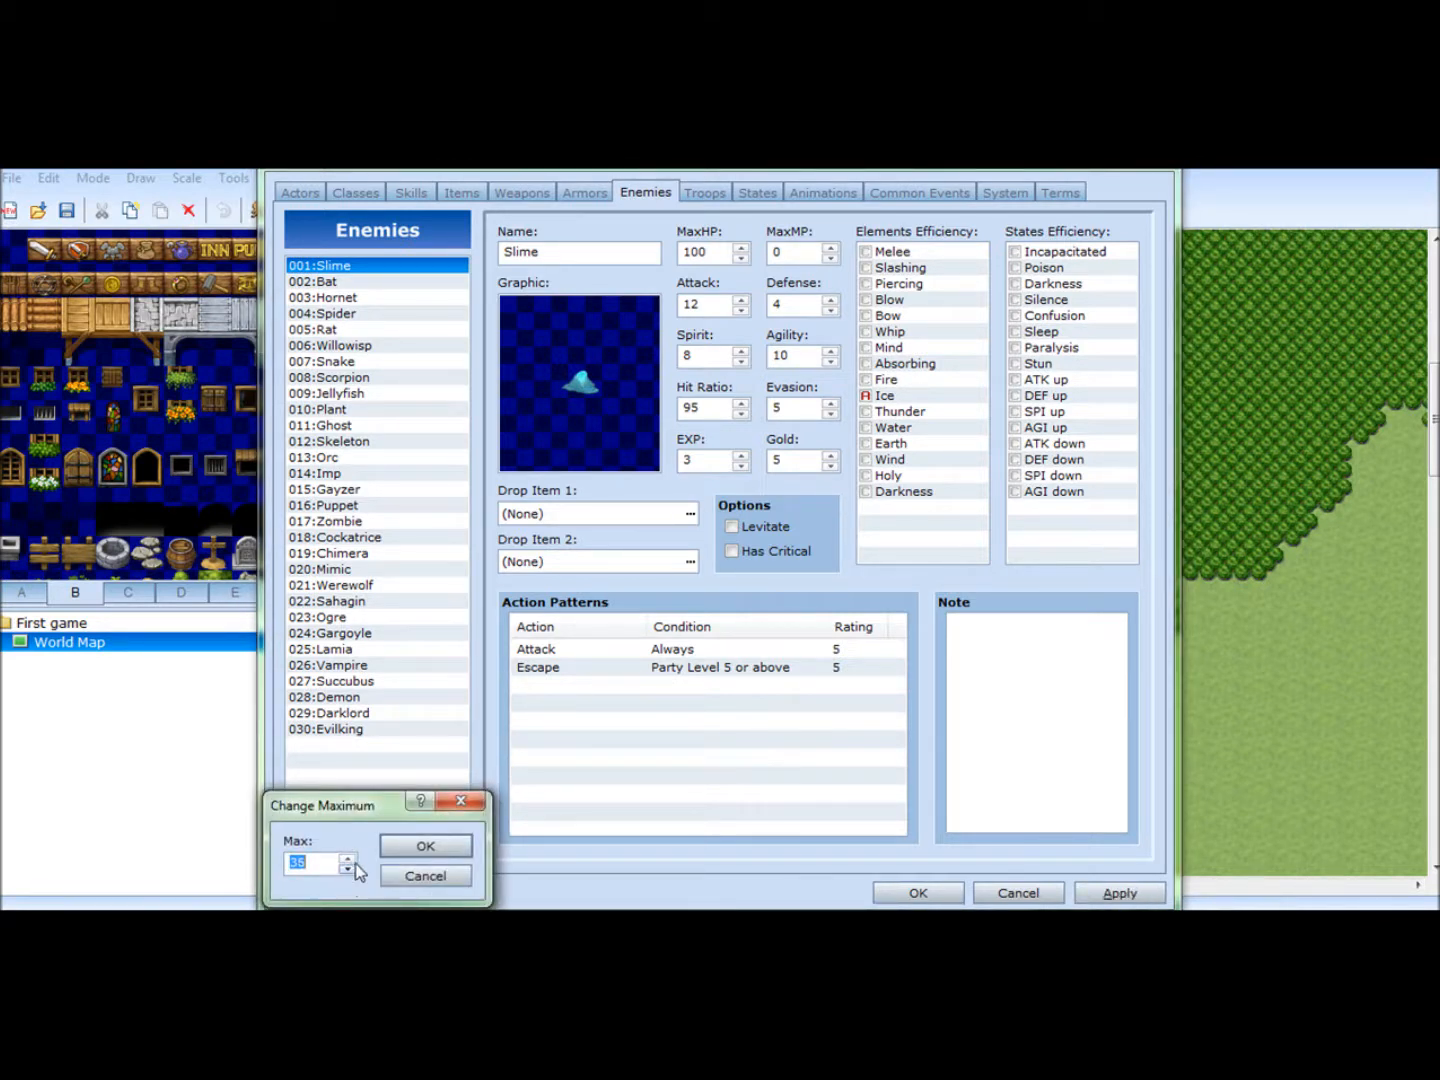
click(421, 850)
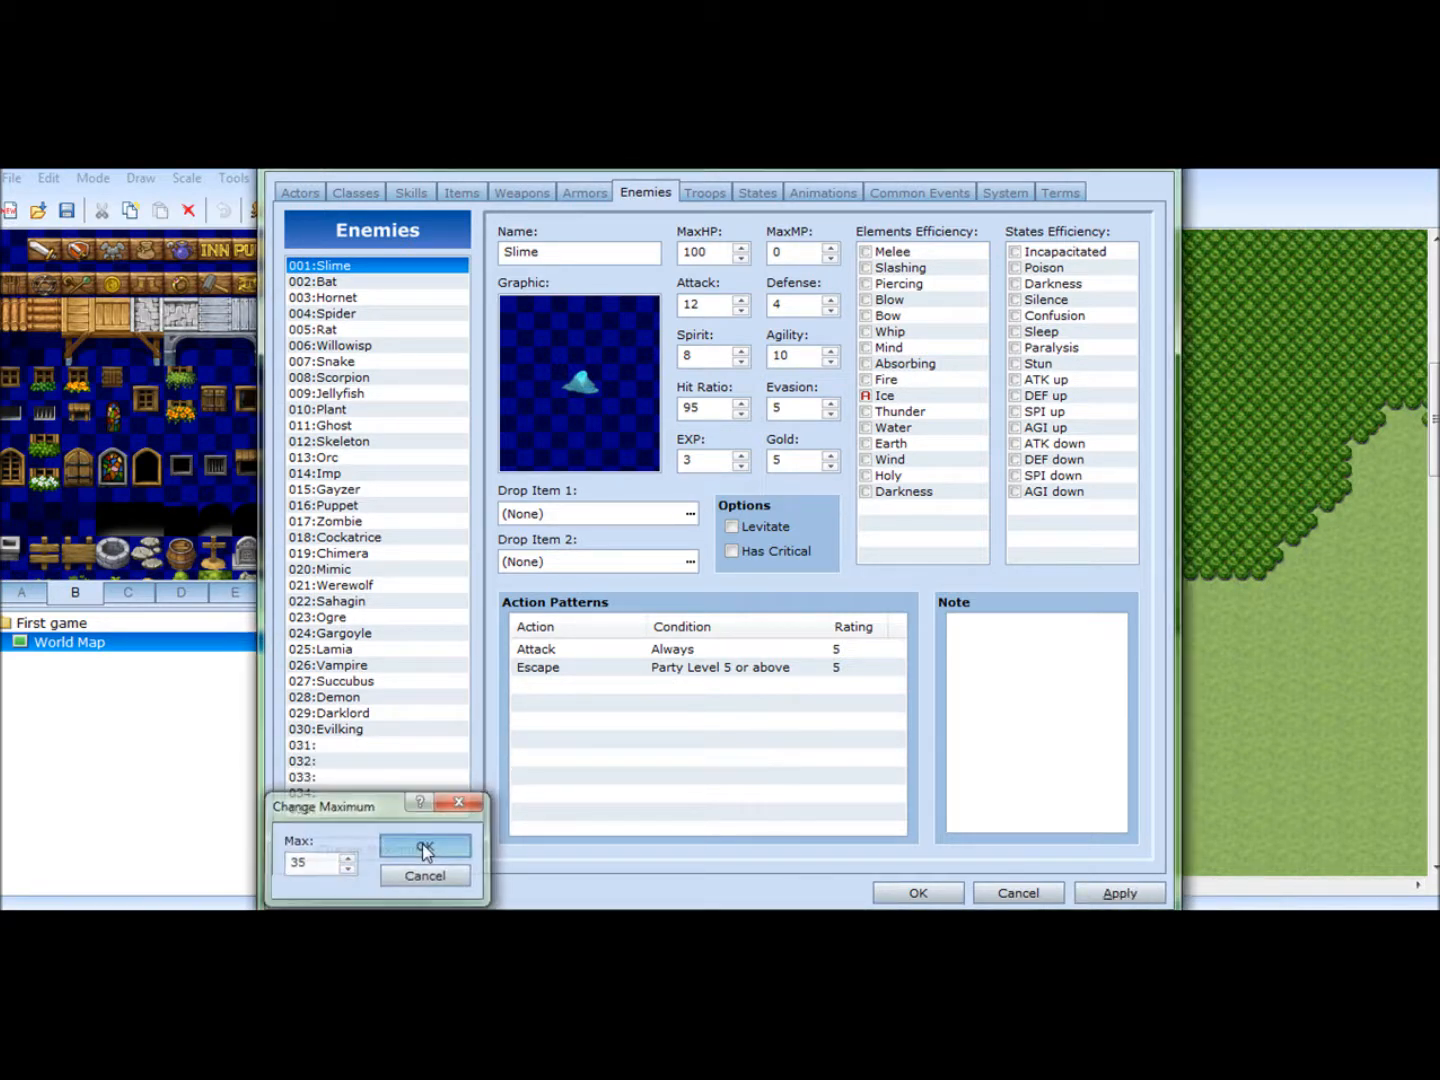
click(327, 745)
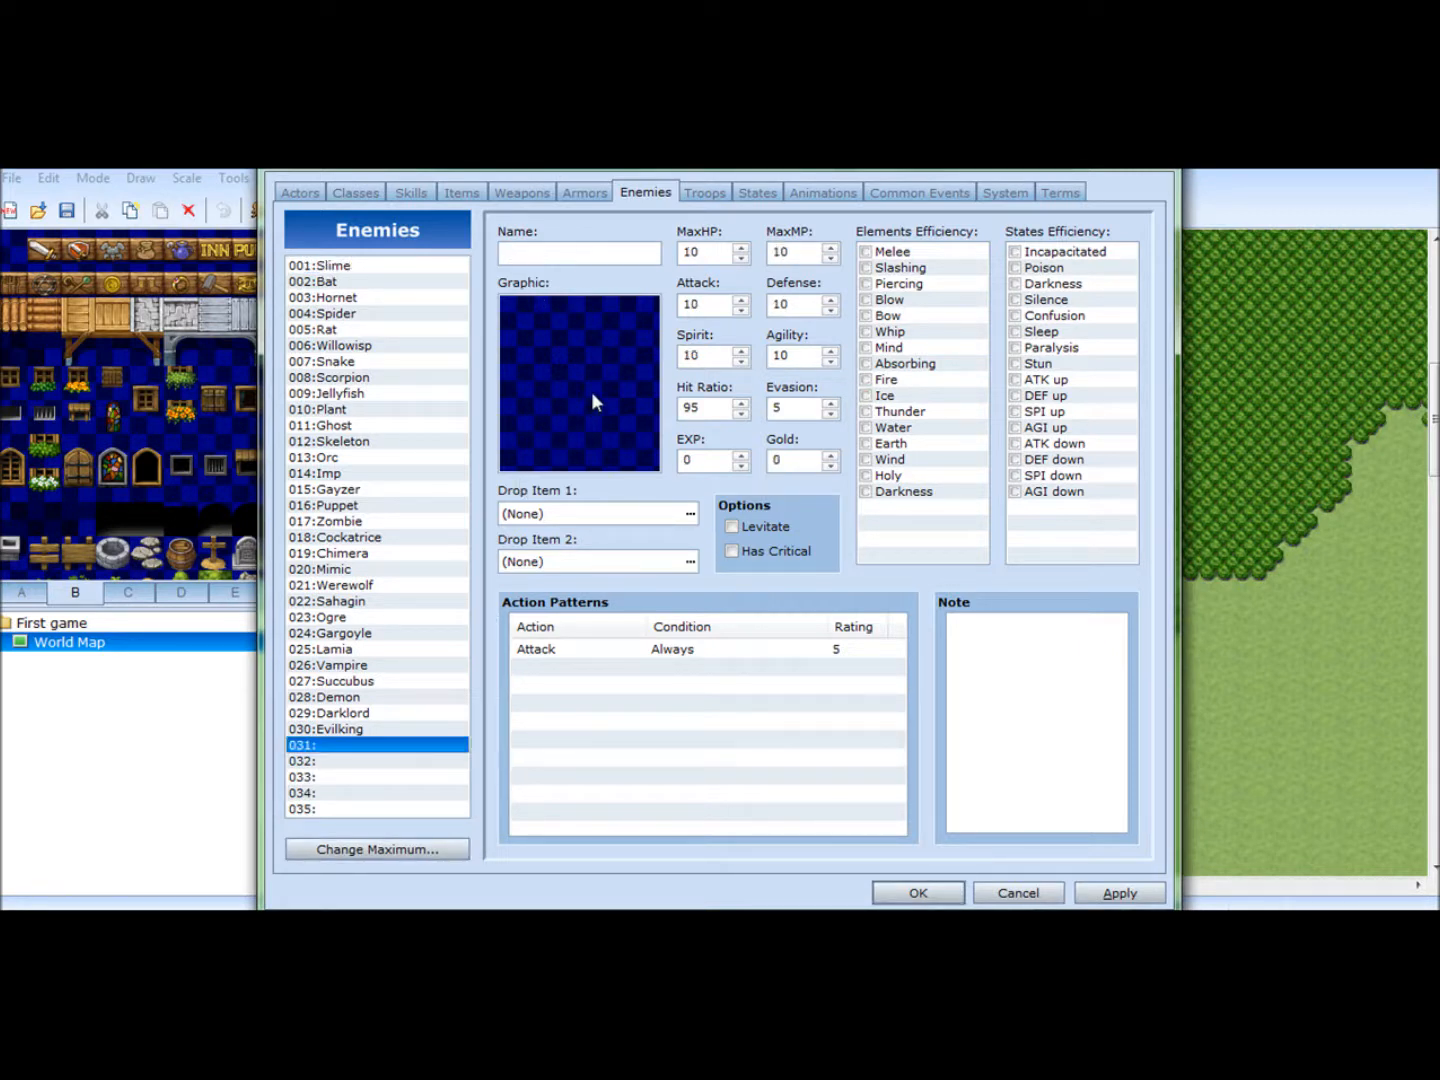
- Name the empty enemy entry 031 "Giant Rat"
click(589, 250)
text(Giant)
text(R)
key(BackSpace)
text(Rat)
- Compare the Rat, Rogue and Sahagin battler graphics for the Giant Rat and select Rat
double_click(601, 419)
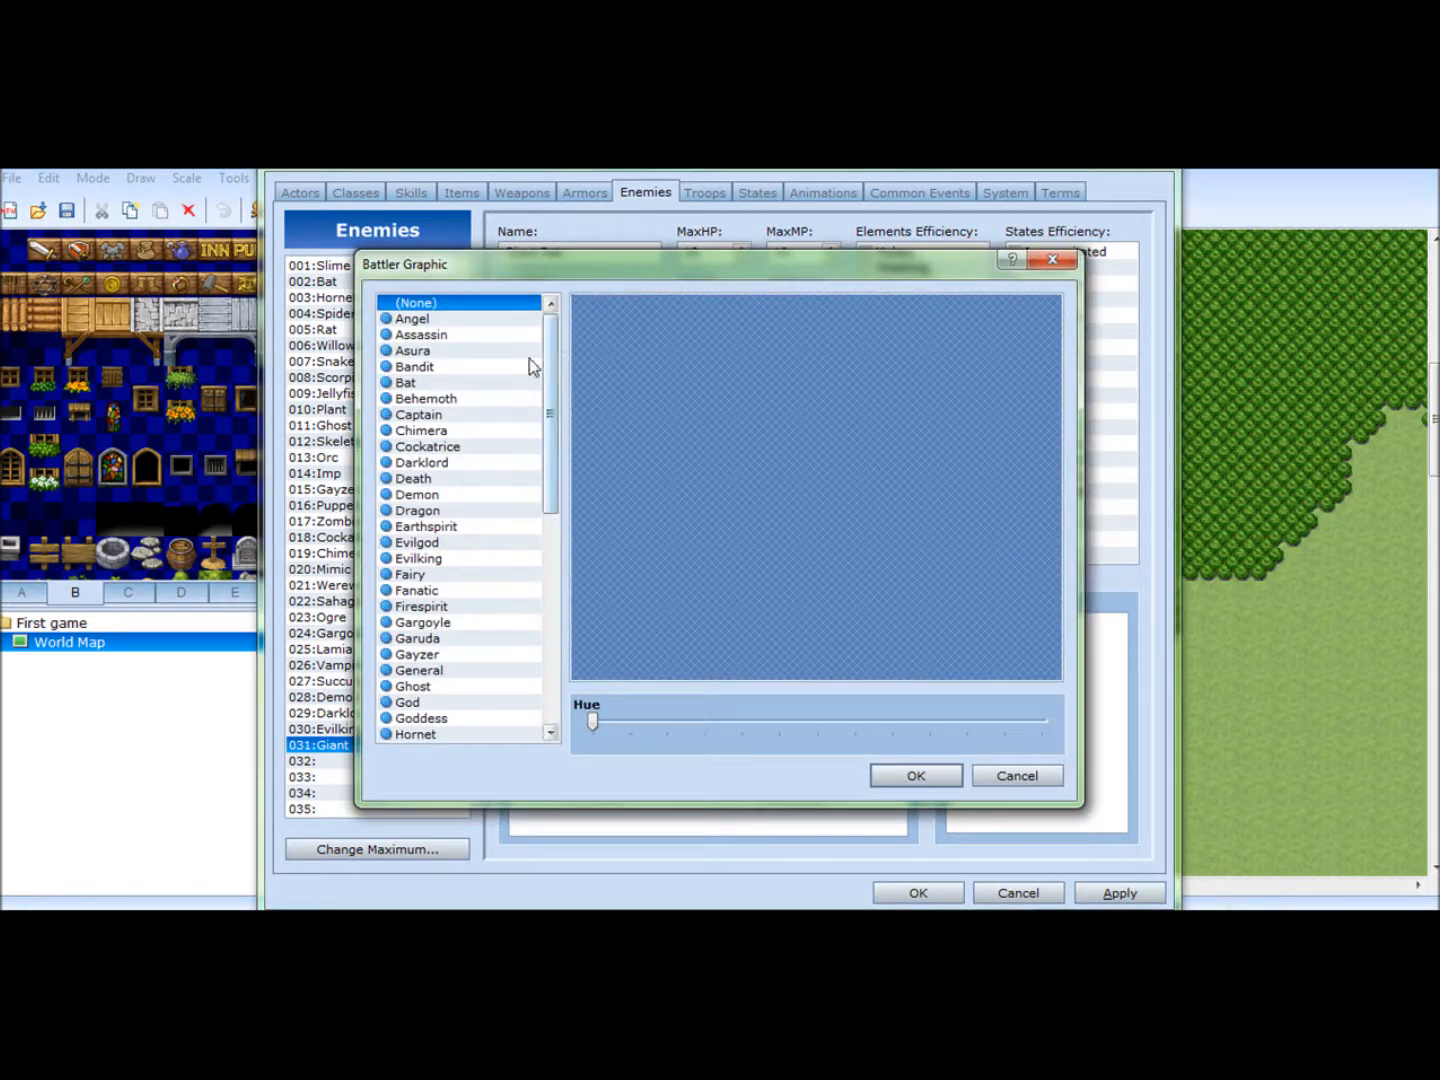
drag(553, 380, 573, 560)
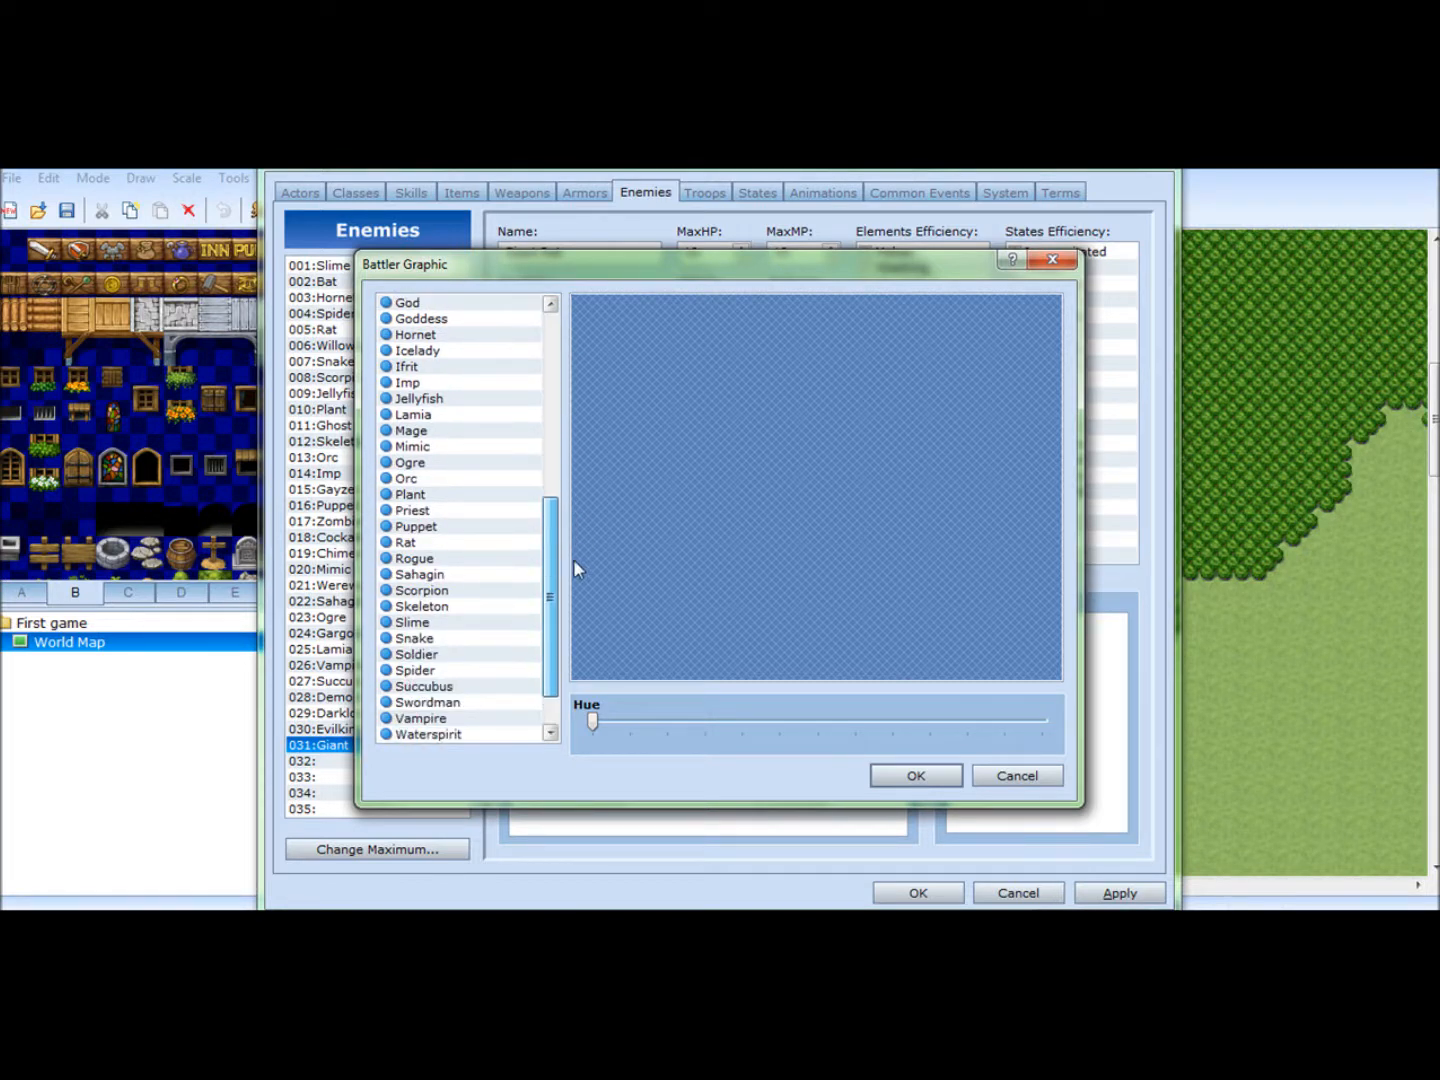
click(462, 542)
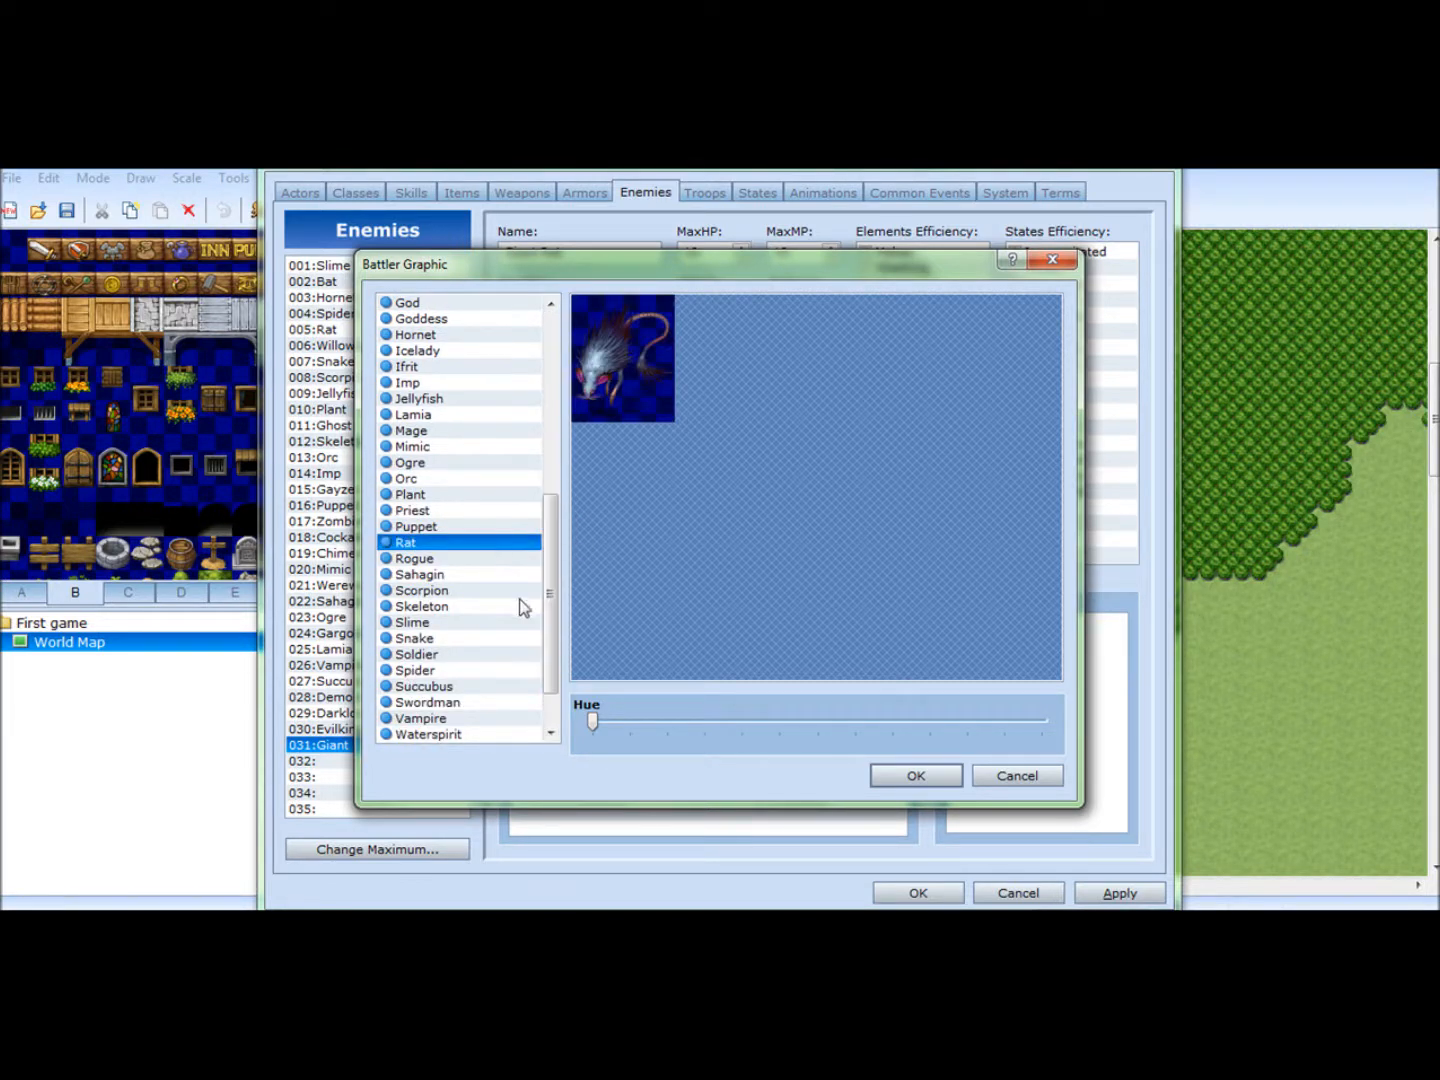
click(432, 562)
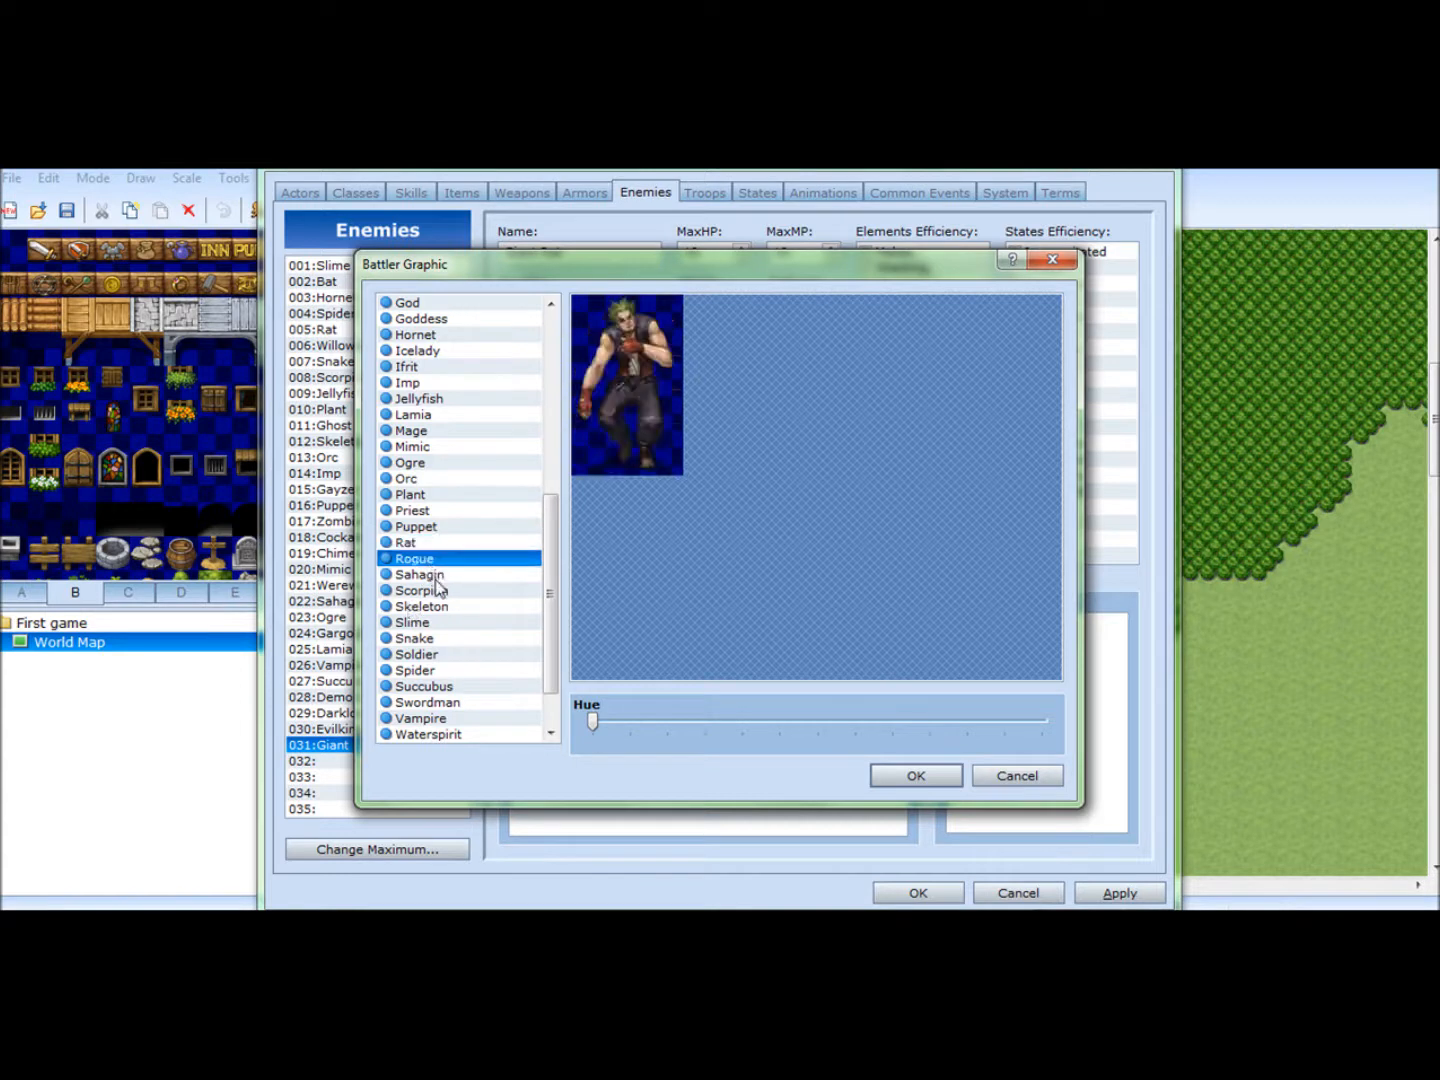
click(437, 577)
click(445, 544)
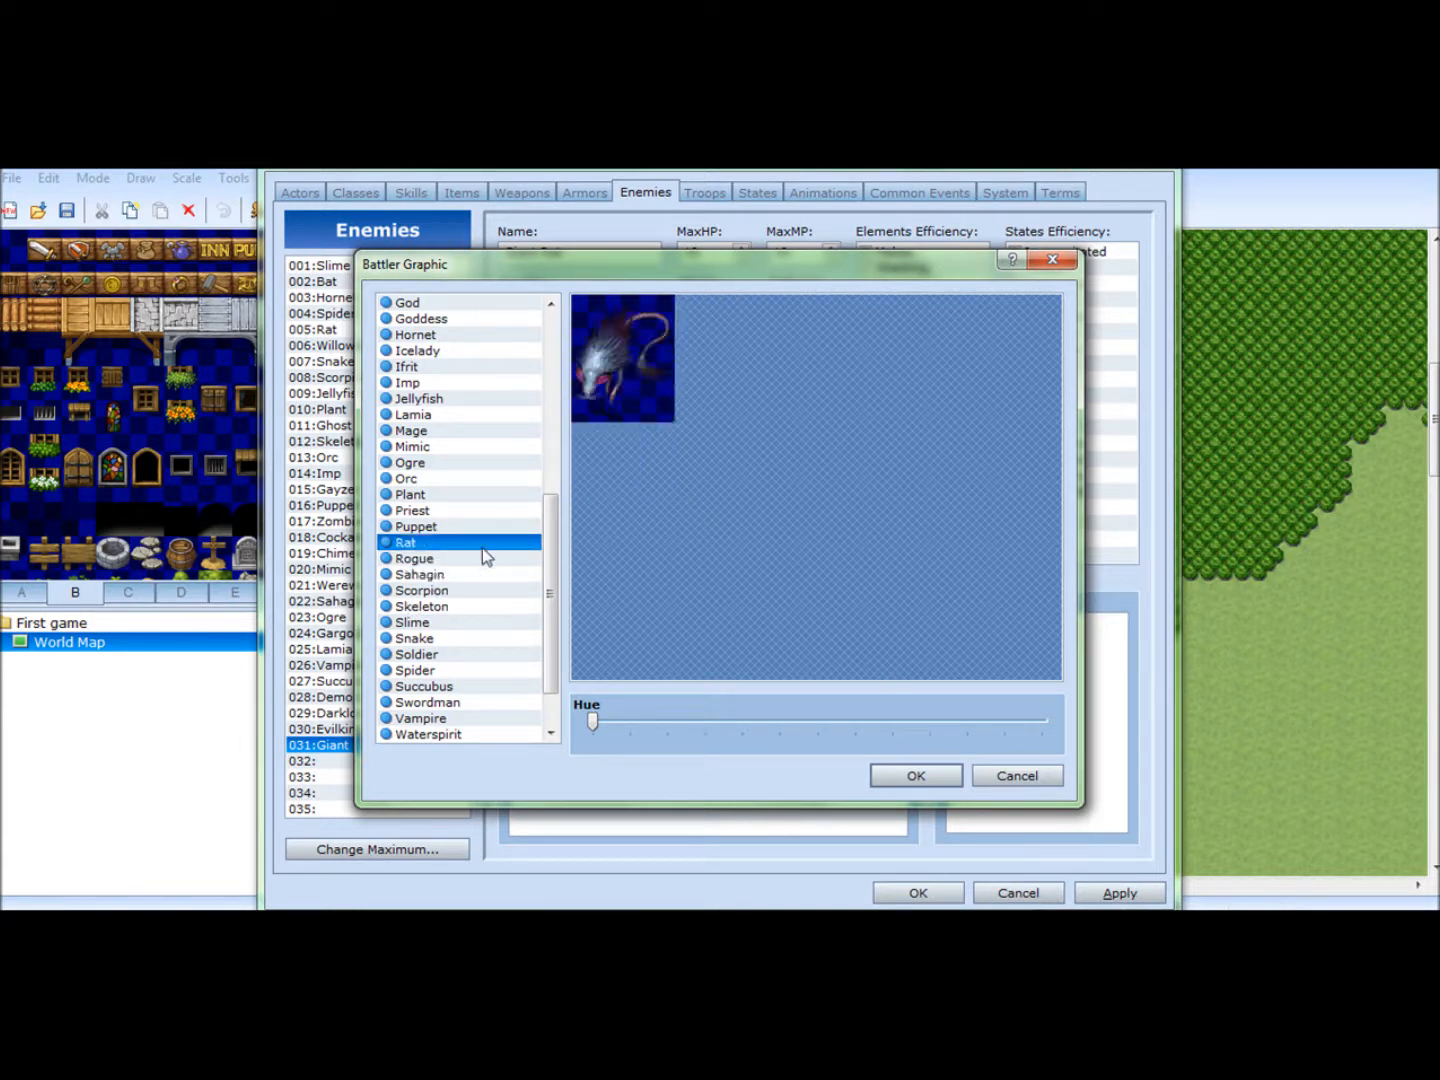
- Try several hues on the Rat graphic, set the hue to its maximum and accept the graphic
drag(614, 725, 780, 710)
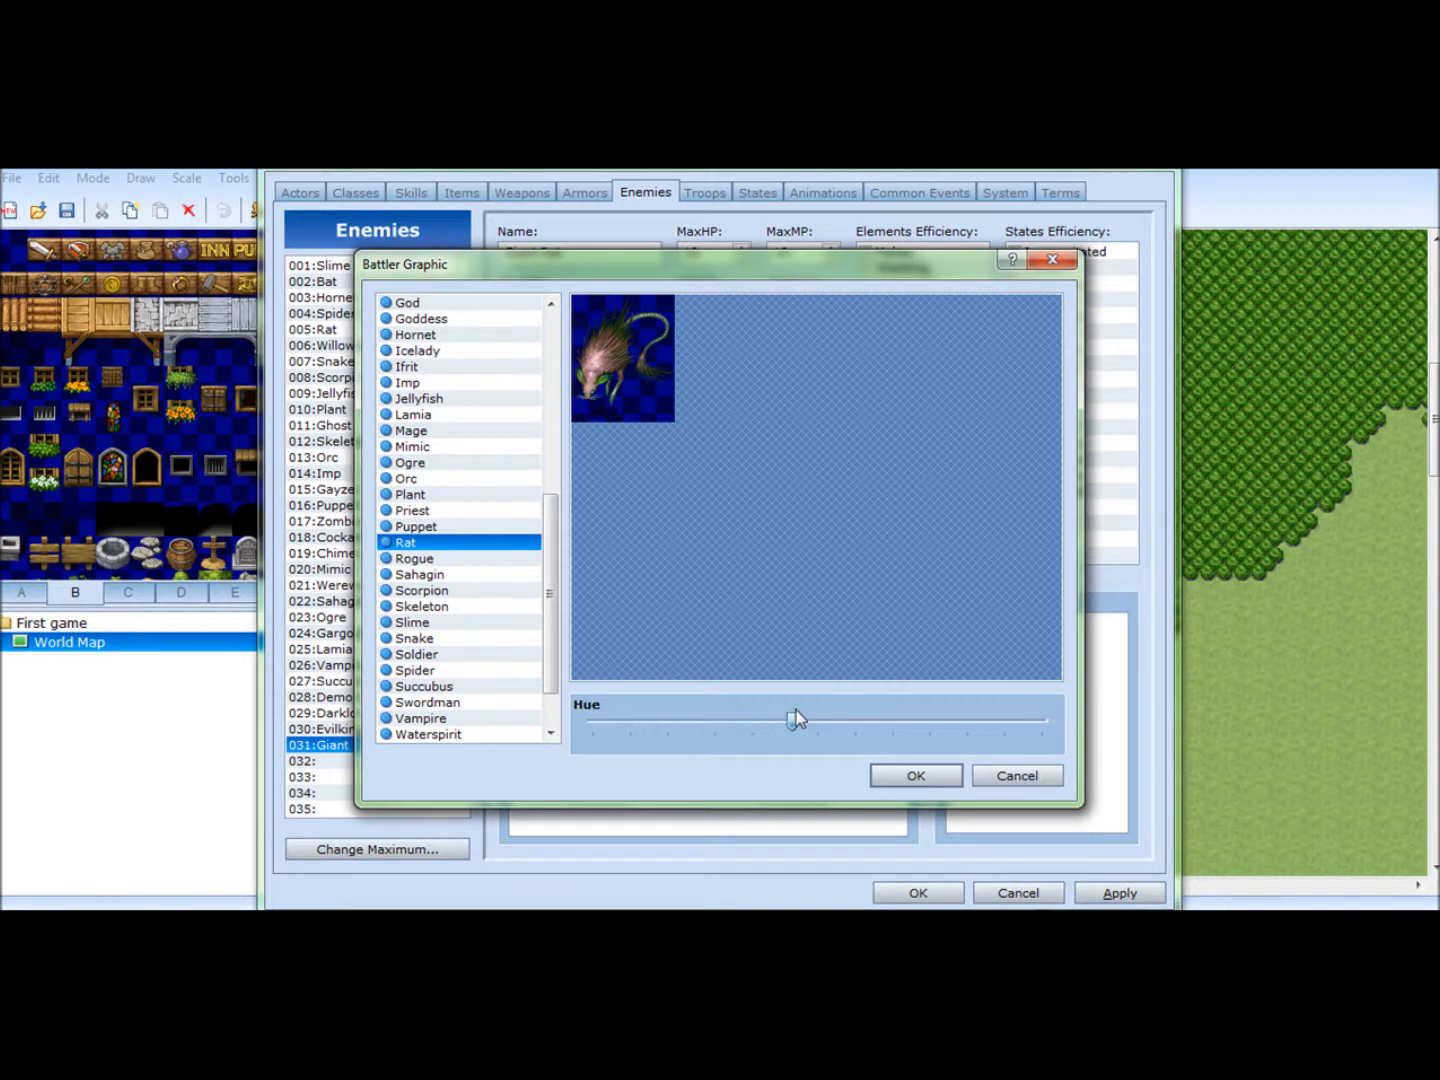
drag(821, 707, 887, 701)
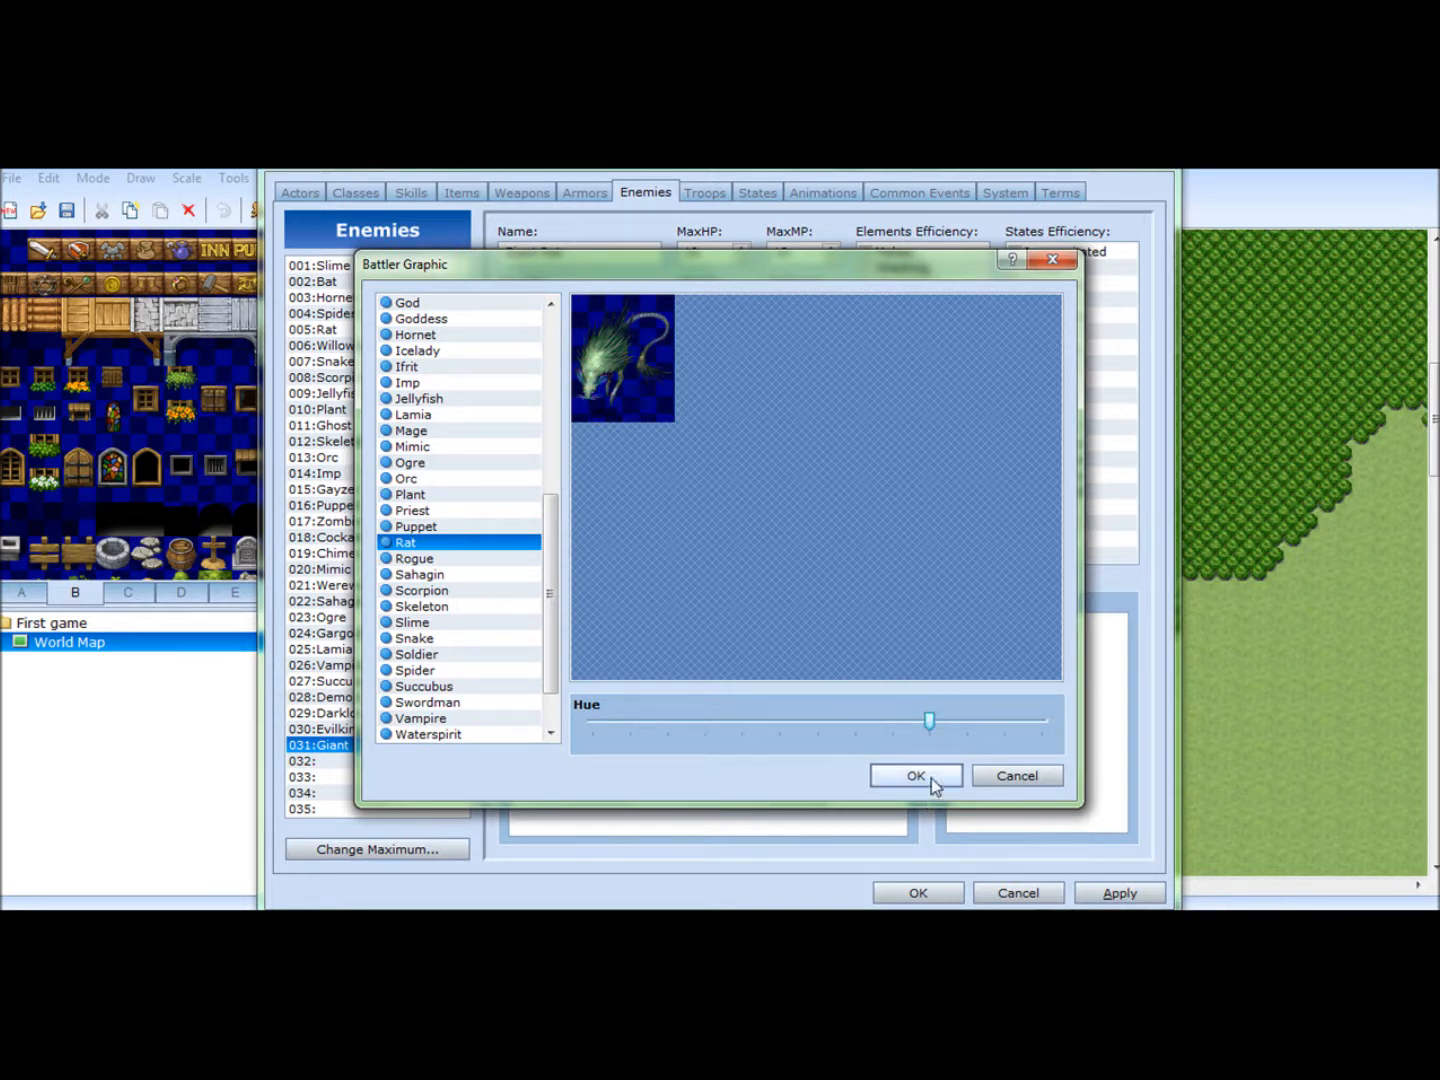
drag(930, 723, 722, 719)
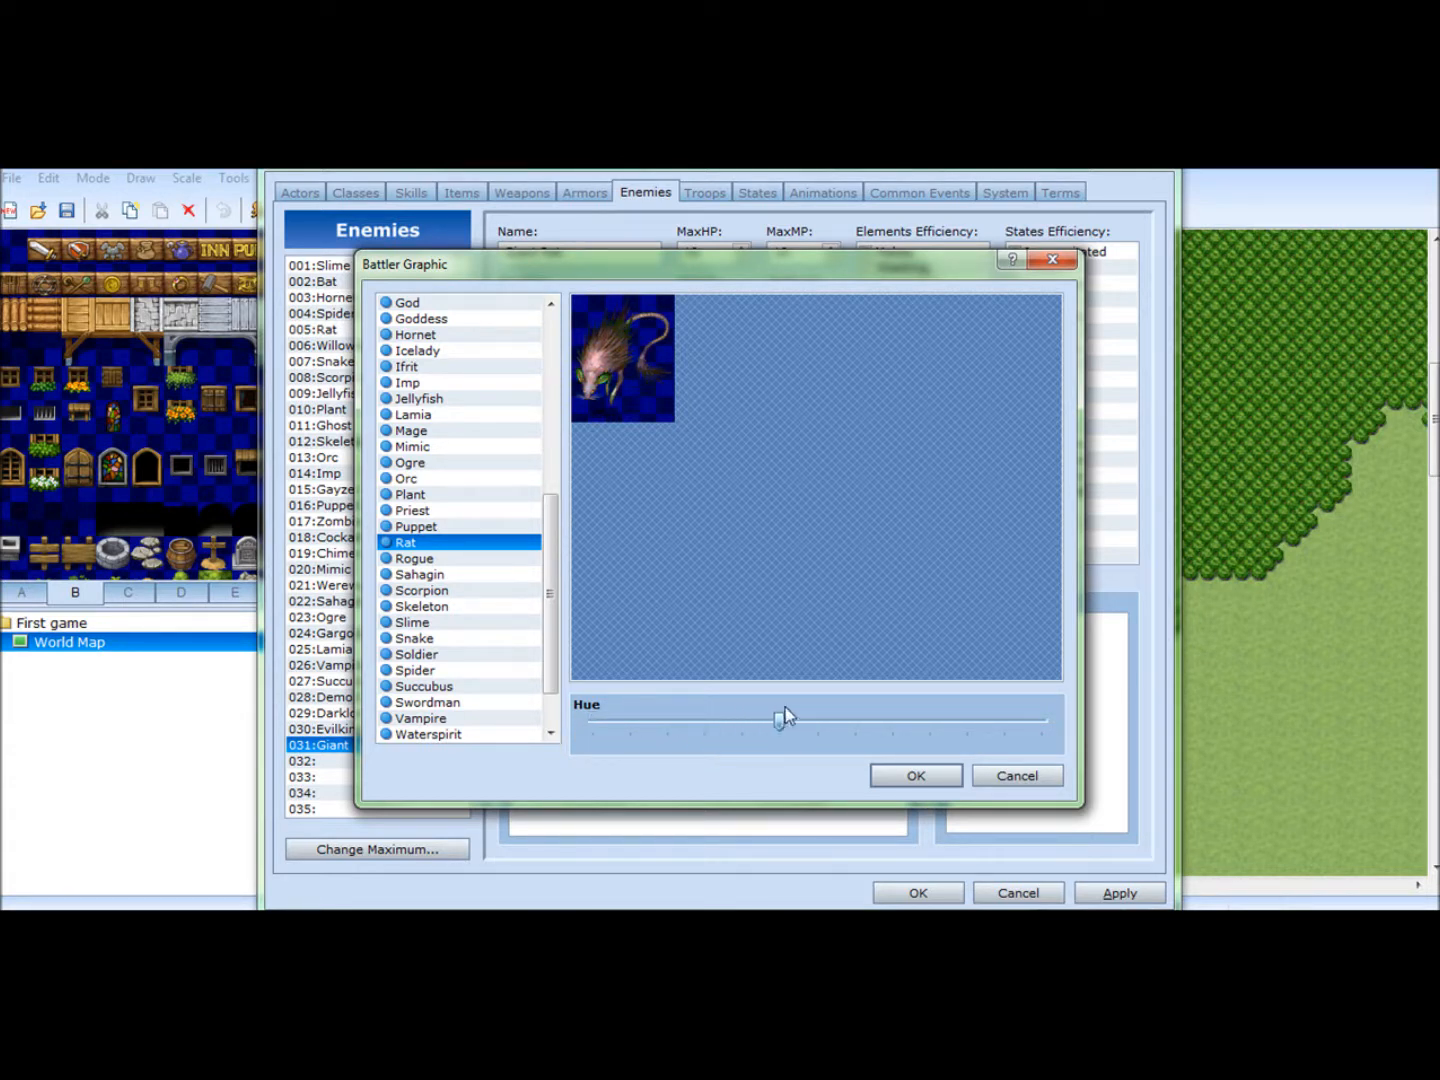
drag(848, 713, 1058, 696)
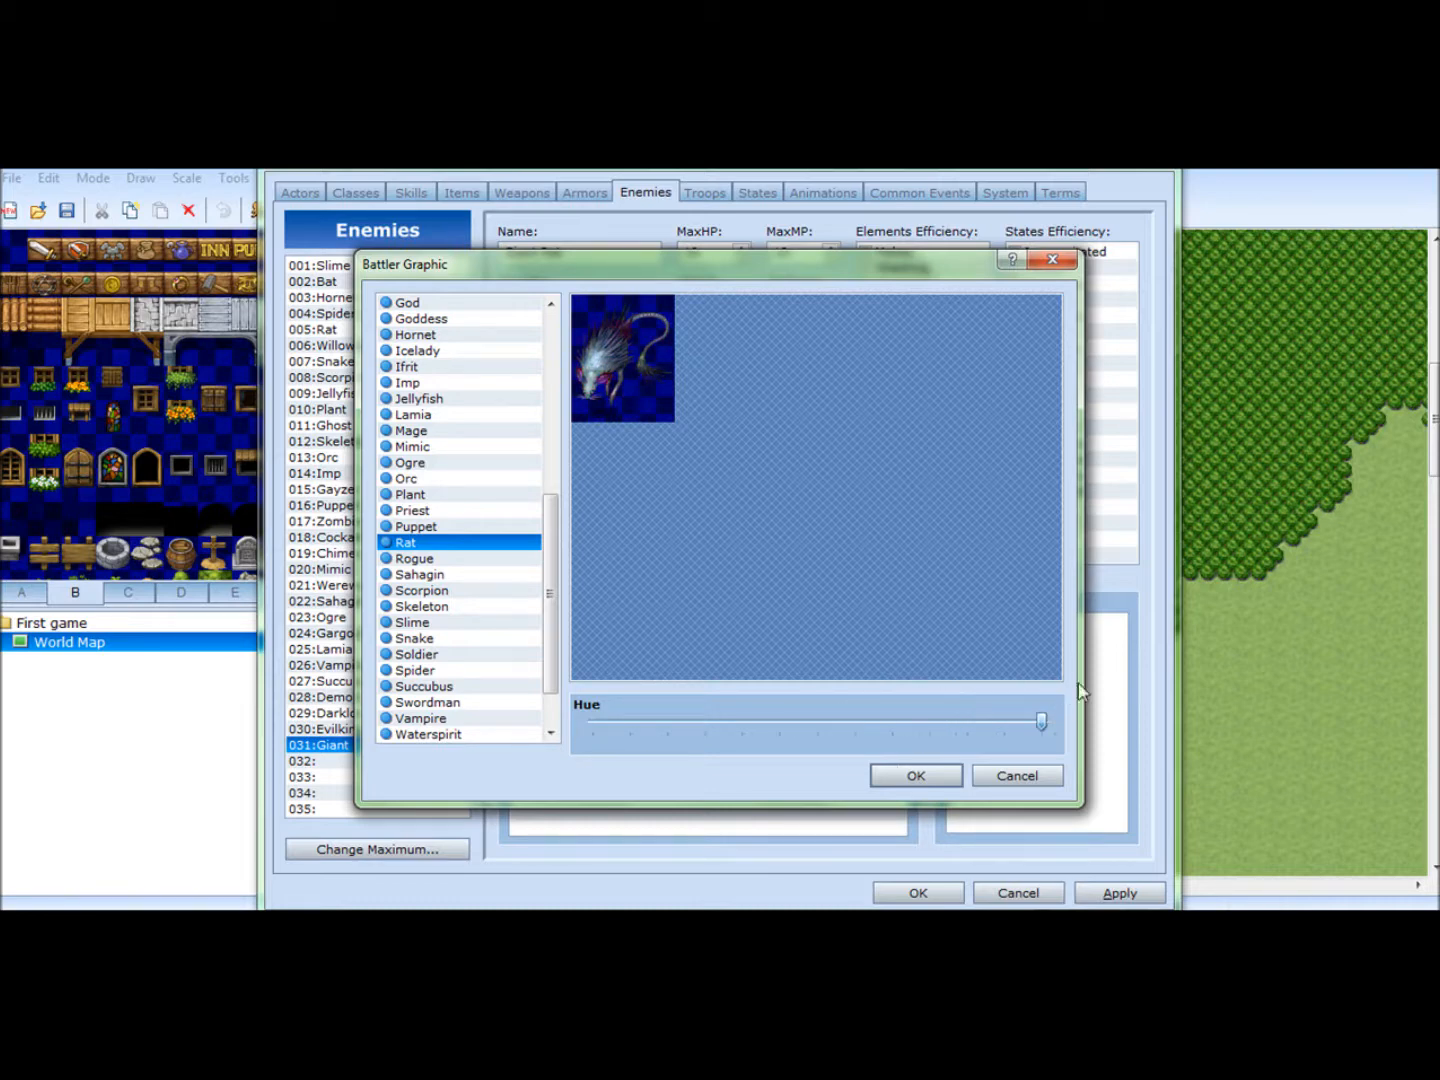
click(899, 768)
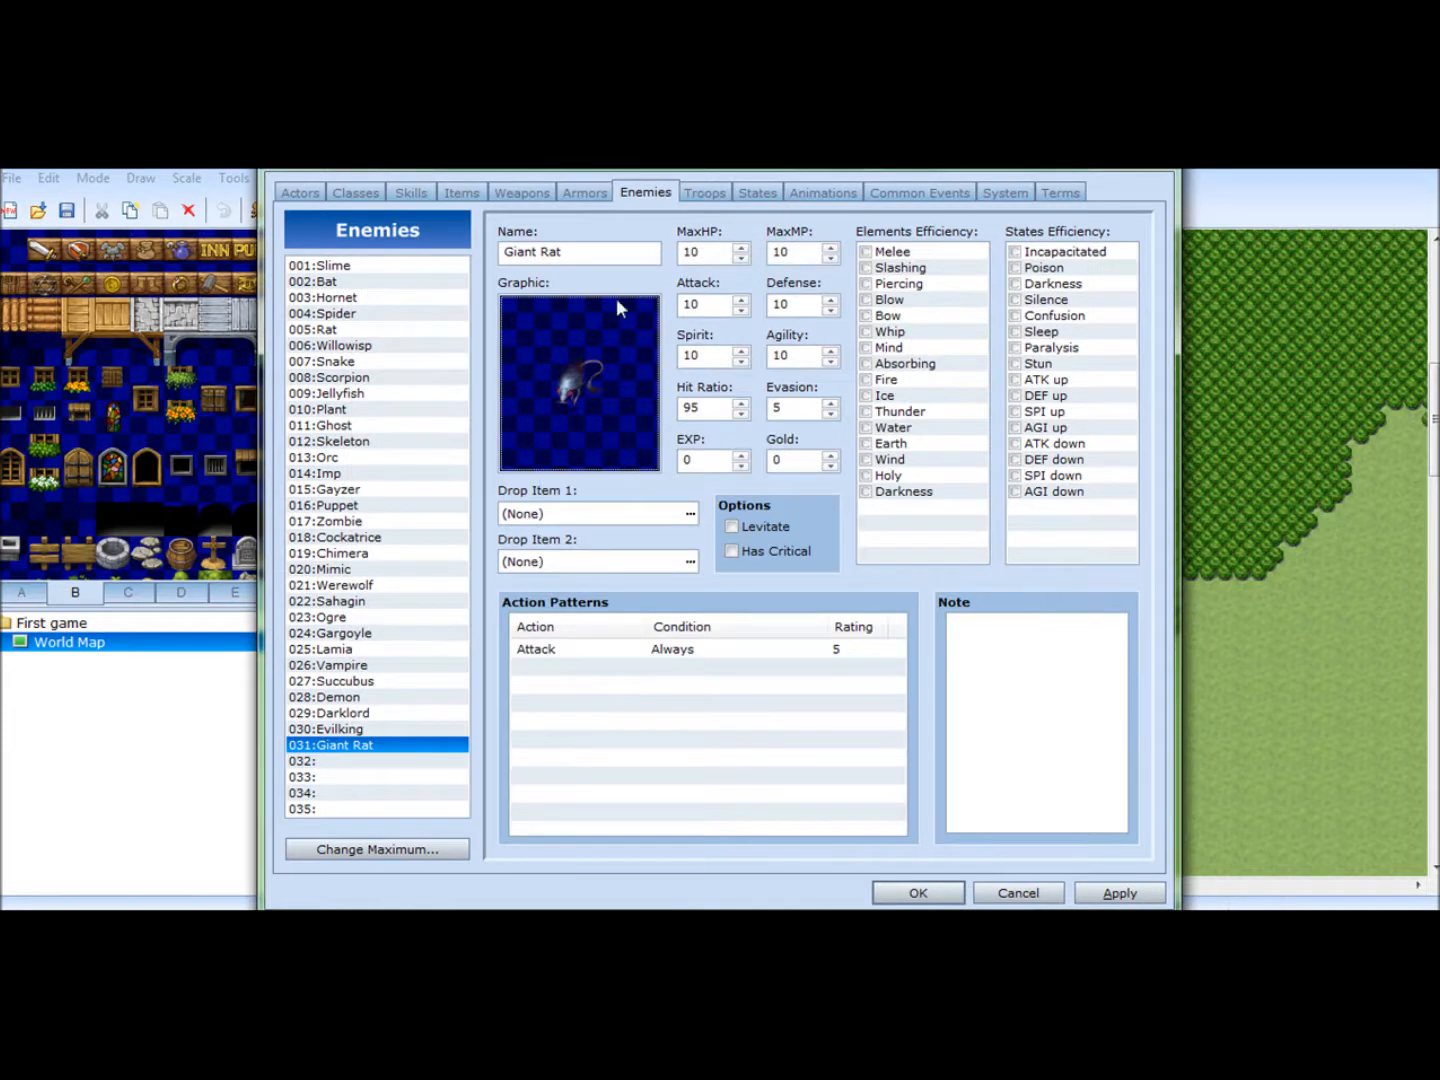
- Set the Giant Rat's MaxHP to 200, Attack to 13, Agility to 15, Evasion to 4 and Hit Ratio to 91
double_click(710, 254)
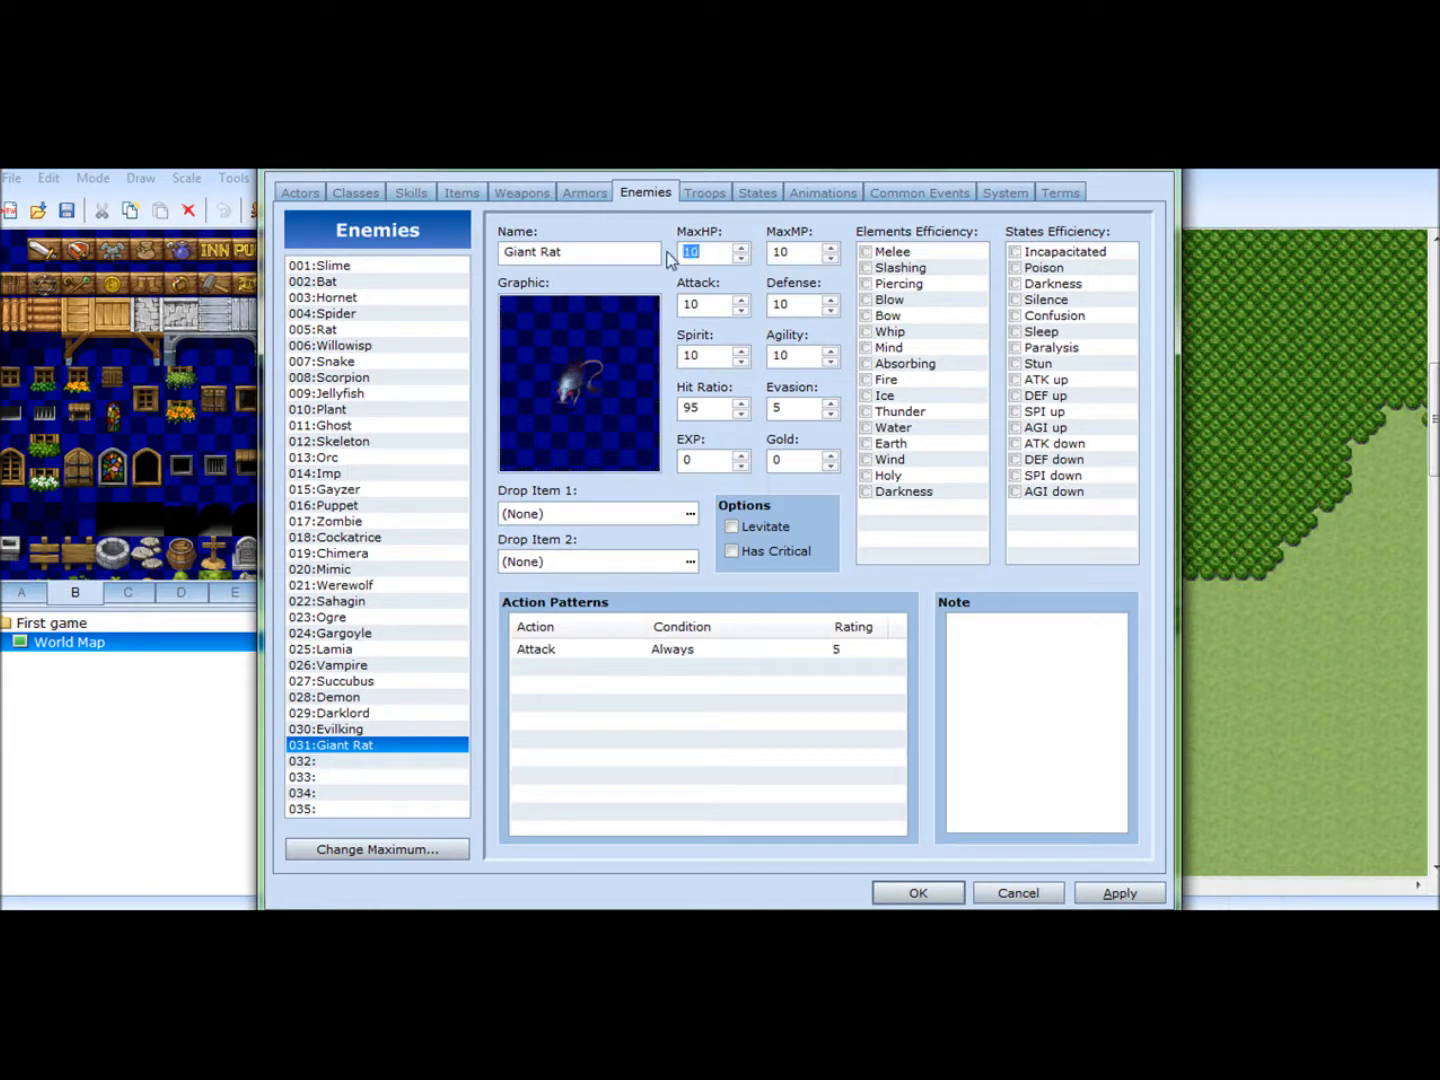
text(200)
double_click(705, 302)
text(13)
double_click(705, 355)
double_click(790, 356)
text(15)
double_click(780, 409)
text(4)
double_click(716, 409)
text(91)
- Make the Giant Rat's first drop item a Potion with a probability of 1/1
click(679, 522)
click(691, 516)
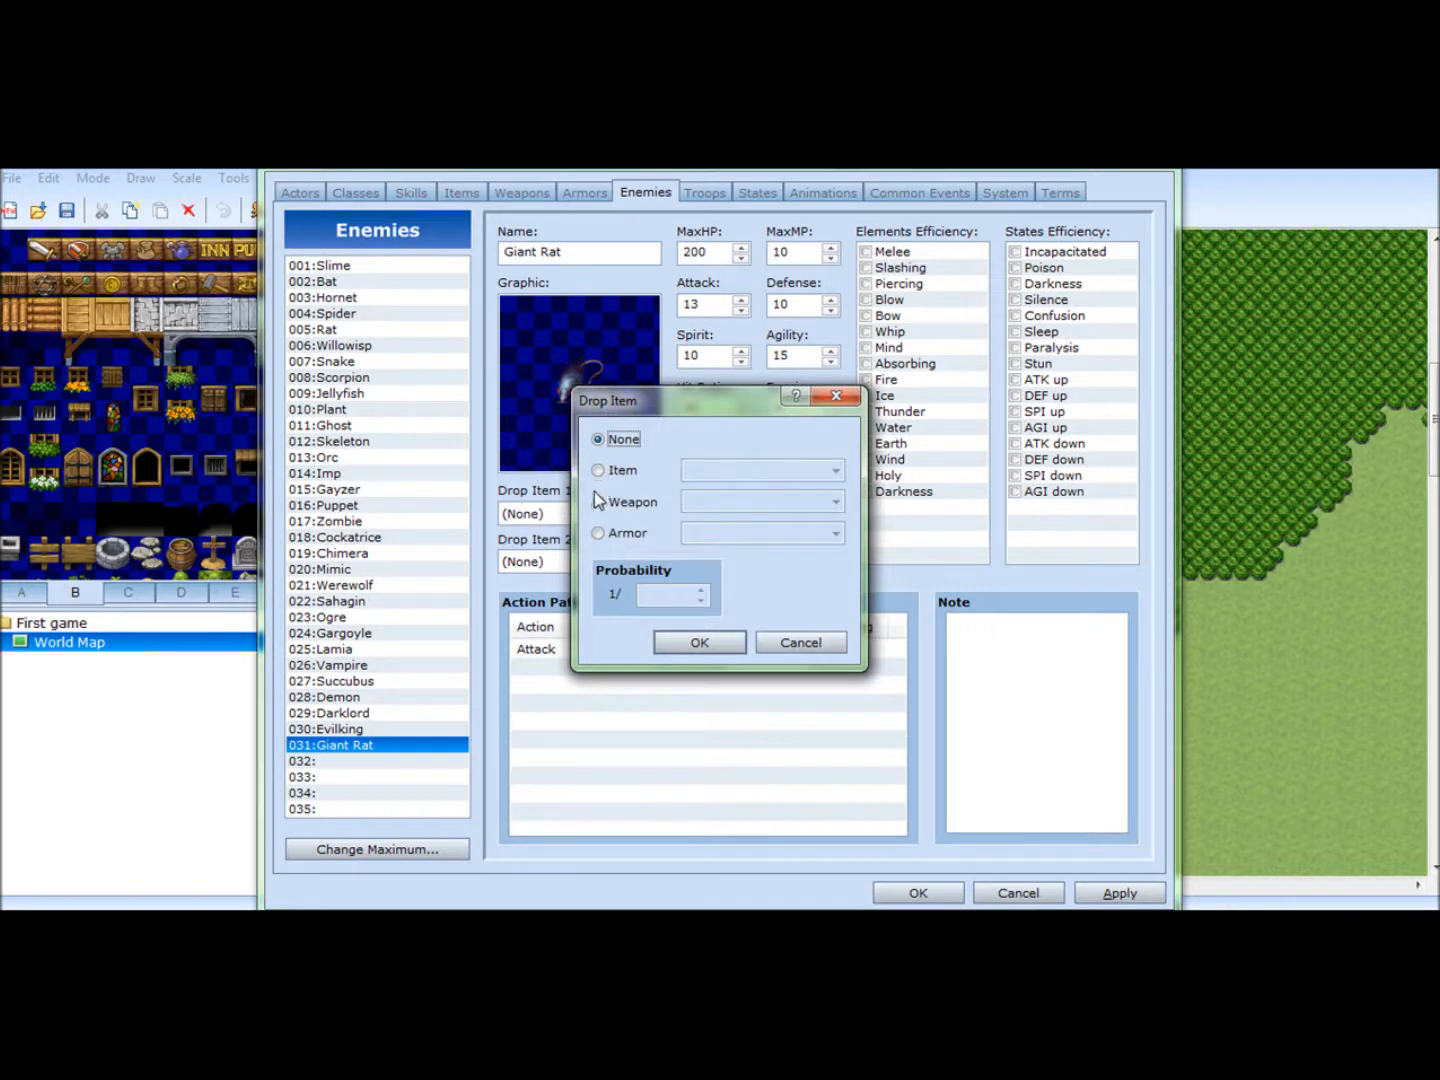
click(598, 471)
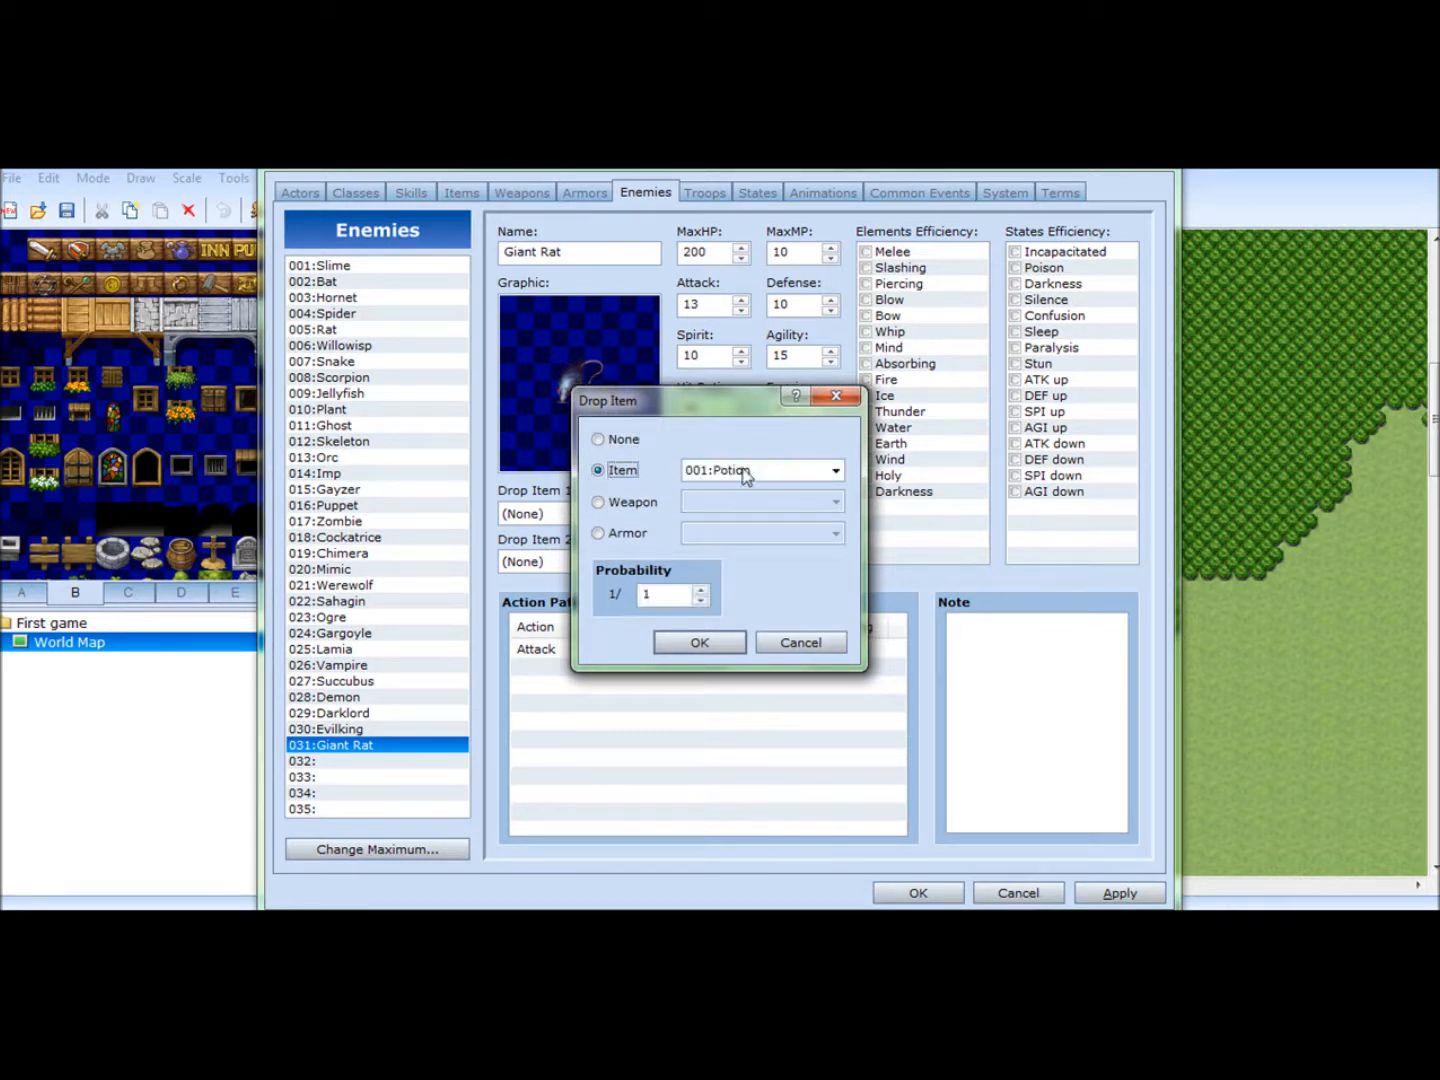
click(767, 471)
click(768, 473)
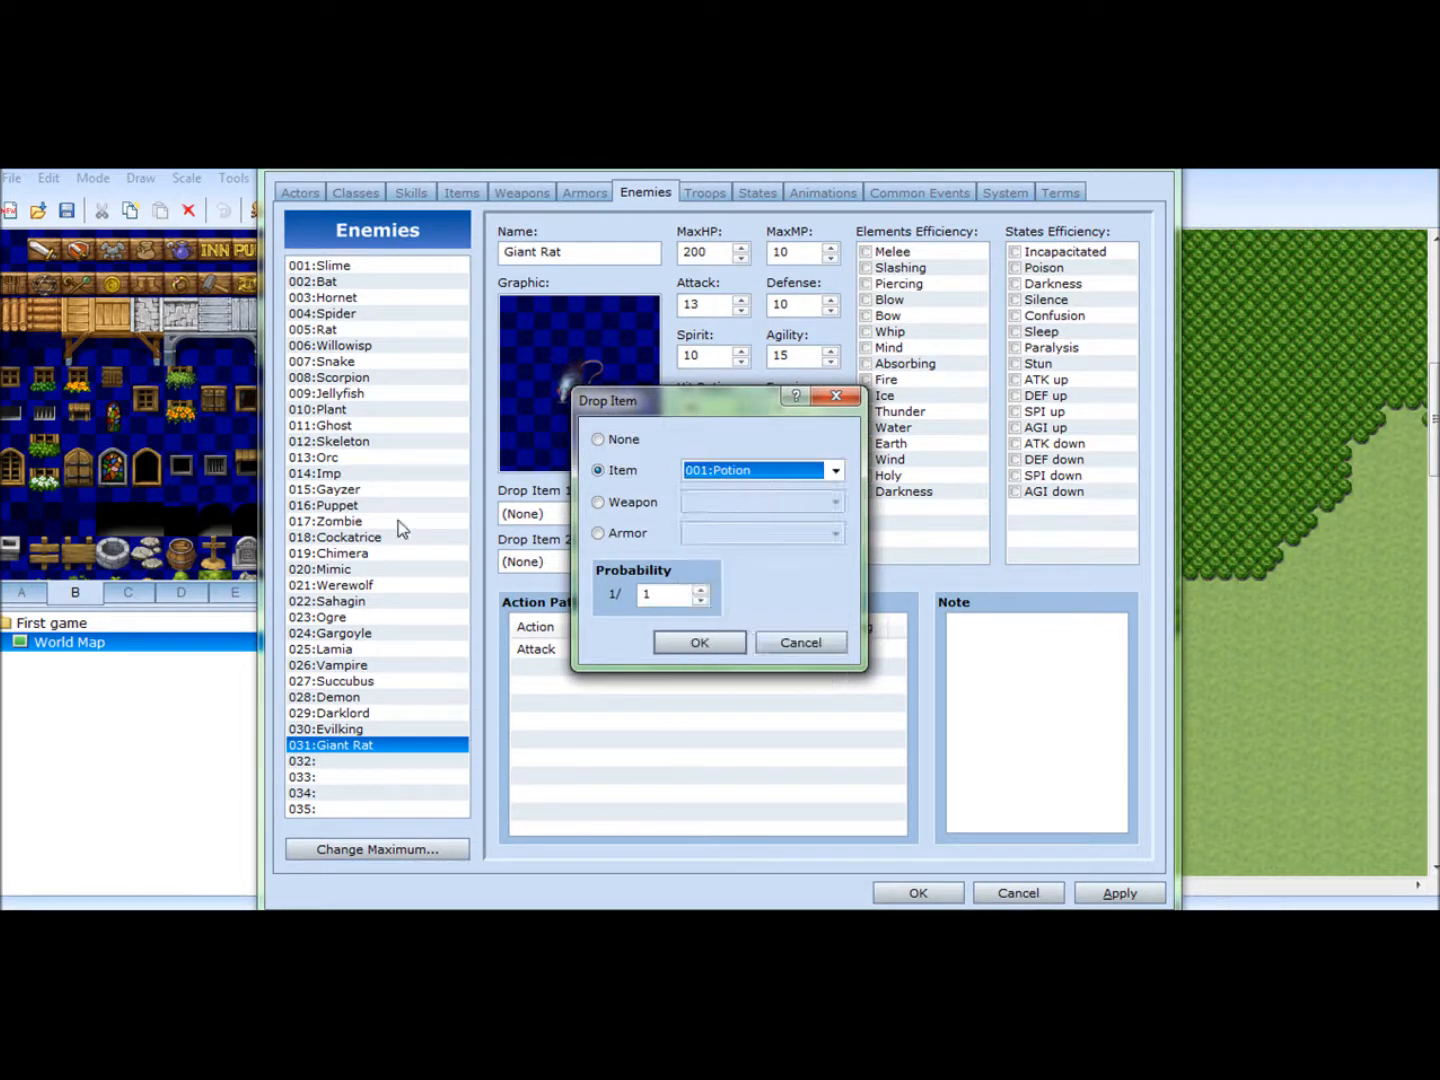
click(701, 590)
click(701, 601)
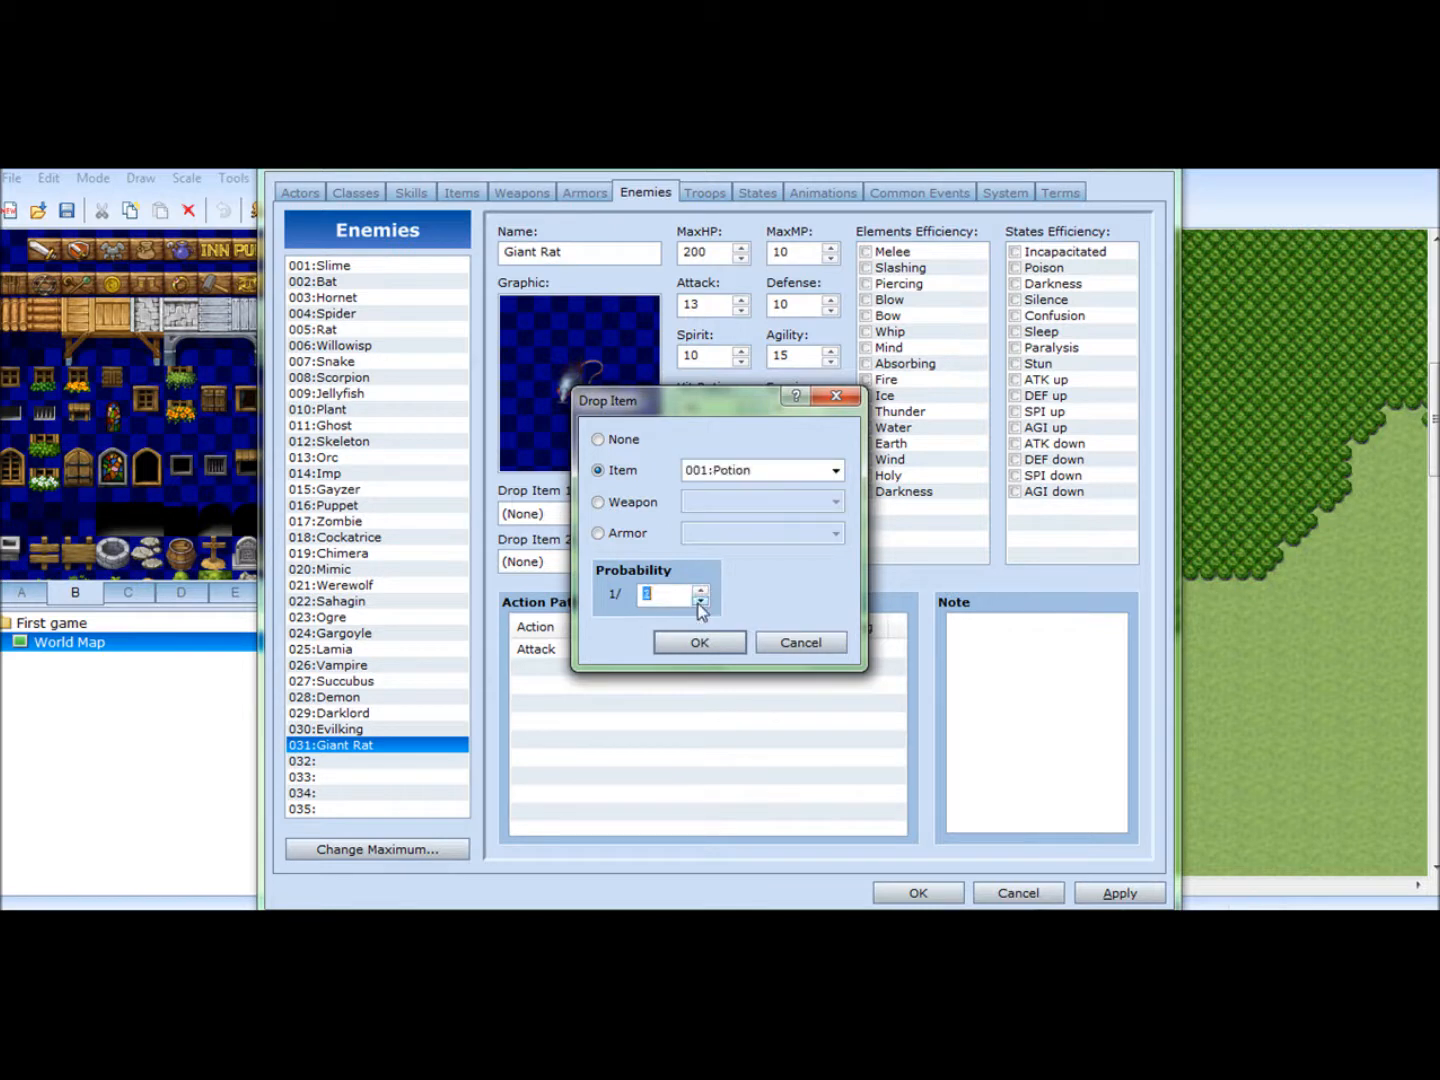
click(705, 643)
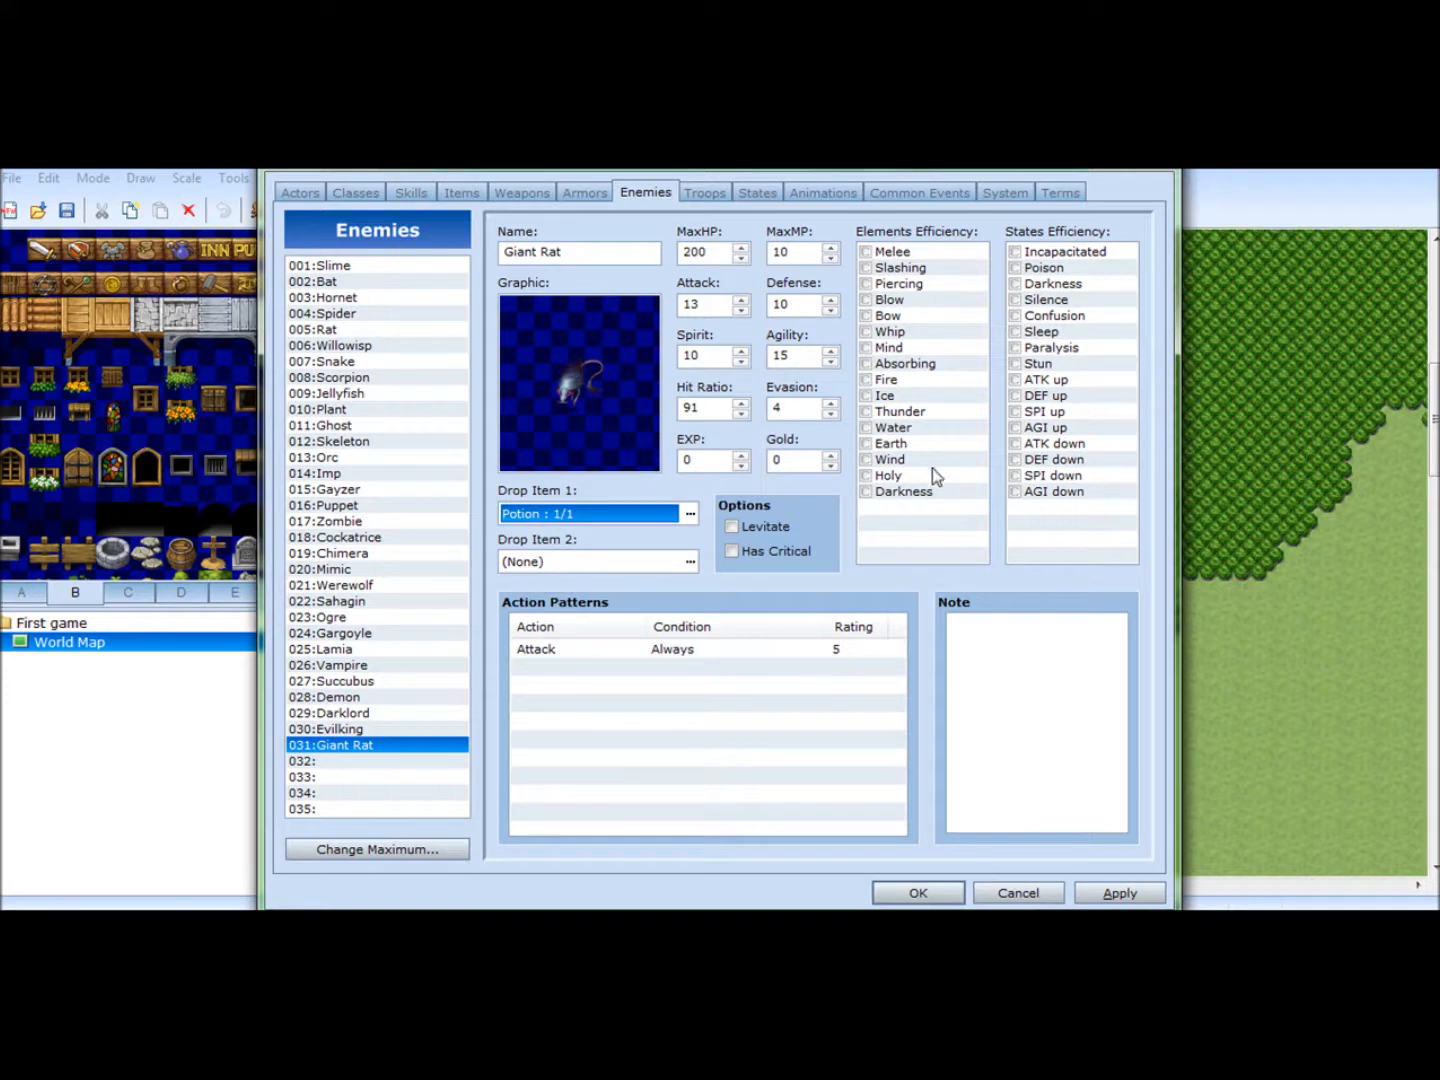
- Set the Giant Rat's Melee element efficiency to B, then apply the changes and close the database
click(867, 270)
click(867, 269)
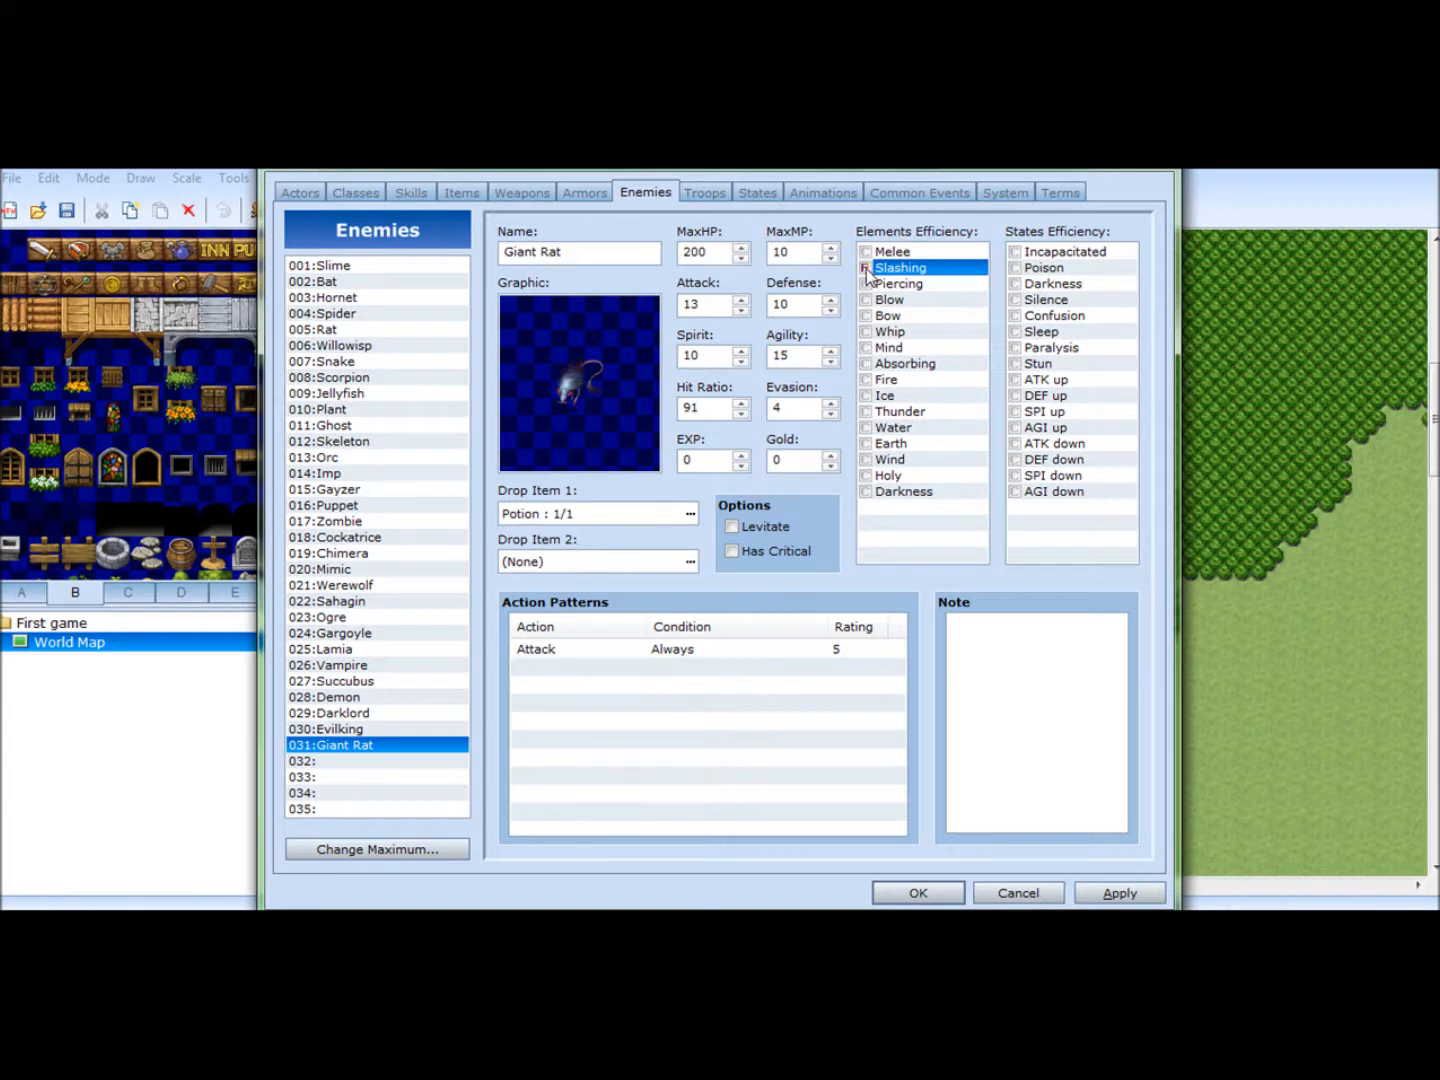
click(866, 269)
click(868, 269)
click(867, 252)
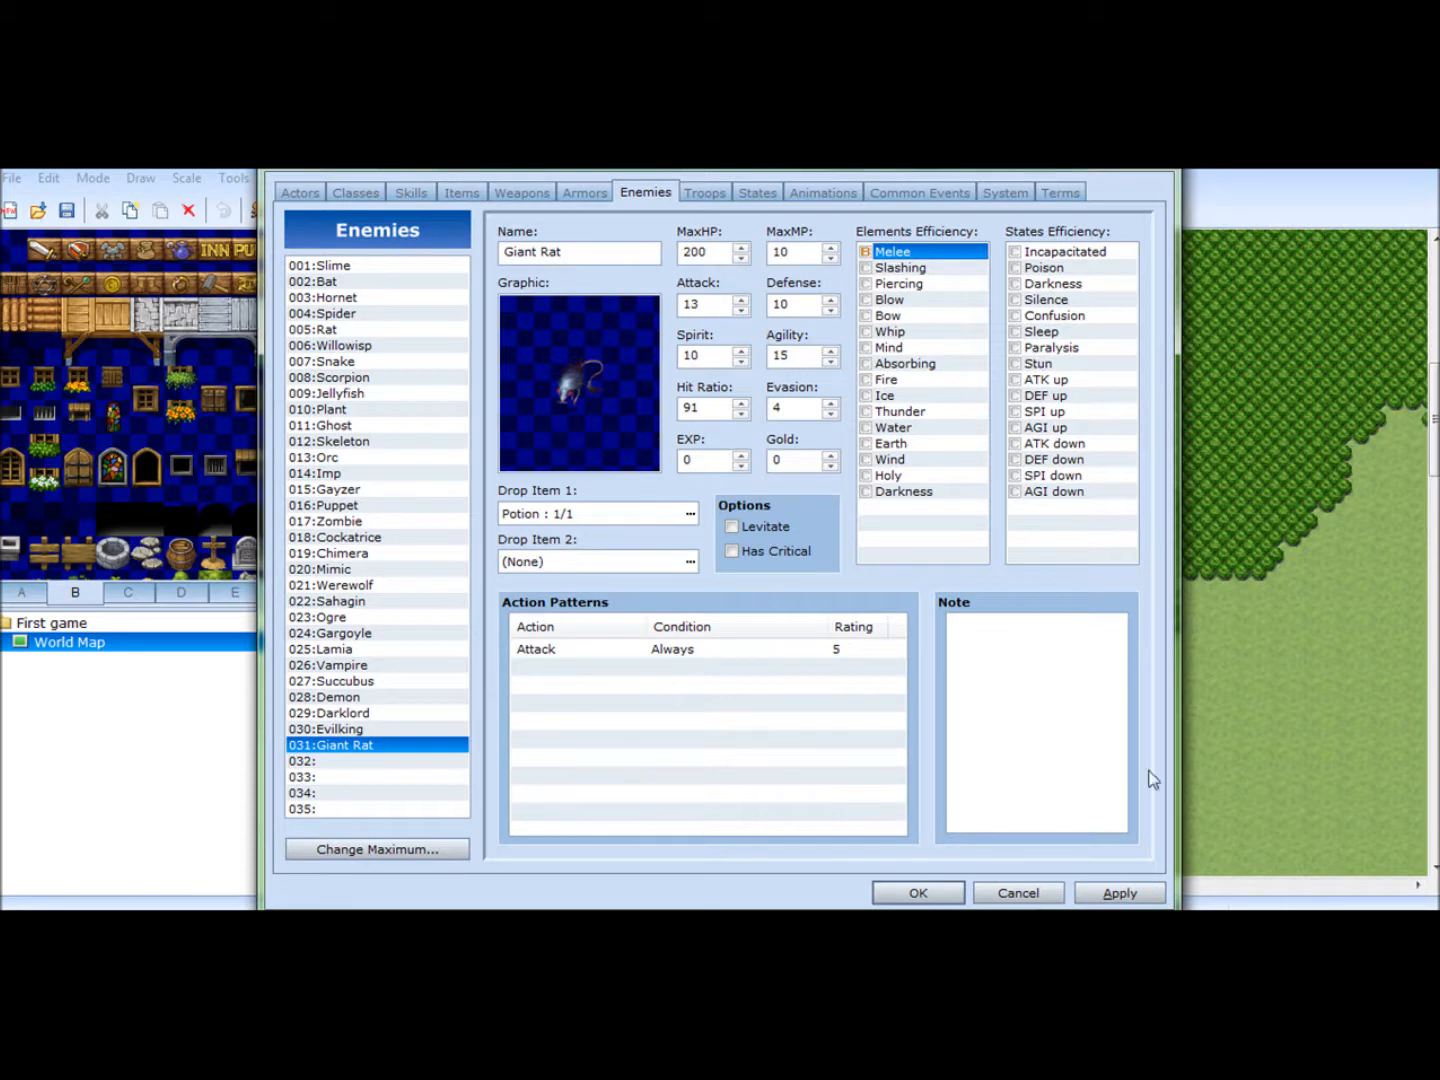
click(1104, 894)
click(919, 893)
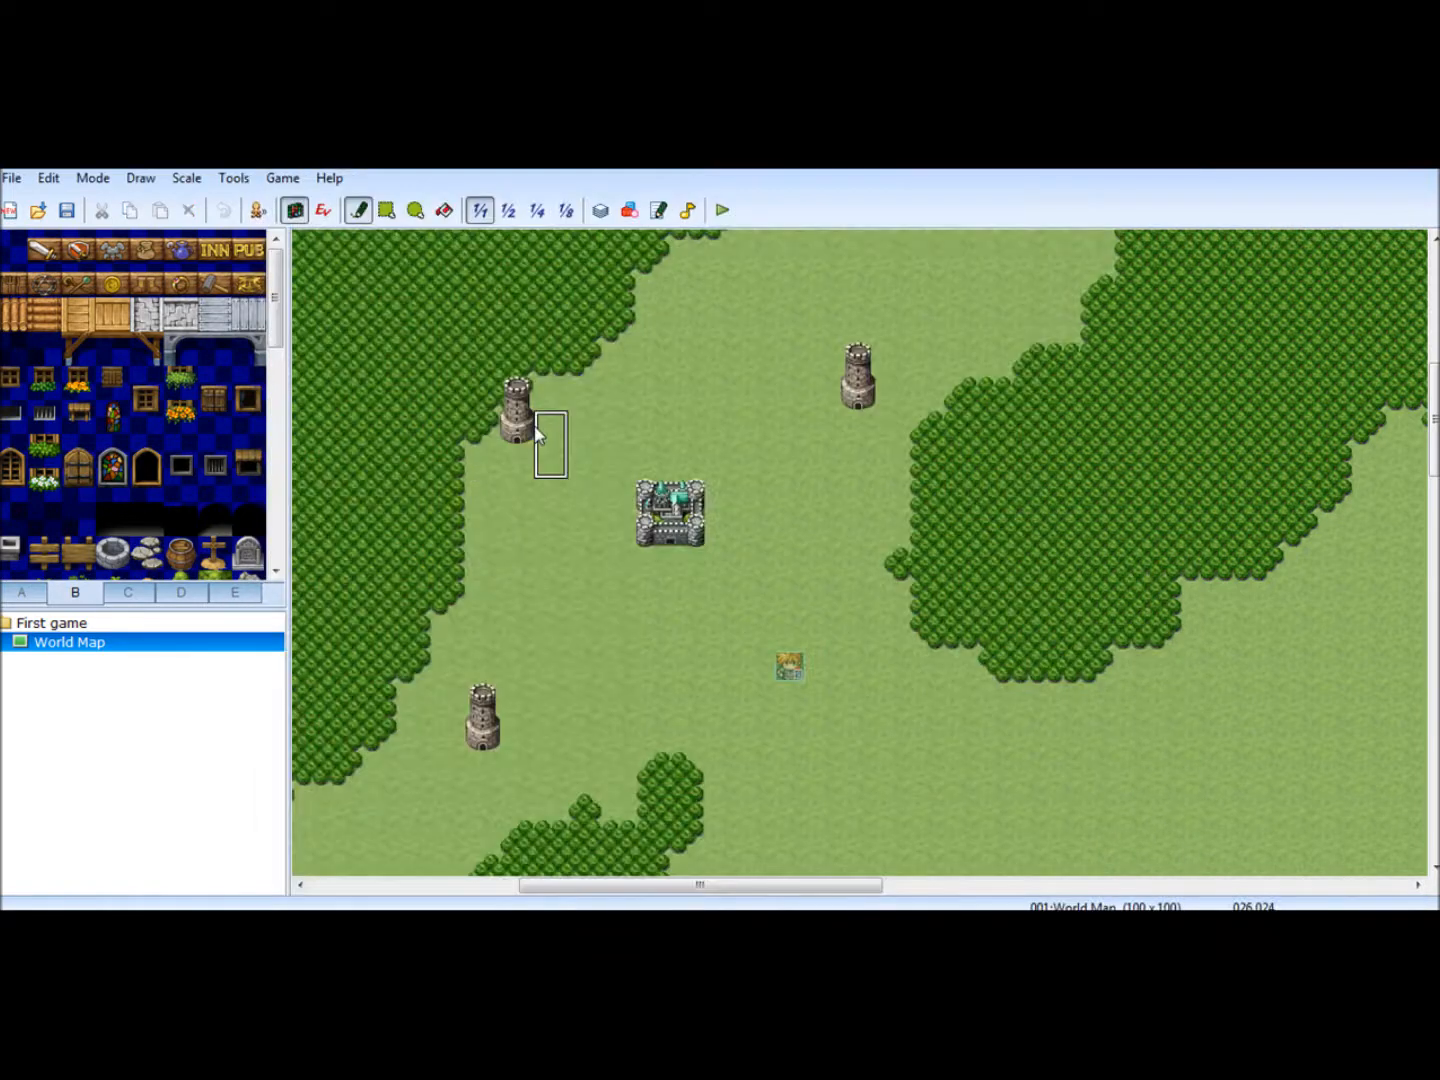
- Reopen the database and raise the maximum number of troops to 35
click(601, 209)
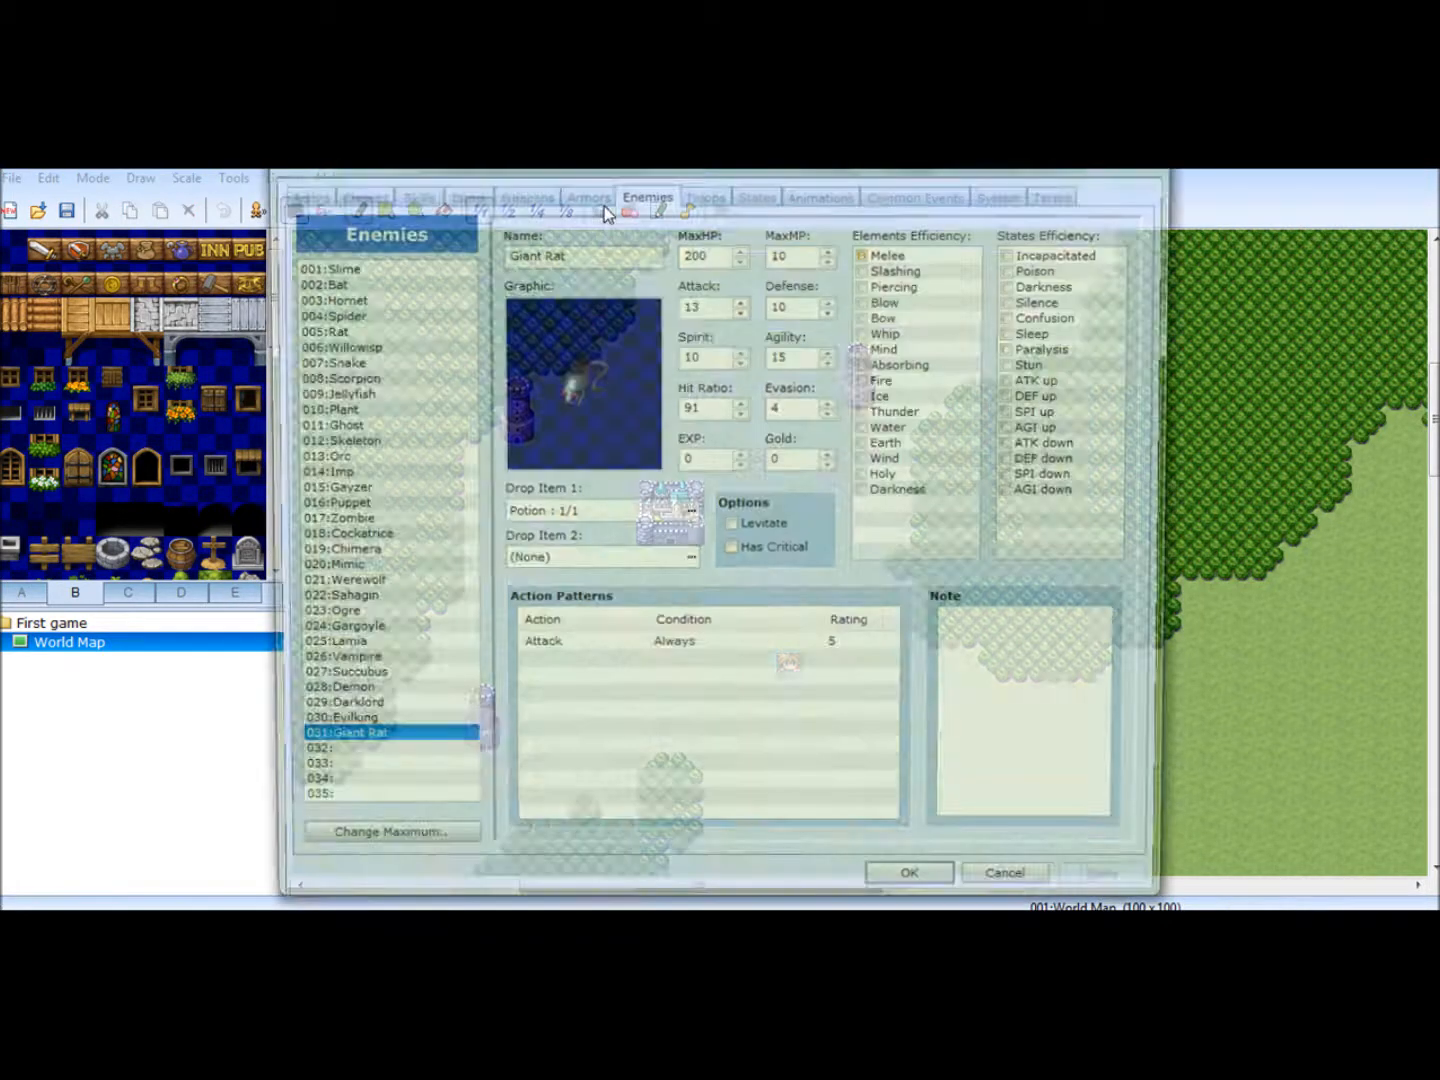
click(704, 193)
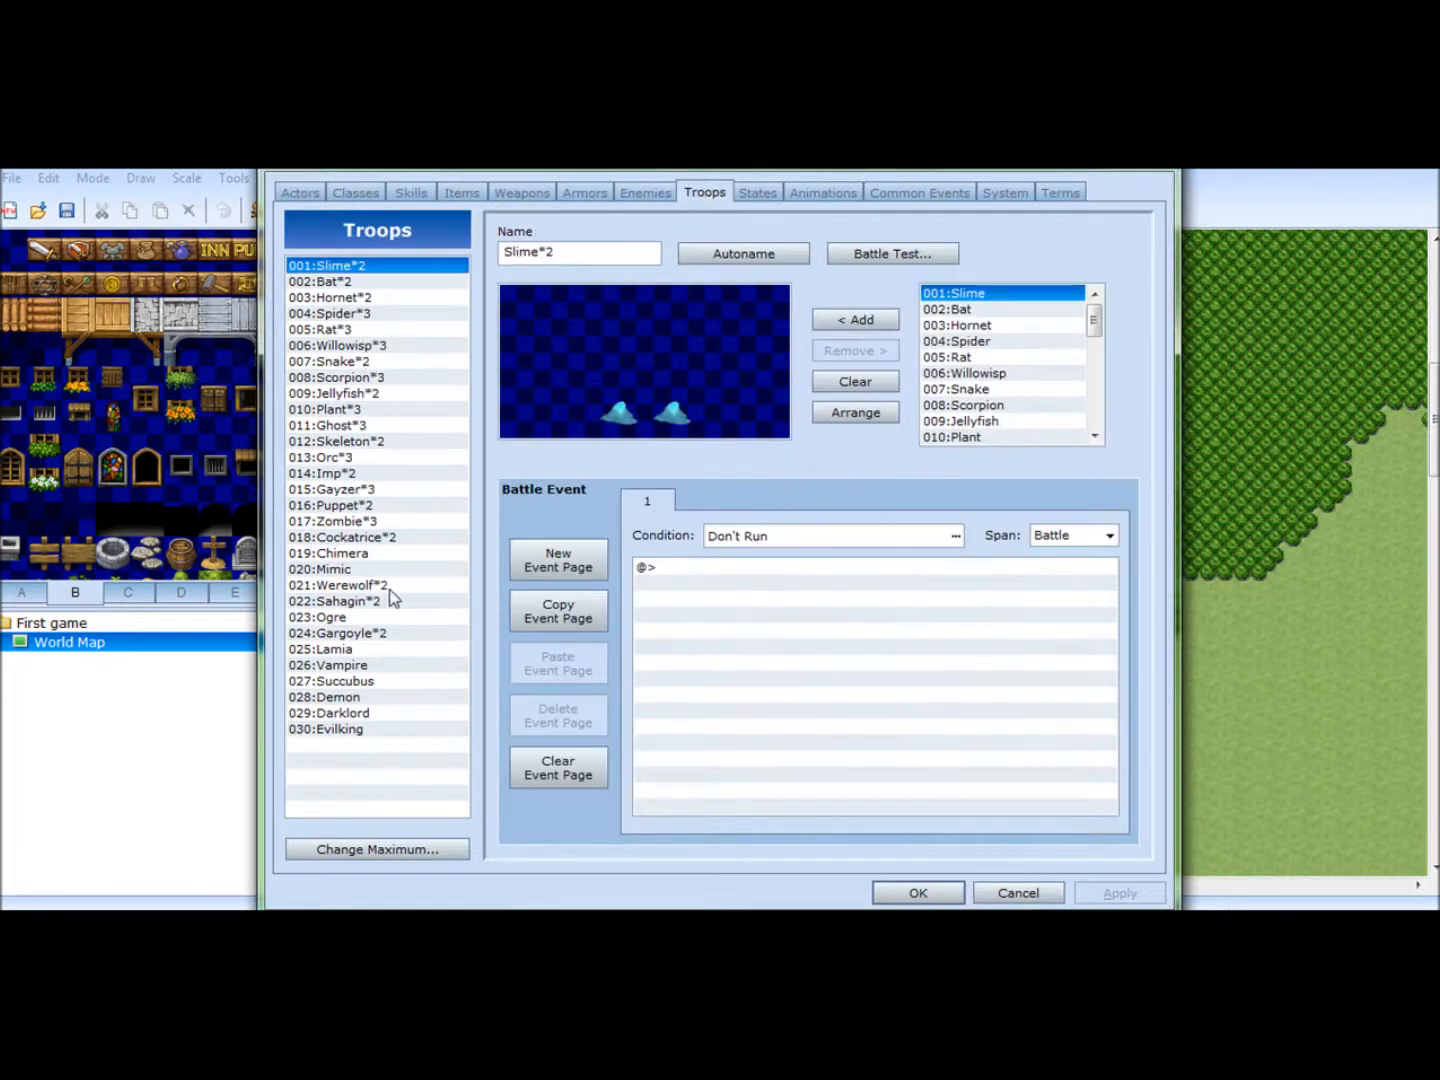
click(396, 853)
click(346, 861)
click(345, 860)
click(345, 861)
click(346, 861)
click(346, 861)
click(426, 845)
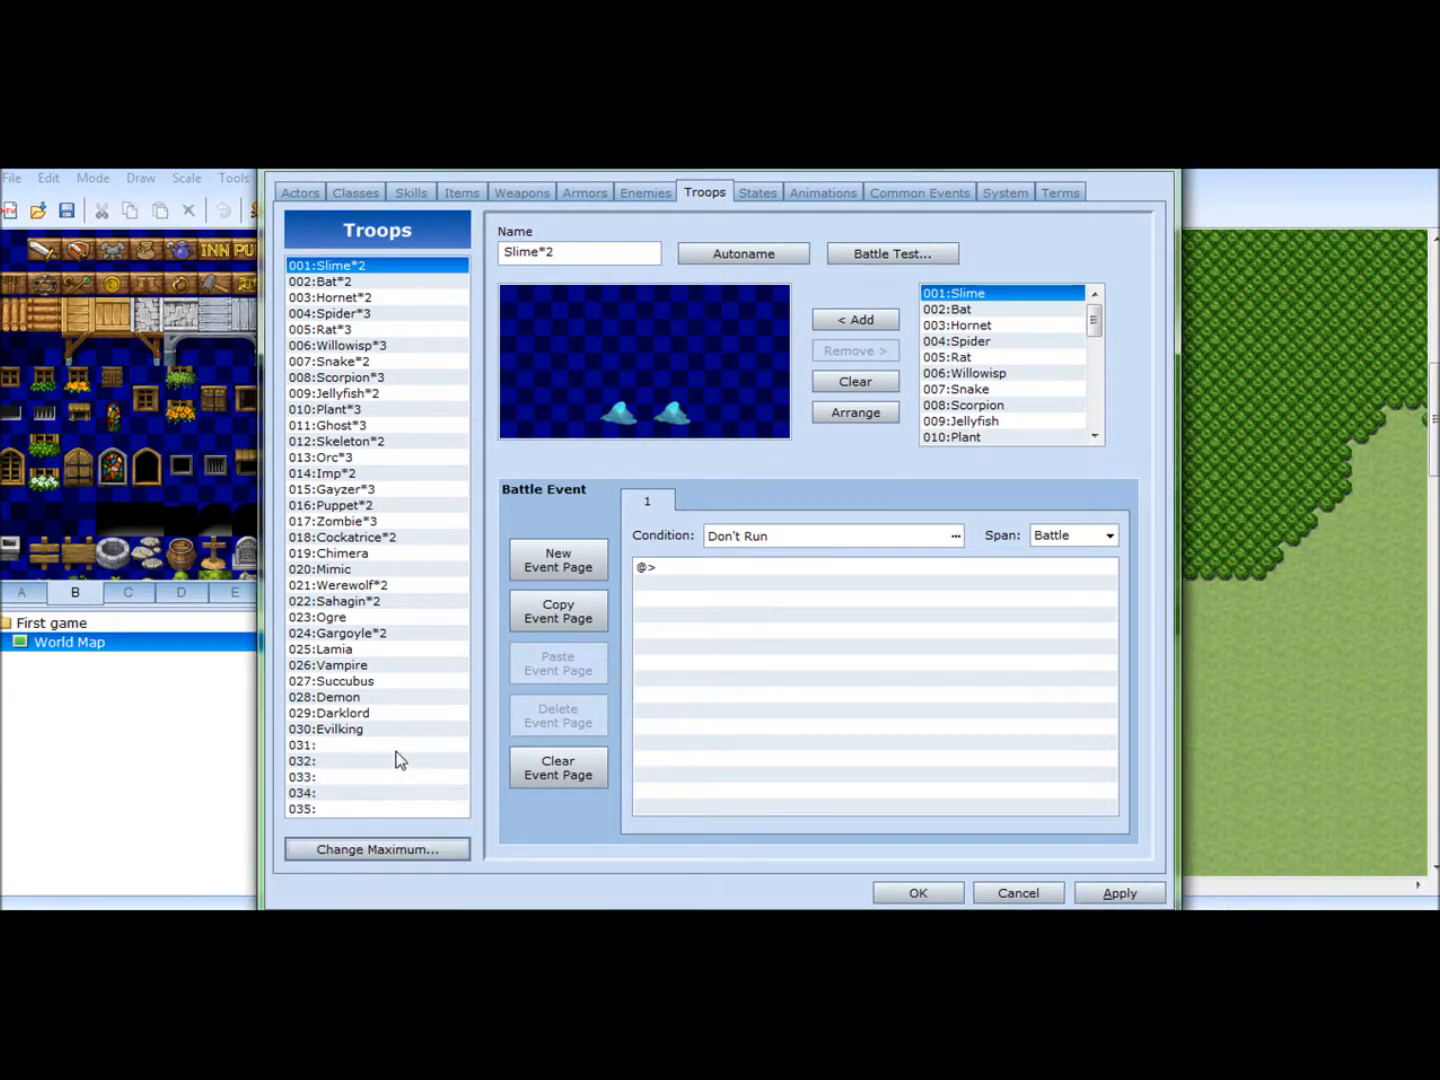
- Name the empty troop entry 031 "Giant Rat pertrol"
click(398, 748)
click(621, 249)
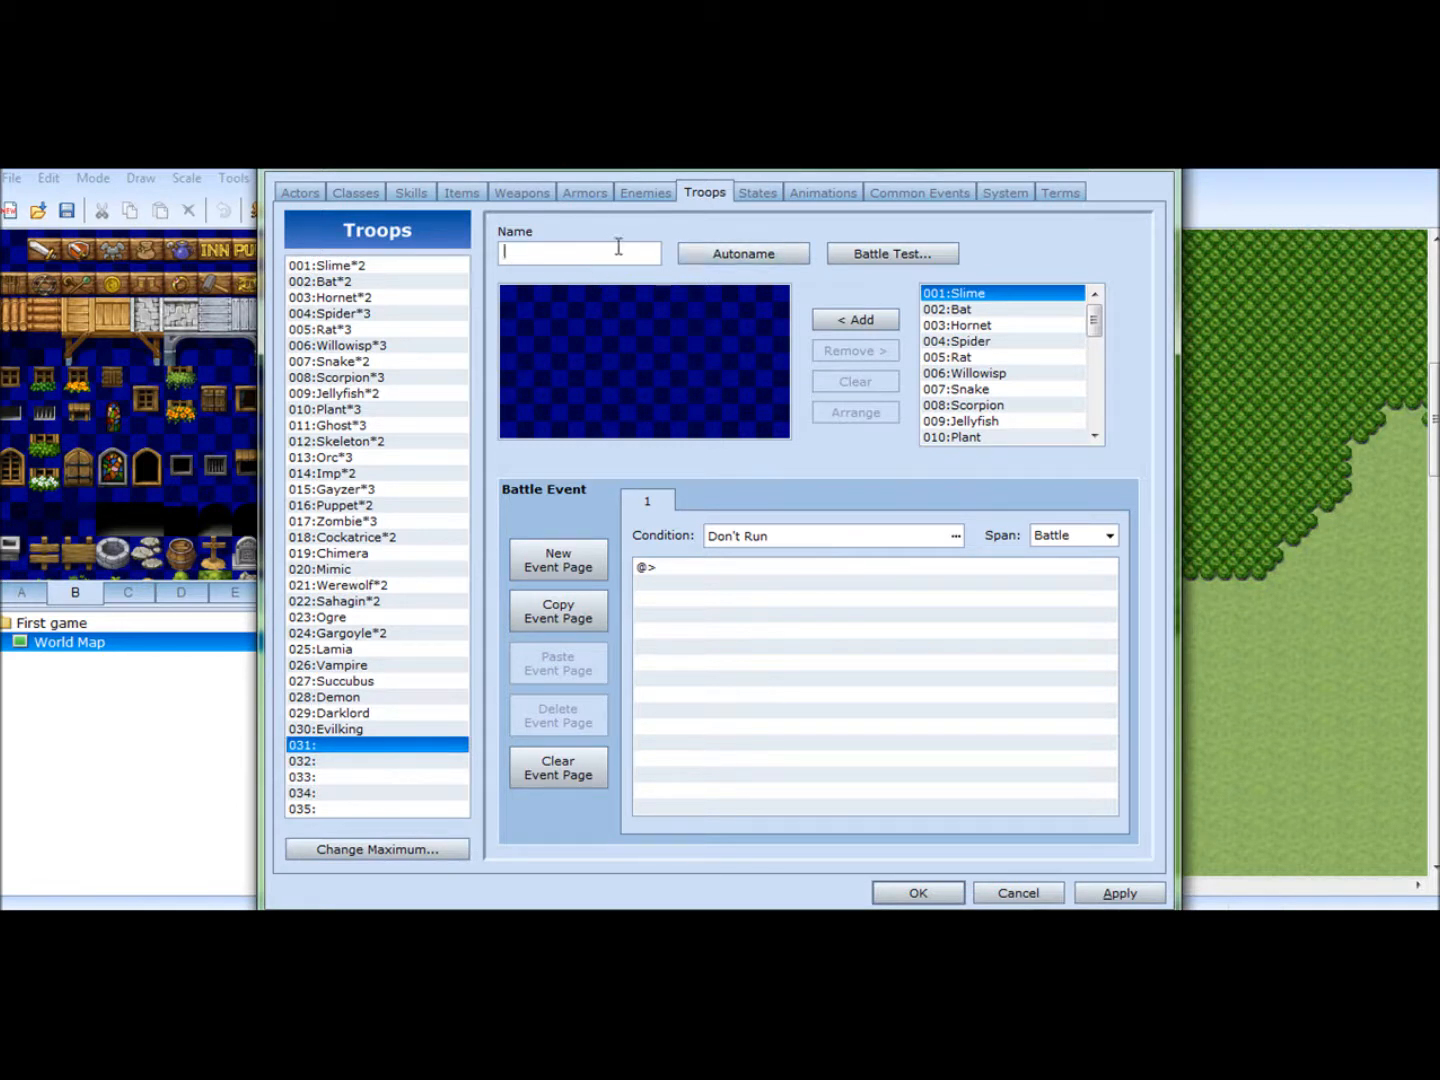
text(Giant Rat pertor)
text(l)
key(BackSpace)
key(BackSpace)
key(BackSpace)
text(rol)
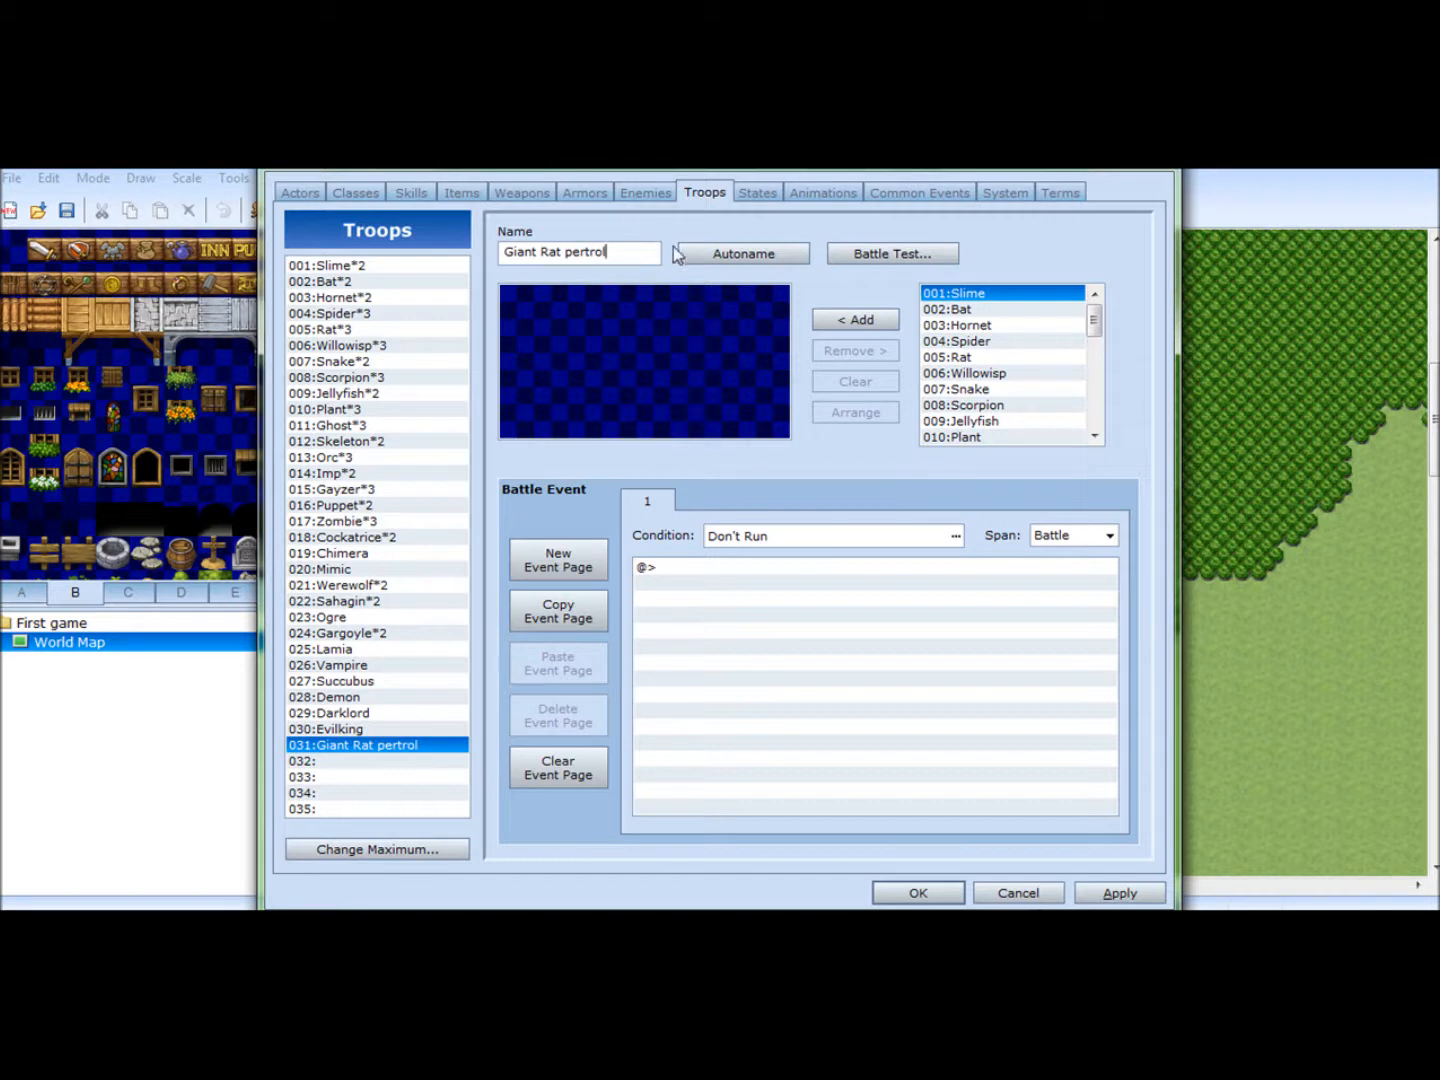
- Add two Giant Rats to the Giant Rat pertrol troop, apply the changes and close the database
drag(1094, 325, 1093, 408)
click(986, 373)
click(852, 318)
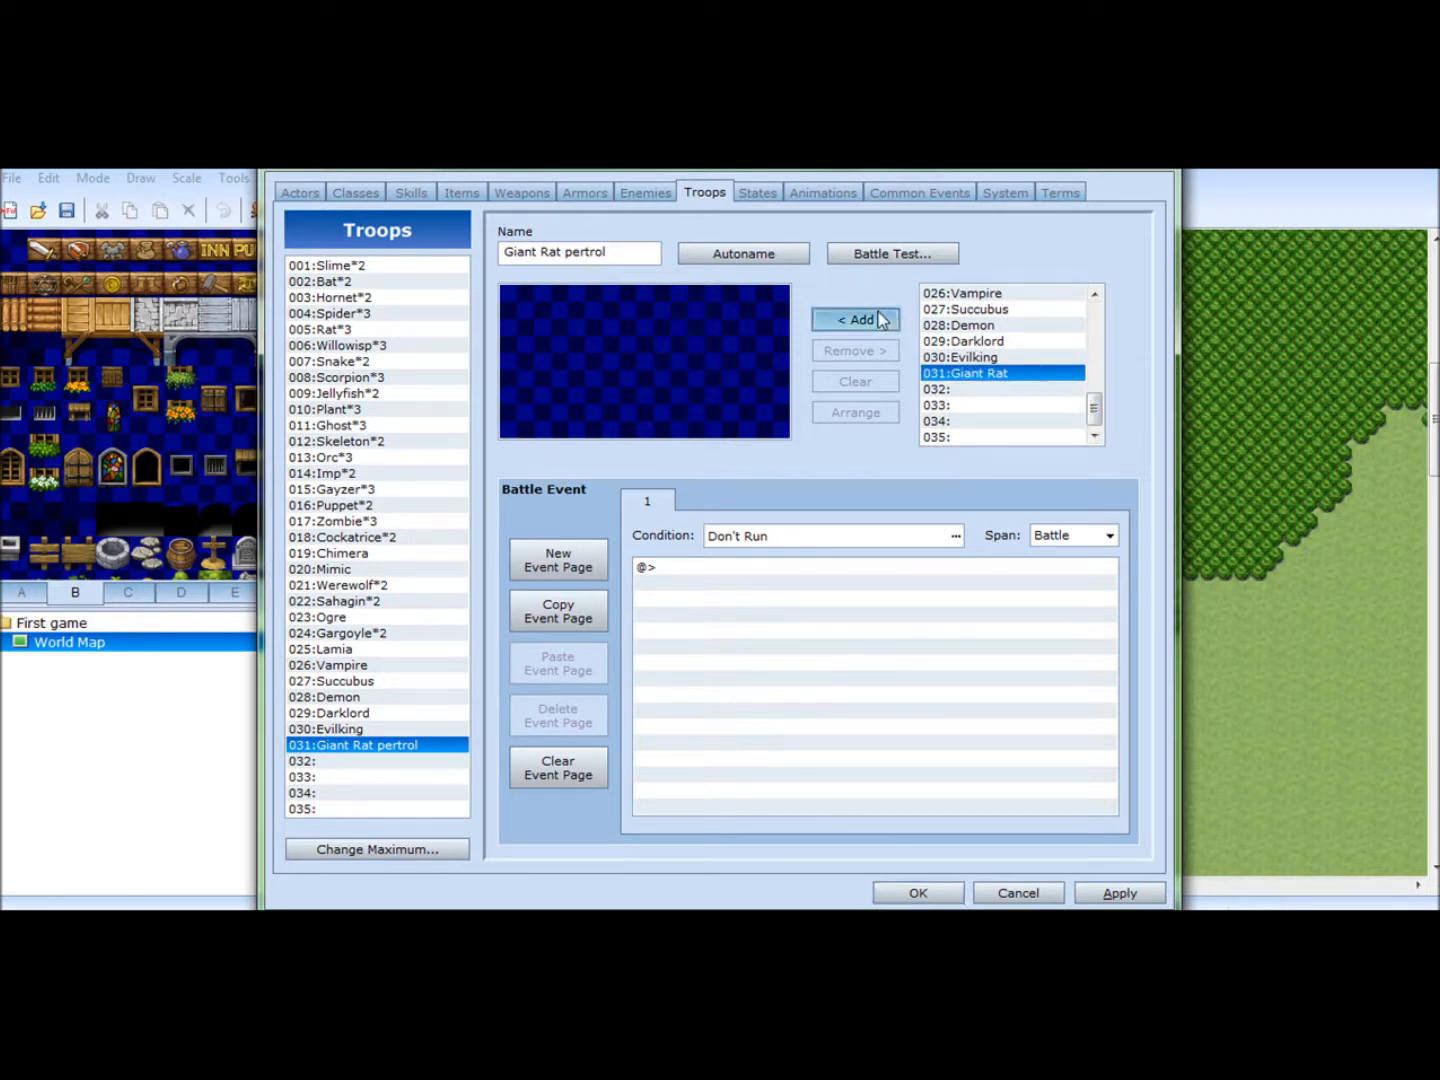
click(861, 319)
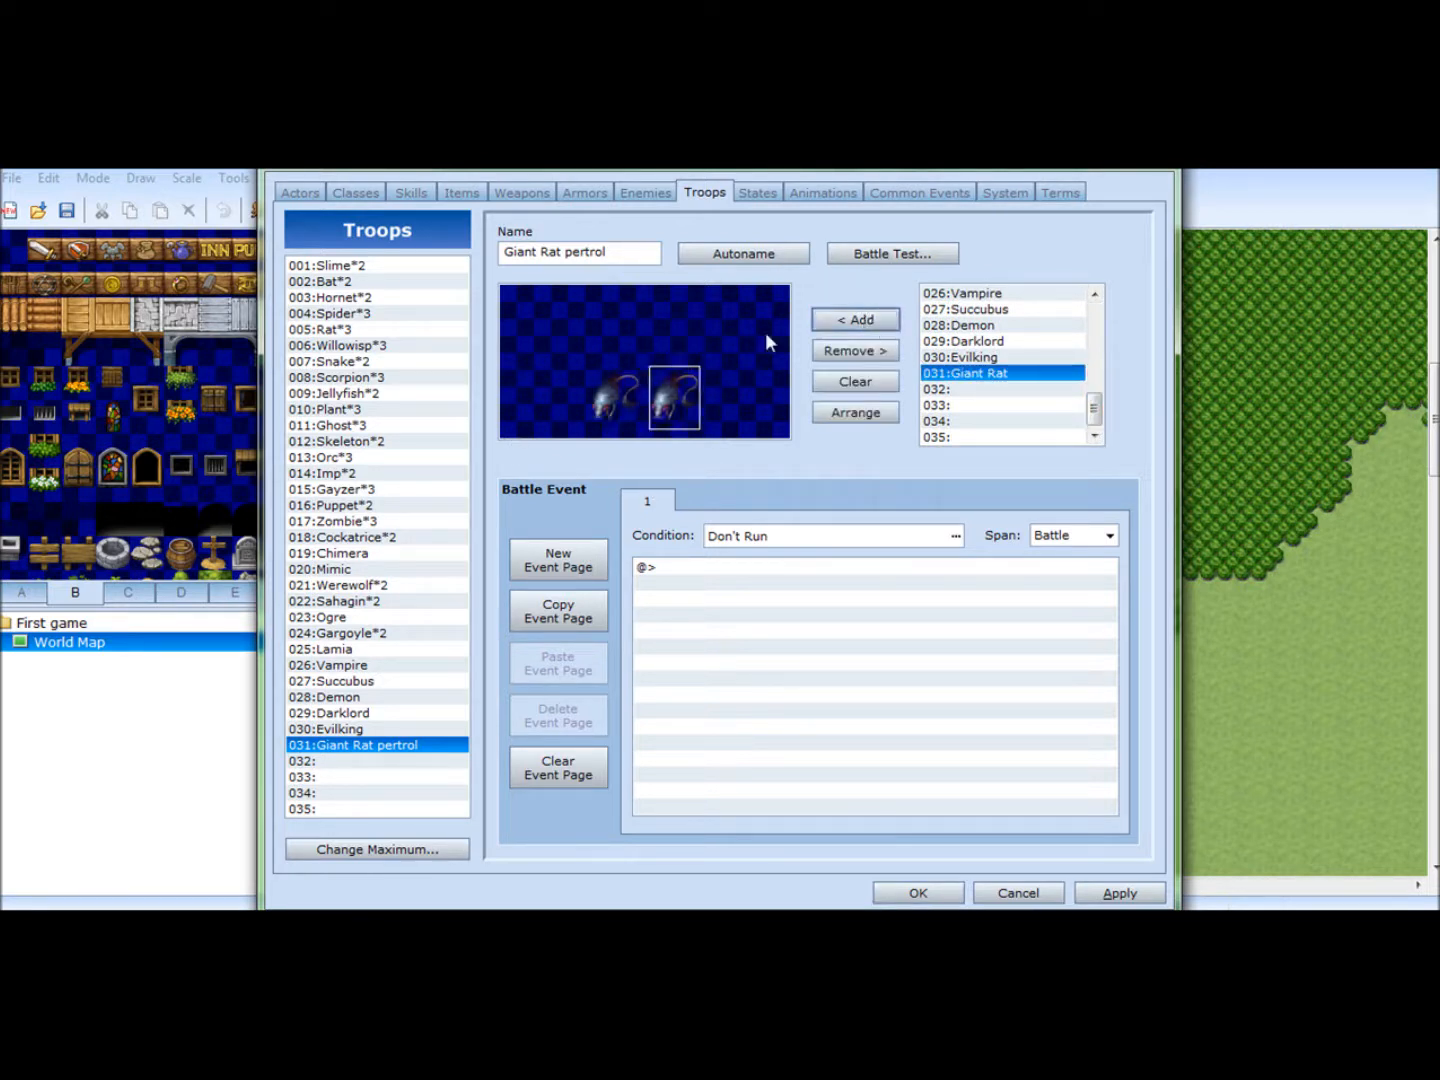
click(810, 595)
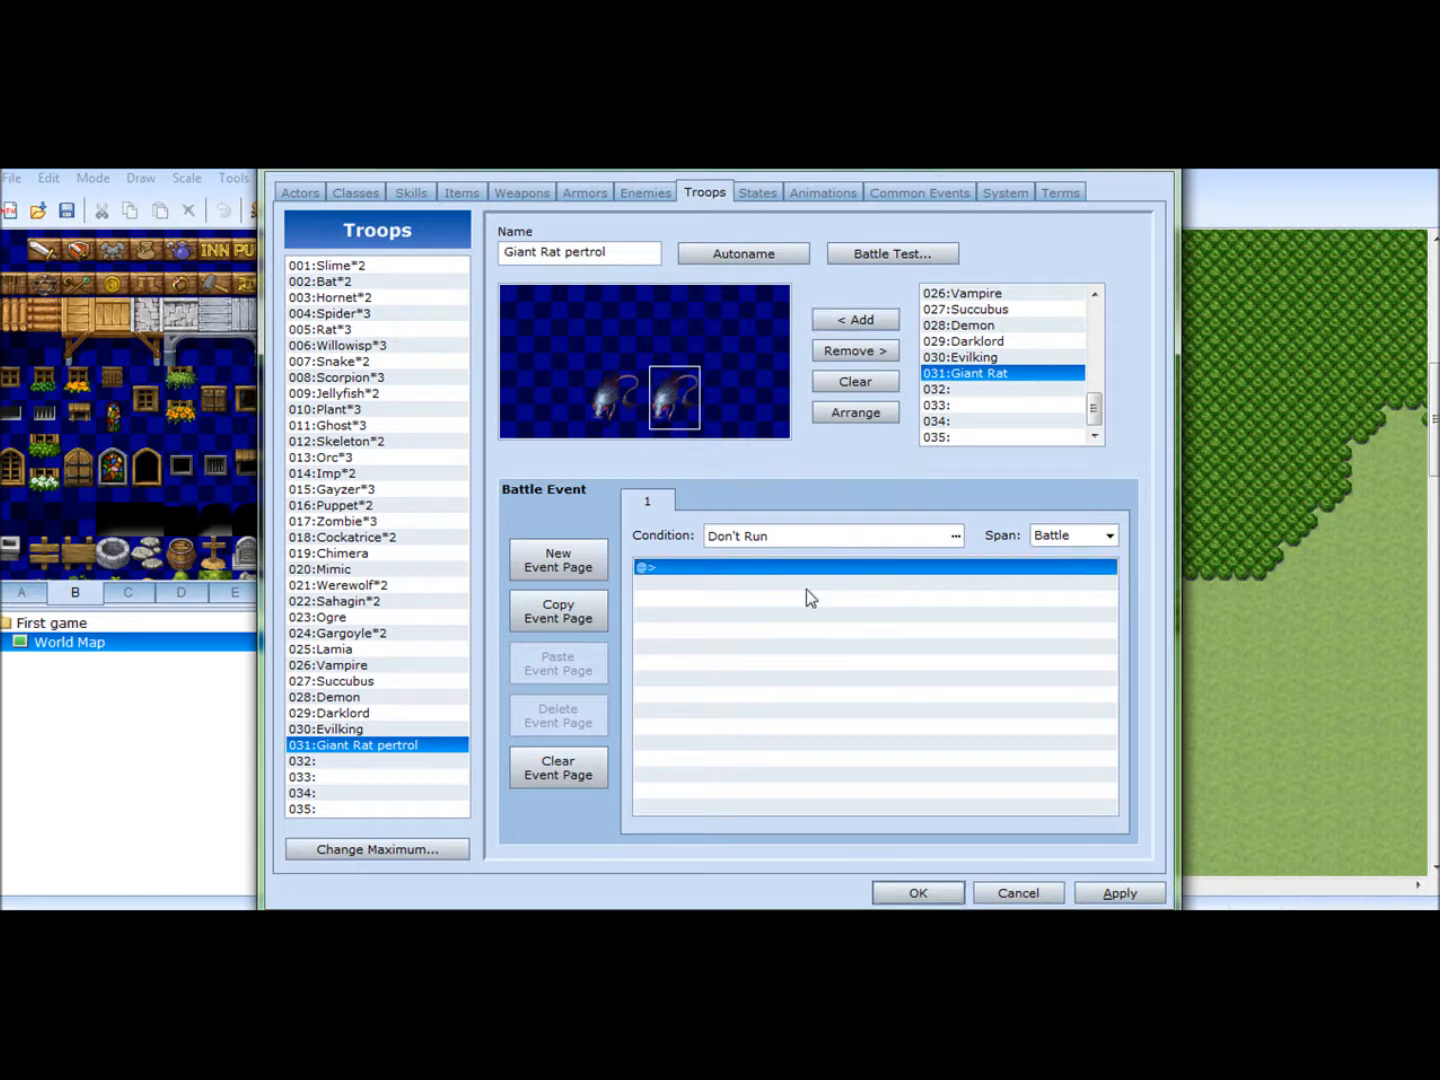
click(1118, 895)
click(913, 893)
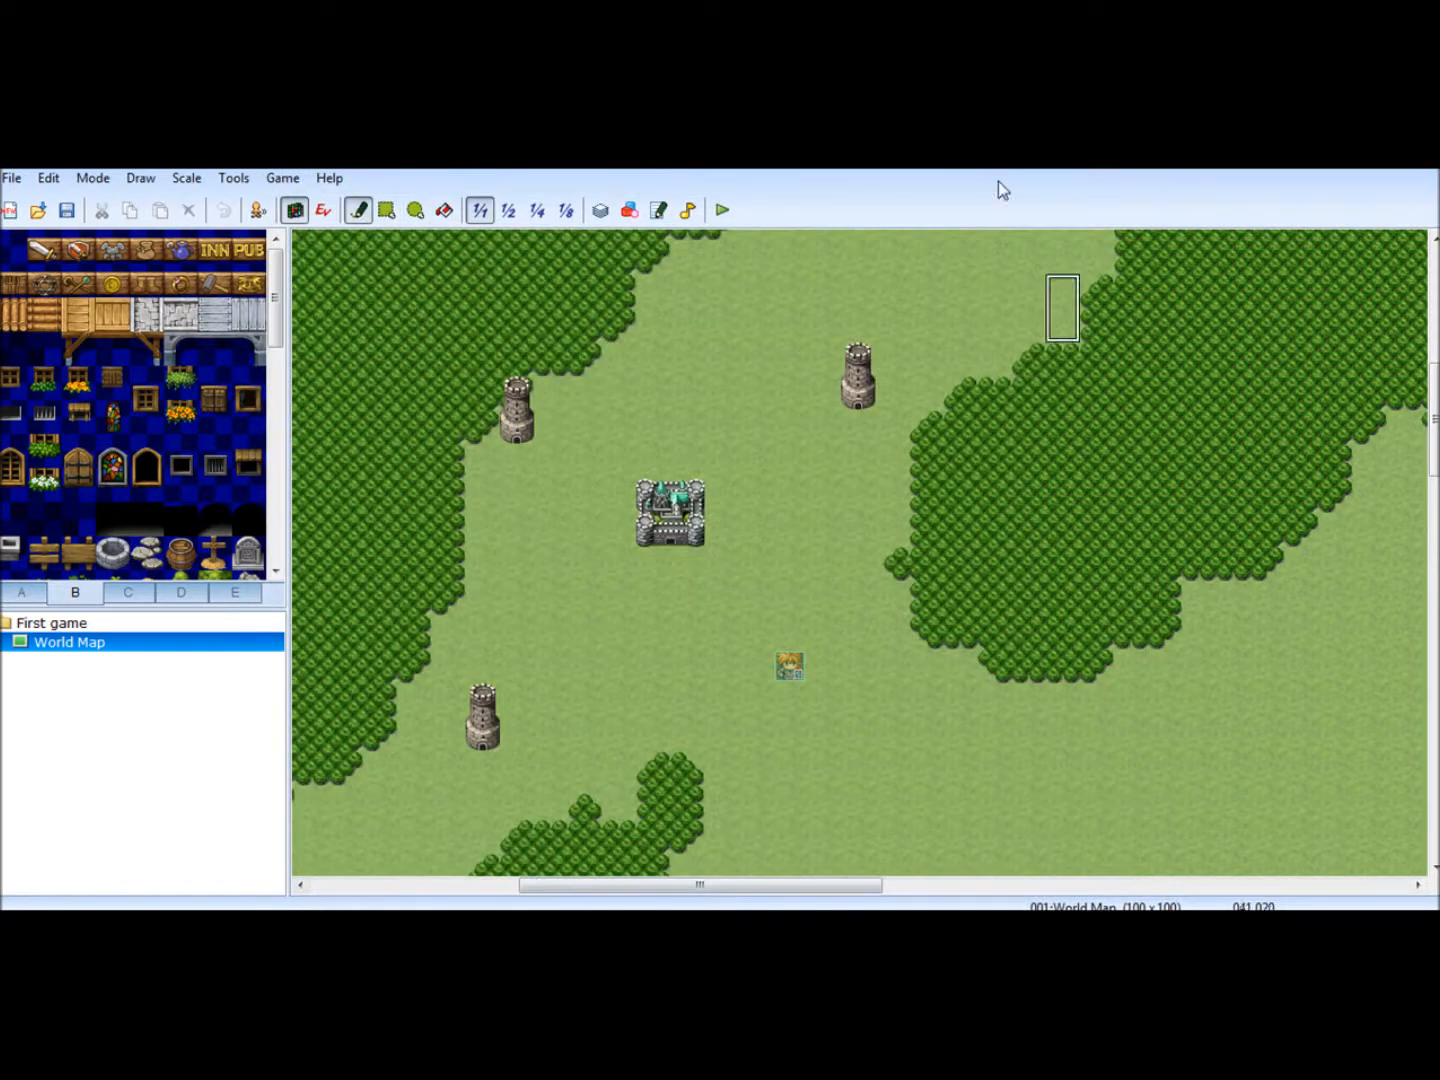
- Add the Giant Rat pertrol troop to the World Map's encounters and set the steps average to 5
right_click(81, 652)
click(149, 662)
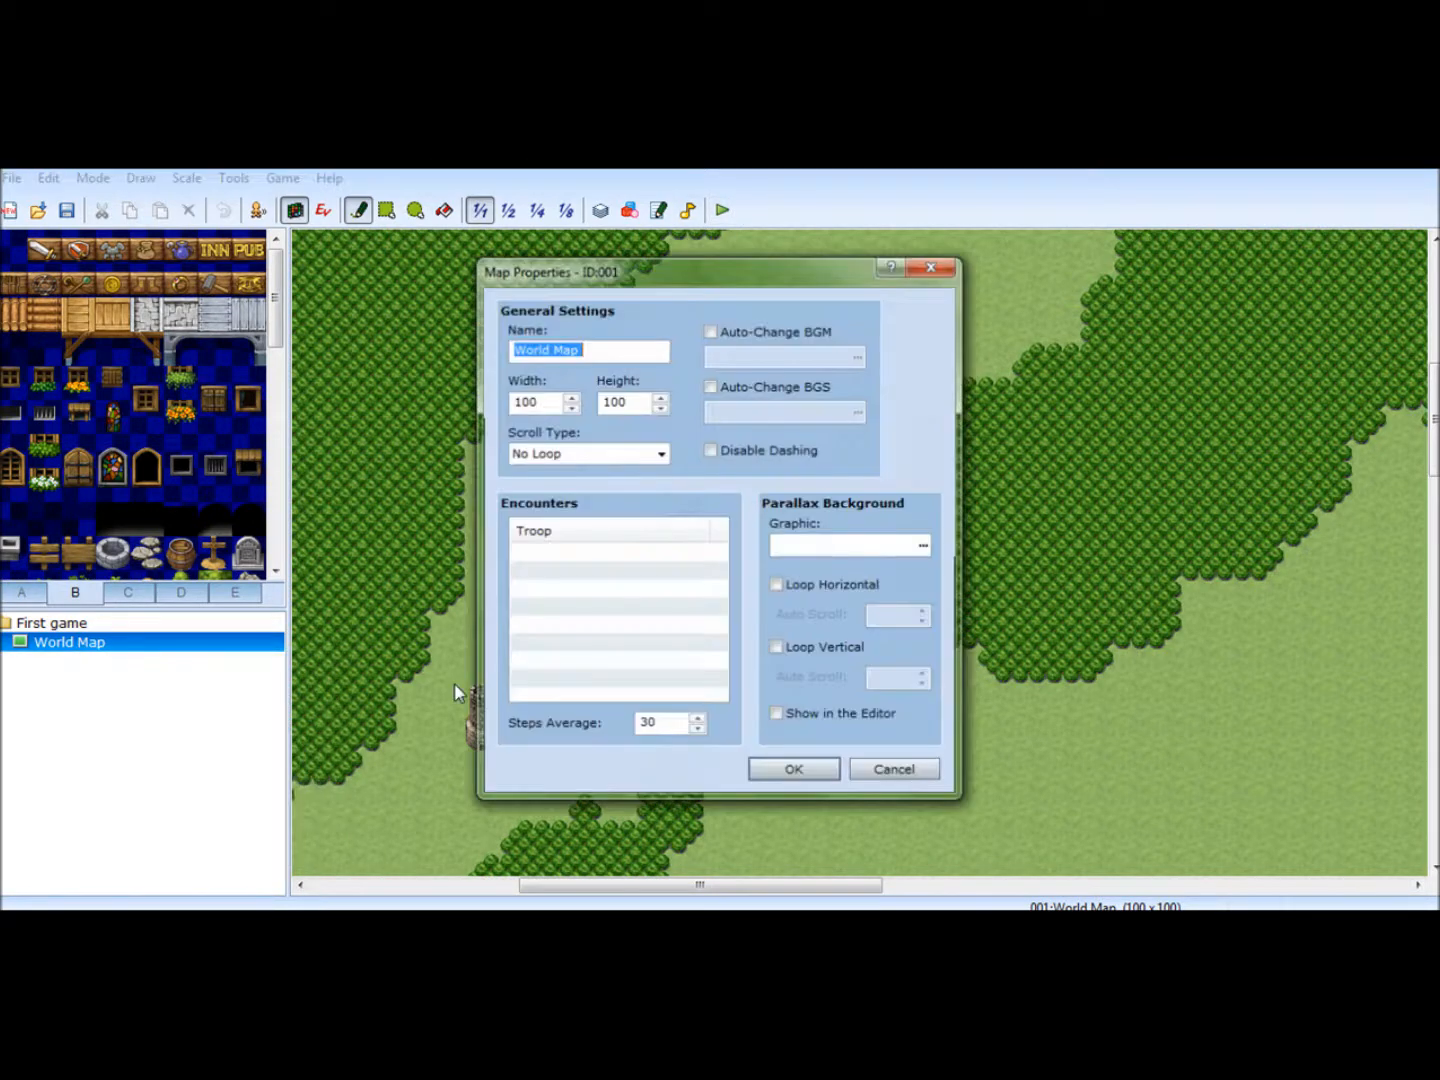
double_click(614, 553)
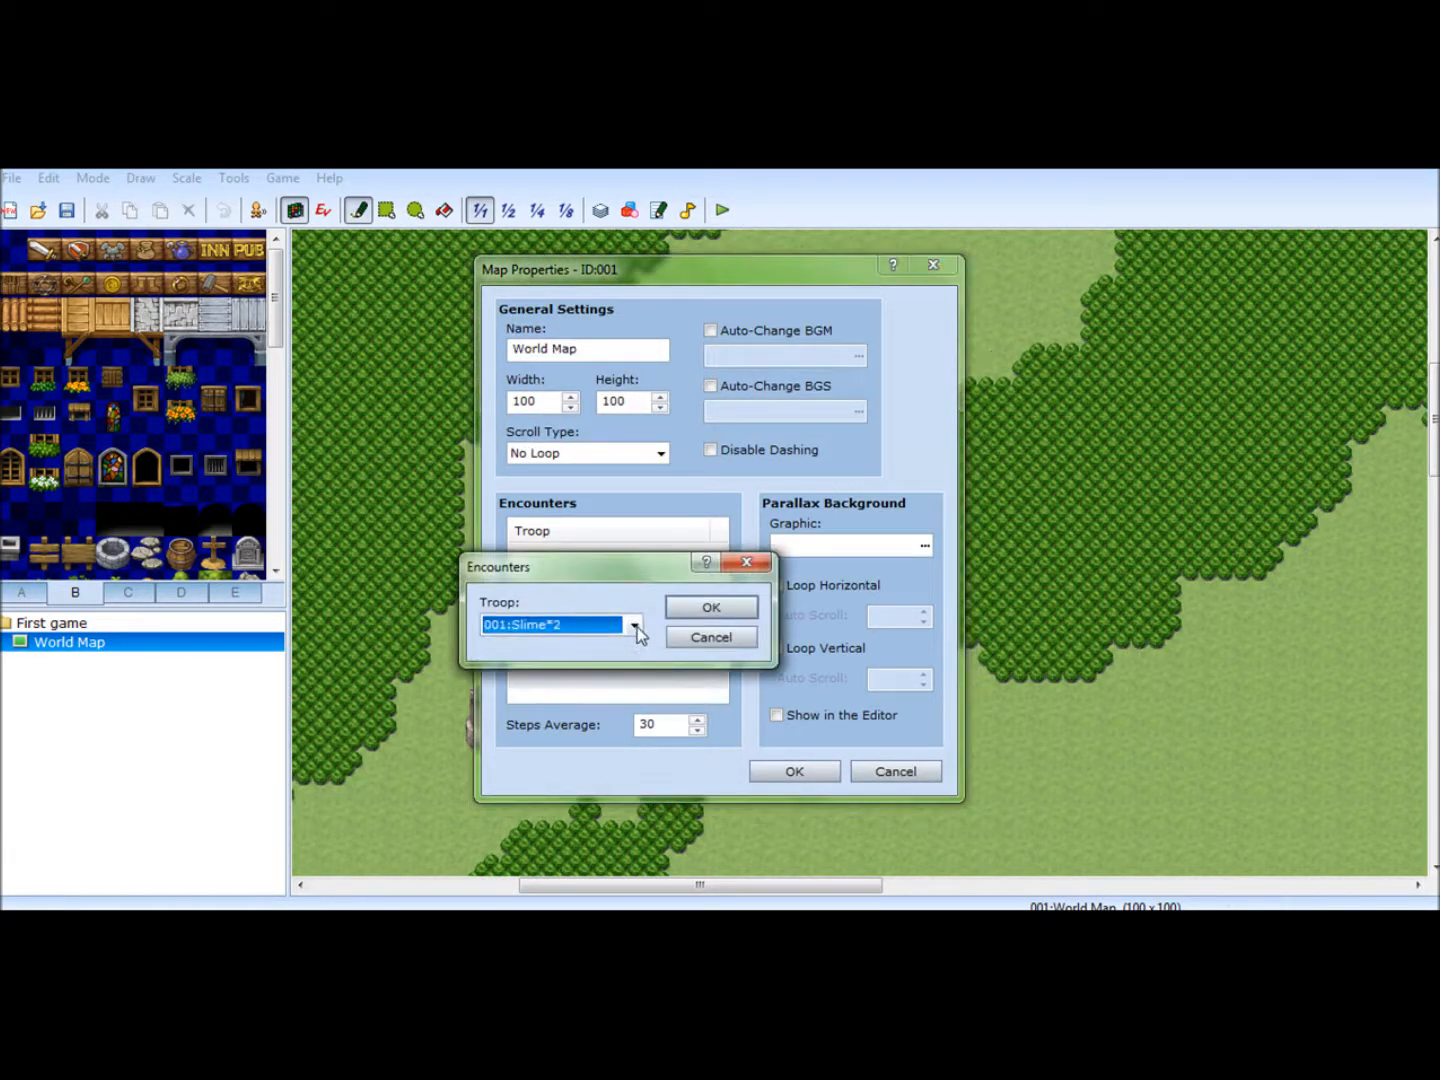
click(635, 625)
scroll(599, 563, down, 2)
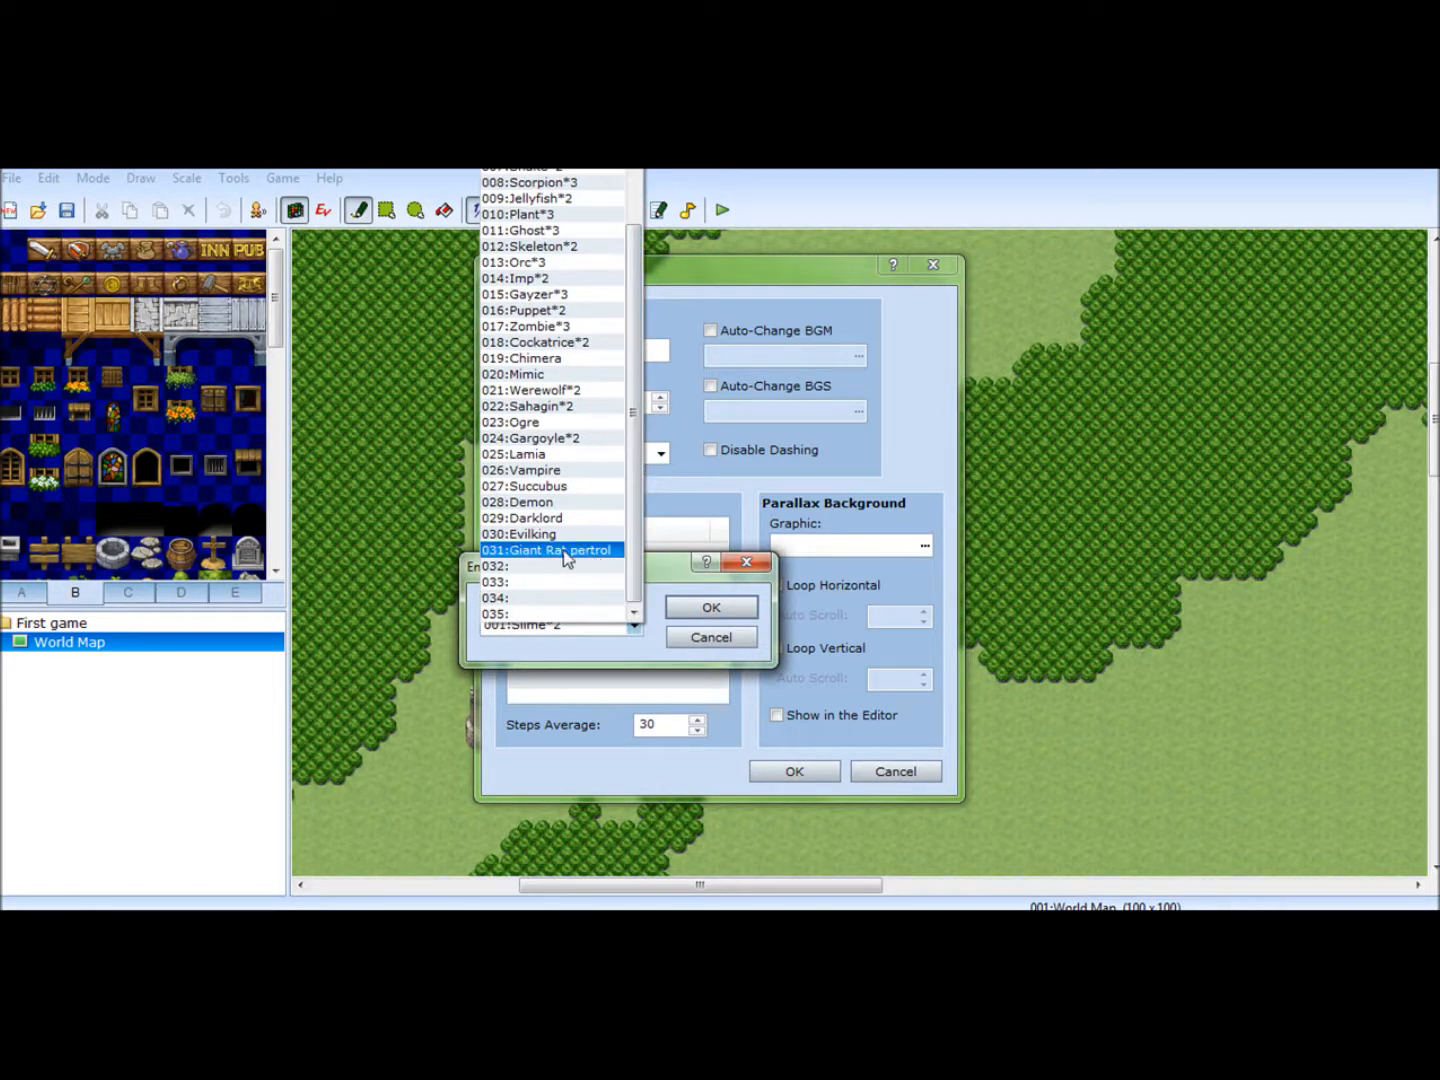
click(543, 552)
click(712, 608)
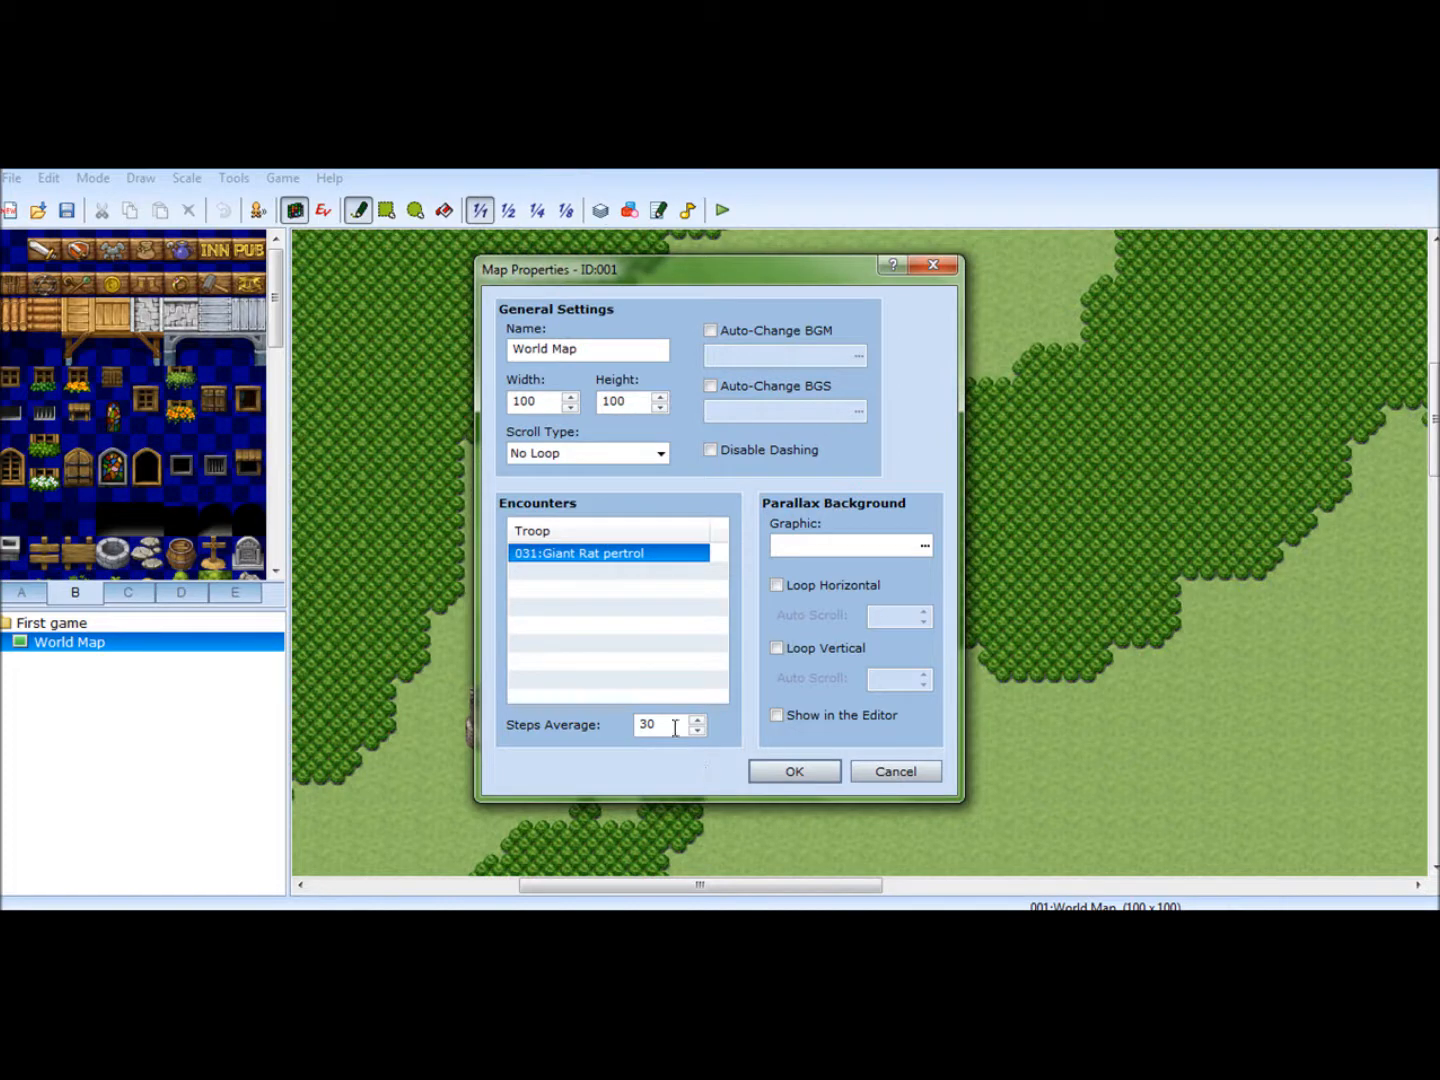
drag(675, 728, 637, 725)
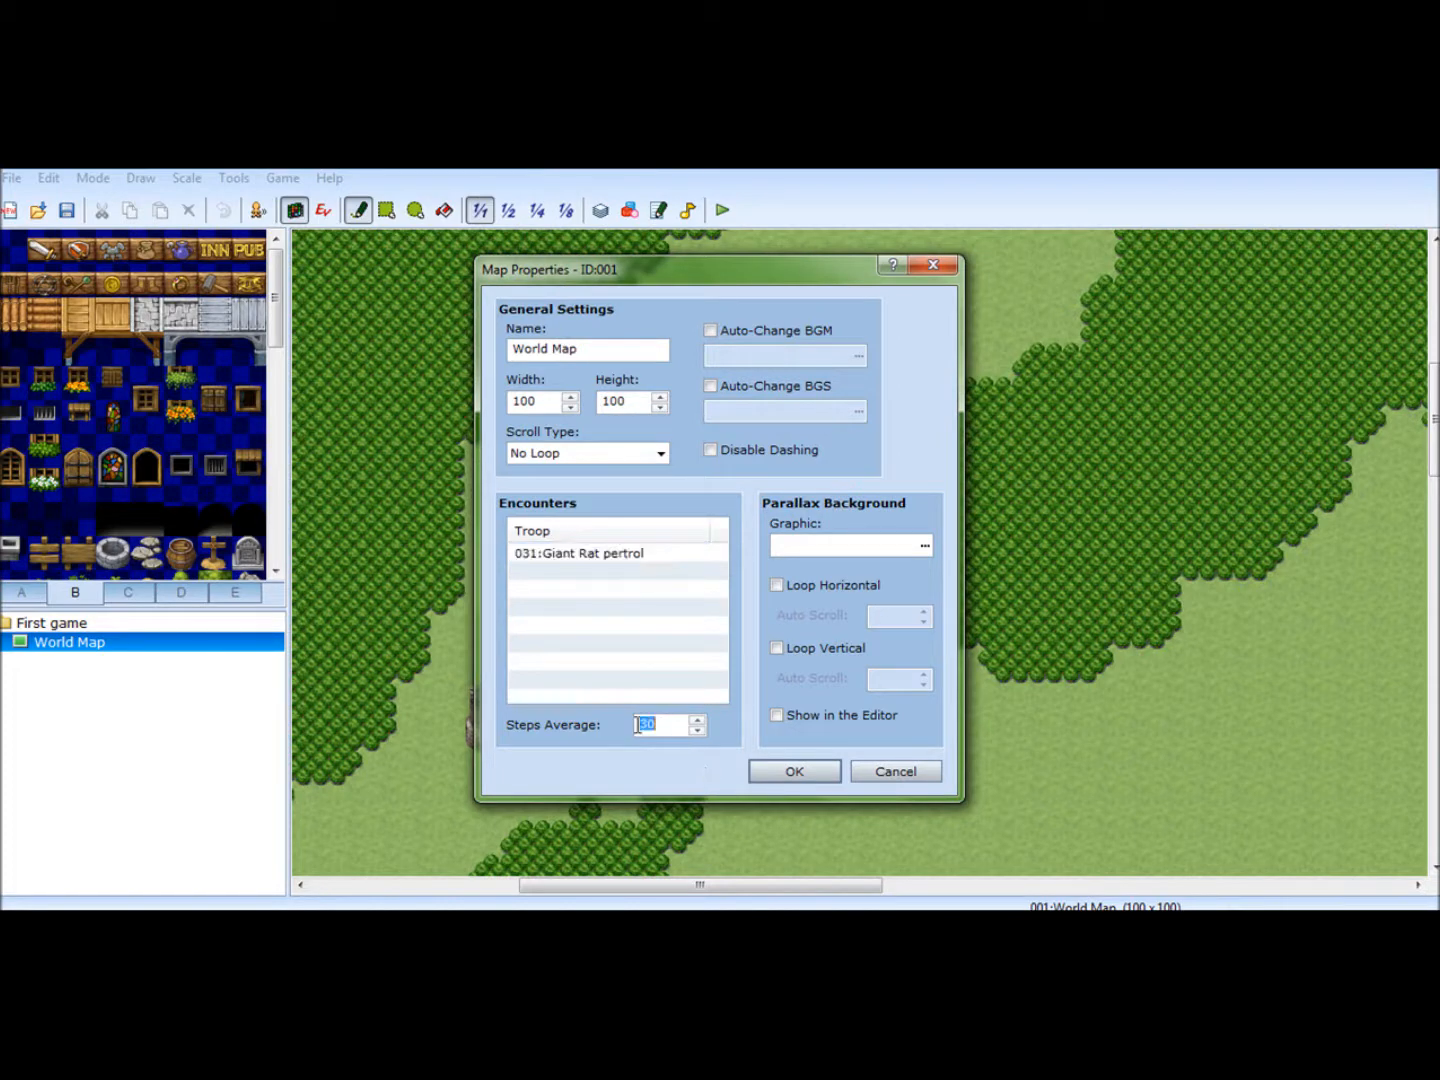
click(789, 772)
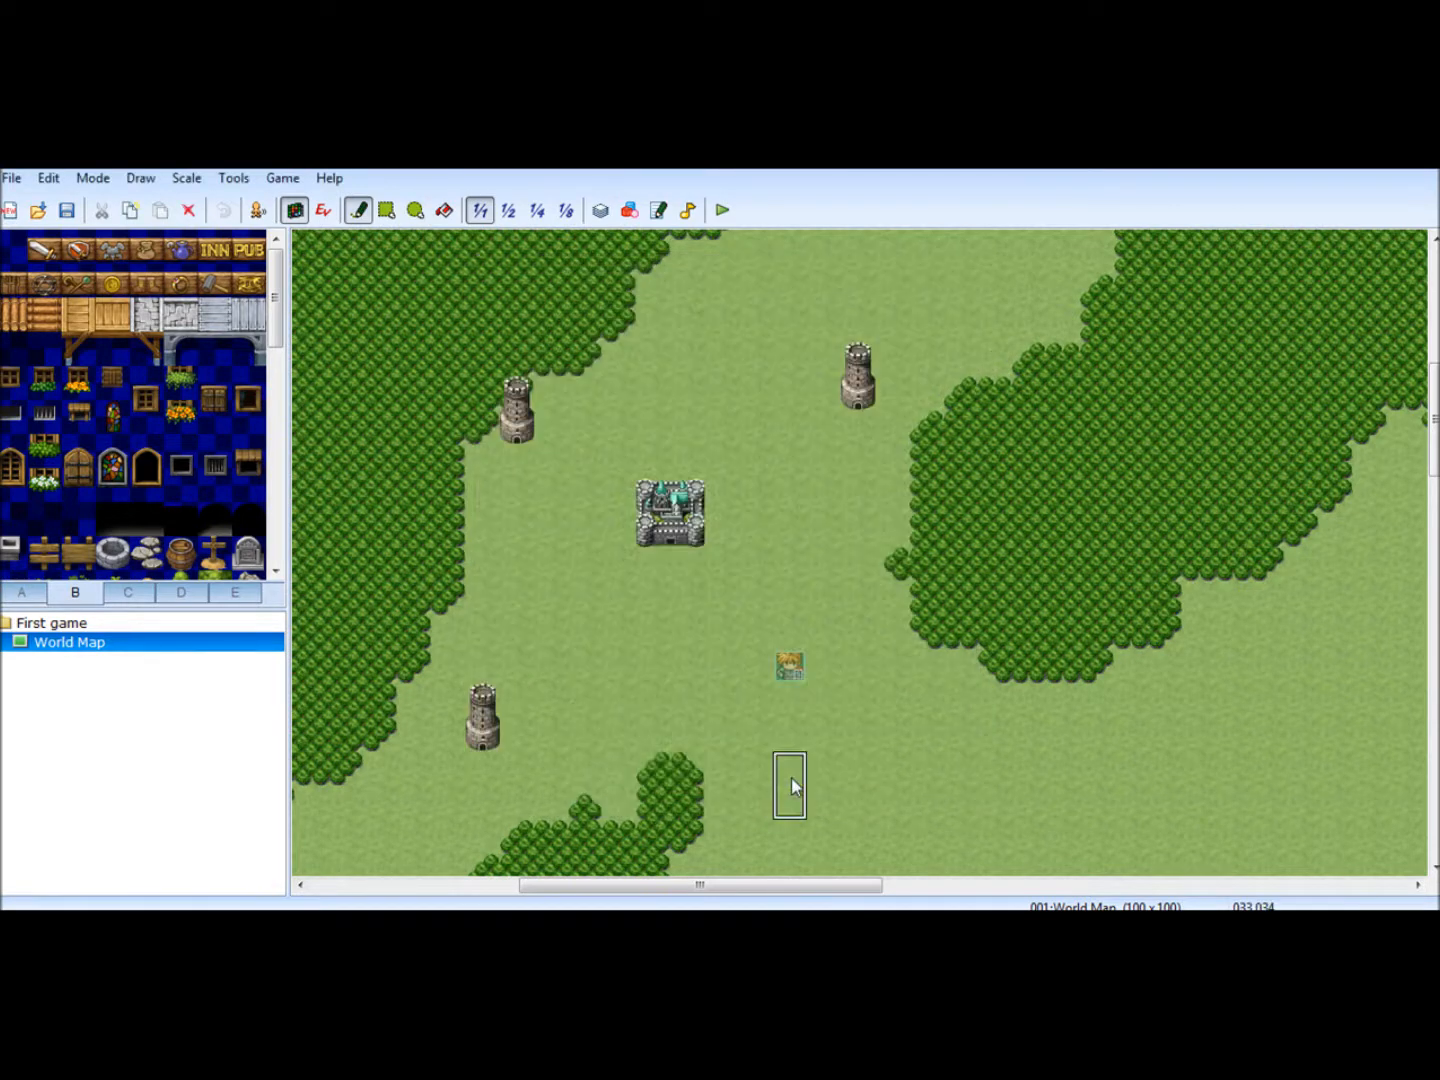
- Launch a playtest, saving the project changes, and start a new game
click(722, 211)
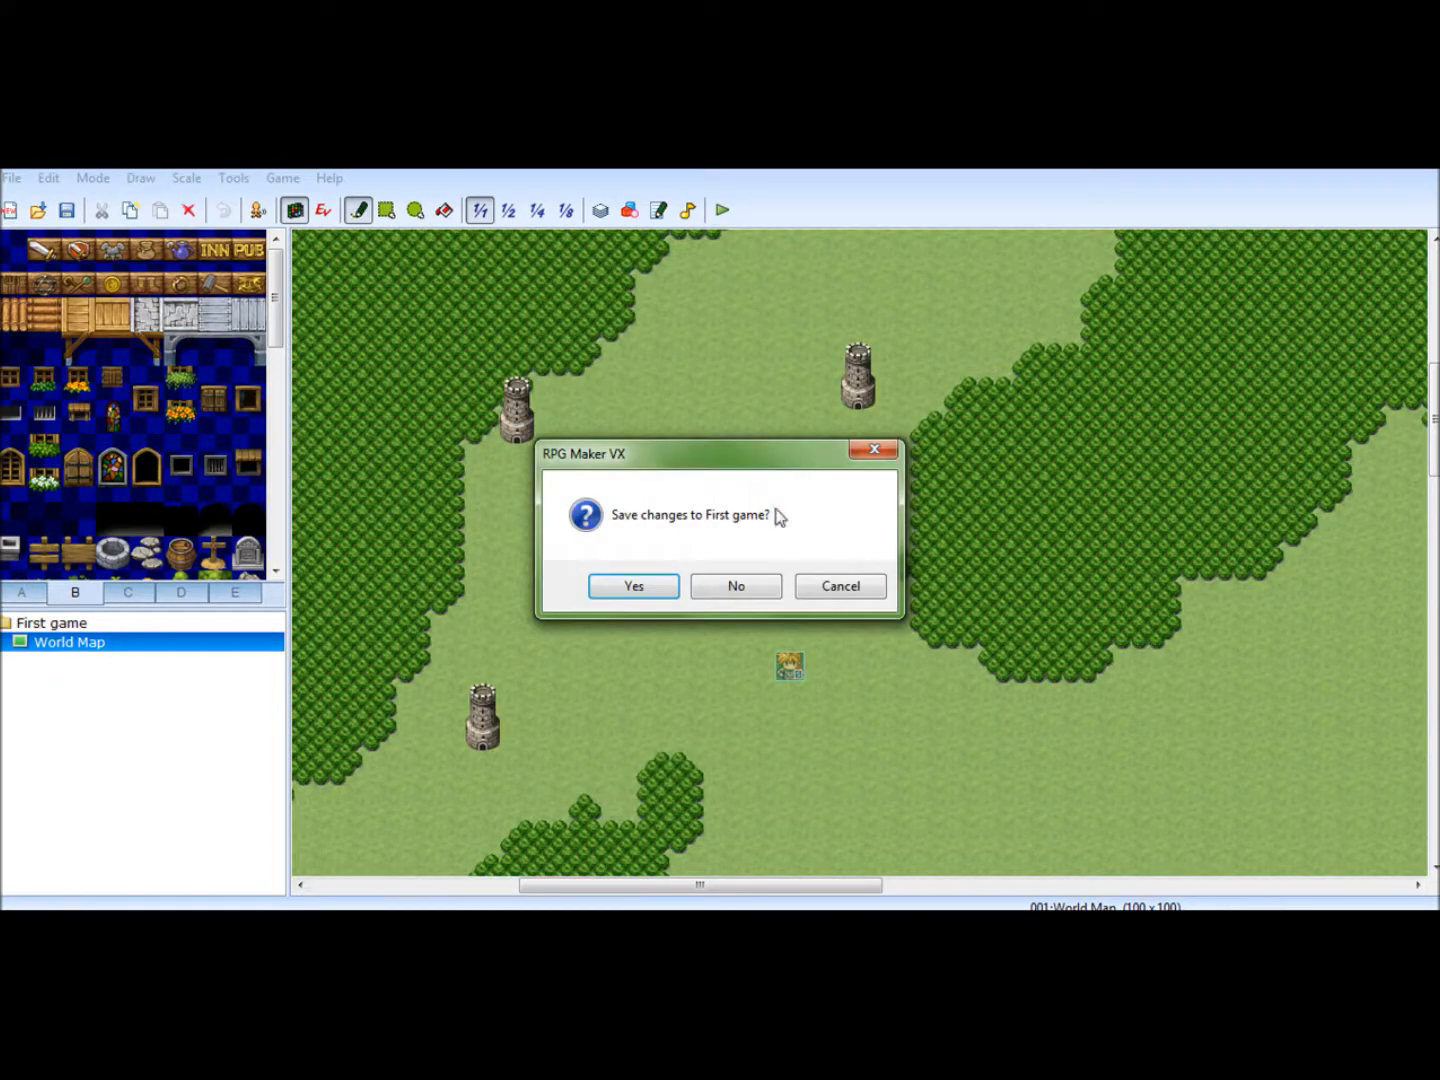
click(634, 587)
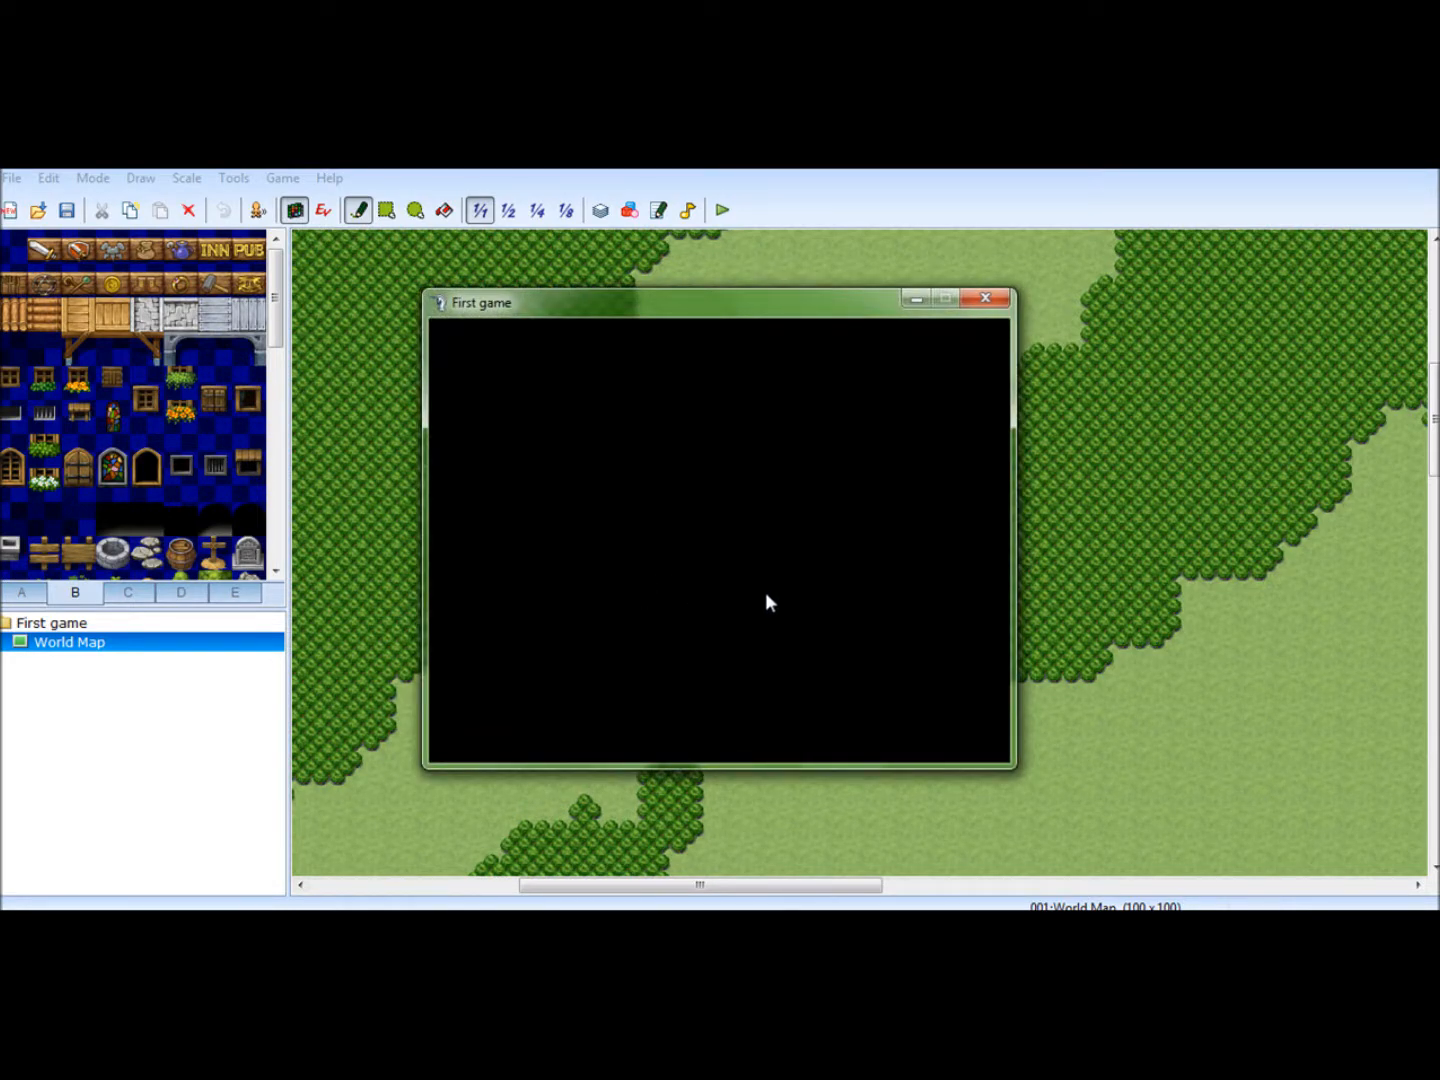
key(Return)
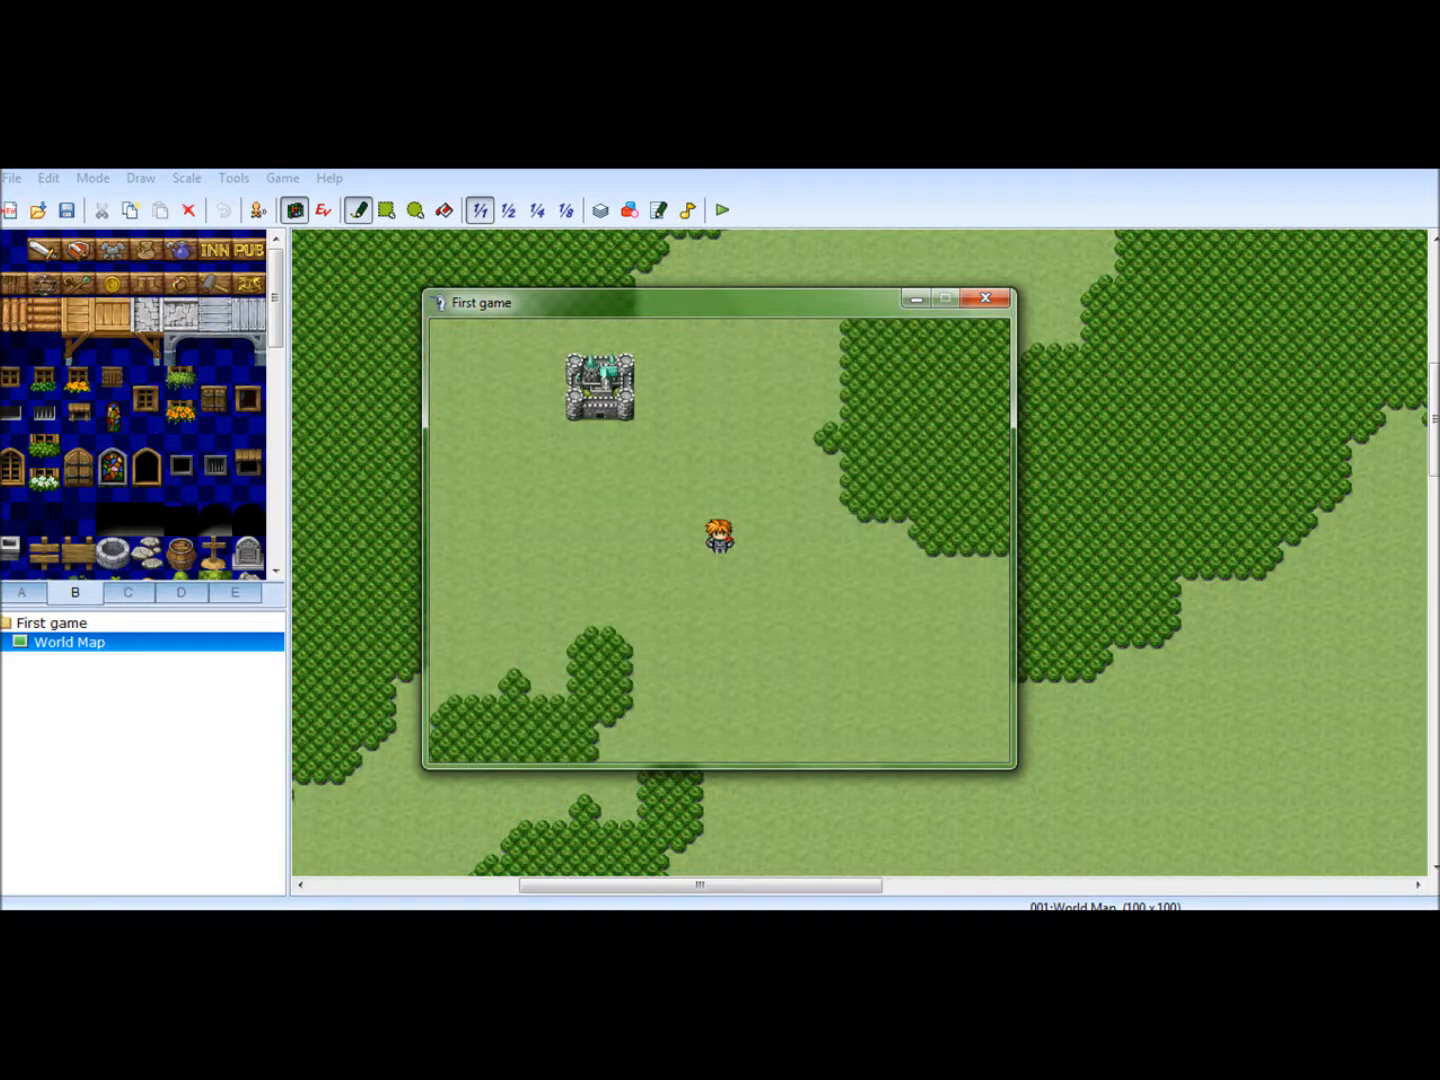
- Walk the hero west across the grassland below the castle until a random battle starts, and dismiss the battle's opening message
key(Left)
key(Up)
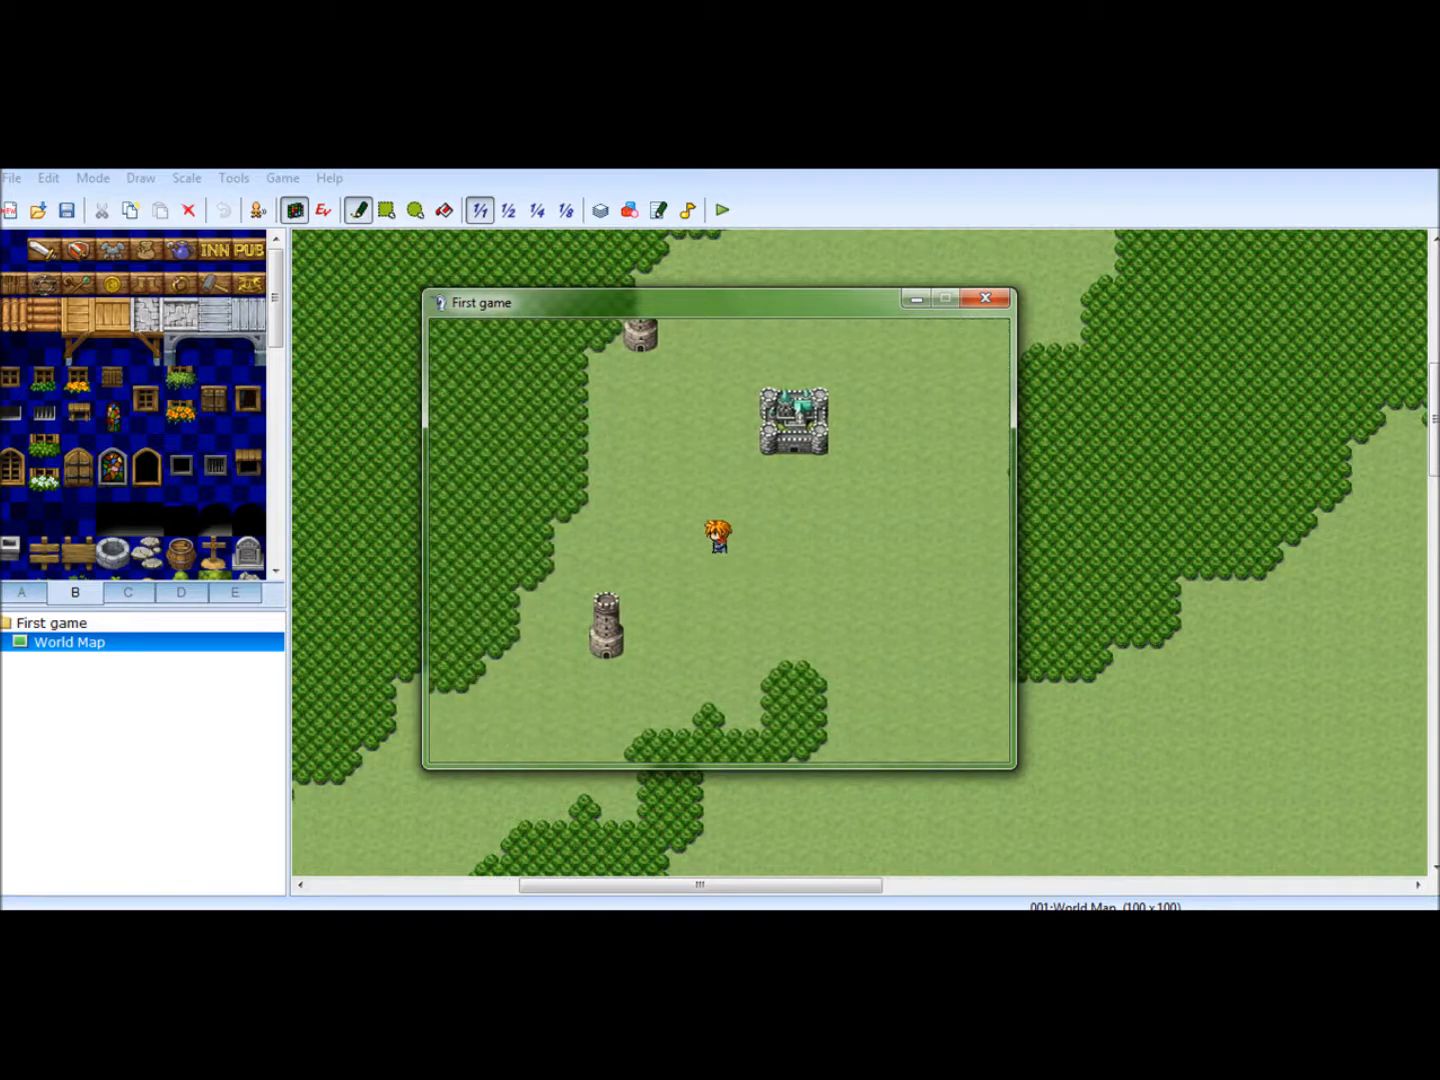
key(Left)
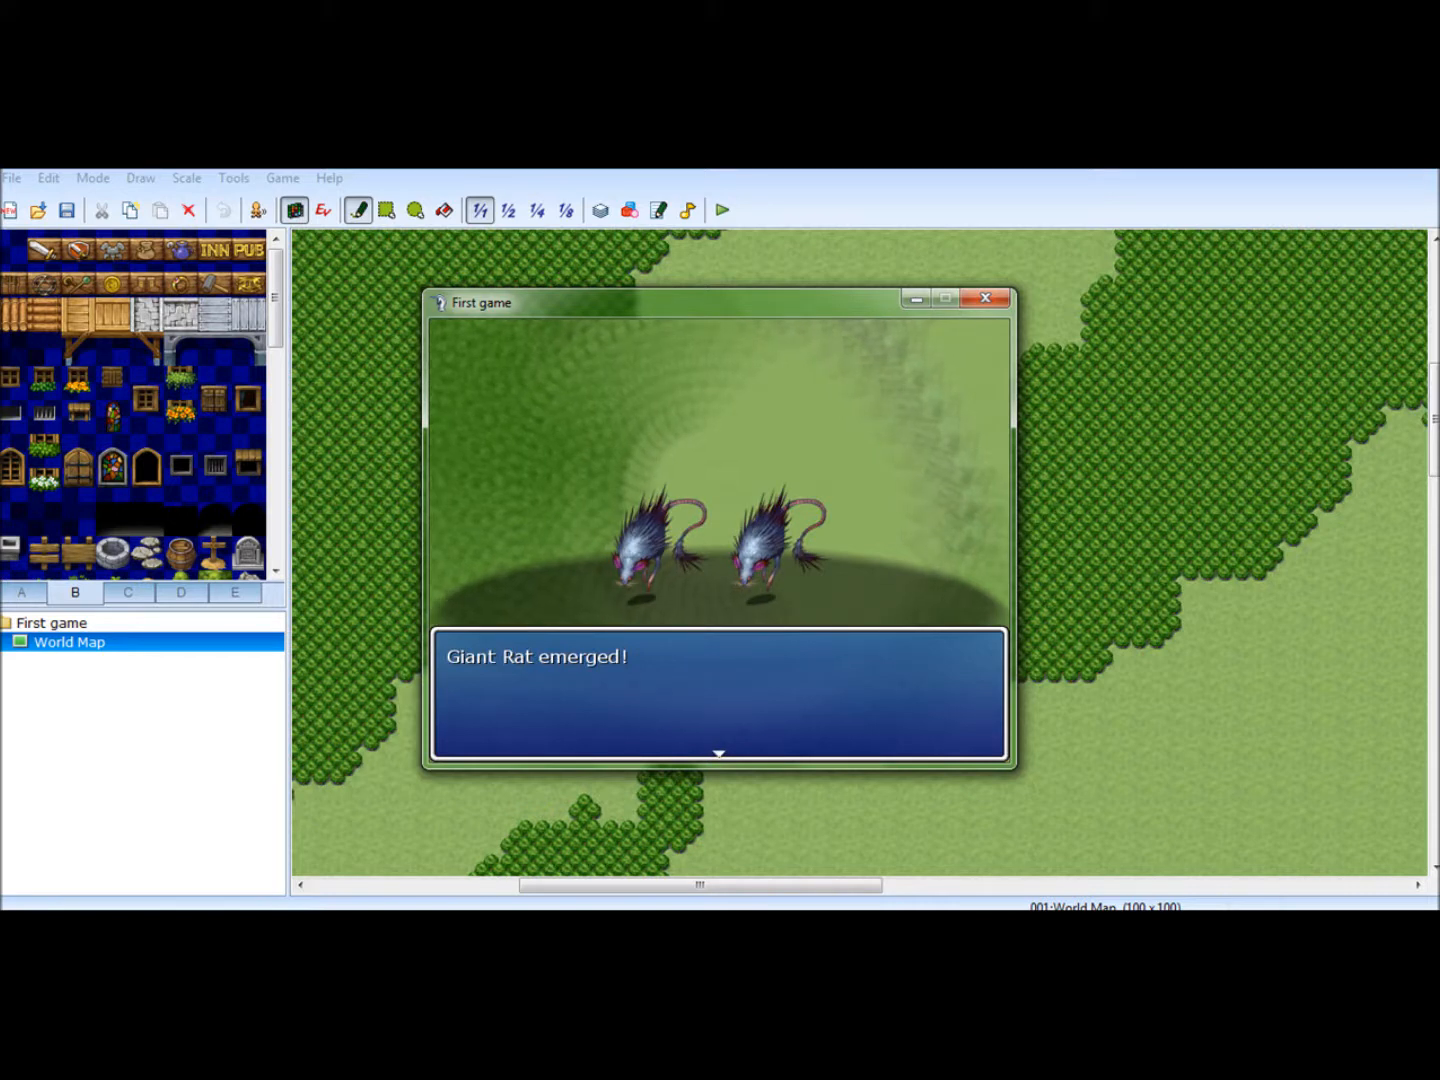
key(Return)
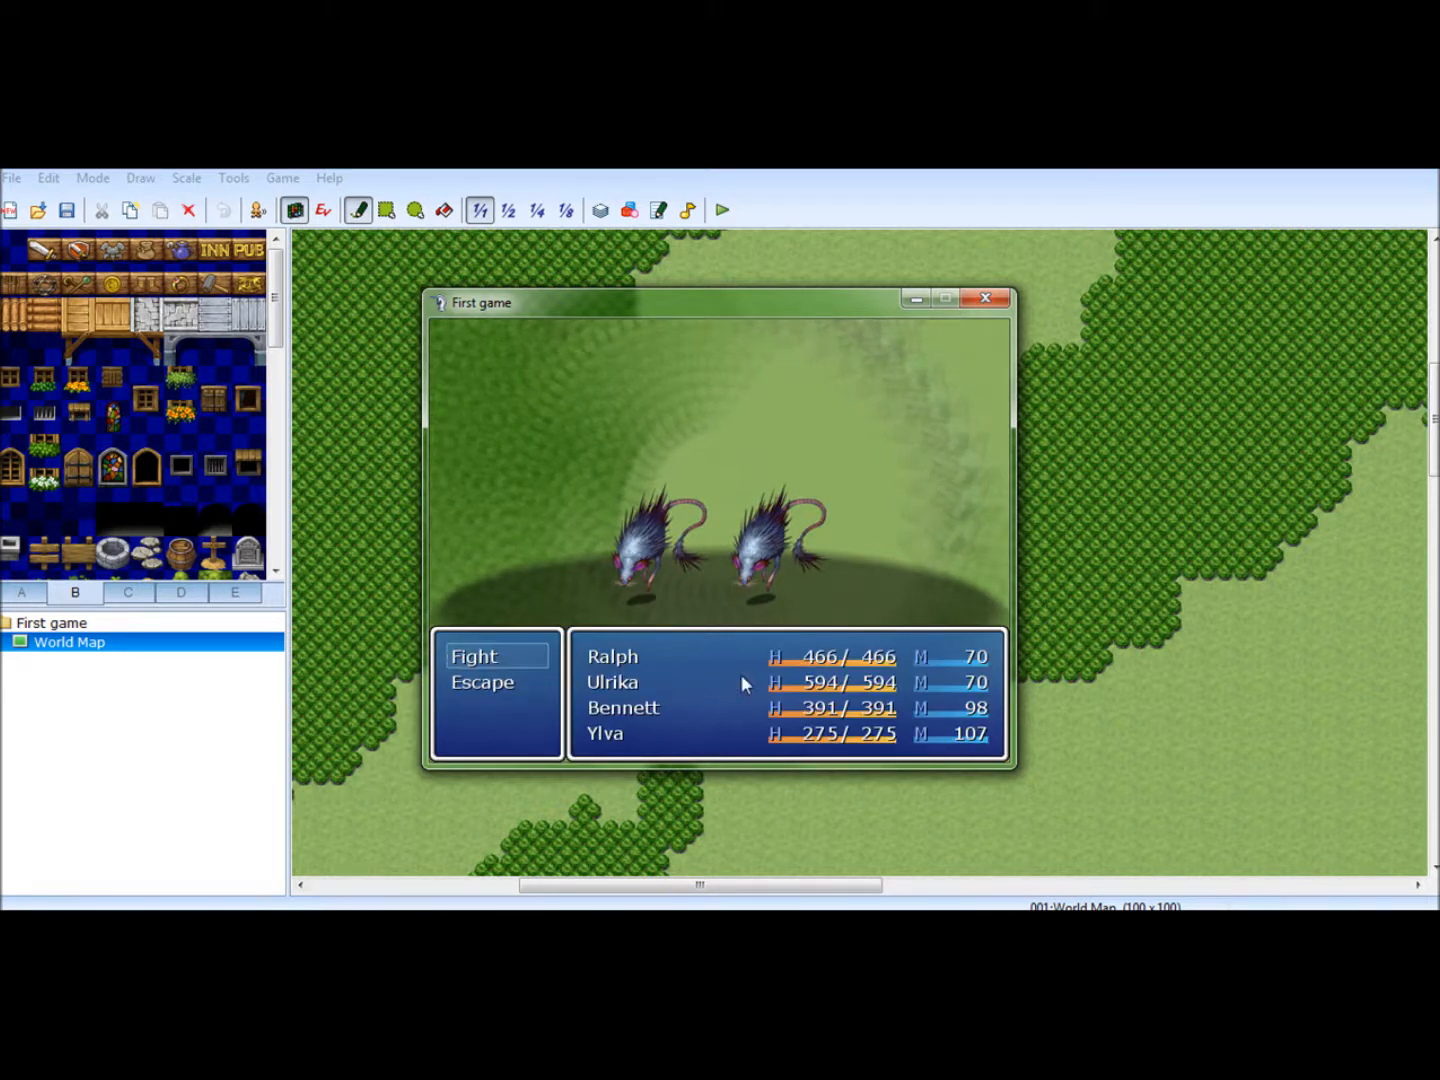
- Choose Fight, play a round of party attacks against the Giant Rats, and close the playtest
key(Return)
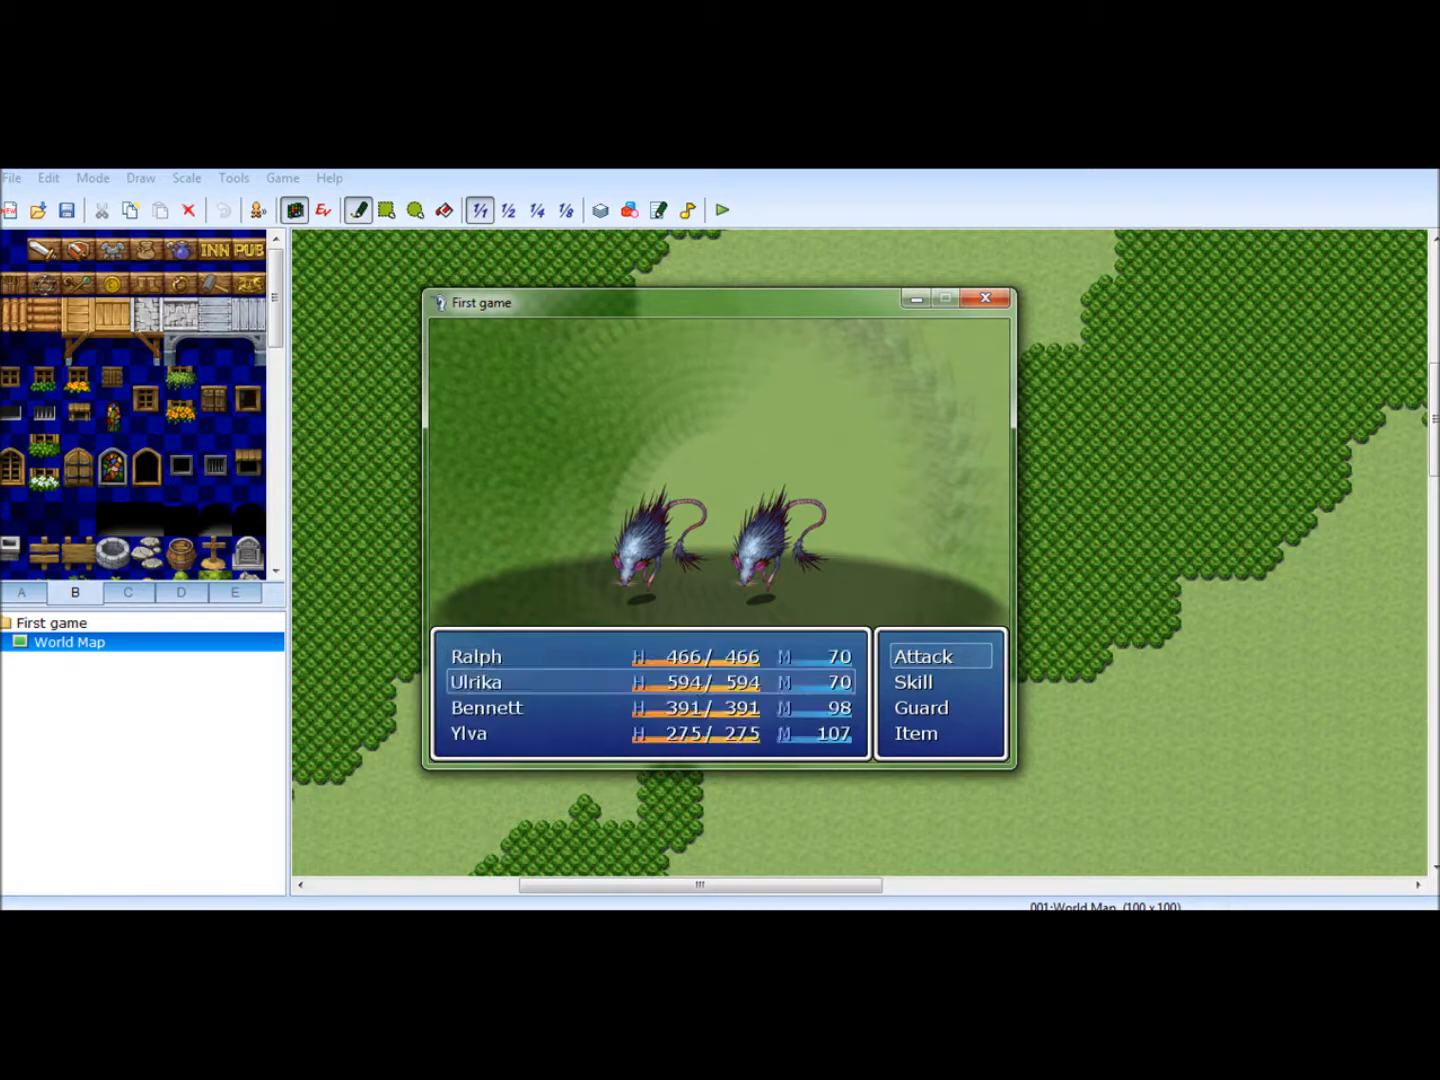
key(Return)
key(Escape)
key(Return)
key(Escape)
key(Return)
key(Return)
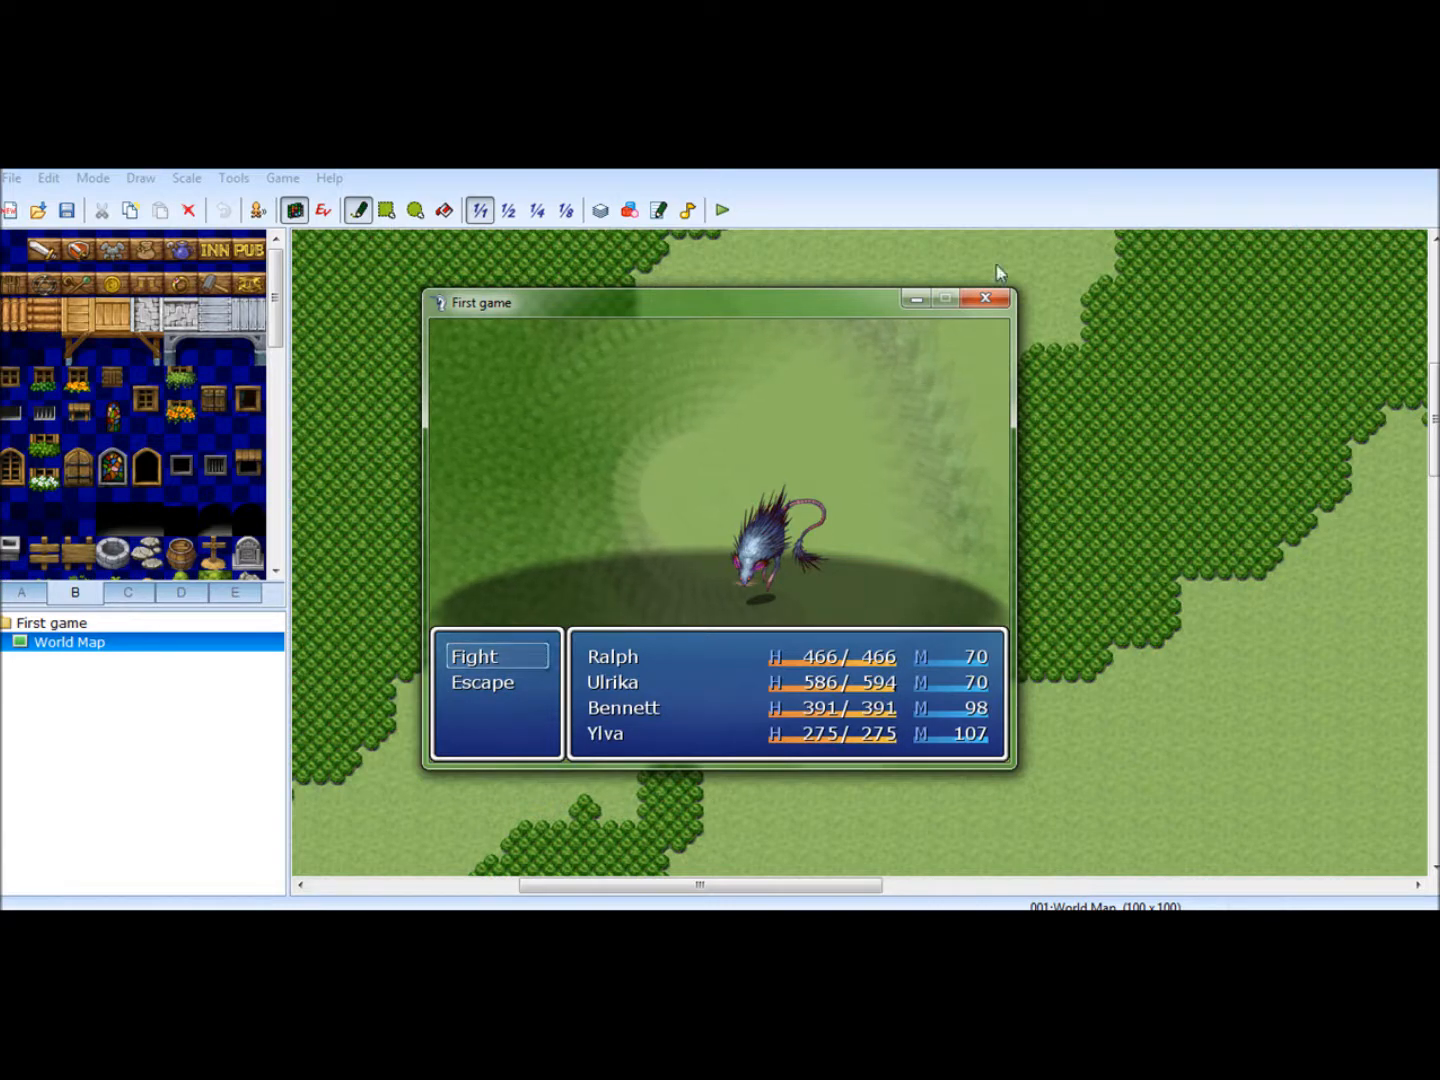
click(987, 301)
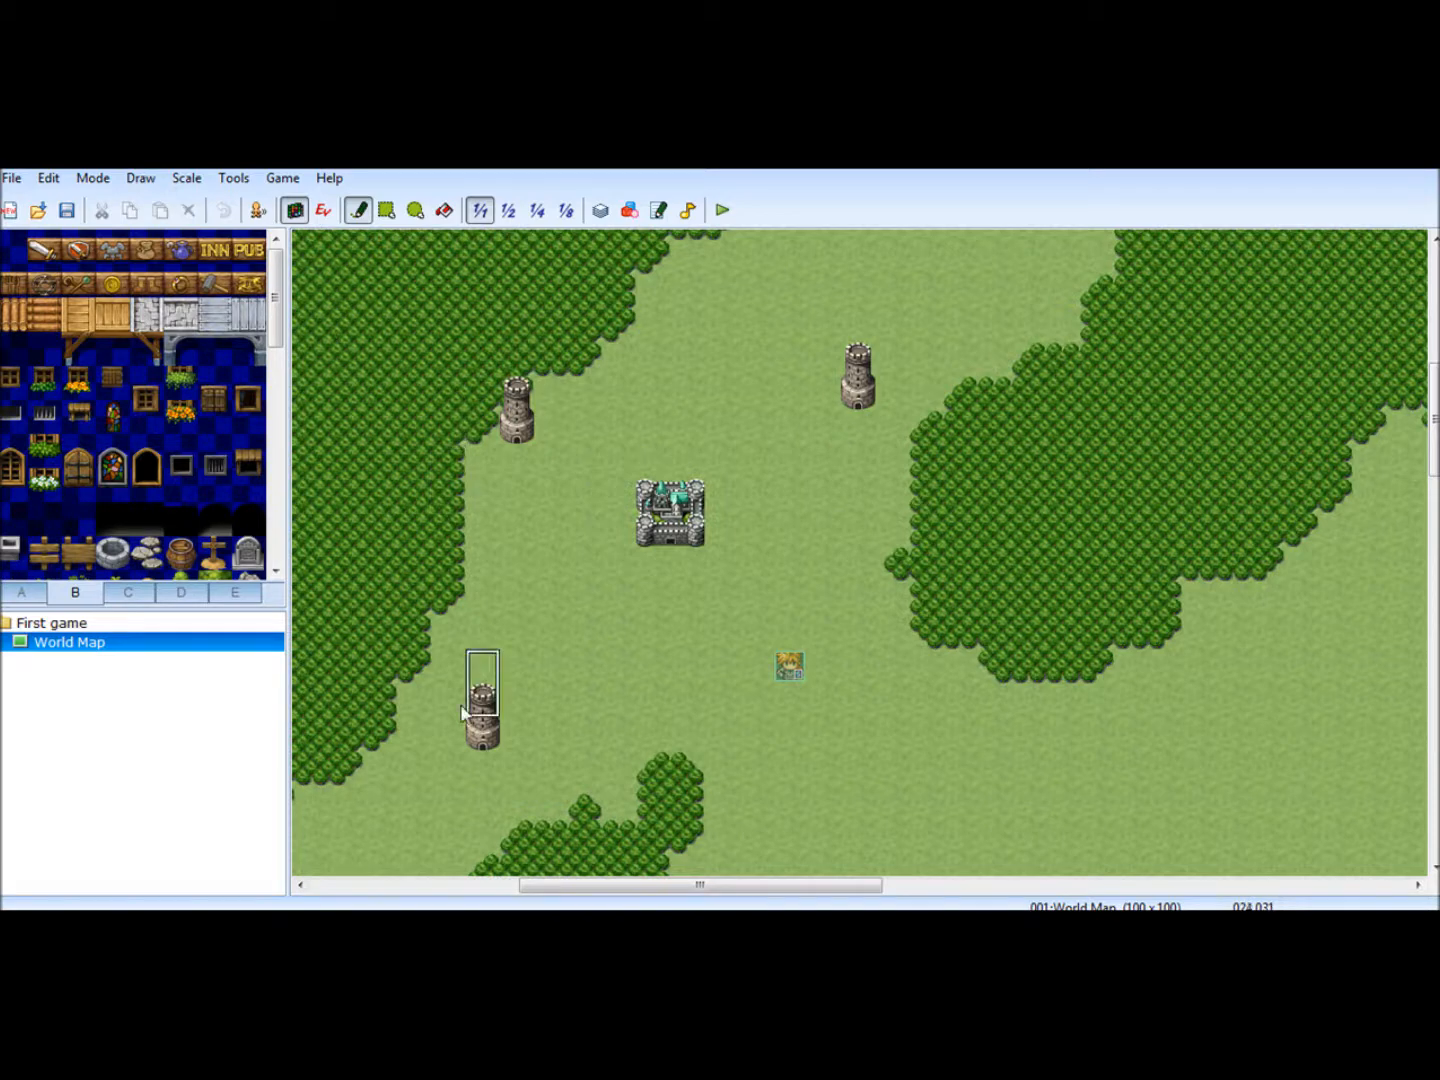
click(350, 925)
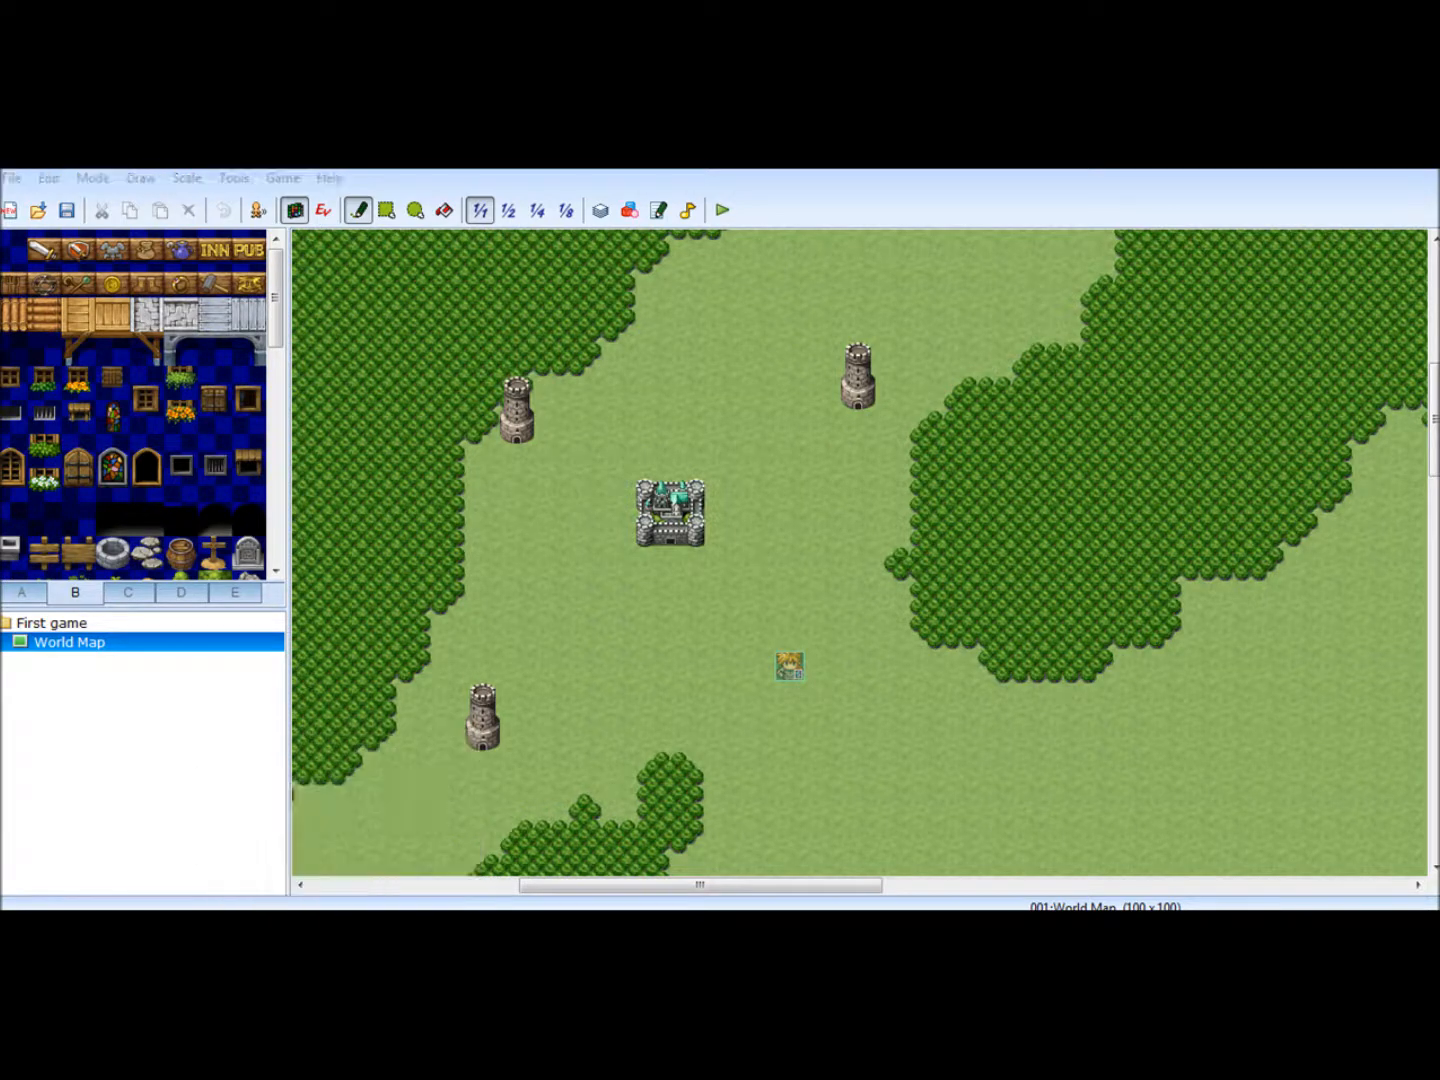